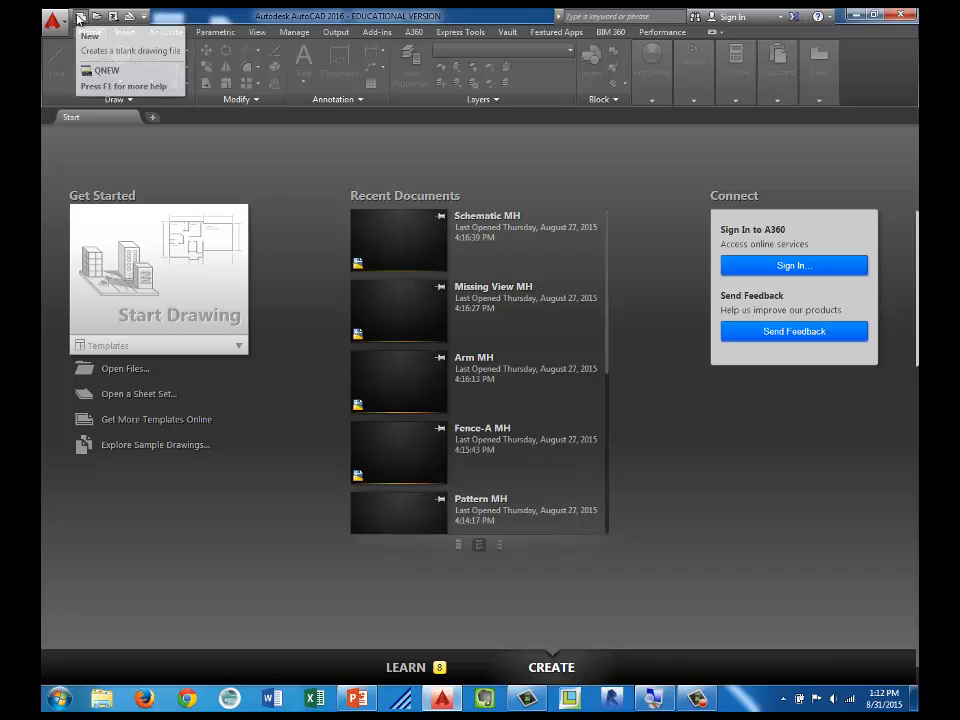
Step: Create a new drawing from the Line Practice template in the Additional files folder of MA 130 Engineering Graphics_2015
click(79, 18)
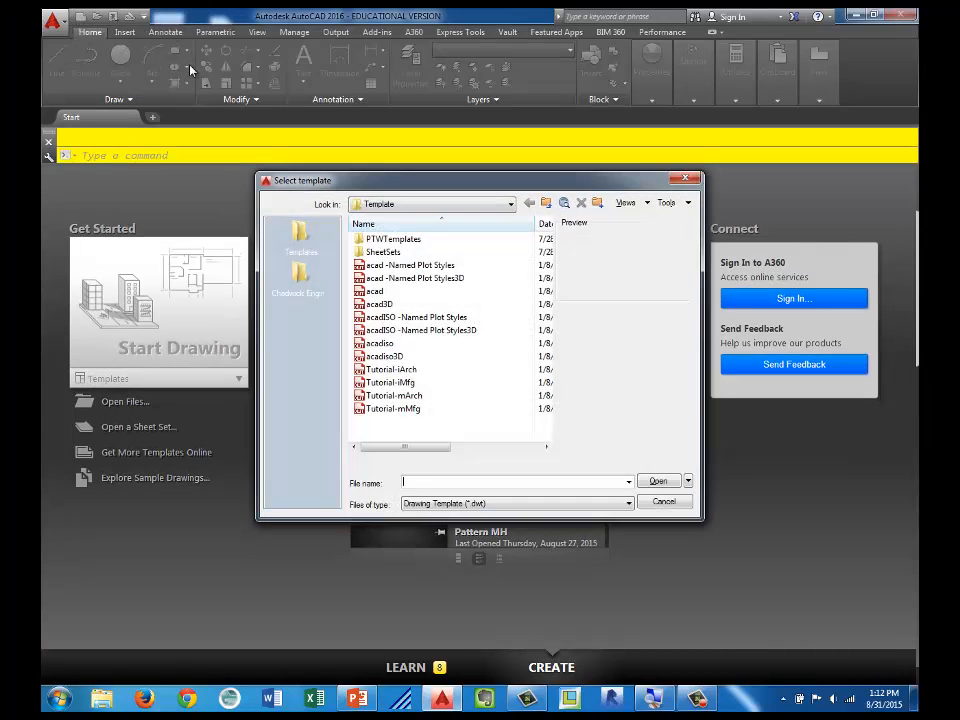
click(301, 232)
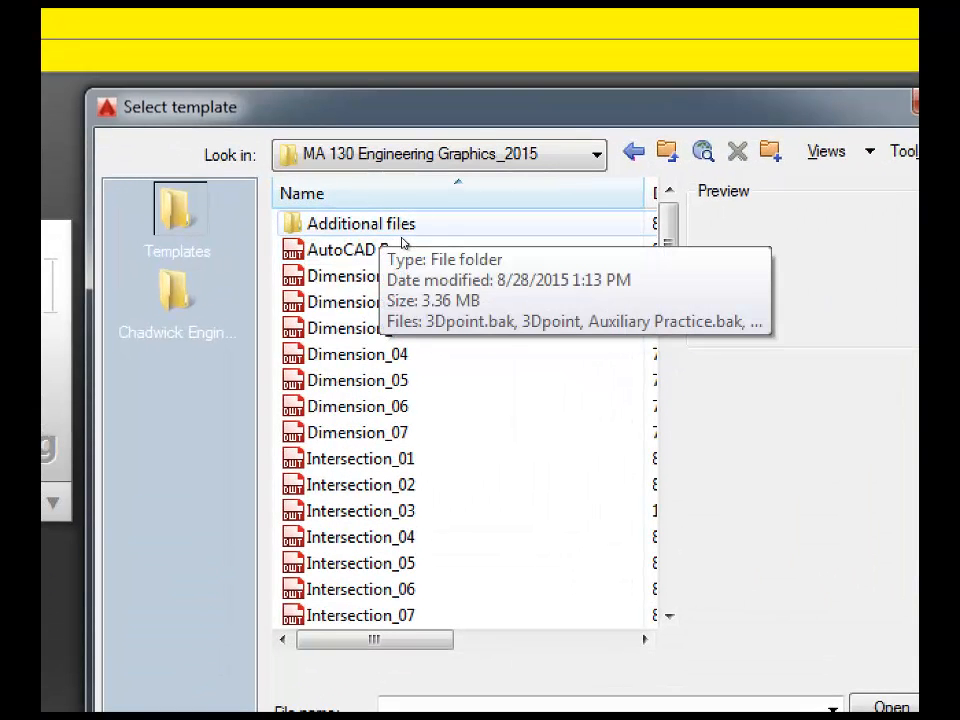
double_click(400, 234)
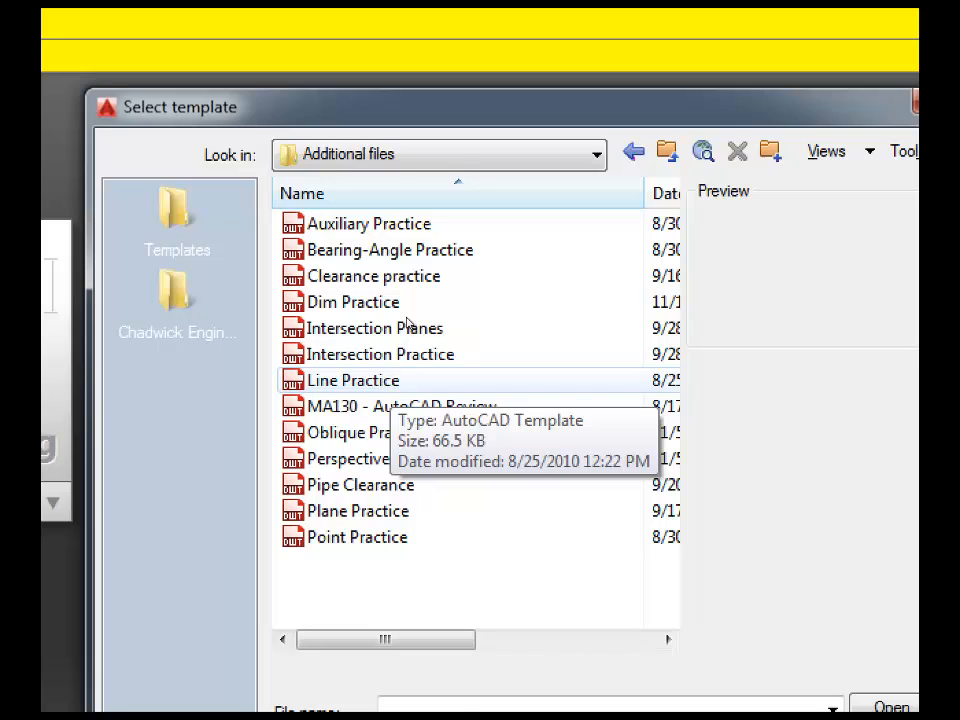
double_click(400, 380)
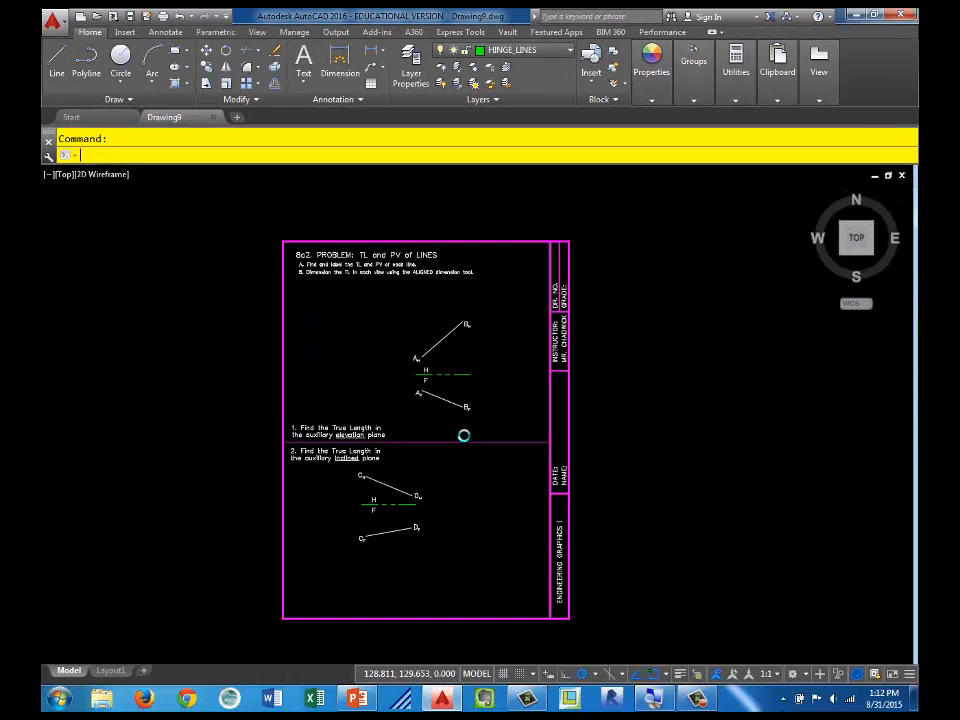
Step: Examine the problem 8a2 instructions and the given horizontal and frontal views of line AB
scroll(379, 390, up, 2)
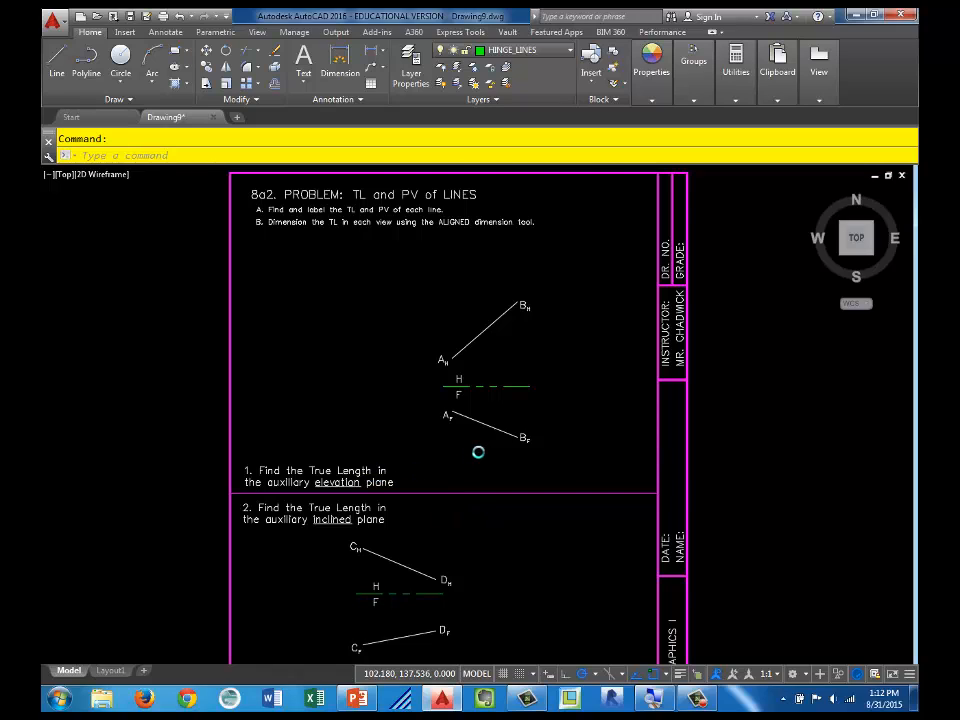
scroll(478, 450, up, 4)
middle_drag(531, 371, 478, 513)
scroll(478, 513, down, 2)
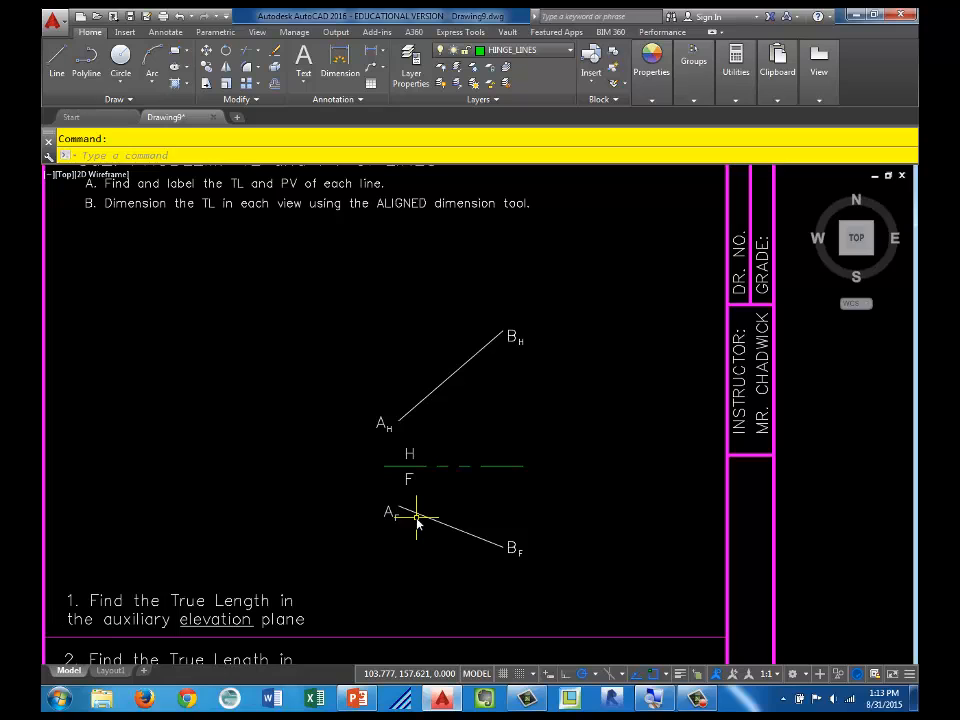
middle_drag(330, 561, 370, 440)
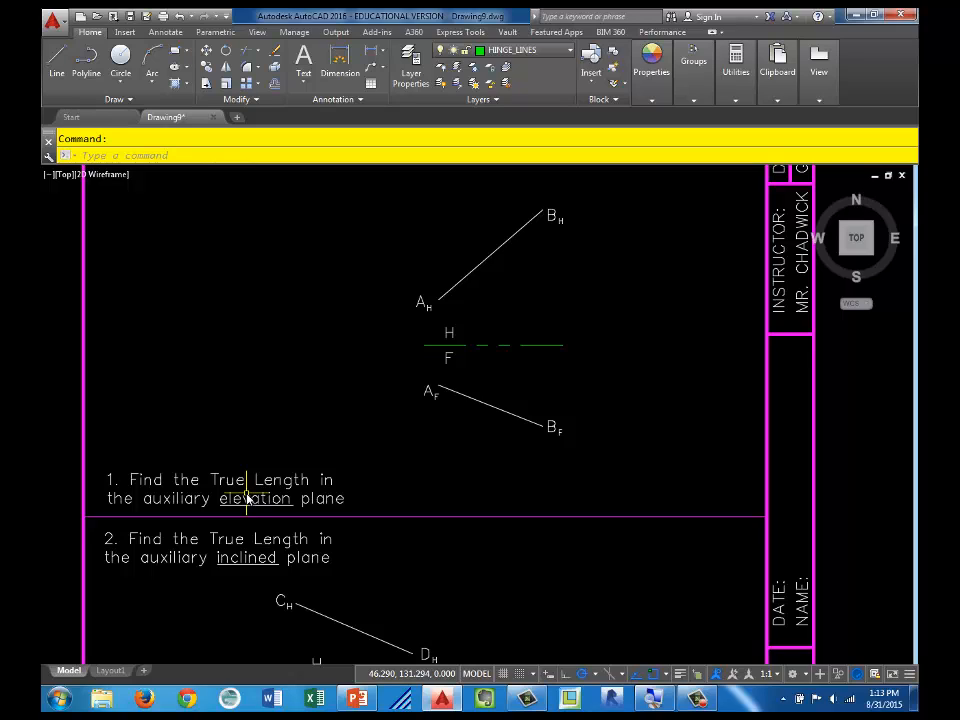
middle_drag(251, 508, 281, 474)
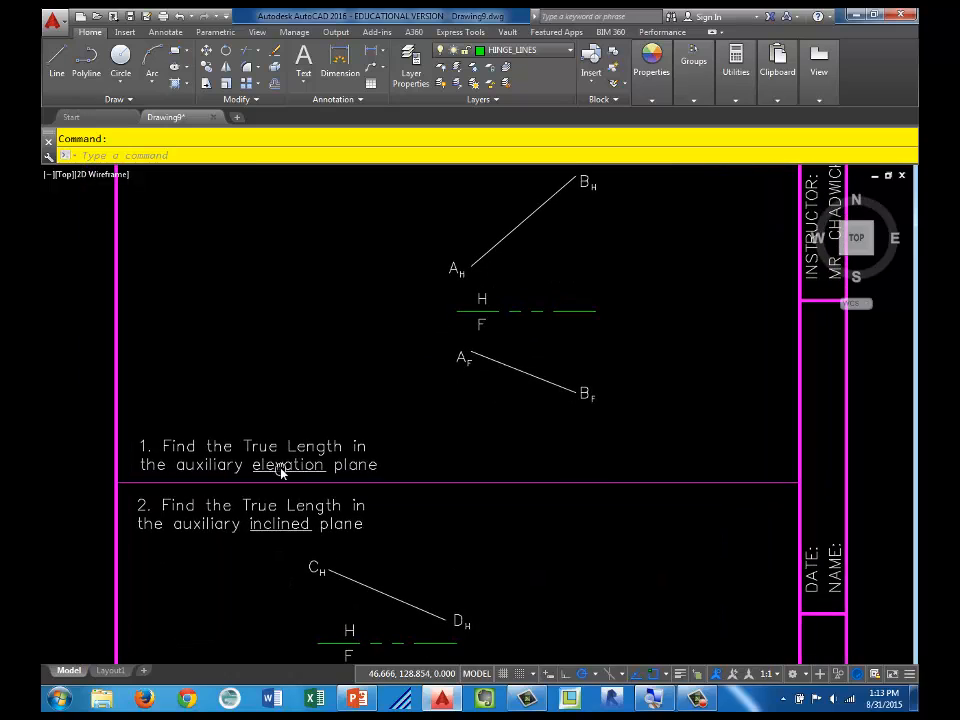
mouse_move(287, 474)
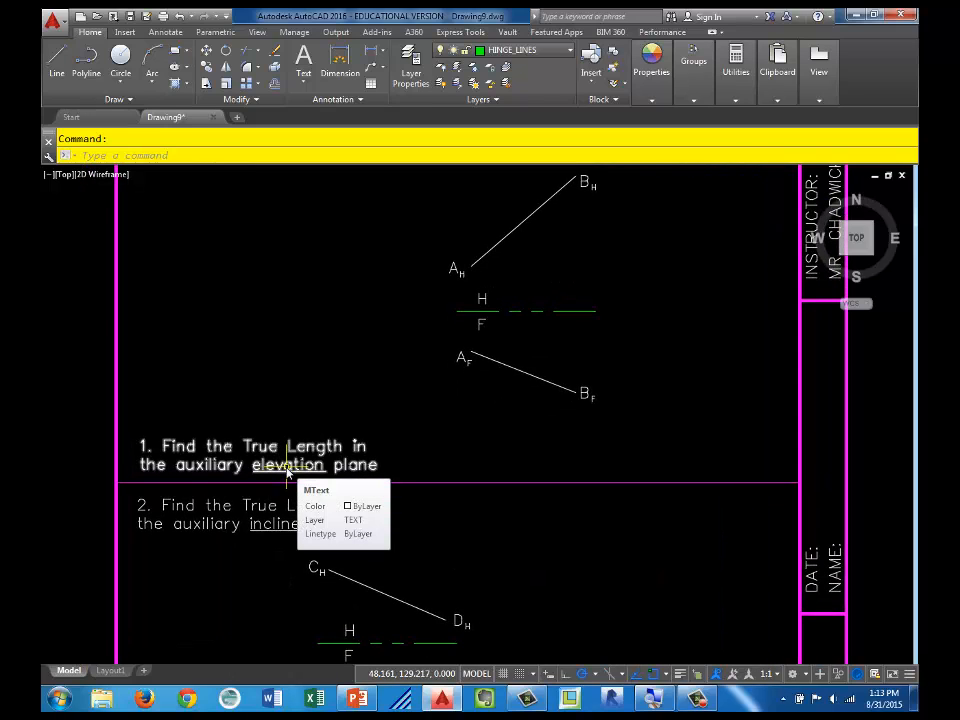
middle_drag(437, 379, 411, 520)
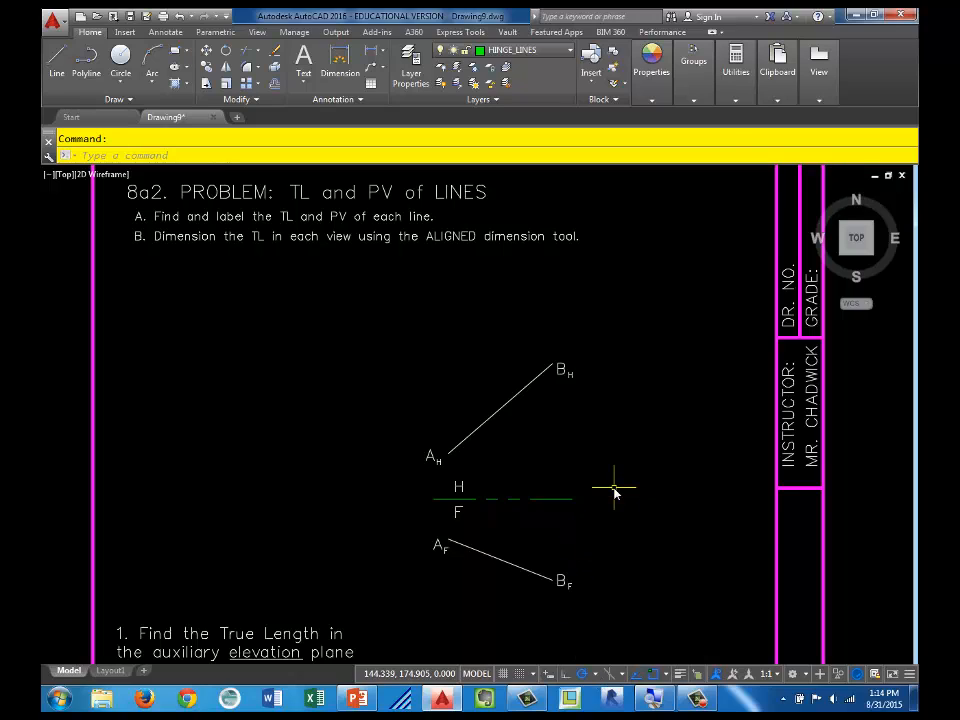
scroll(531, 437, up, 2)
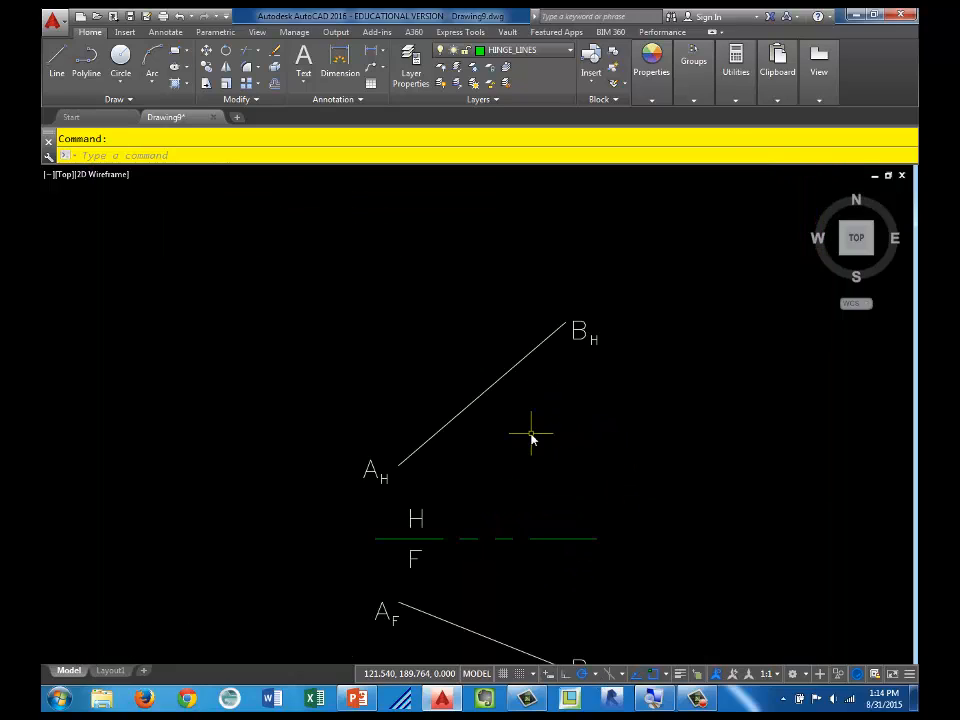
scroll(528, 443, down, 2)
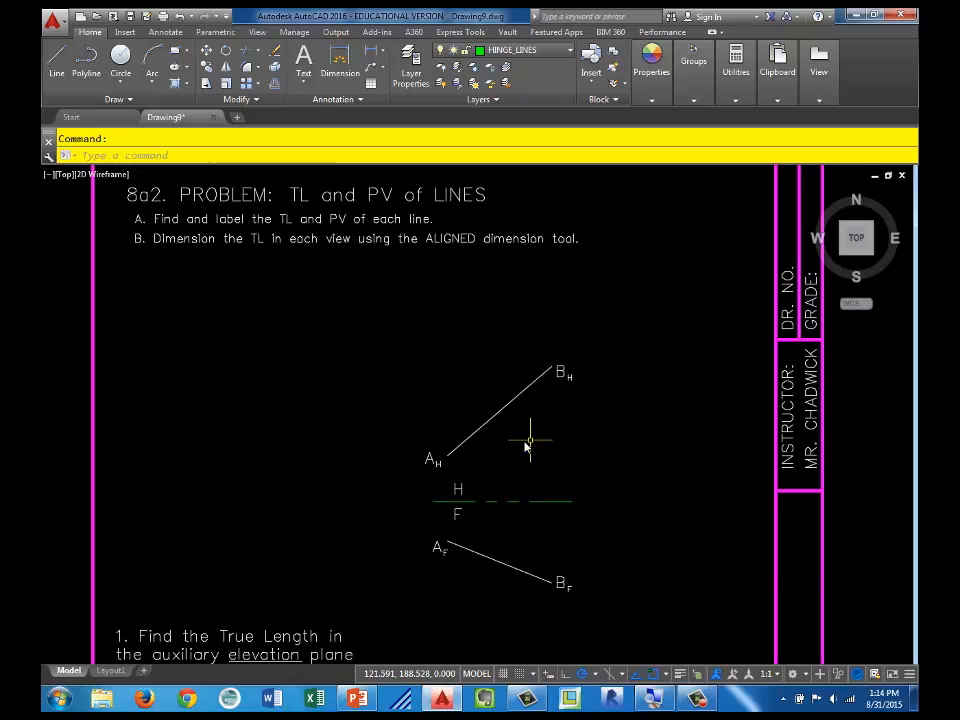
Step: Try a hinge line about 65 units long above the horizontal view of line AB, parallel to it, and erase it
click(57, 76)
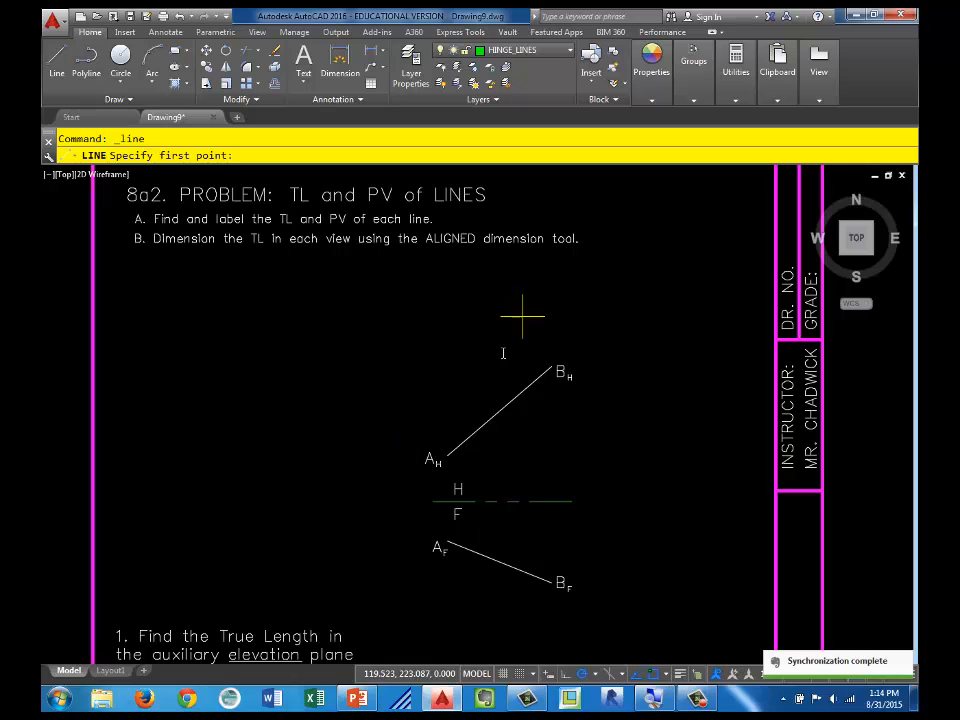
click(381, 464)
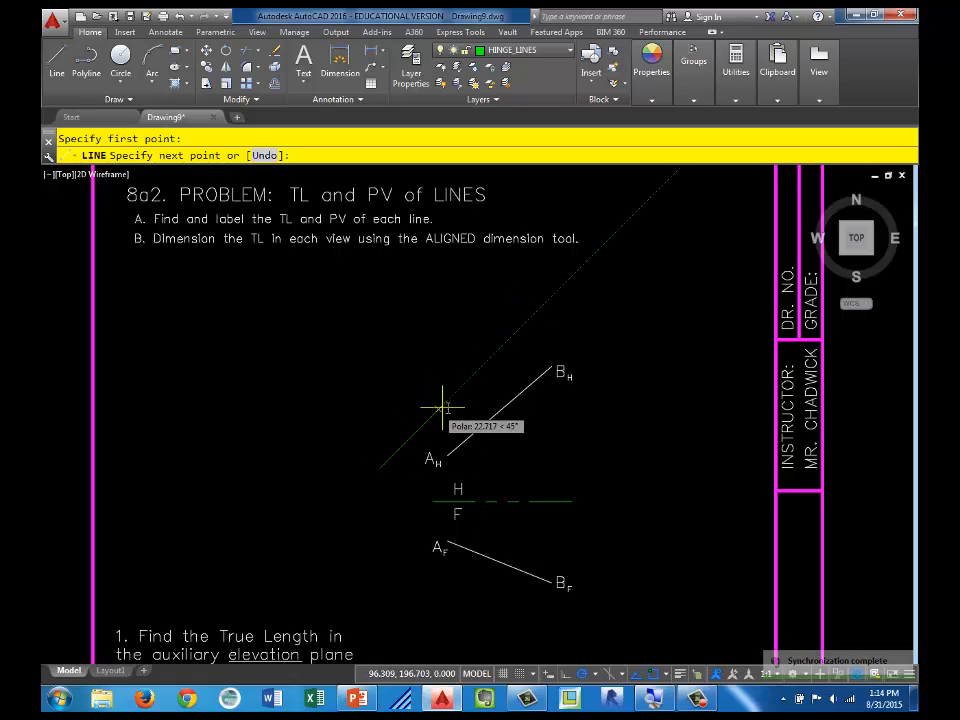
scroll(481, 390, up, 5)
scroll(478, 381, down, 3)
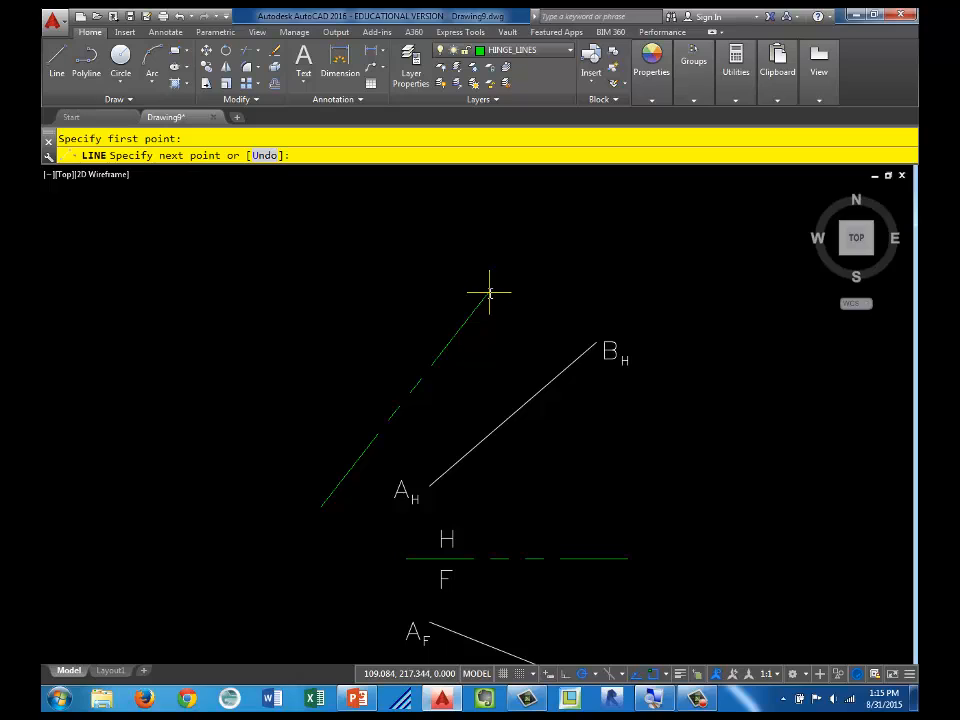
shift+right_click(510, 293)
click(517, 297)
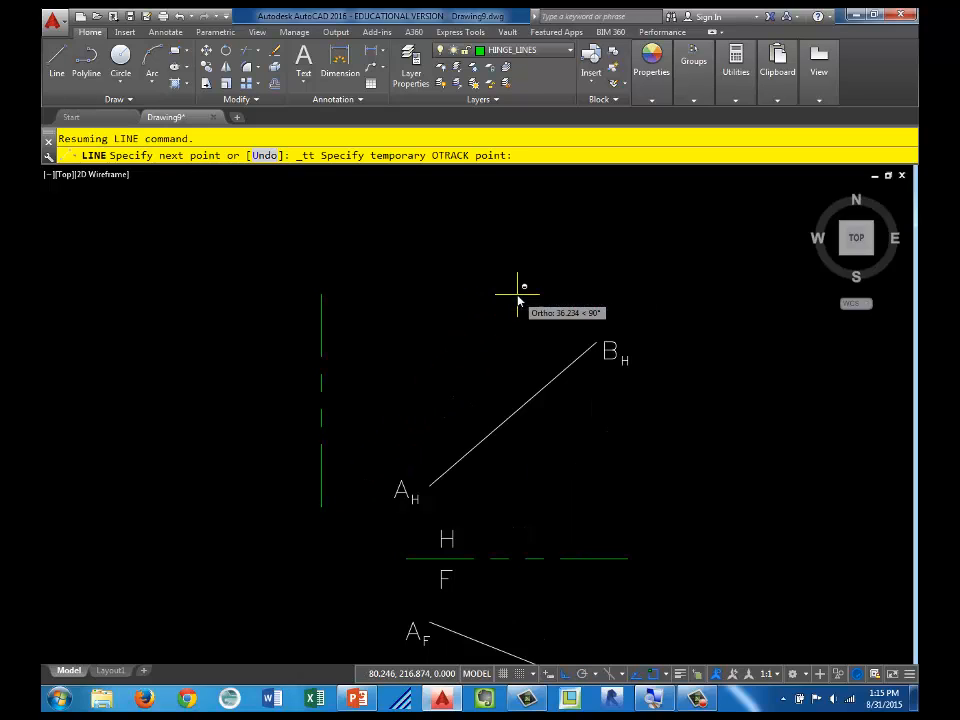
shift+right_click(519, 298)
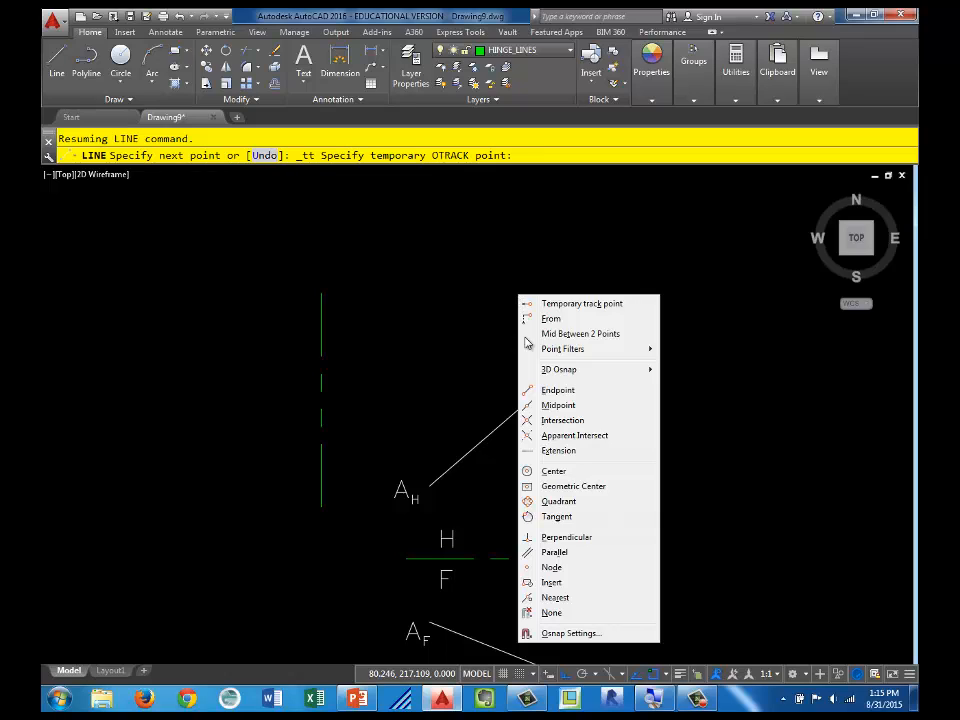
click(566, 556)
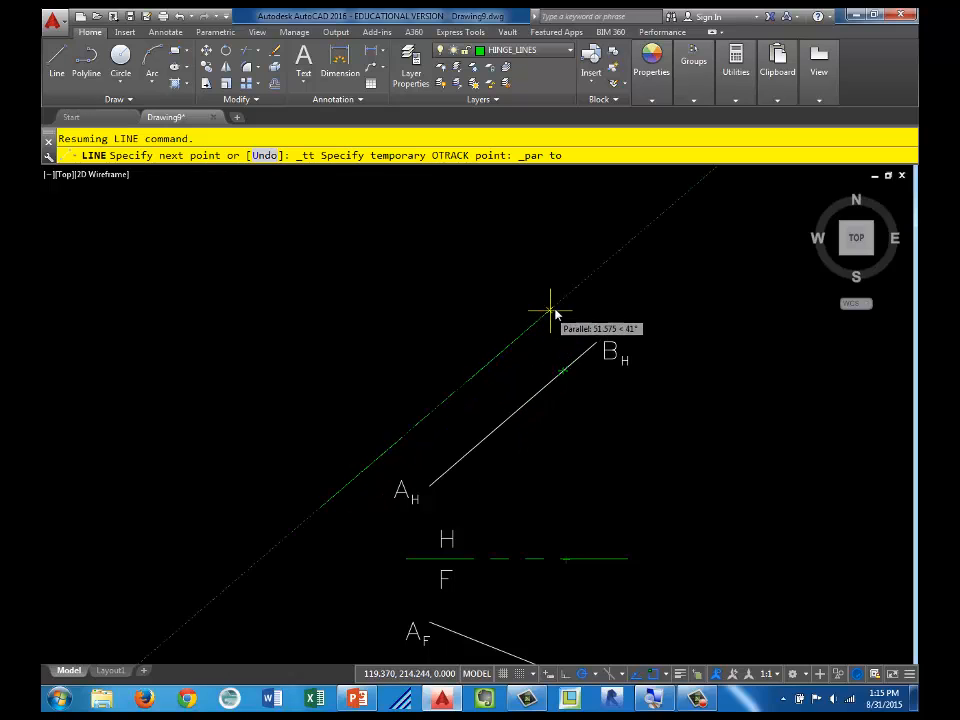
click(611, 261)
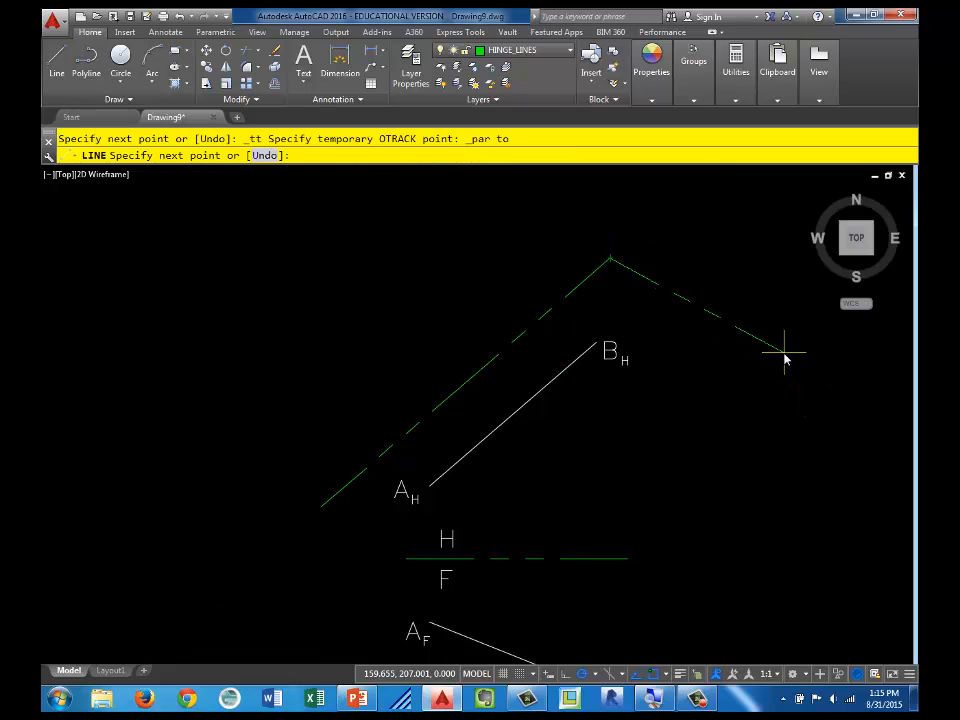
key(Escape)
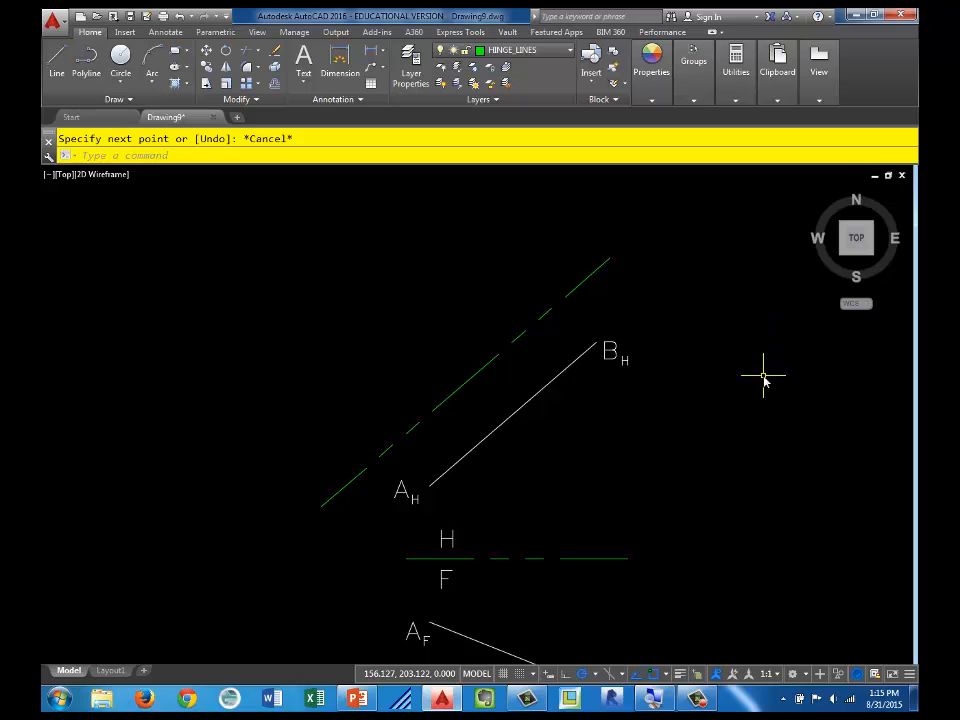
click(594, 268)
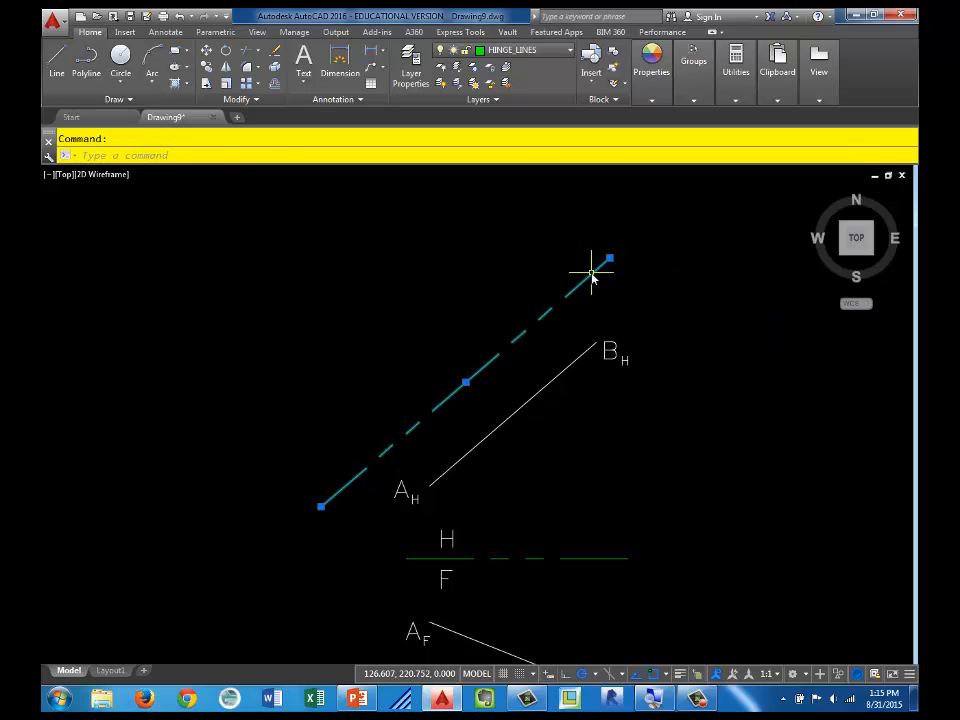
key(Delete)
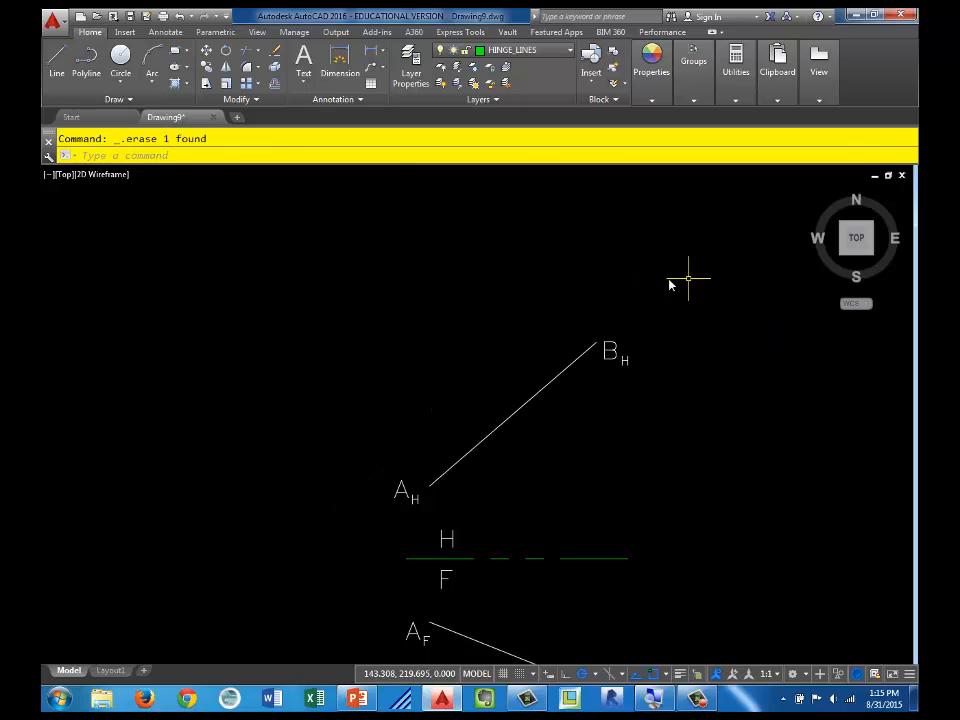
Step: Draw a hinge line about 61 units long above the horizontal view of line AB, using the Parallel snap to that line
click(57, 60)
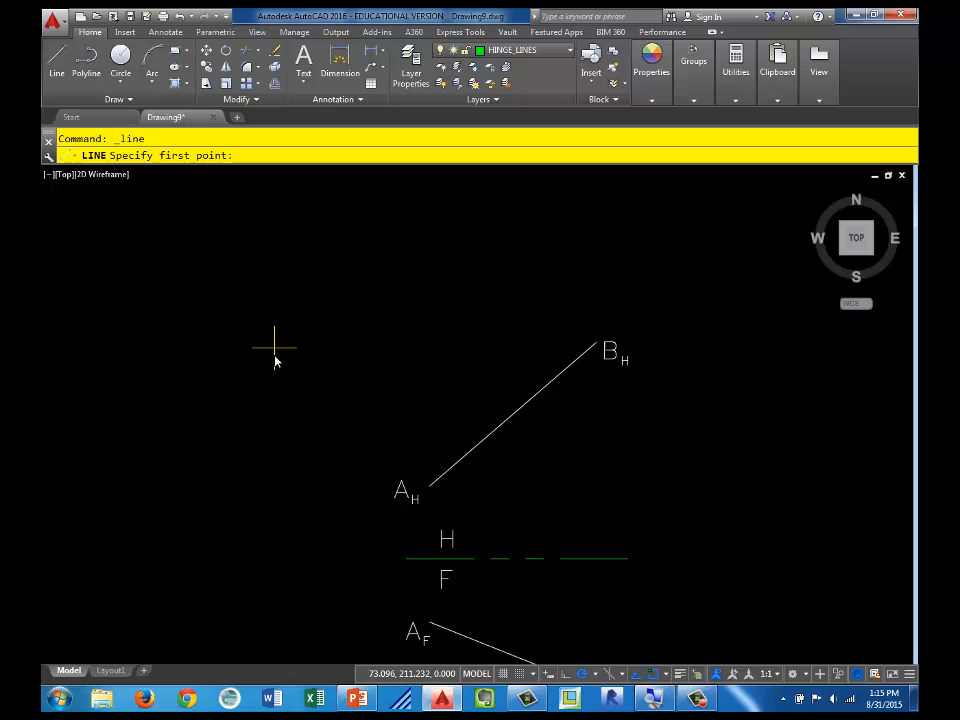
click(327, 498)
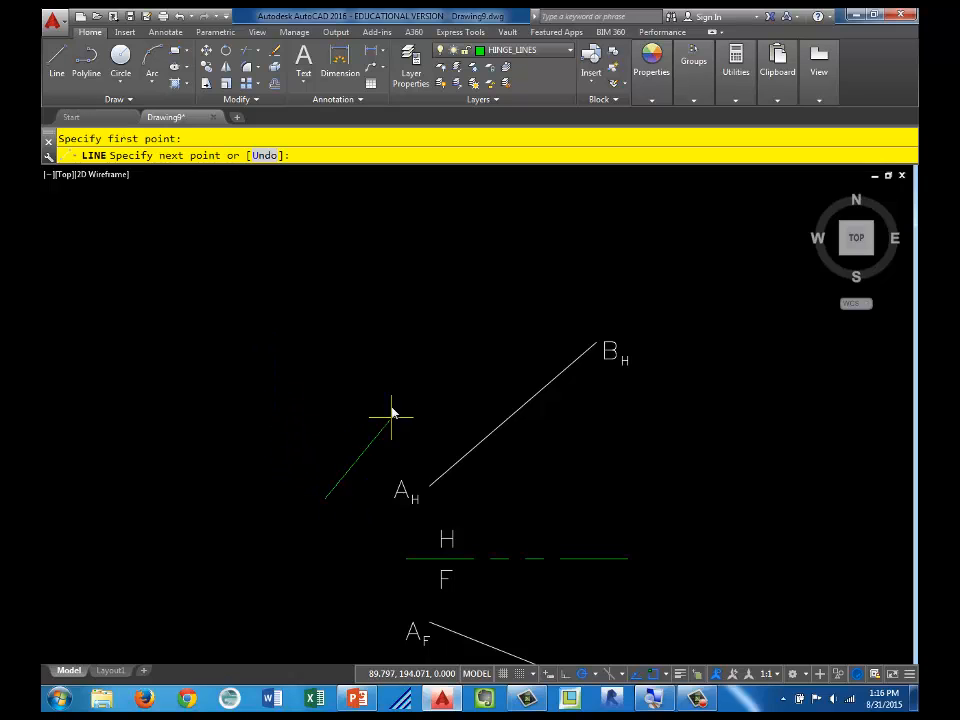
shift+right_click(460, 337)
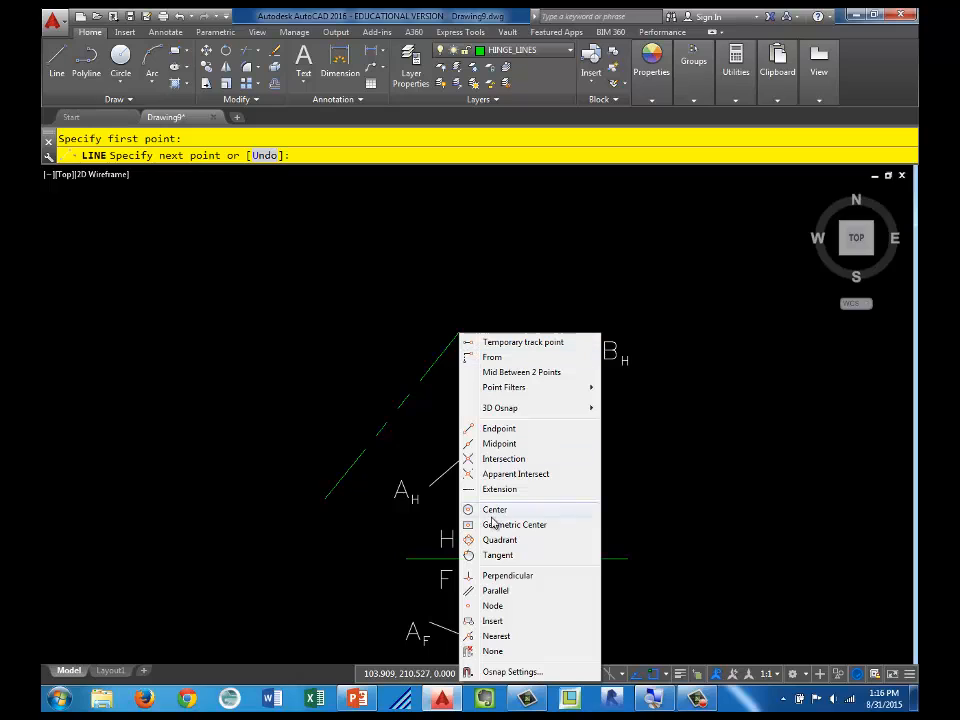
click(520, 596)
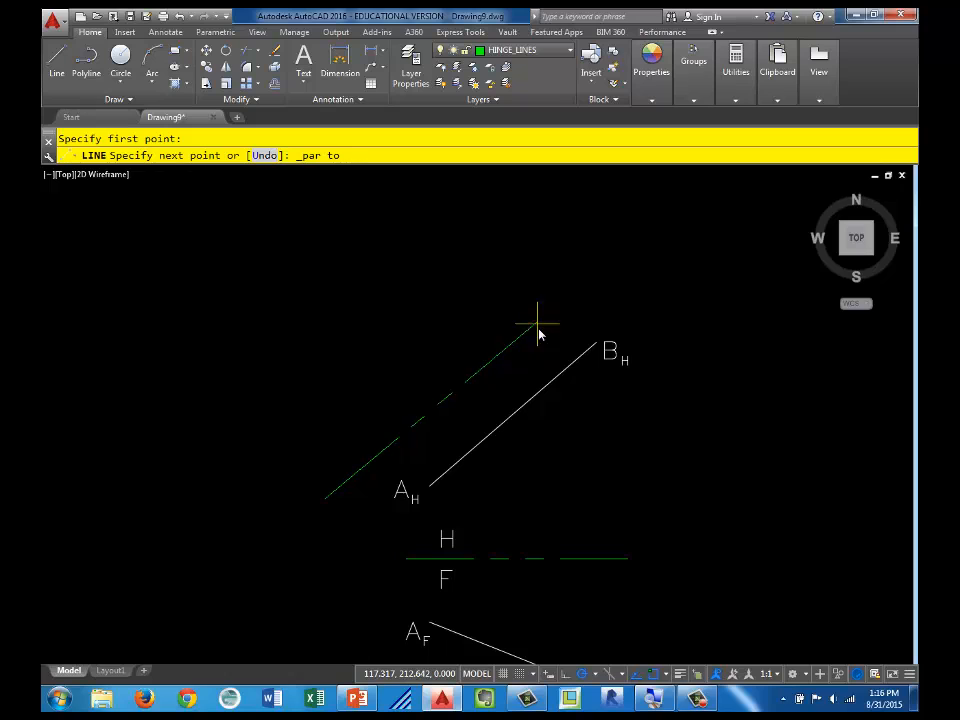
scroll(540, 340, up, 2)
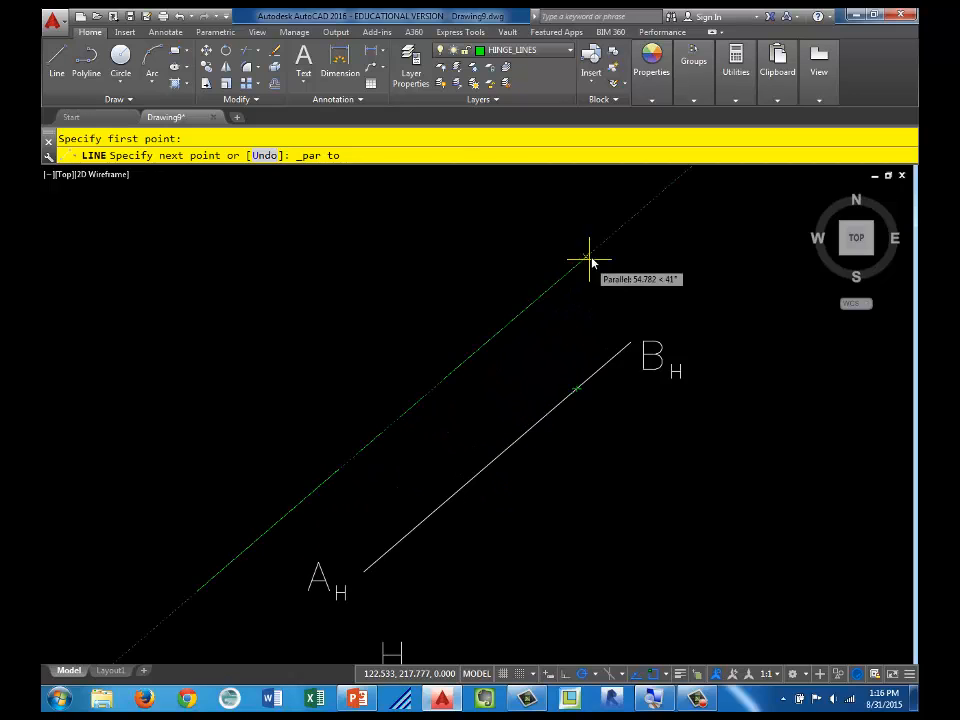
click(634, 216)
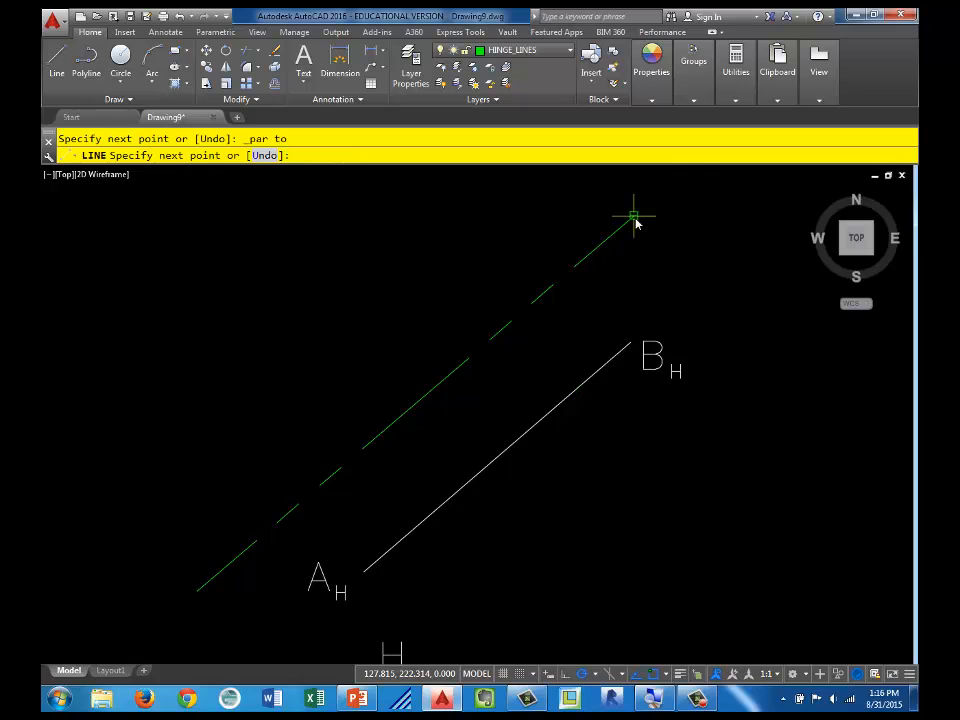
key(Escape)
Step: Copy the H label of the H/F hinge line to both sides of the new hinge line's lower end
scroll(735, 288, down, 2)
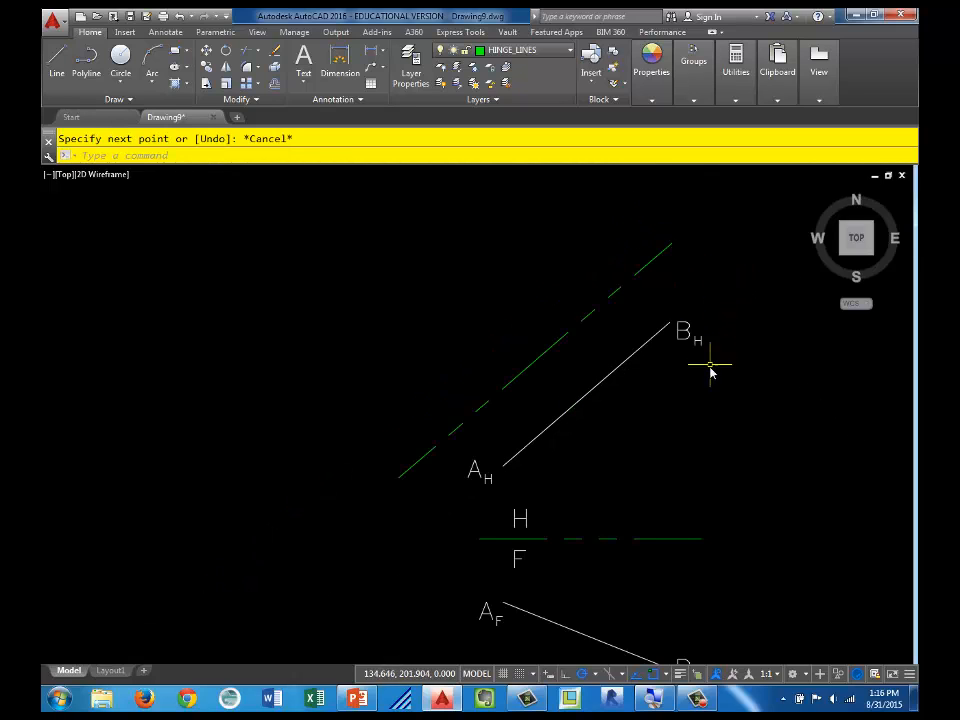
middle_drag(710, 372, 643, 339)
scroll(630, 345, down, 1)
scroll(610, 343, up, 1)
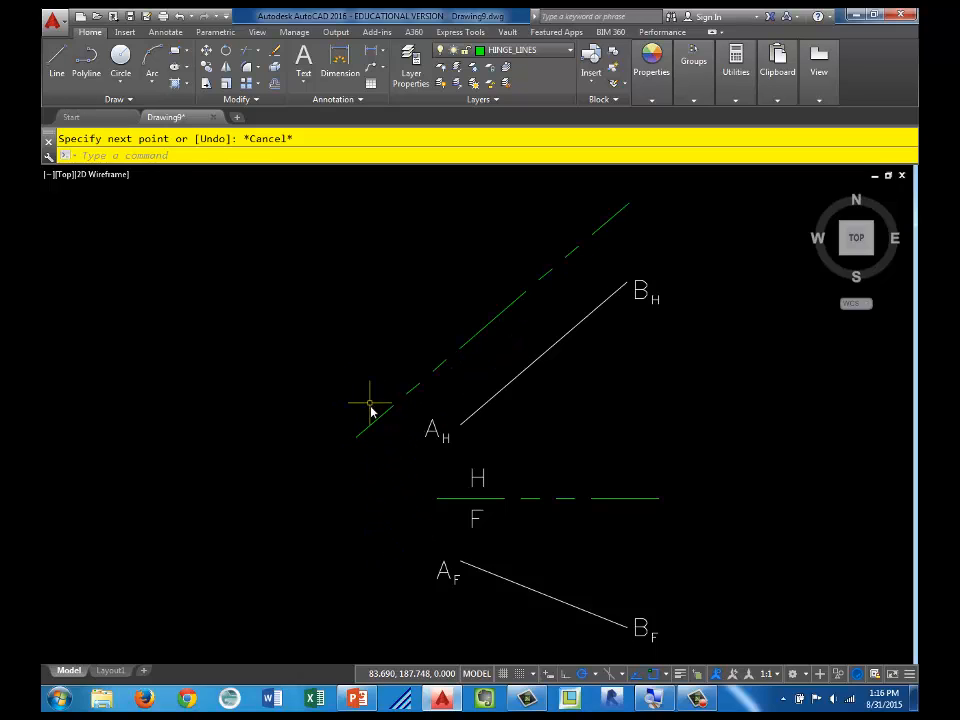
middle_drag(384, 463, 381, 480)
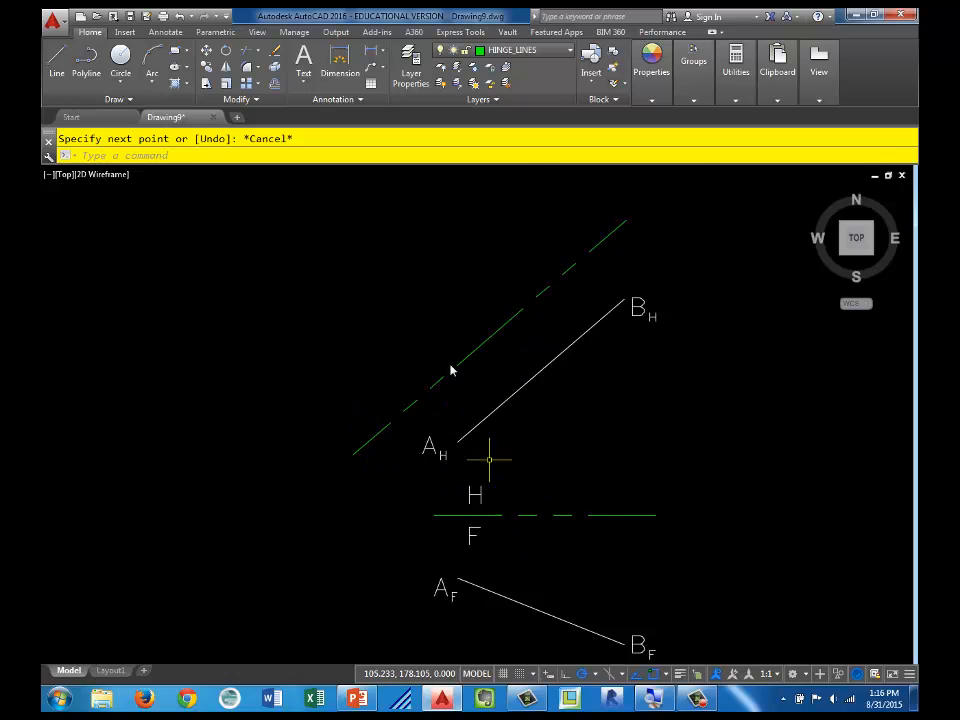
scroll(523, 512, up, 2)
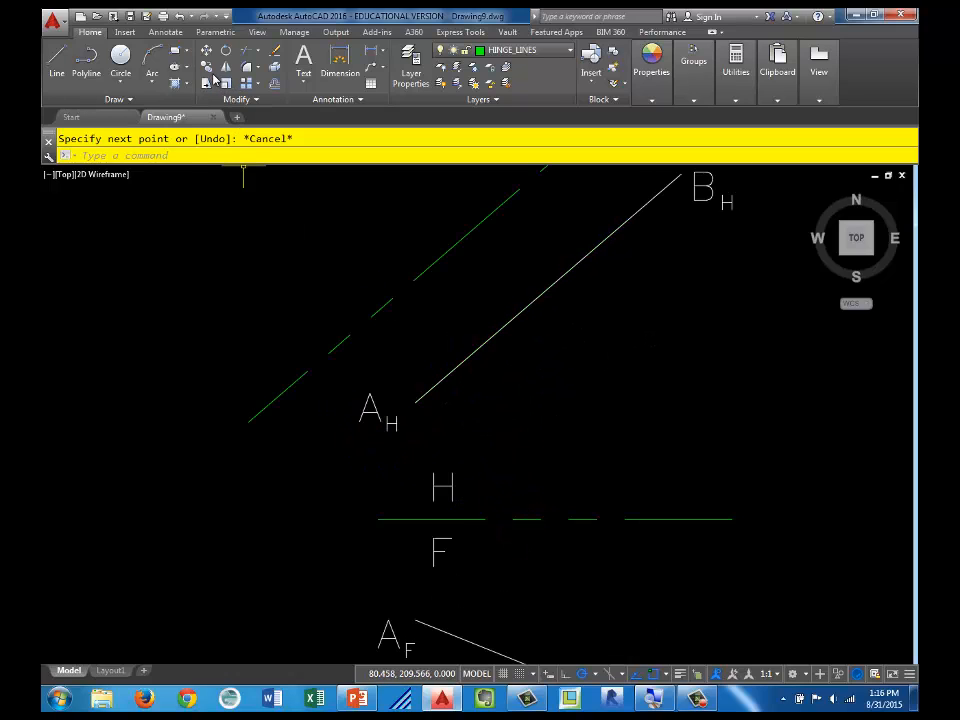
click(206, 68)
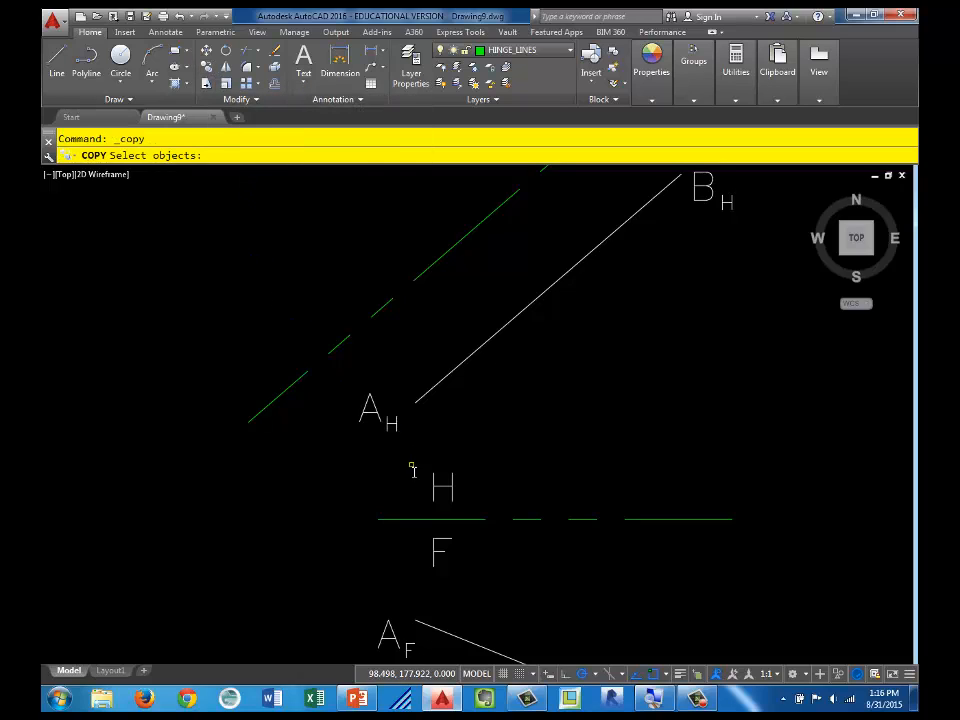
click(438, 487)
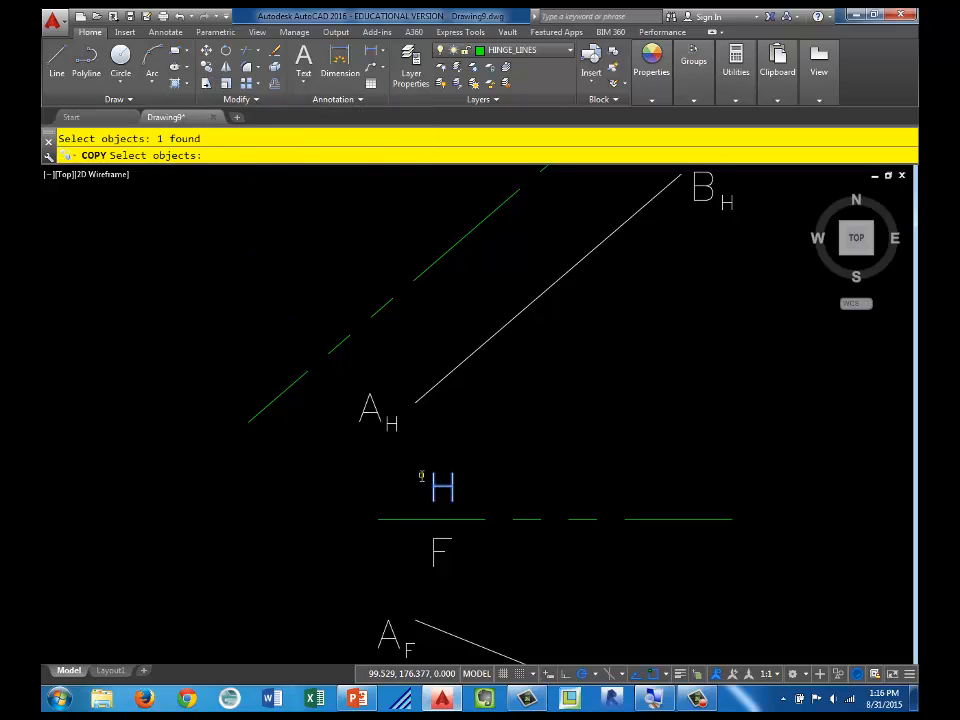
key(Return)
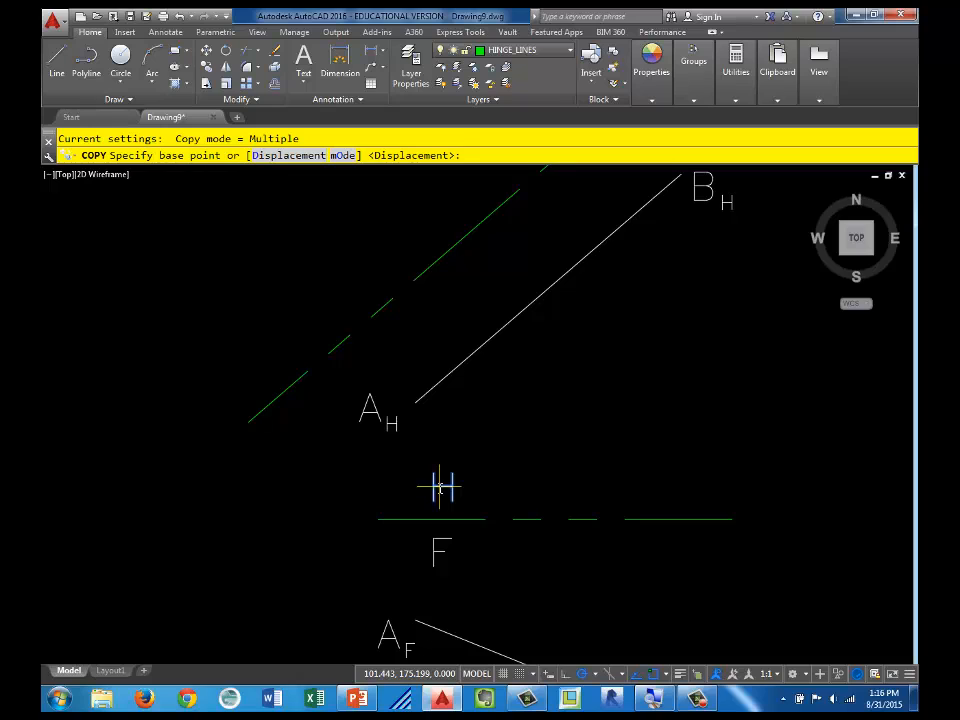
click(440, 487)
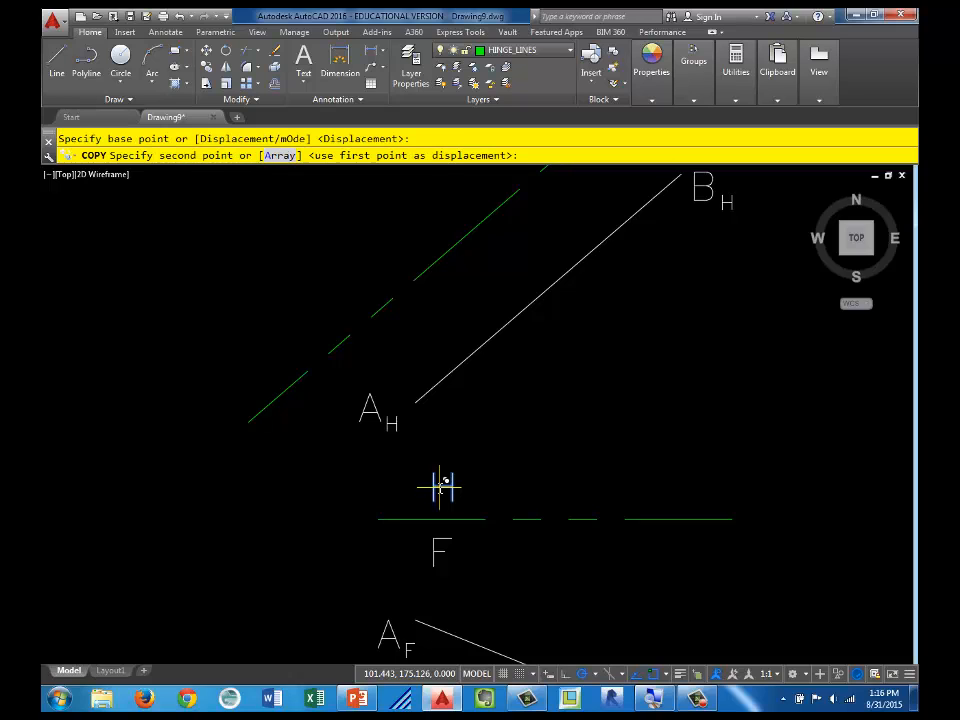
click(281, 428)
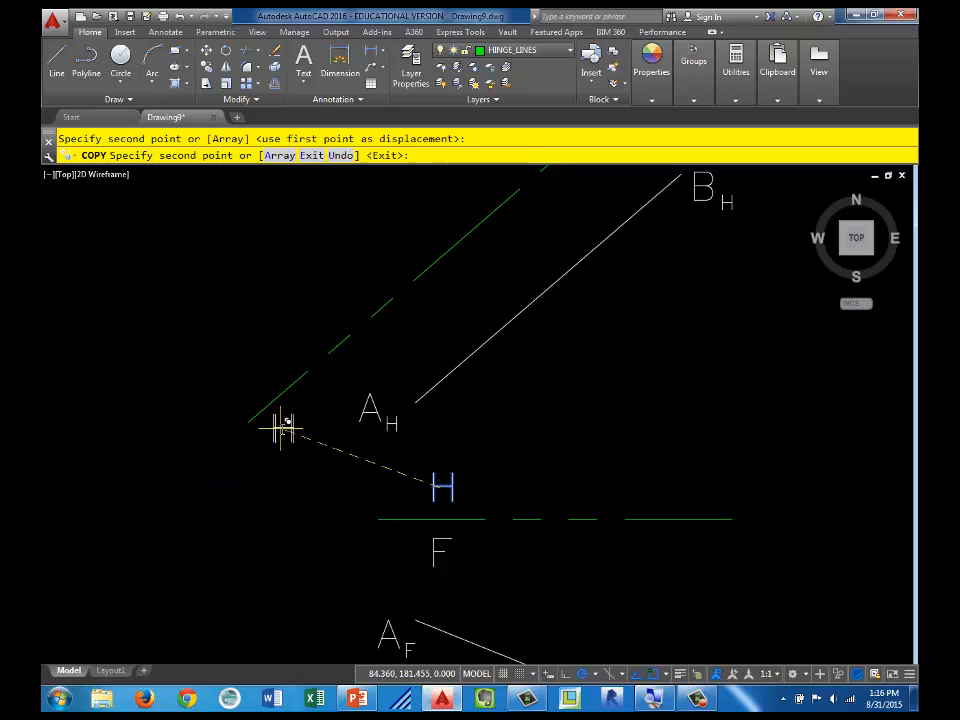
click(240, 386)
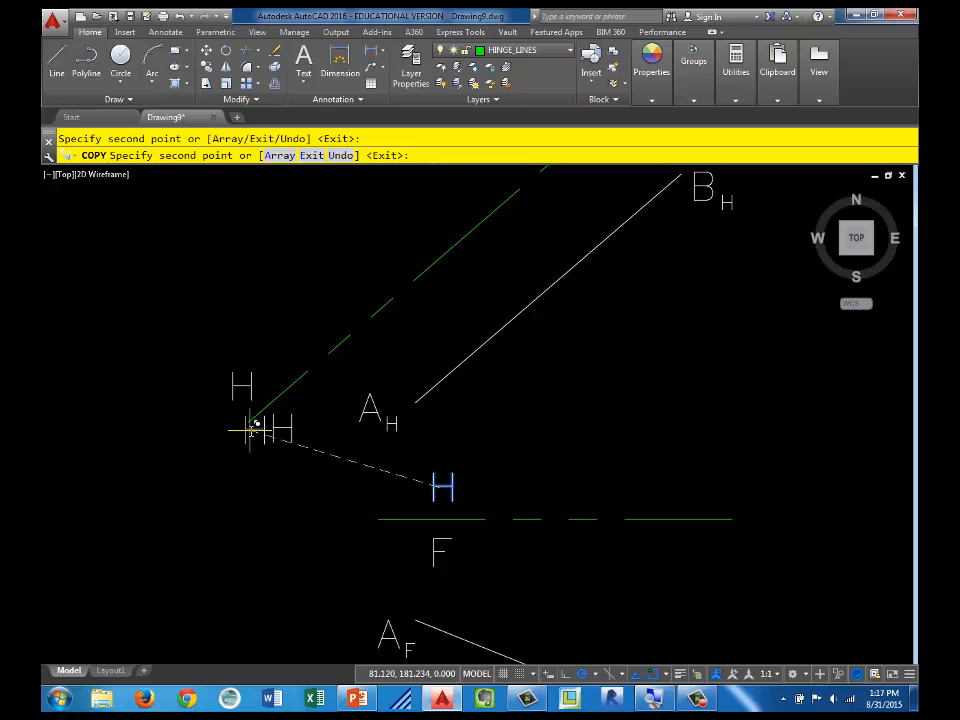
key(Escape)
key(Escape)
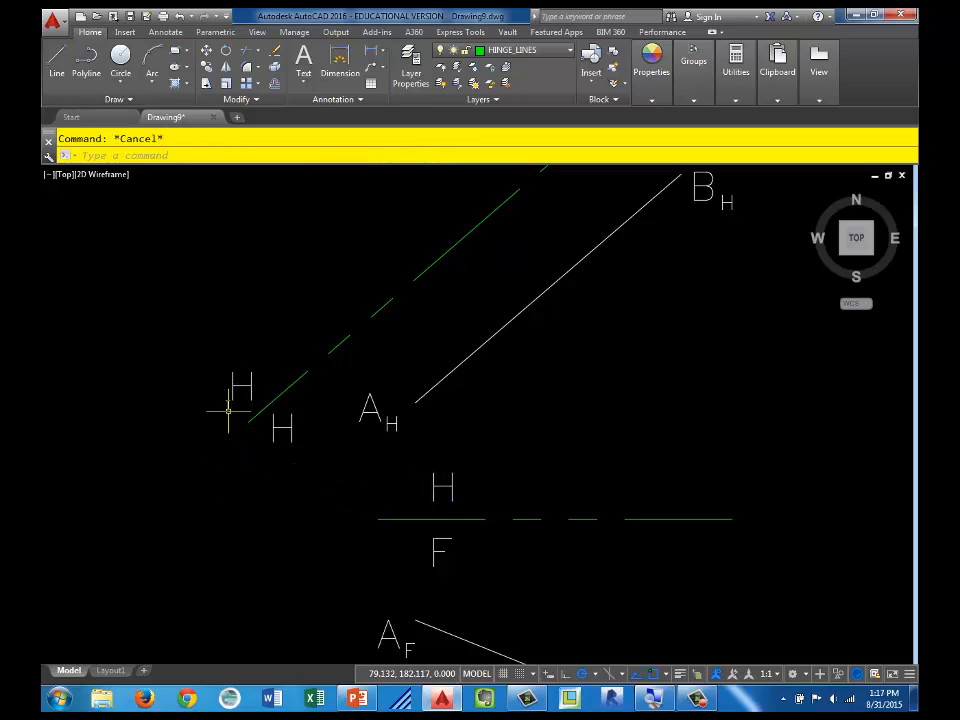
Step: Change the copied H label above the new hinge line to 1
click(241, 386)
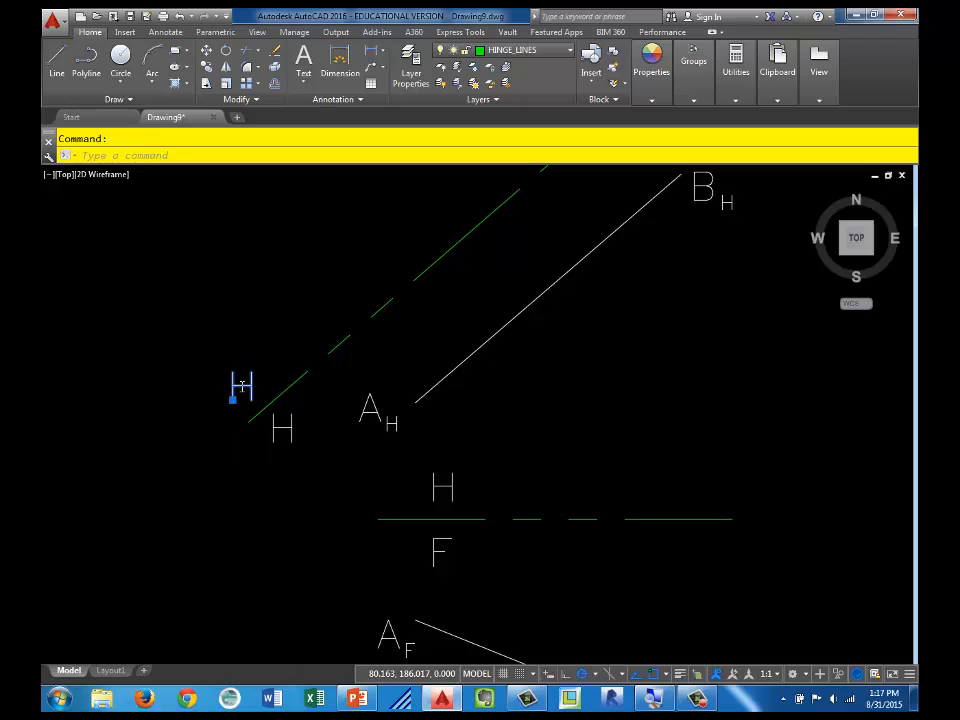
double_click(243, 387)
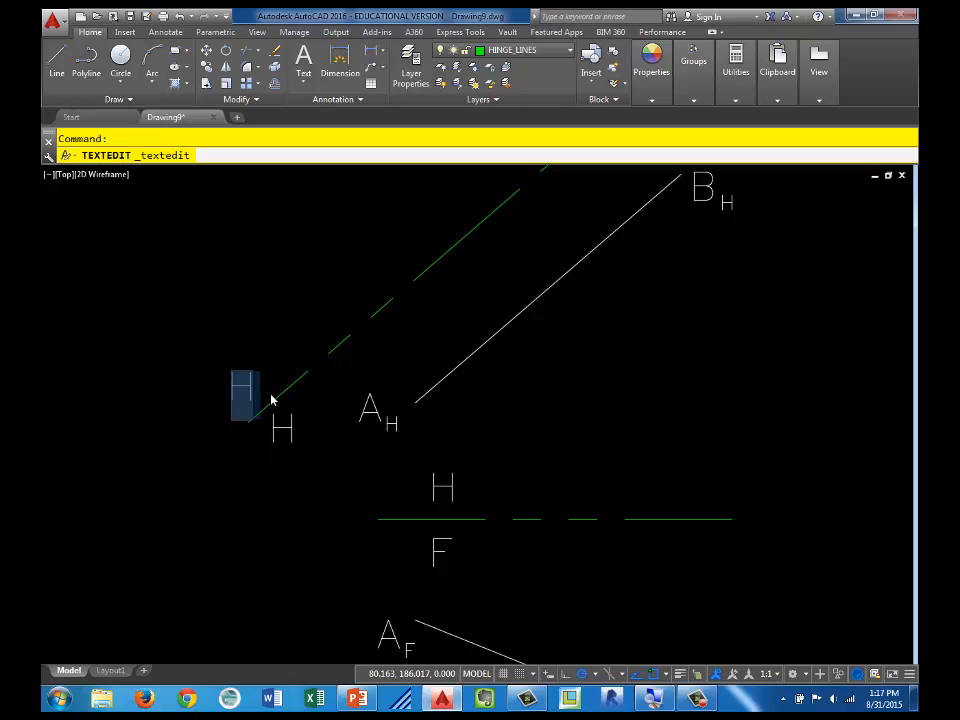
text(1)
click(243, 492)
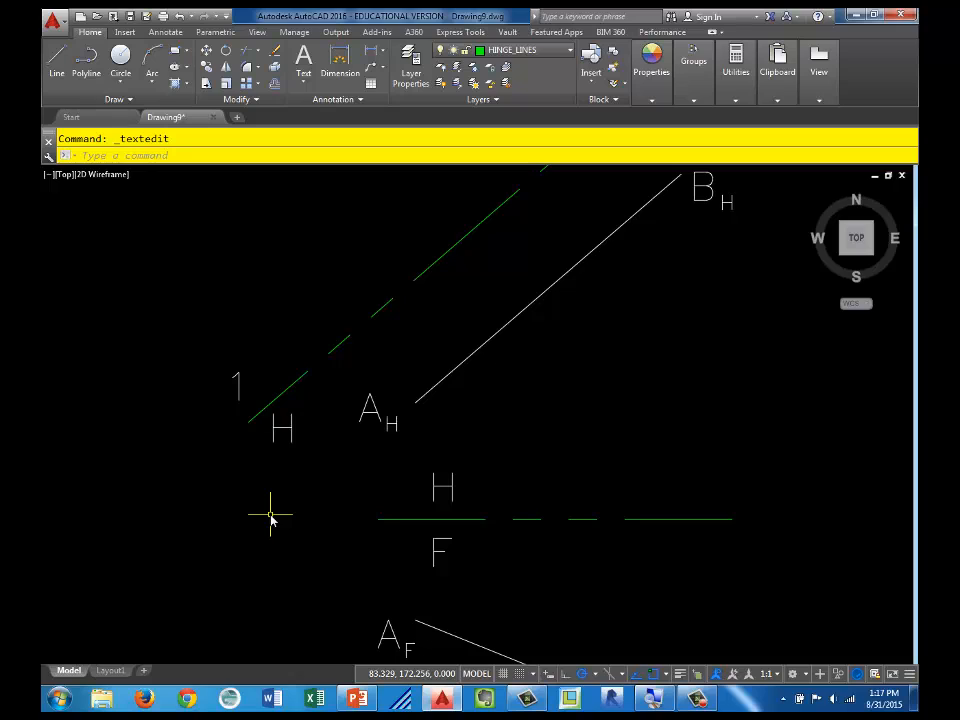
Step: Make PROJECTION_LINES the current layer and draw a ray from point A of the horizontal view perpendicular to the H/1 hinge line
scroll(352, 545, down, 2)
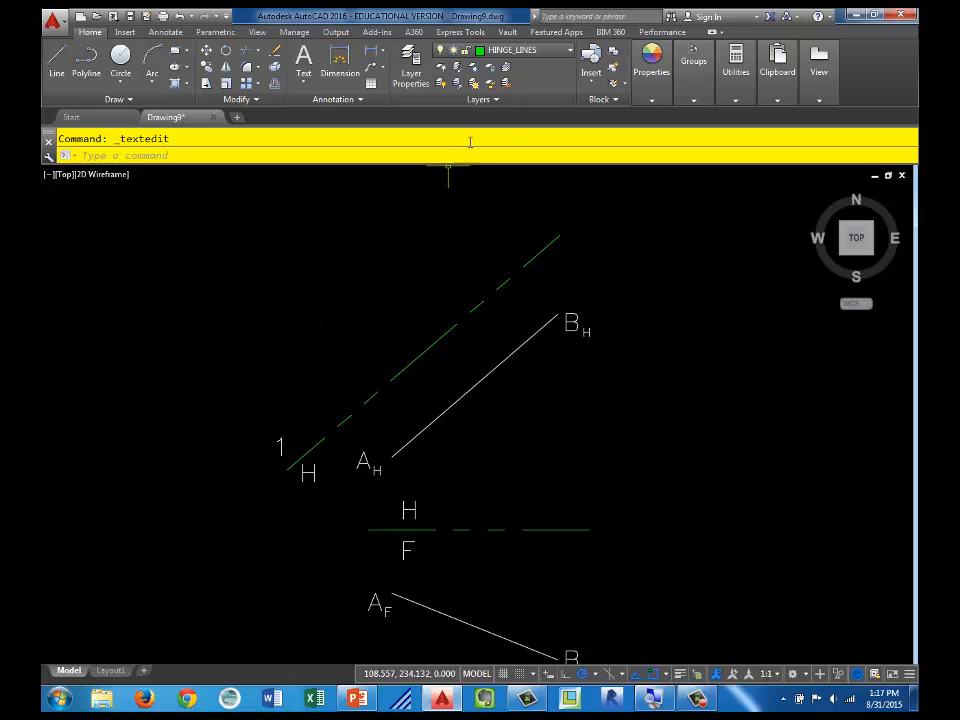
click(556, 52)
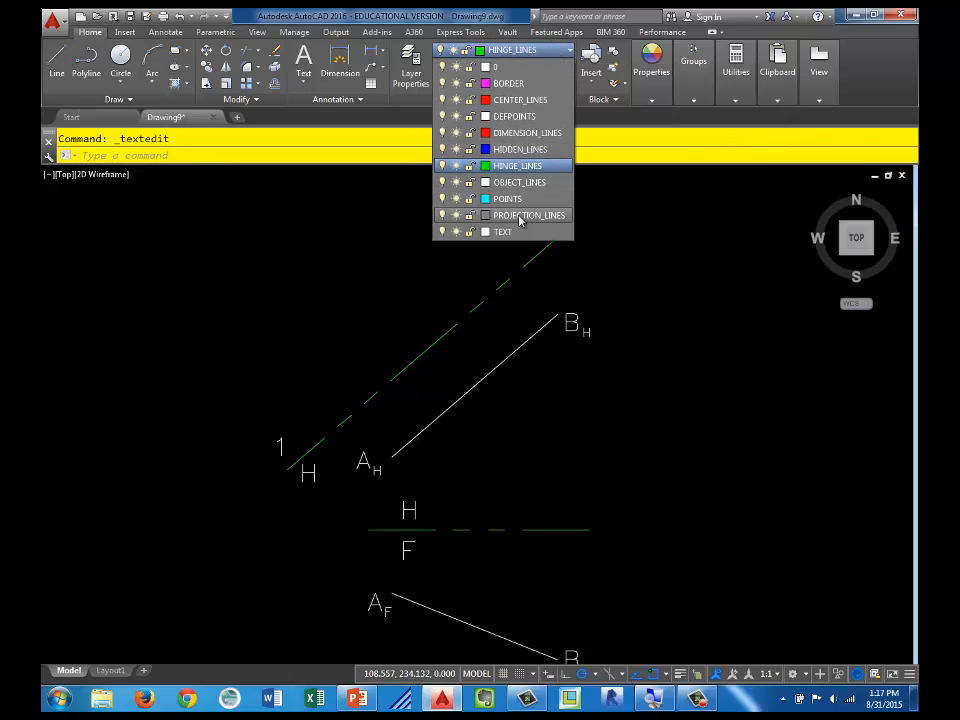
click(519, 216)
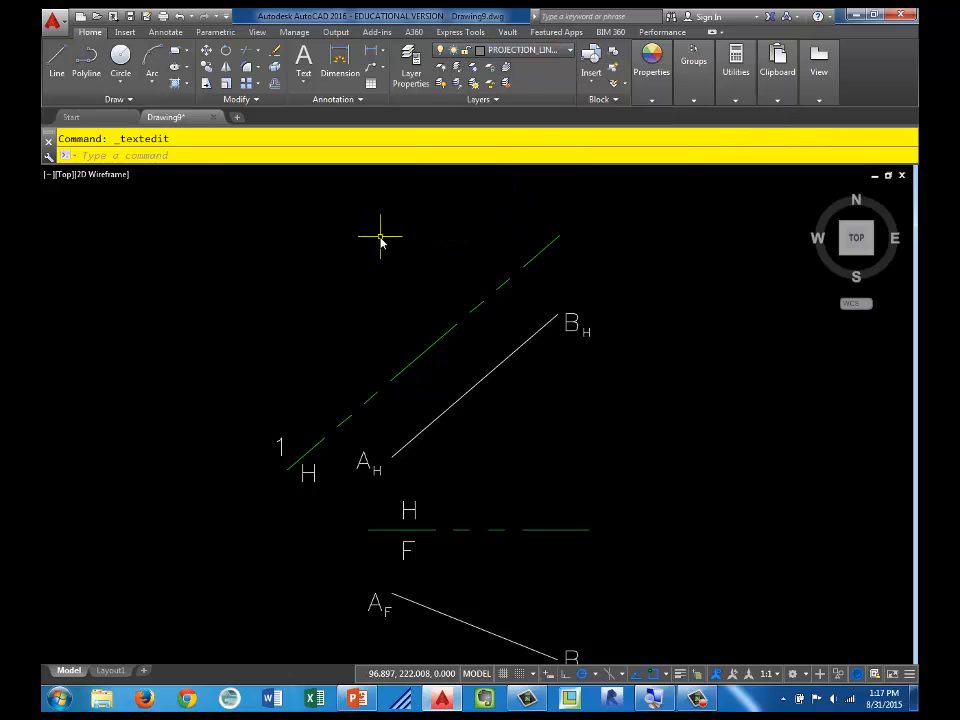
click(117, 99)
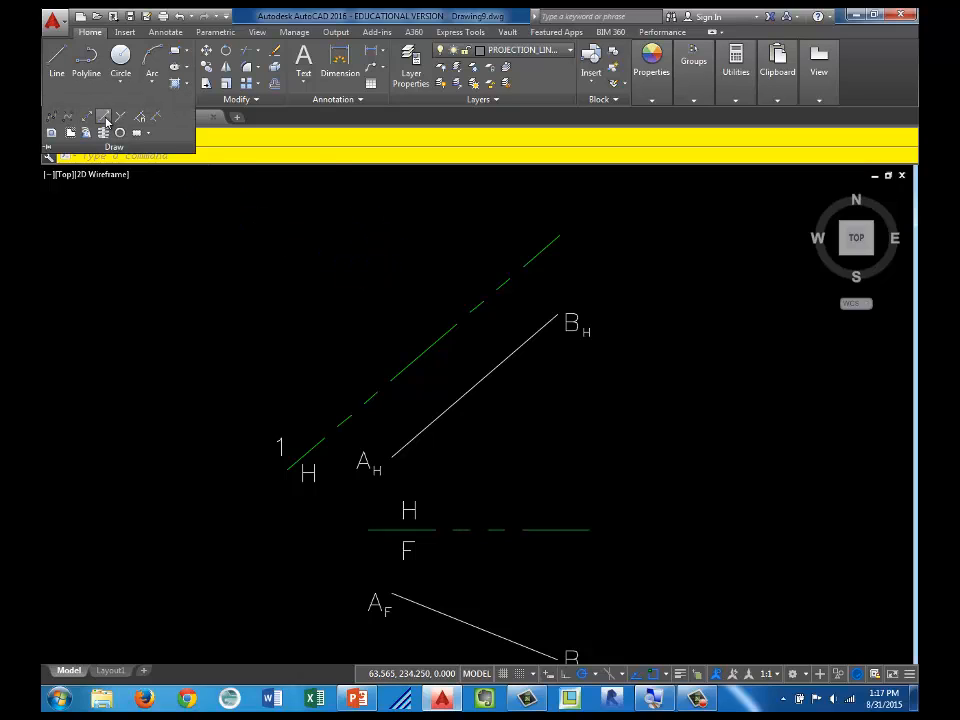
click(105, 119)
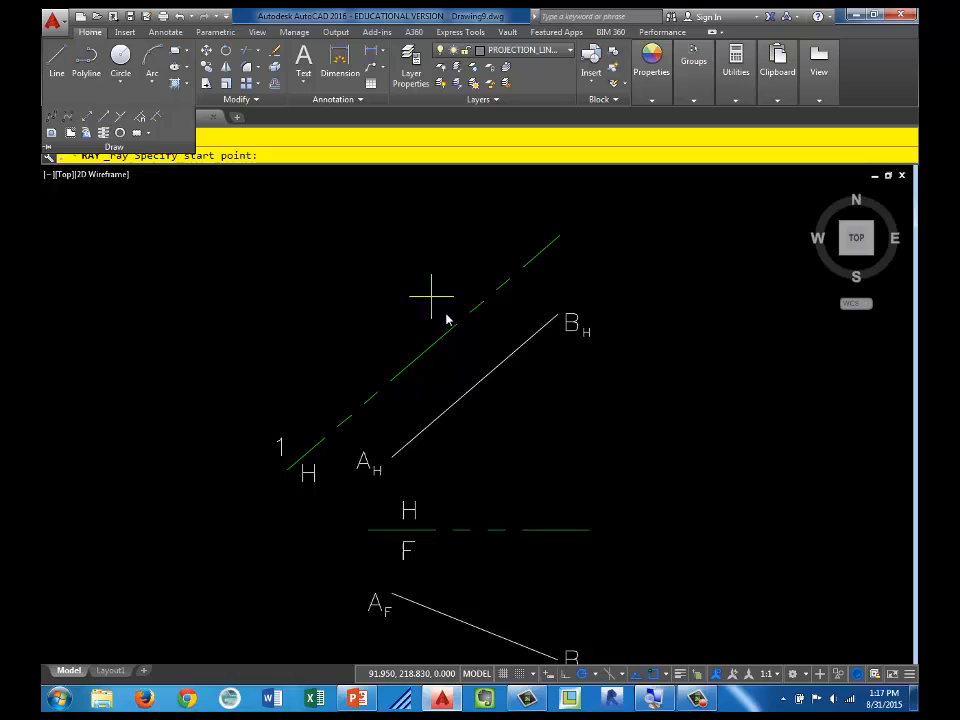
click(393, 453)
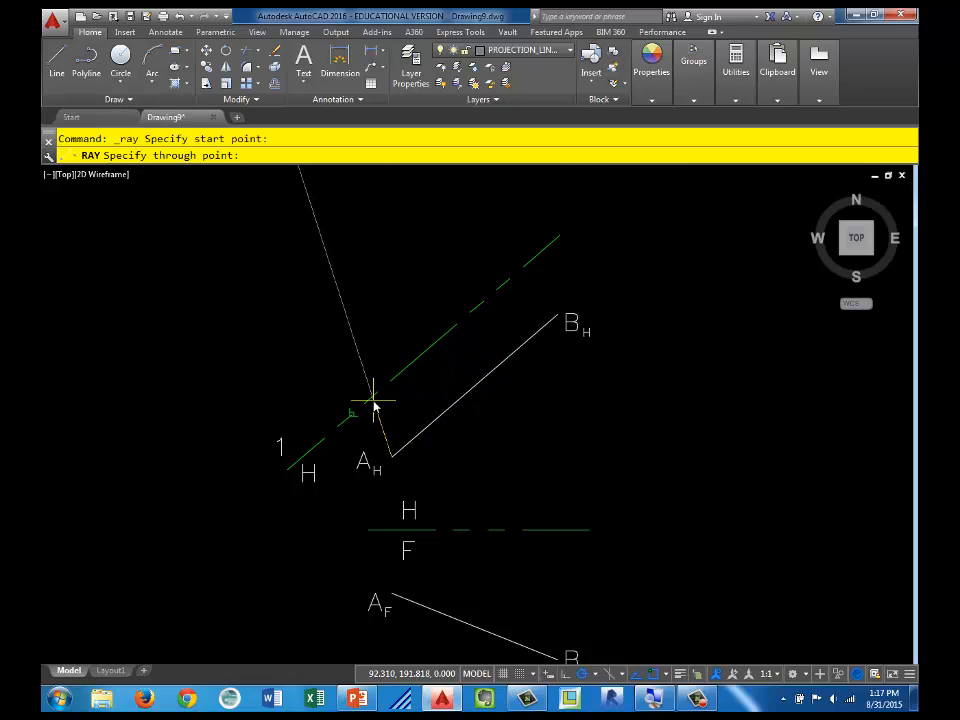
click(374, 405)
key(Return)
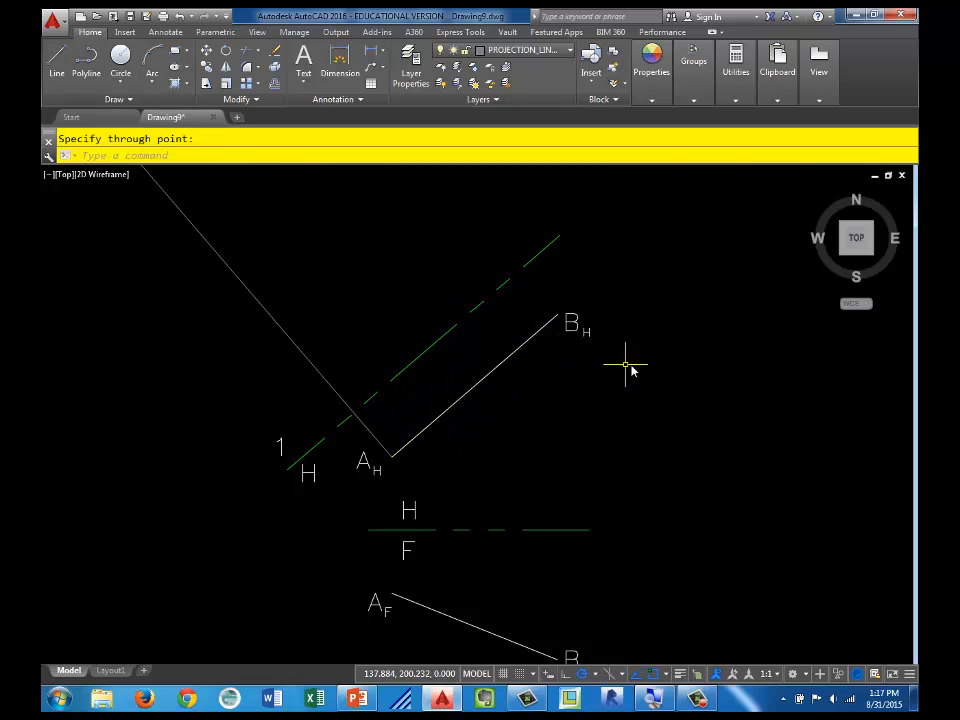
Step: Draw a ray from point B of the horizontal view perpendicular to the H/1 hinge line
click(125, 100)
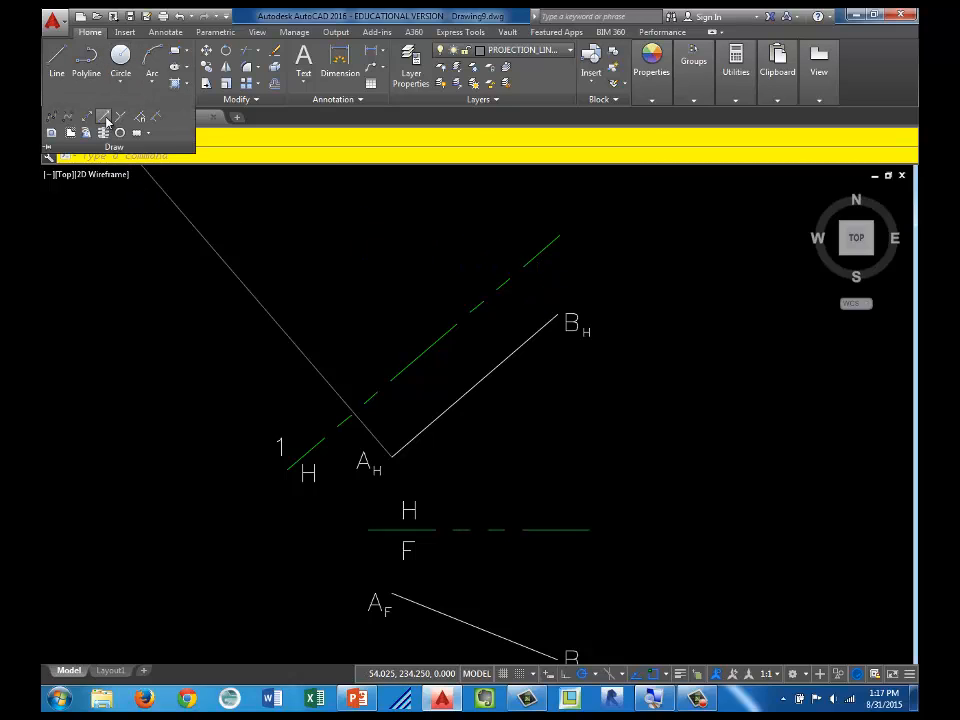
click(104, 119)
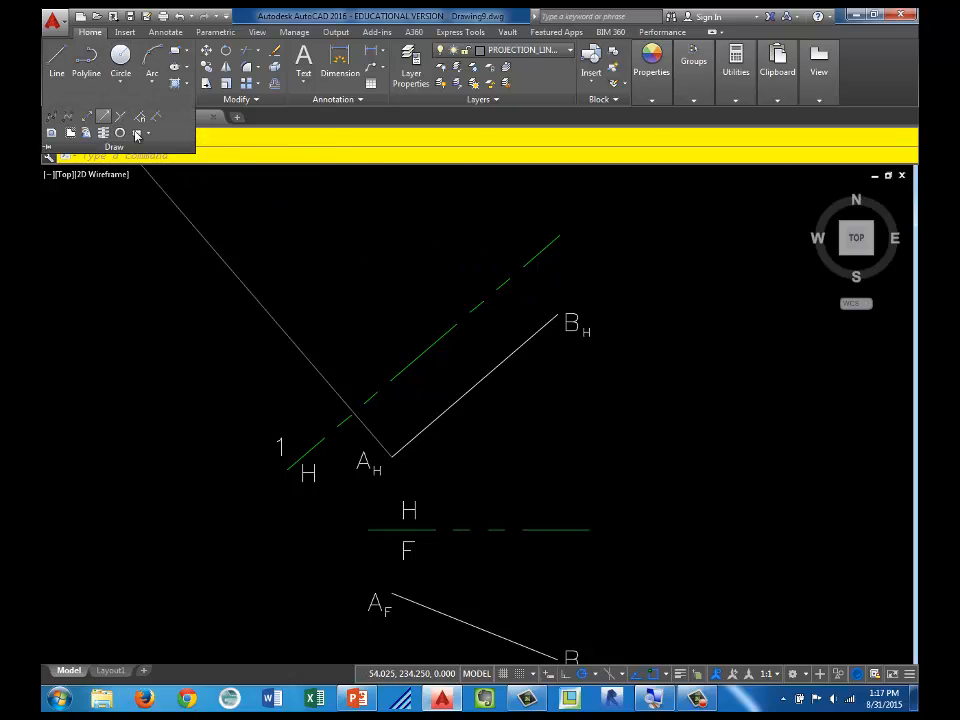
click(557, 316)
click(528, 266)
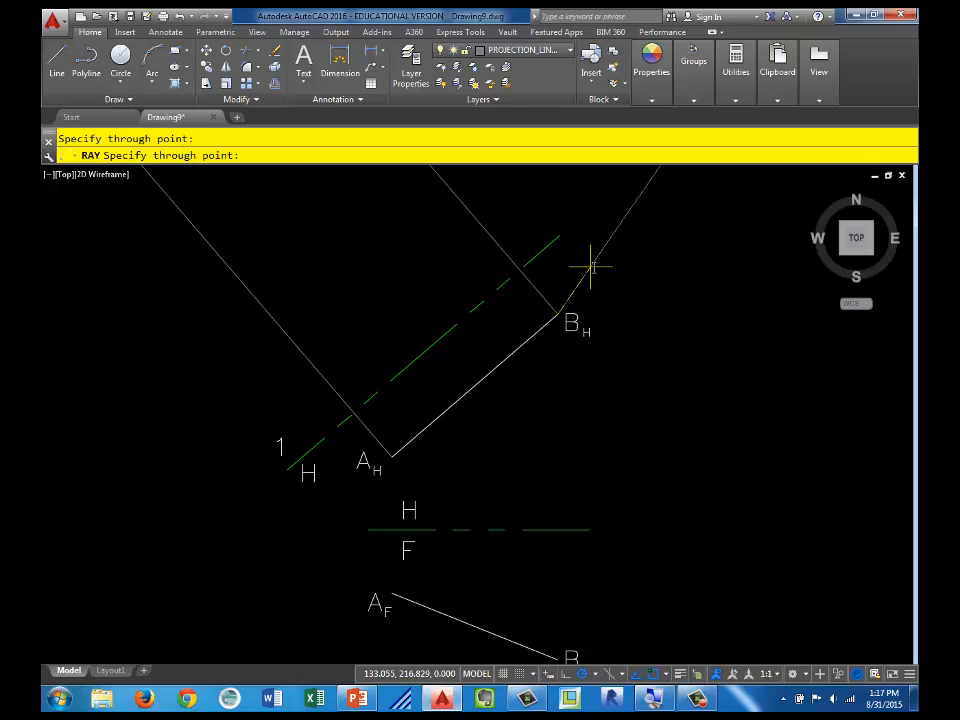
key(Return)
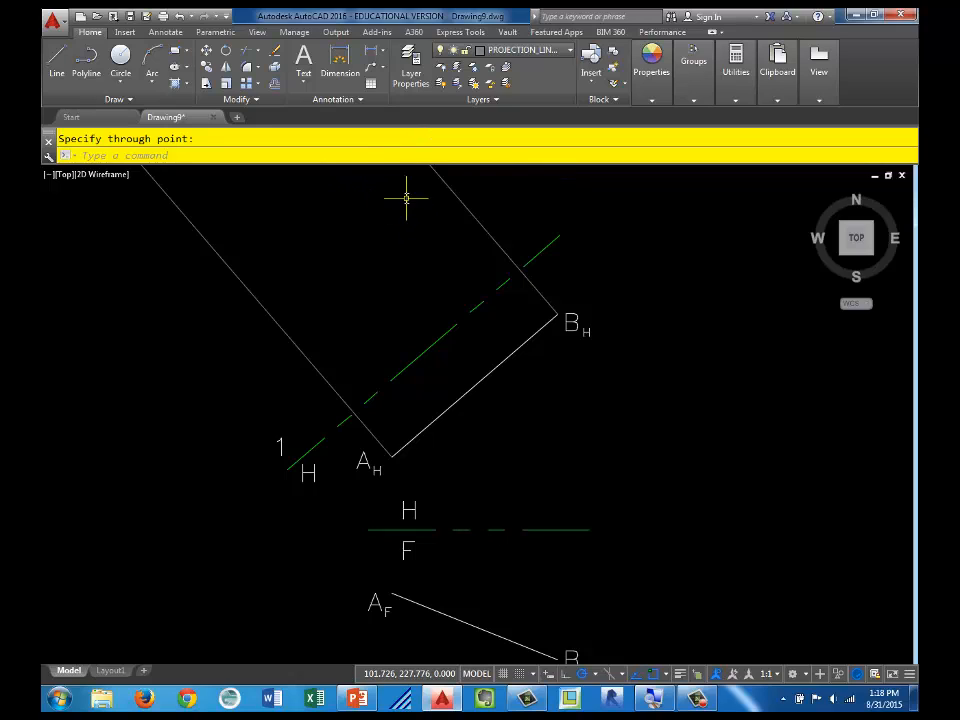
Step: Offset the H/1 hinge line into the auxiliary view on the current layer, by the distance from frontal point A to the H/F hinge line
click(275, 85)
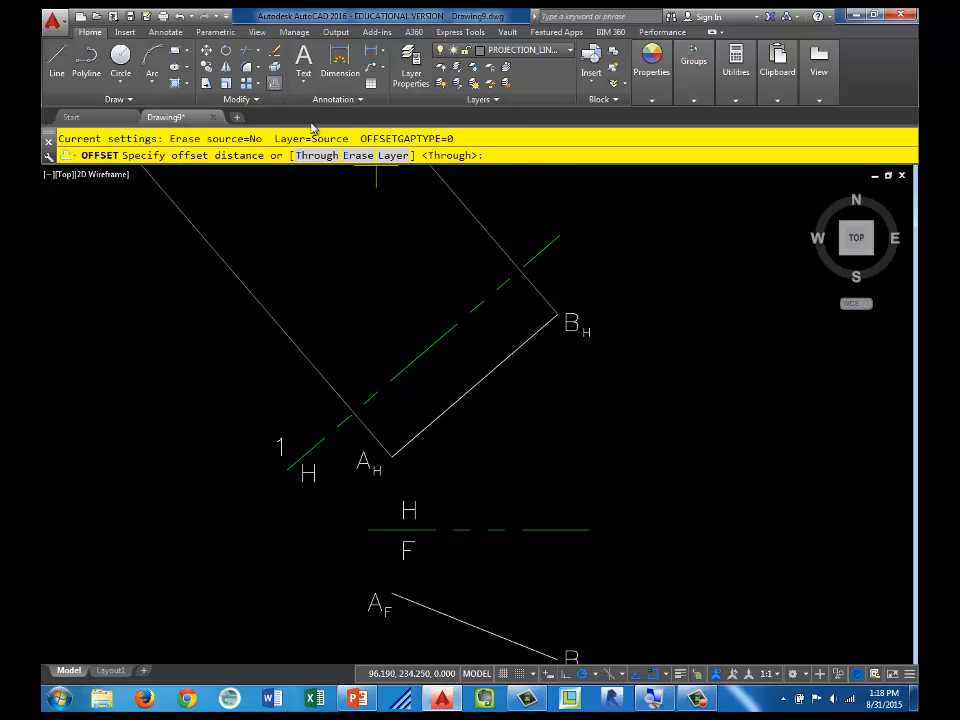
click(394, 156)
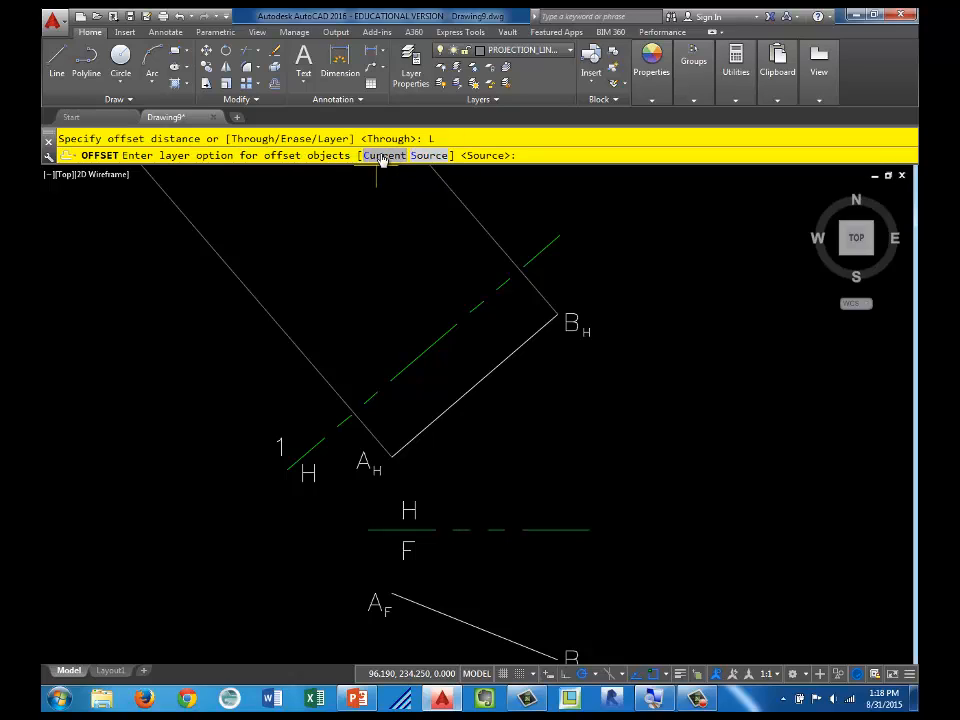
click(383, 156)
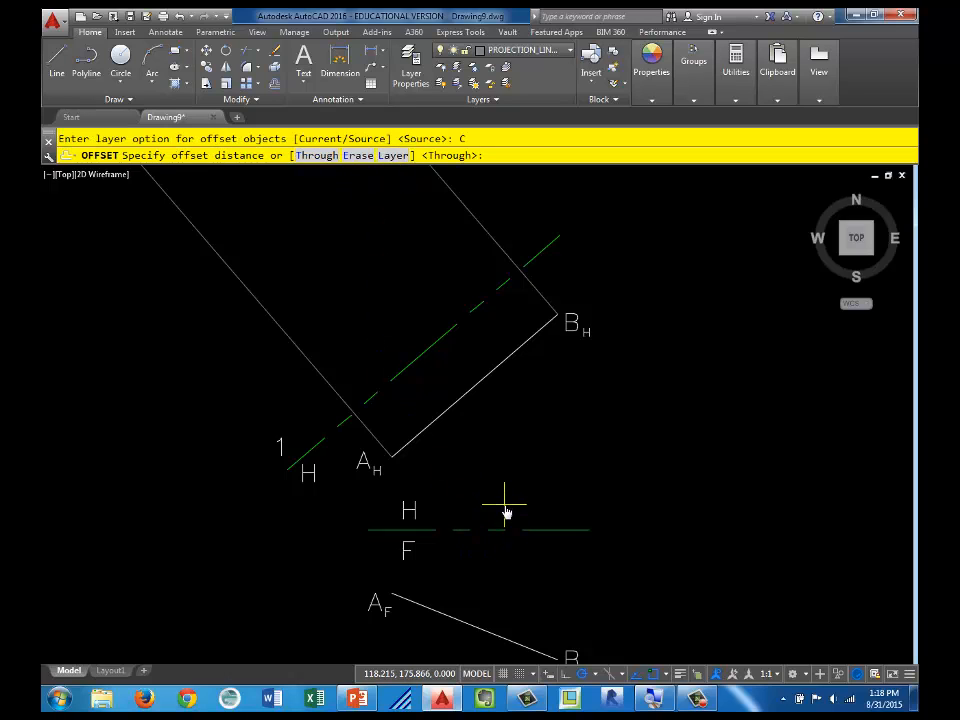
mouse_move(506, 510)
middle_down()
mouse_move(486, 381)
mouse_move(489, 392)
middle_up()
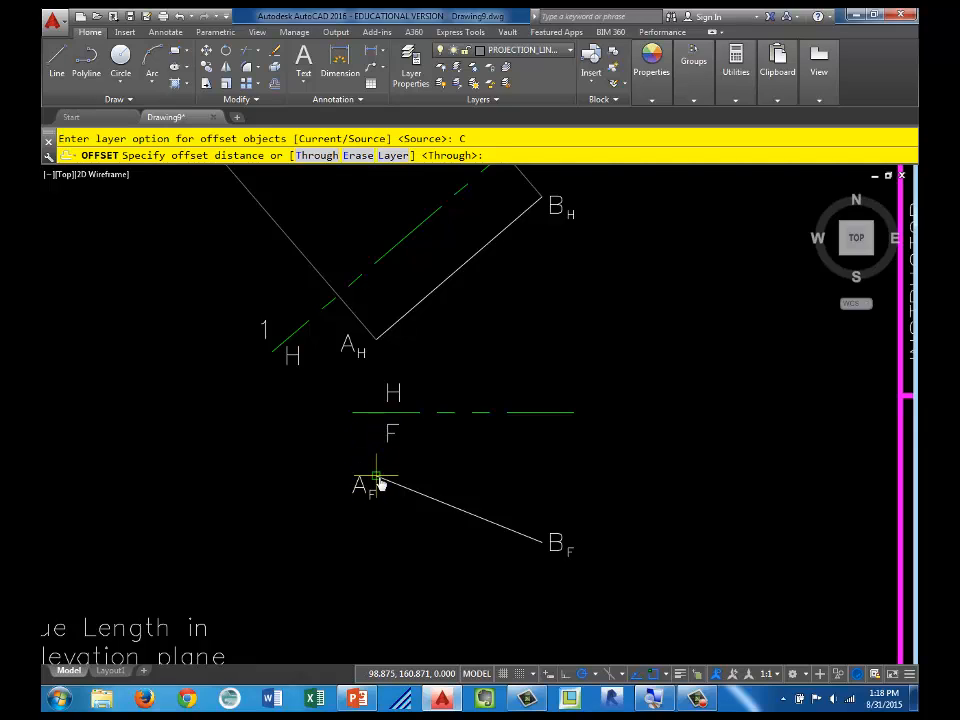
click(376, 477)
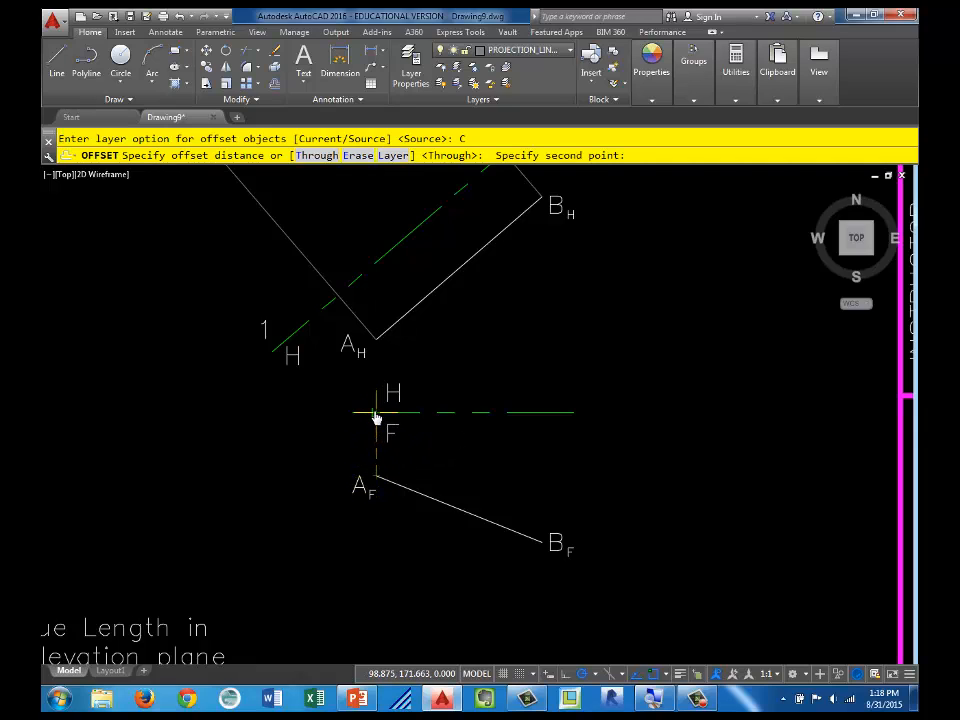
click(376, 418)
scroll(367, 411, down, 2)
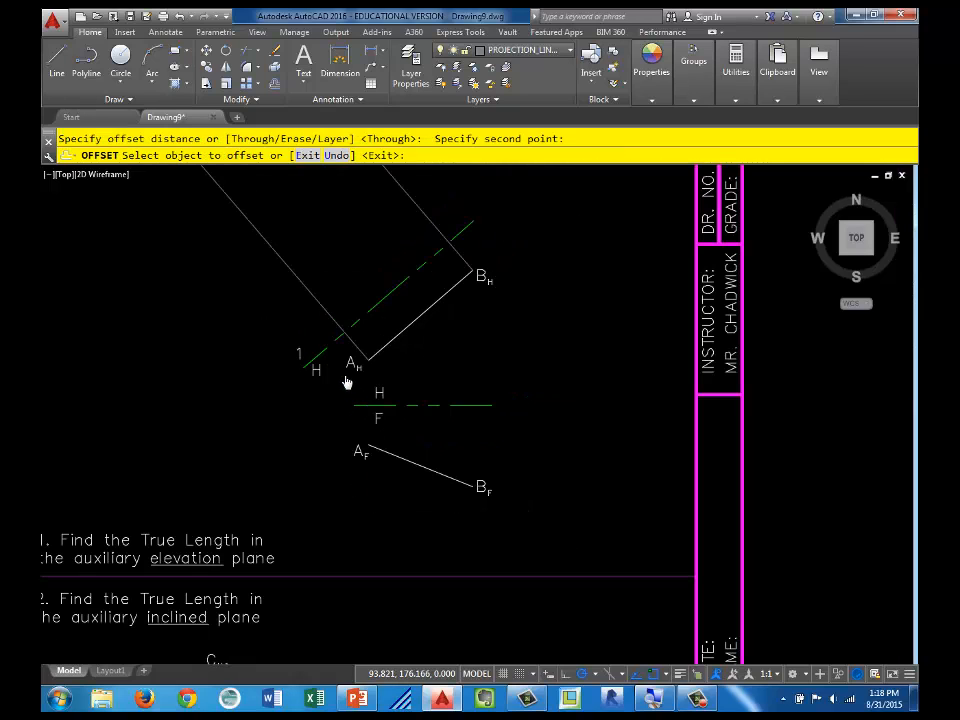
click(313, 359)
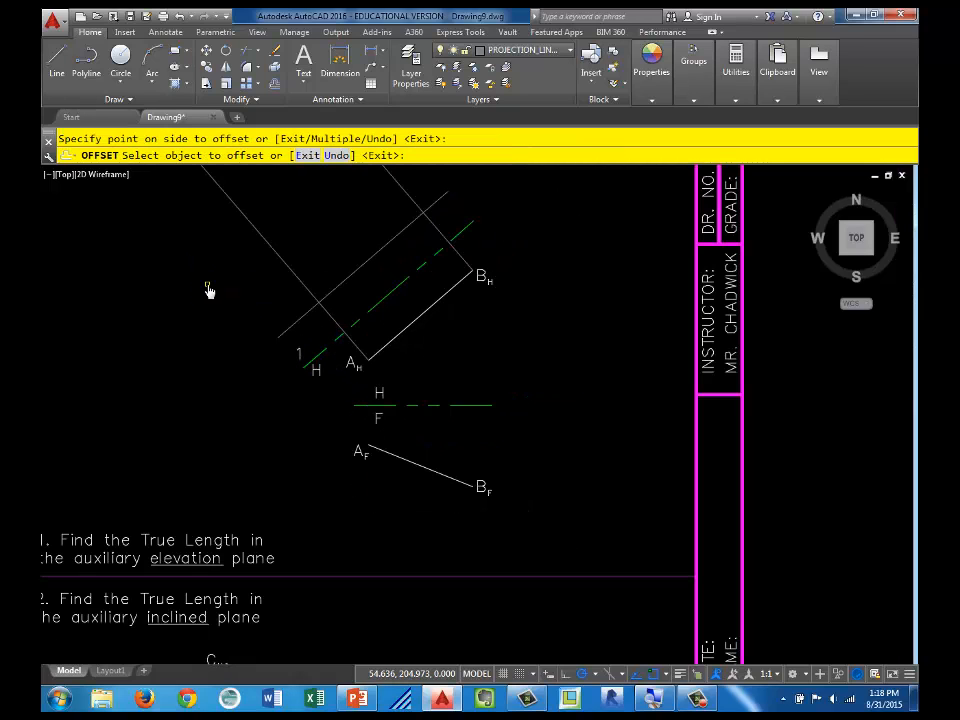
click(298, 354)
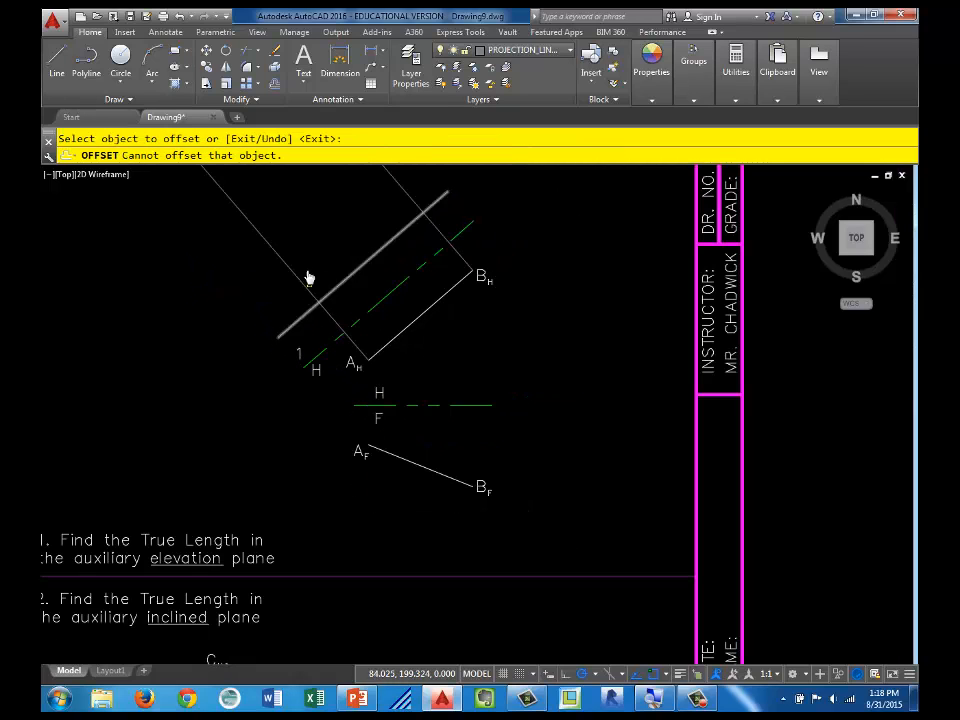
Step: Offset the H/1 hinge line into the auxiliary view by the distance from frontal point B to the H/F hinge line
click(276, 85)
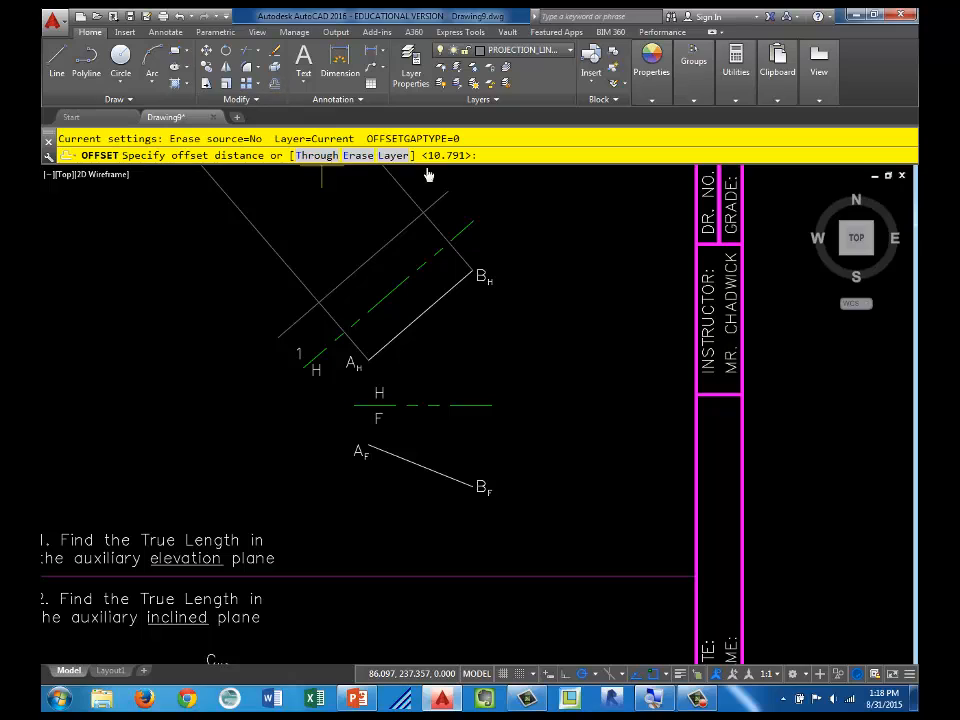
click(472, 487)
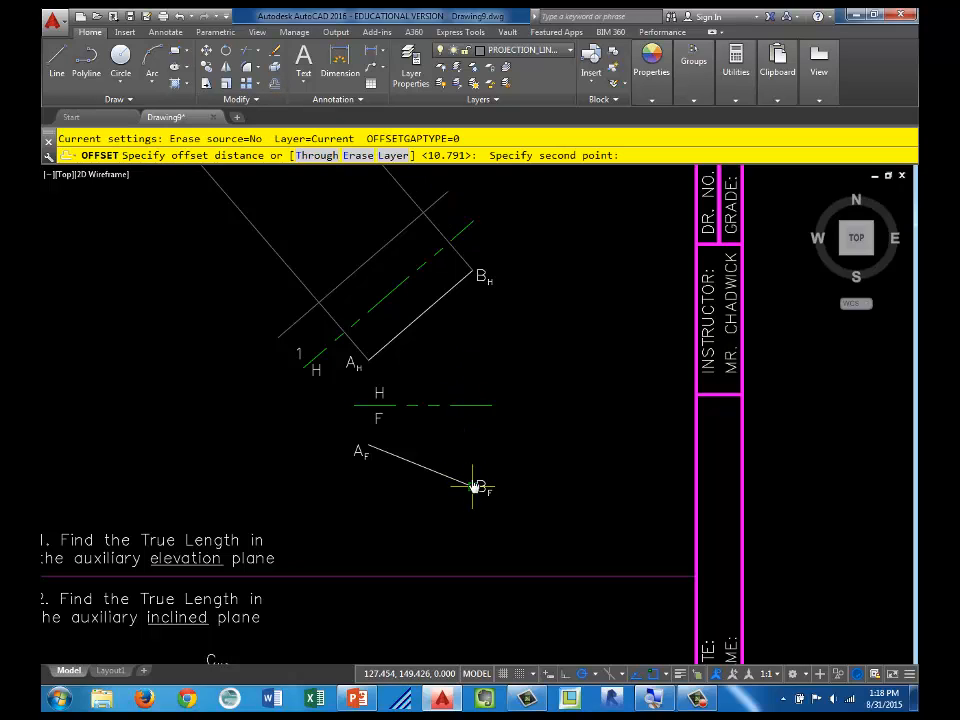
click(472, 414)
click(397, 286)
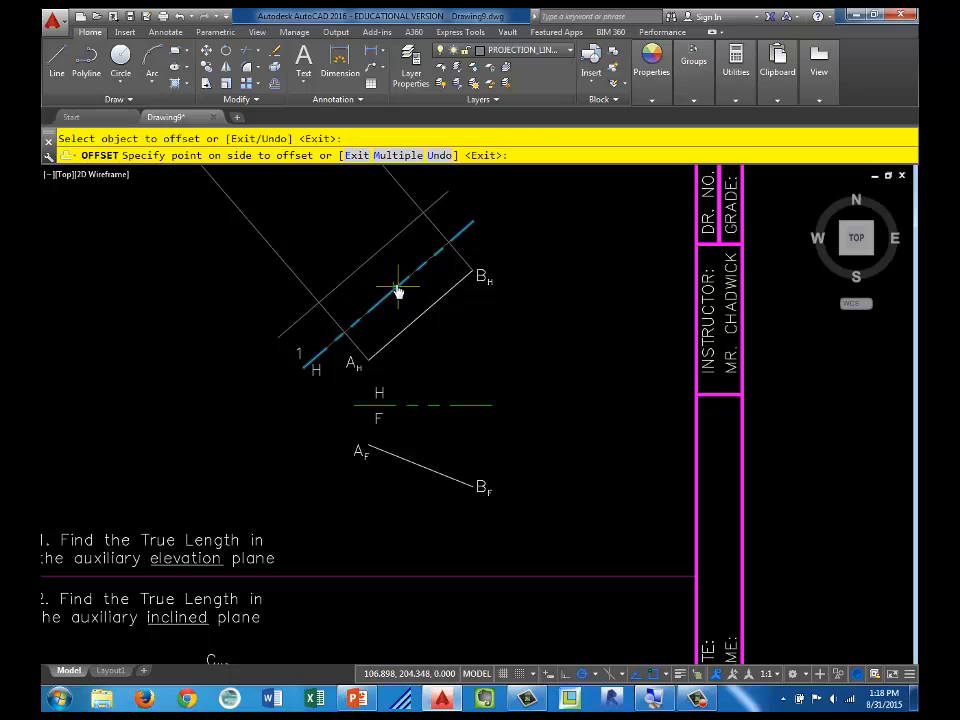
click(328, 235)
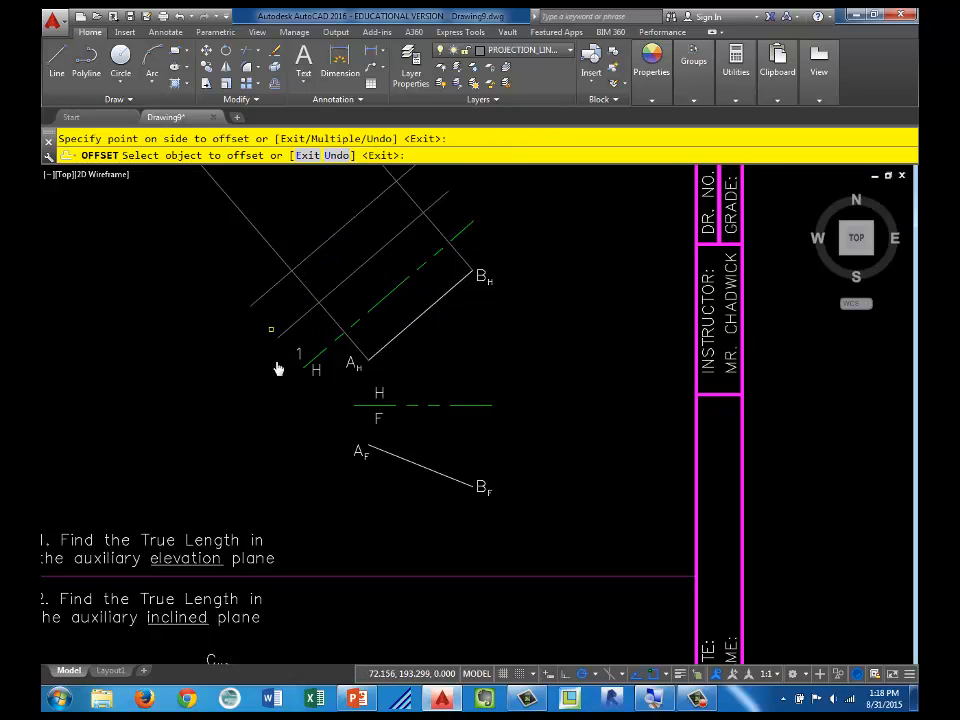
middle_drag(278, 369, 311, 399)
key(Escape)
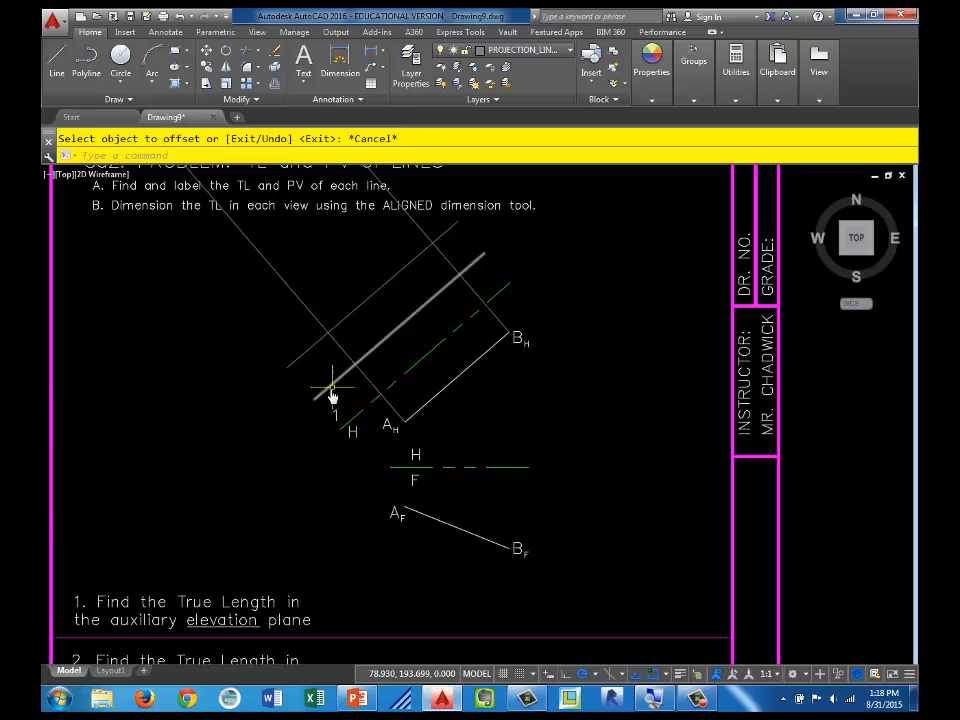
Step: Make OBJECT_LINES the current layer
click(562, 52)
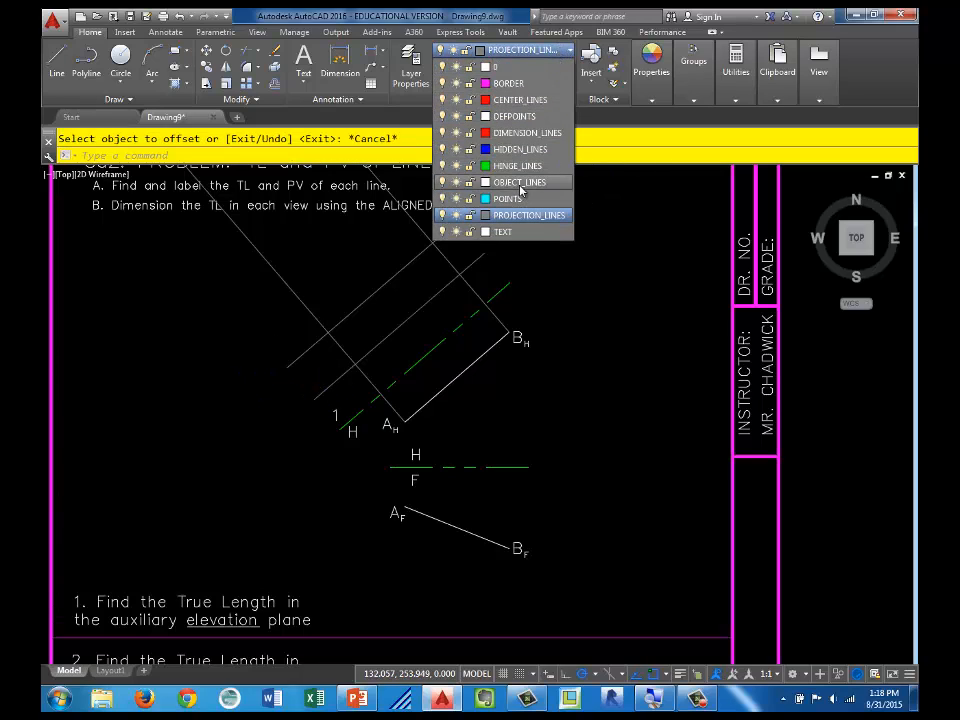
click(519, 182)
Step: Try a line from ray A's intersection with the farther offset line to ray B's intersection with the nearer one, and erase it
click(57, 58)
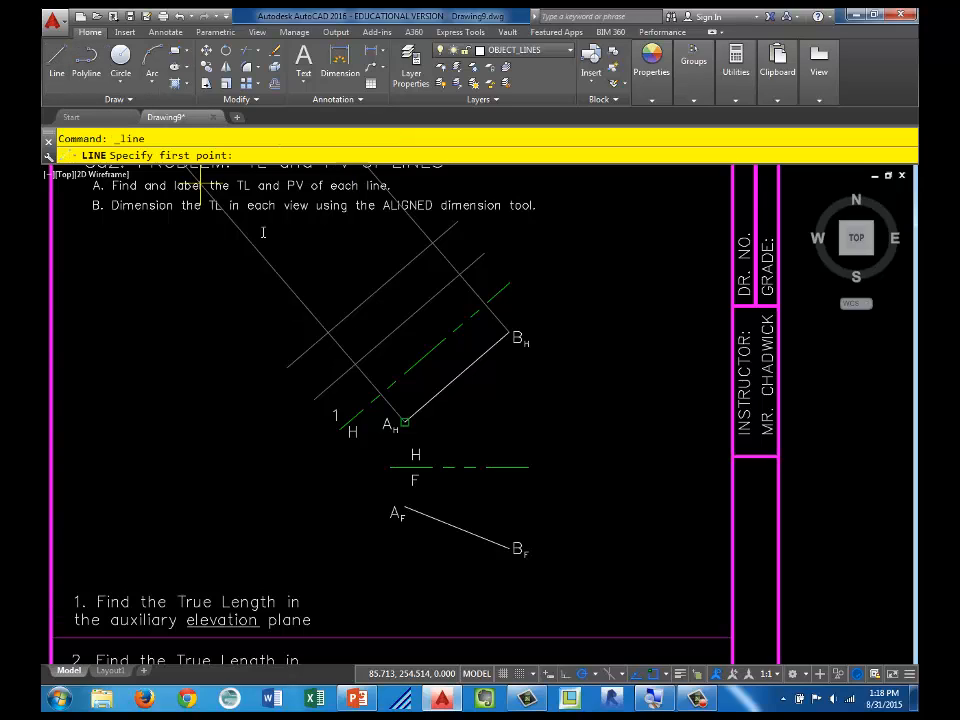
click(327, 331)
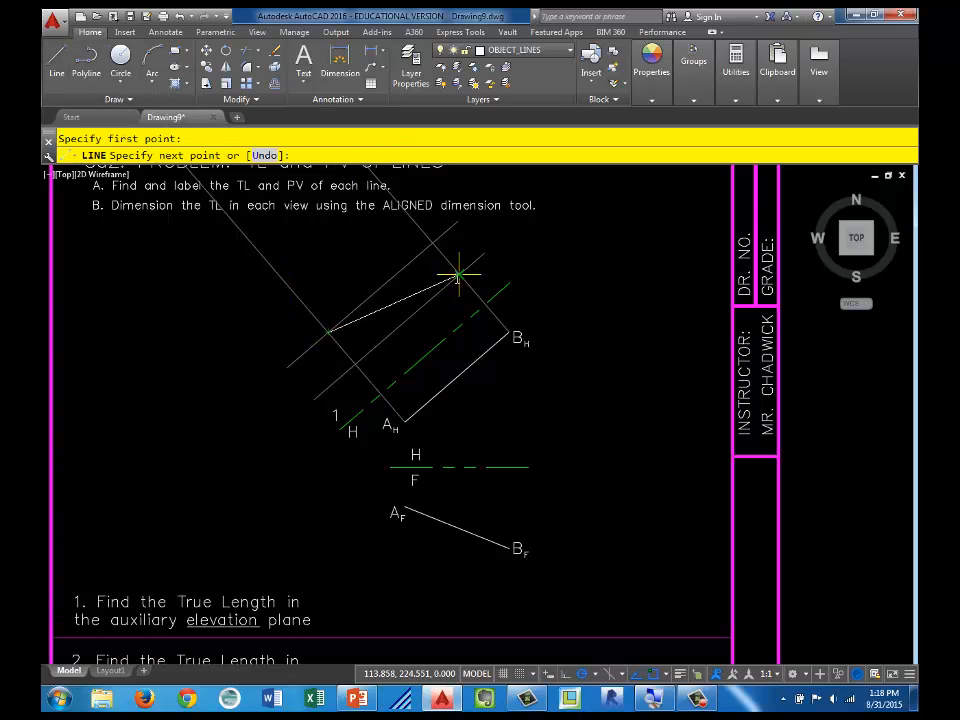
click(460, 274)
key(Escape)
key(Escape)
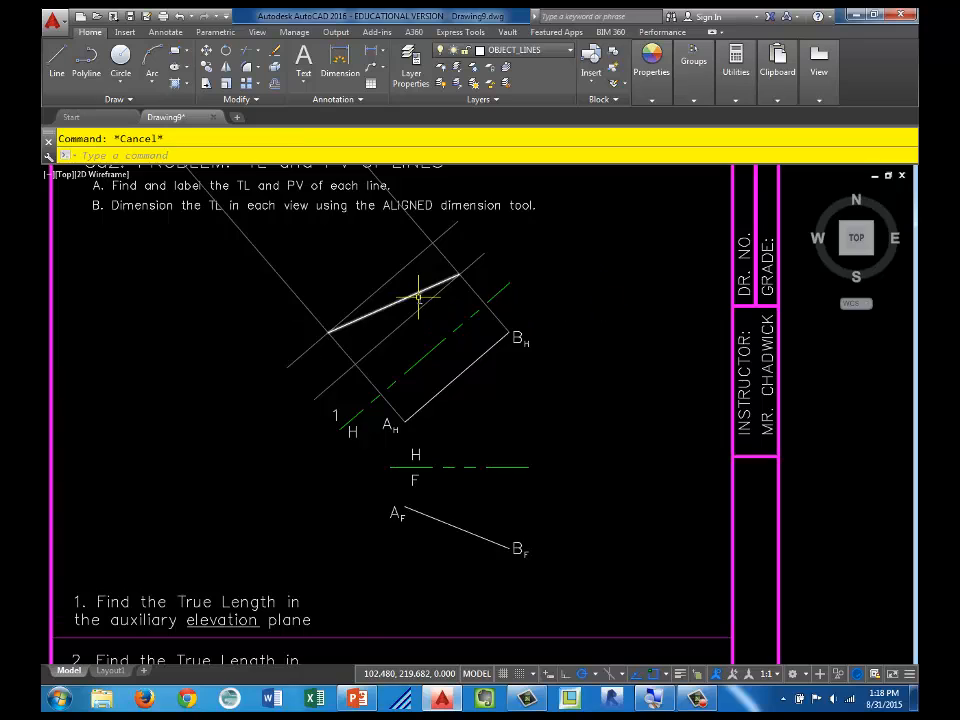
scroll(428, 302, up, 2)
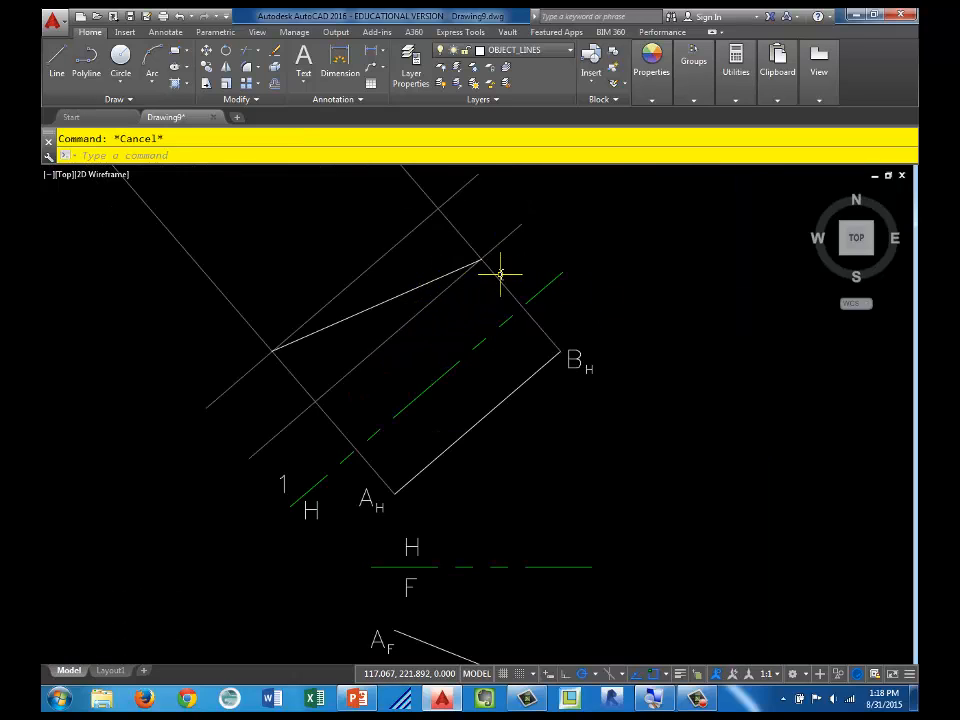
scroll(313, 357, down, 2)
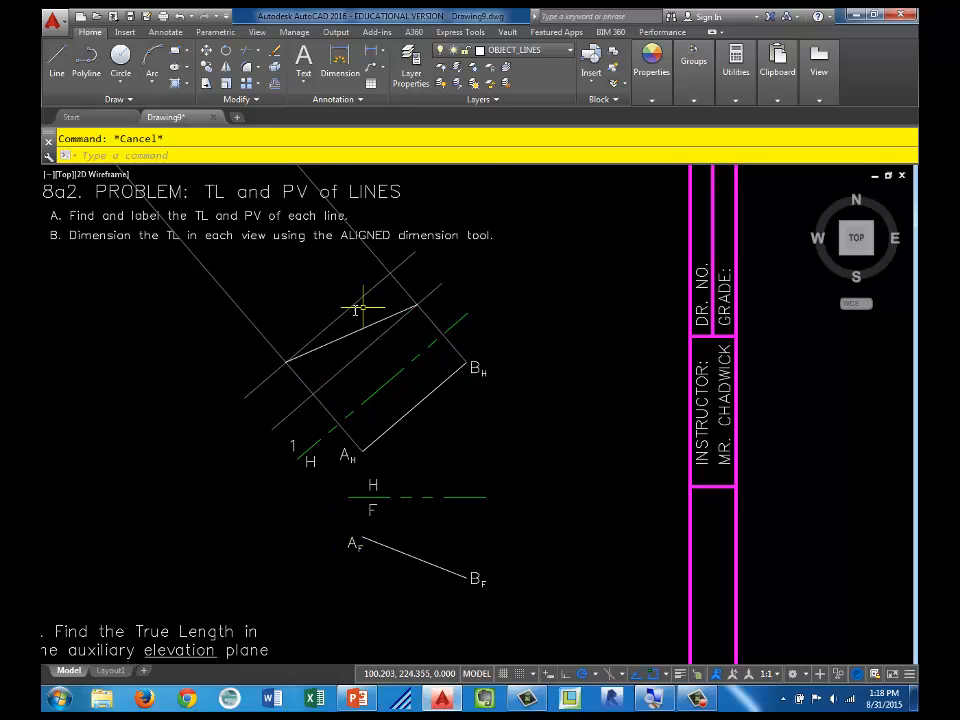
click(347, 336)
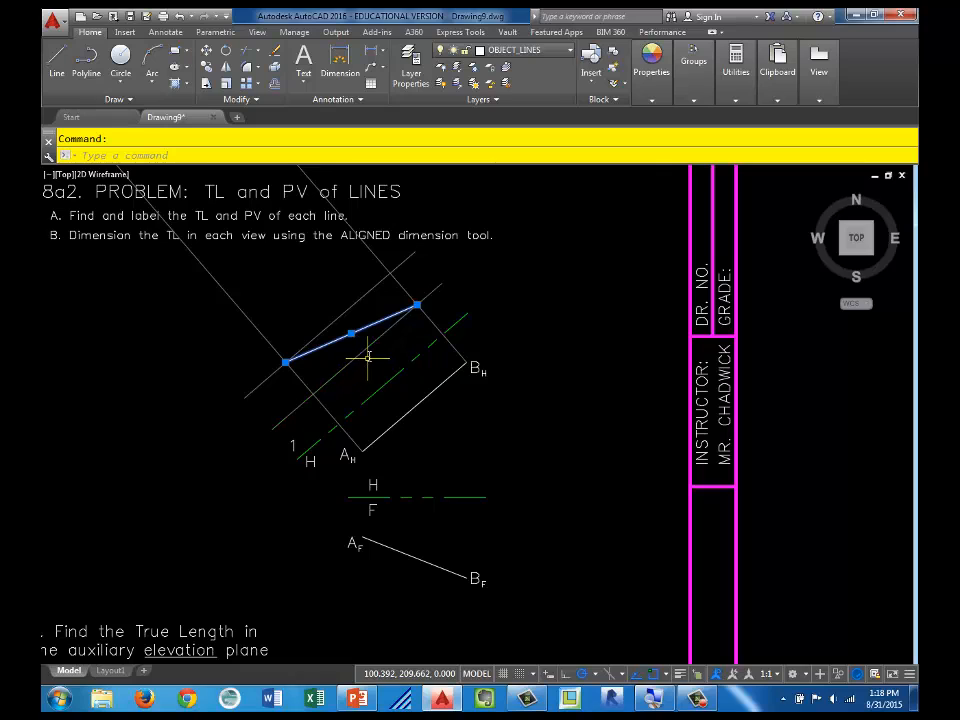
key(Delete)
Step: Draw a line from ray A's intersection with the nearer offset line to ray B's intersection with the farther offset line
click(57, 60)
click(313, 394)
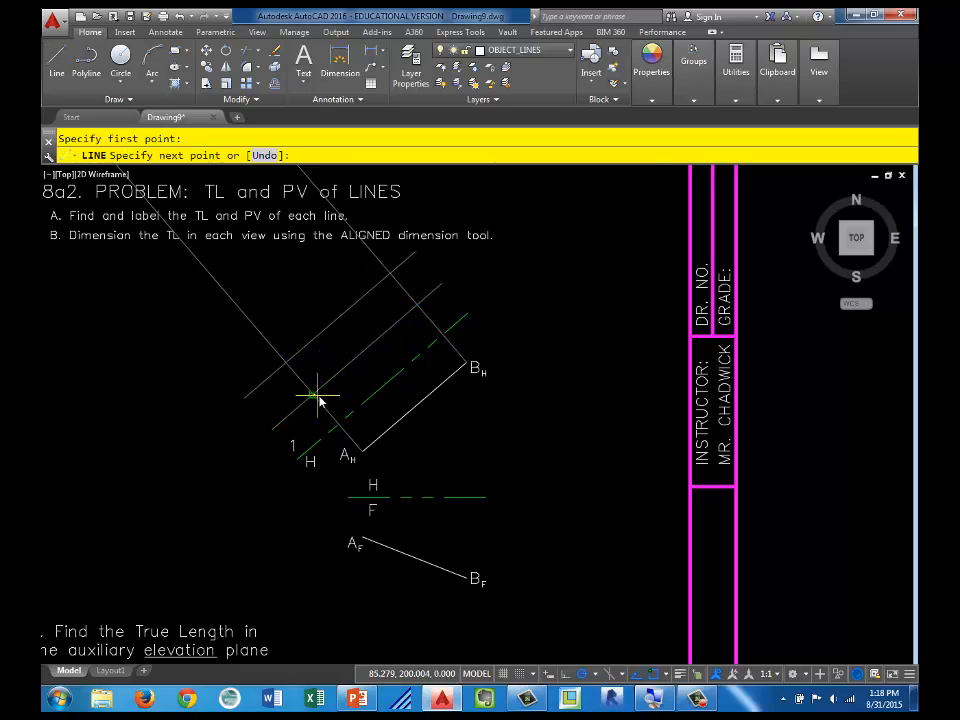
click(390, 272)
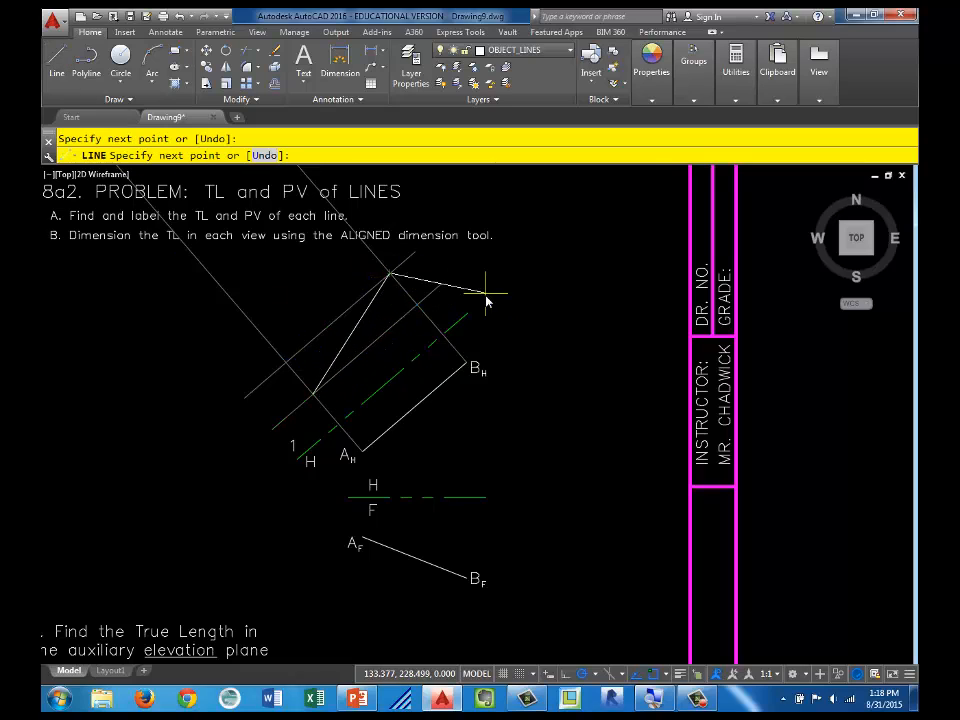
key(Escape)
Step: Erase the two projection rays and the two offset construction lines around the auxiliary view
scroll(415, 362, up, 2)
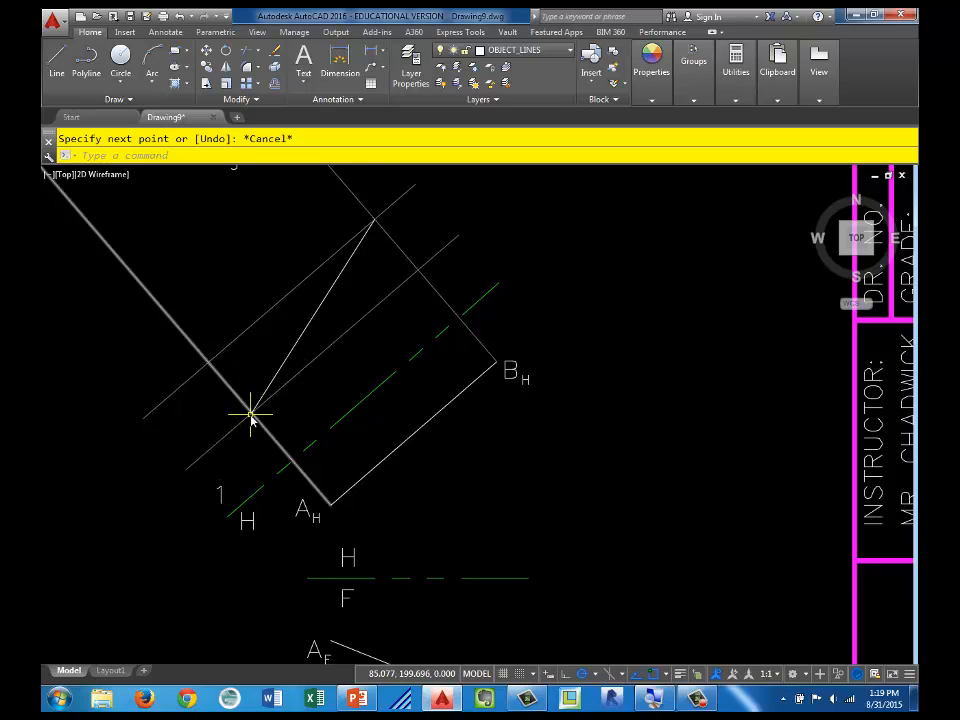
click(398, 195)
click(397, 247)
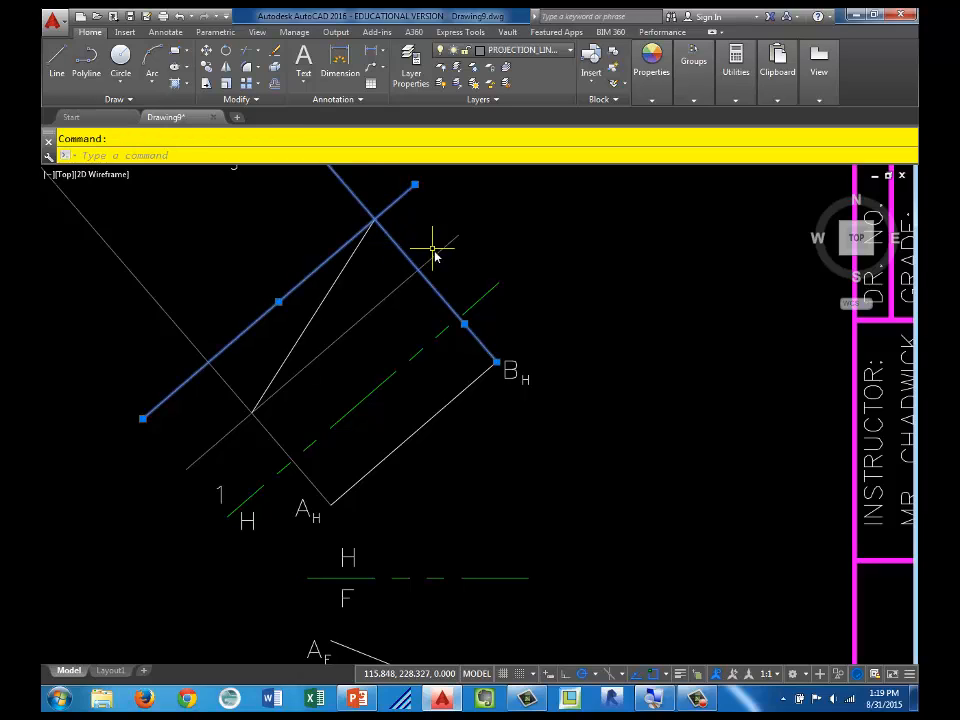
click(437, 253)
click(128, 268)
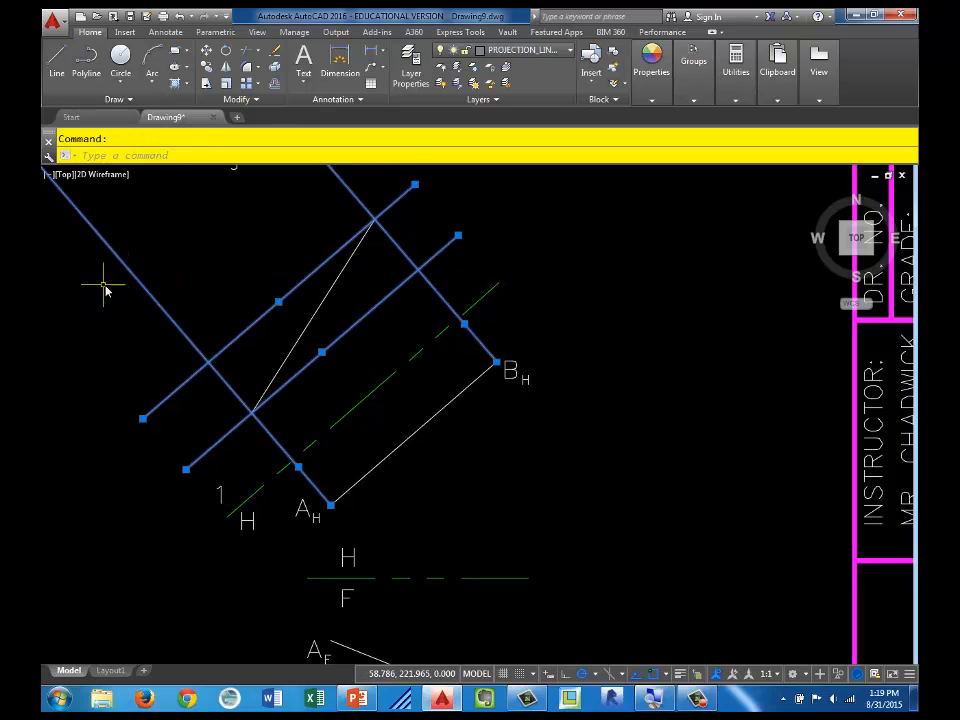
key(Delete)
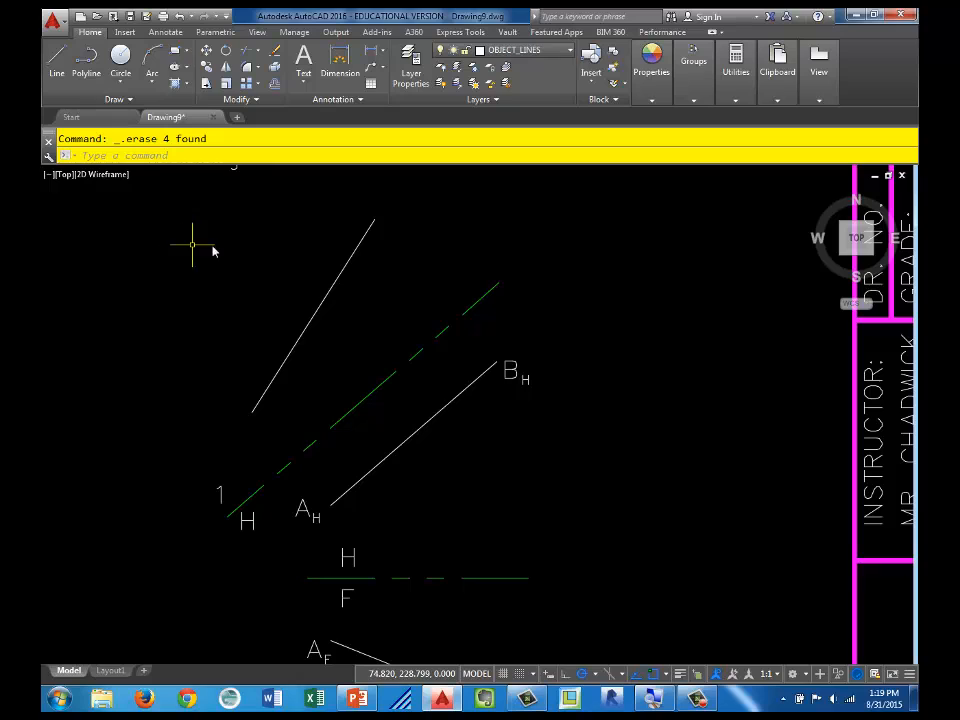
Step: Copy the A label with its H subscript from the horizontal view to both ends of the auxiliary line
click(318, 527)
click(297, 510)
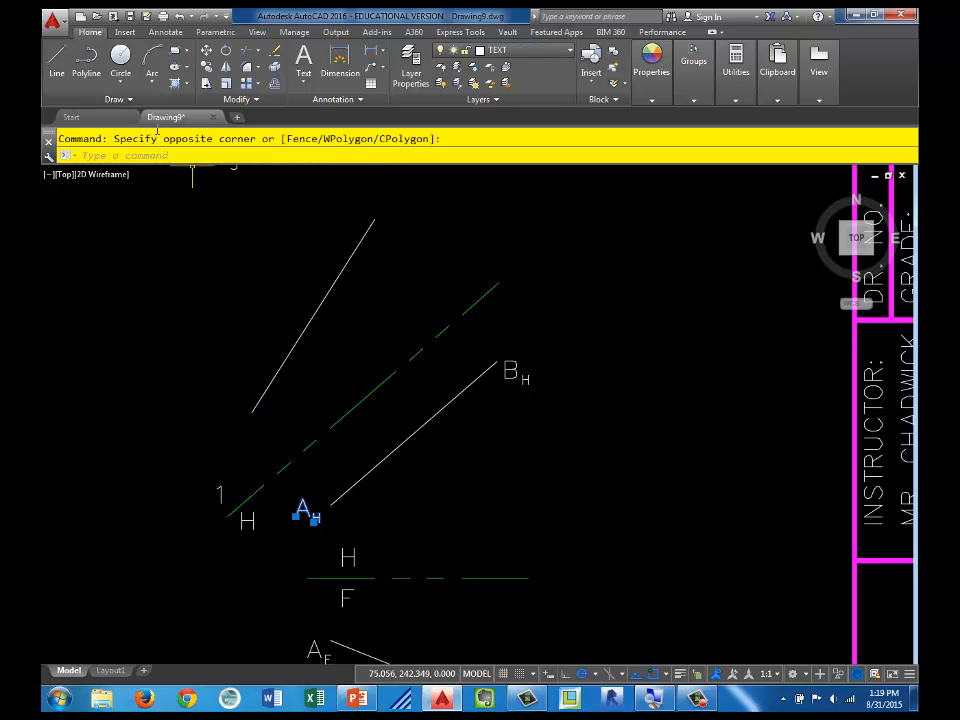
click(206, 68)
click(302, 510)
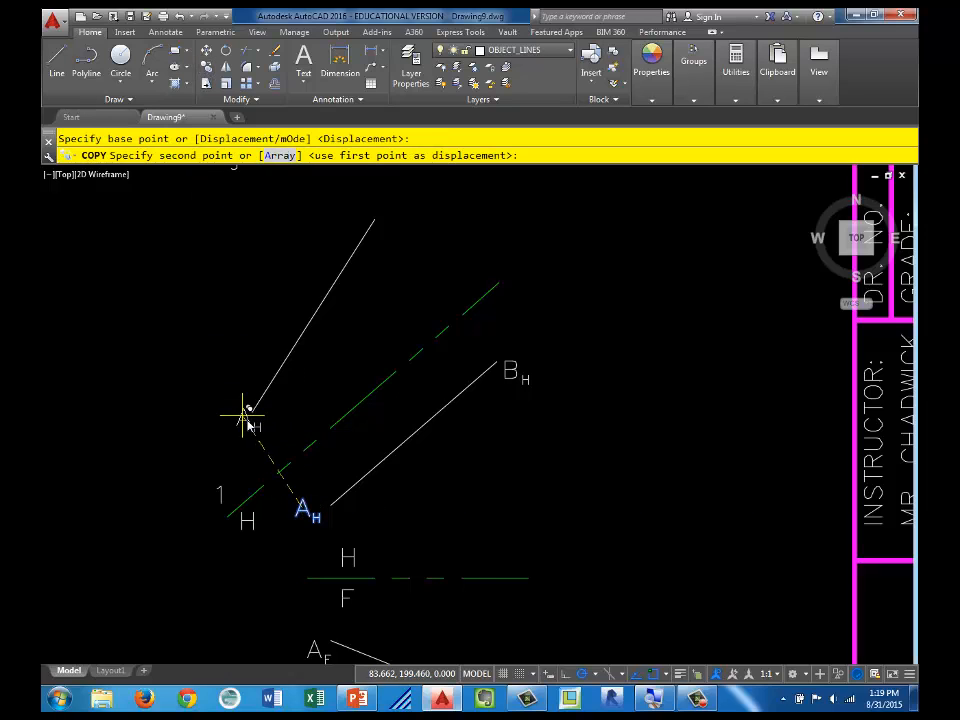
click(266, 421)
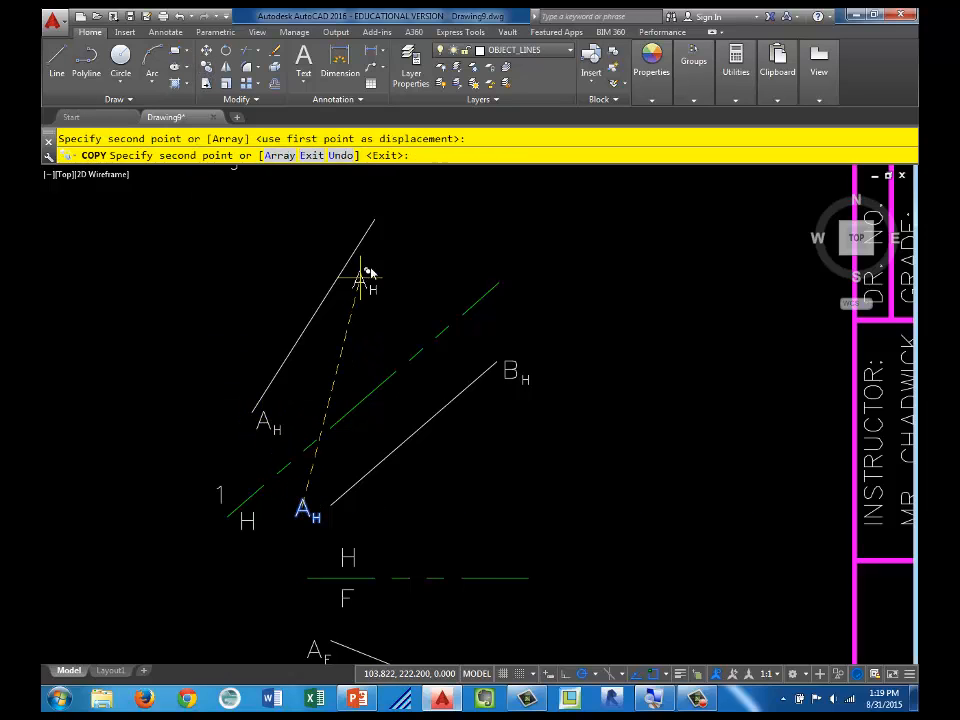
click(388, 219)
key(Escape)
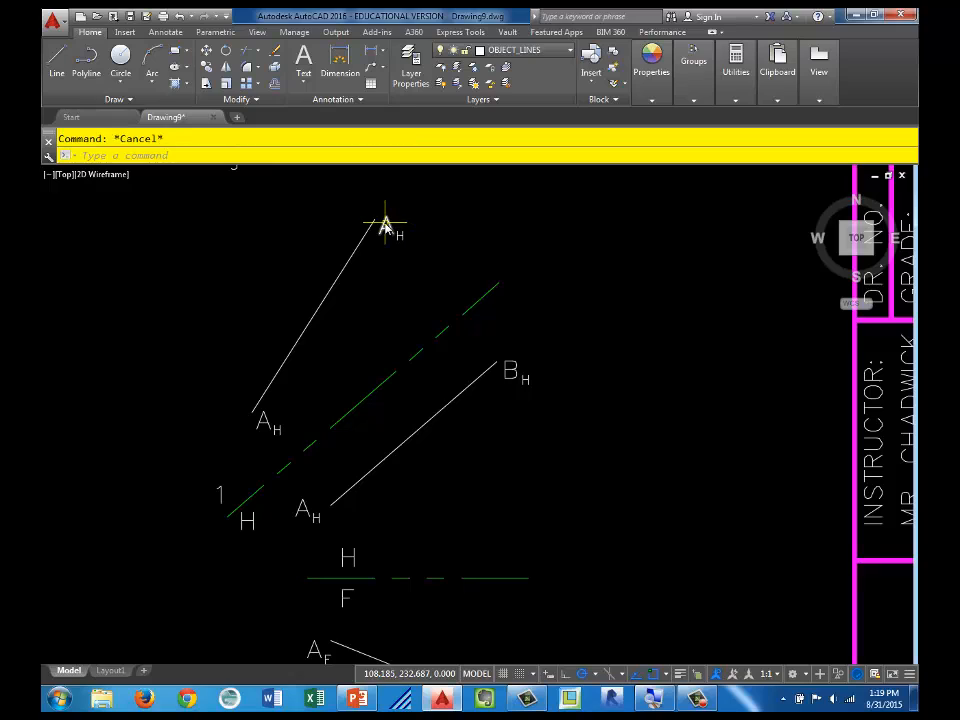
Step: Change the copied label at the upper end of the auxiliary line to B with subscript 1
double_click(393, 228)
click(421, 252)
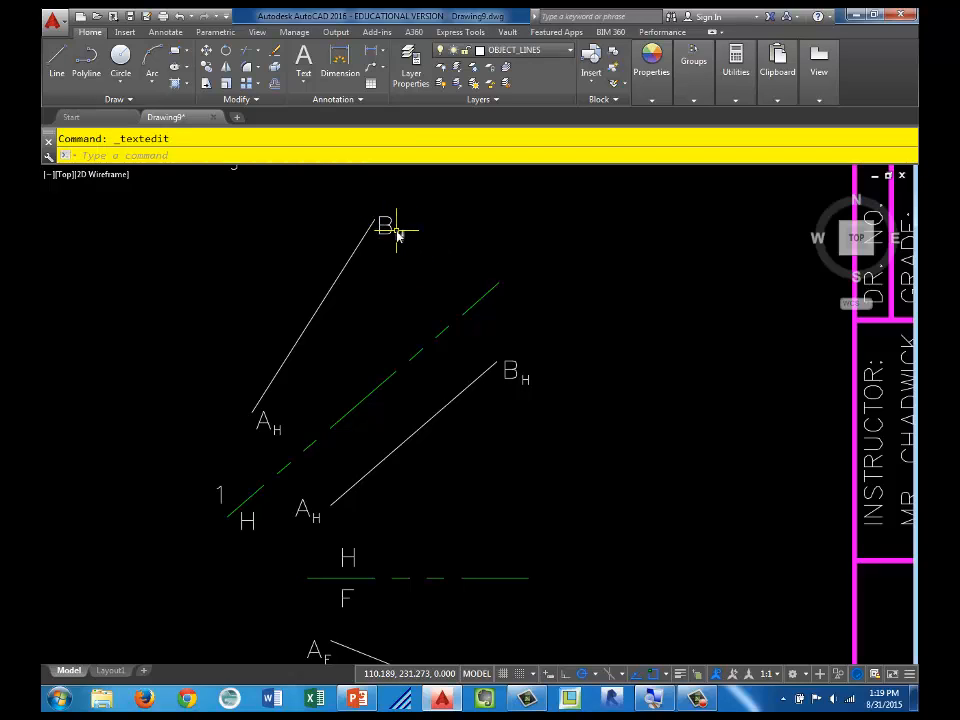
double_click(404, 235)
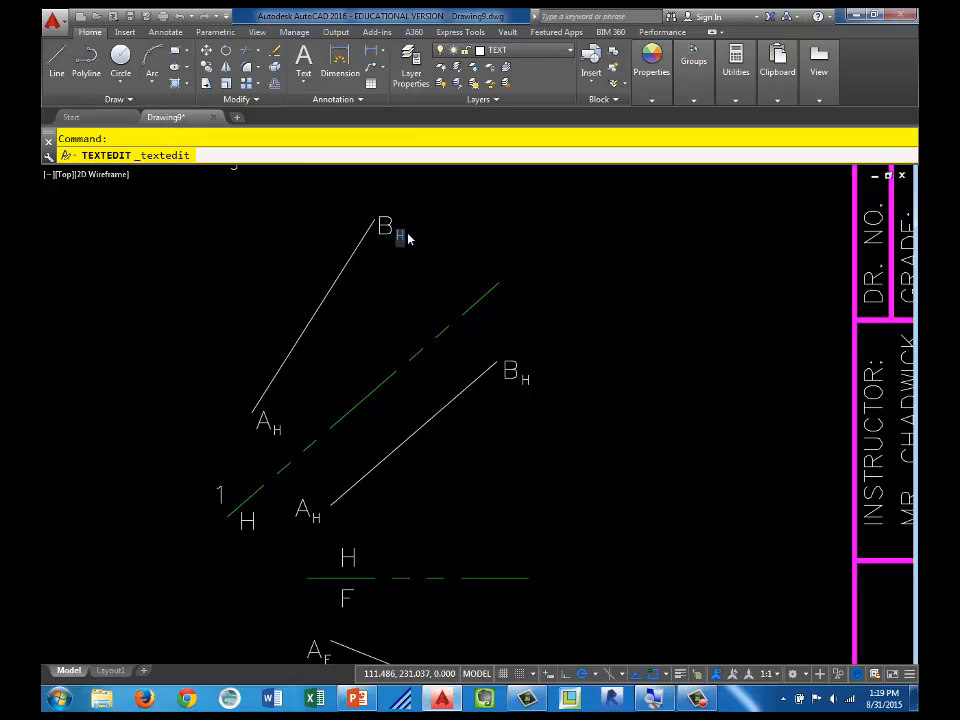
text(1)
click(412, 298)
Step: Change the subscript of the copied A label at the lower end of the auxiliary line to 1
click(277, 428)
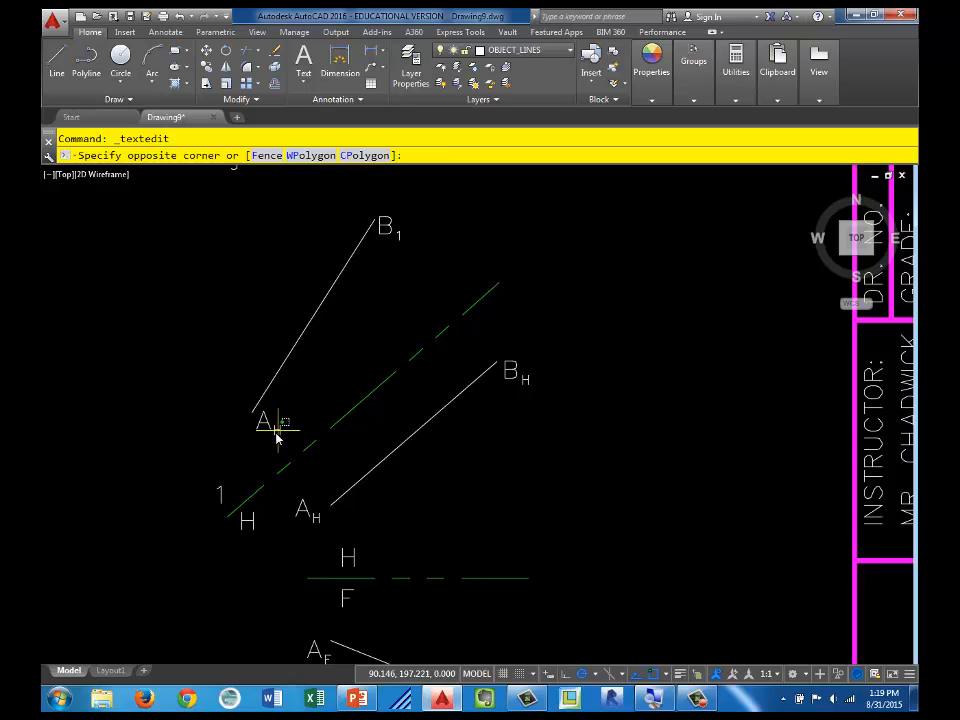
double_click(276, 432)
text(1)
click(508, 423)
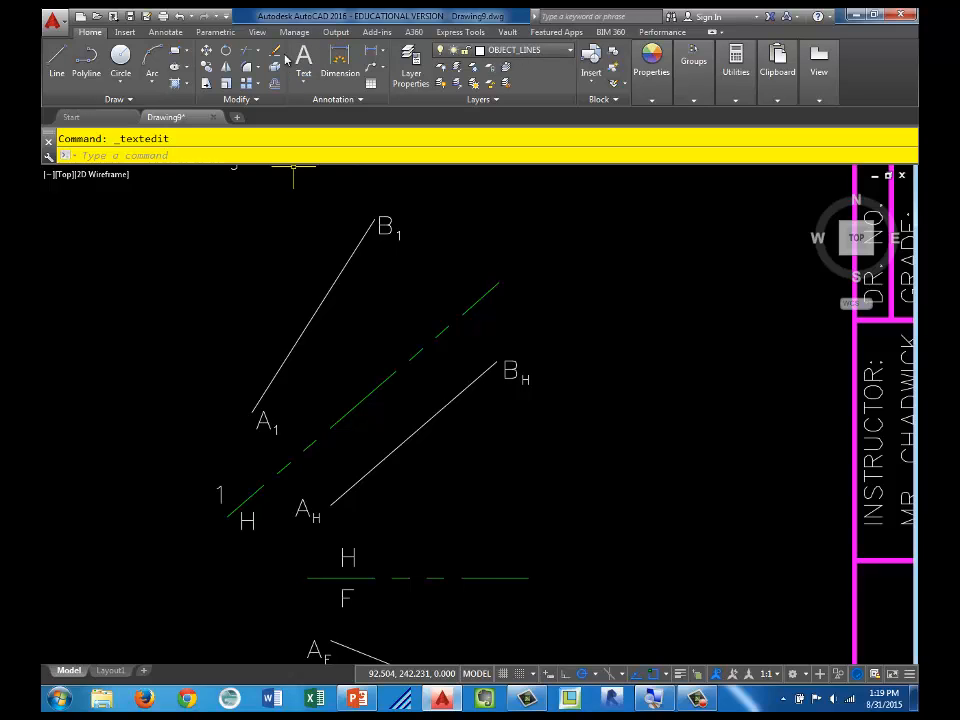
Step: Add the multiline text TL beside the middle of auxiliary line A1-B1
scroll(352, 198, up, 2)
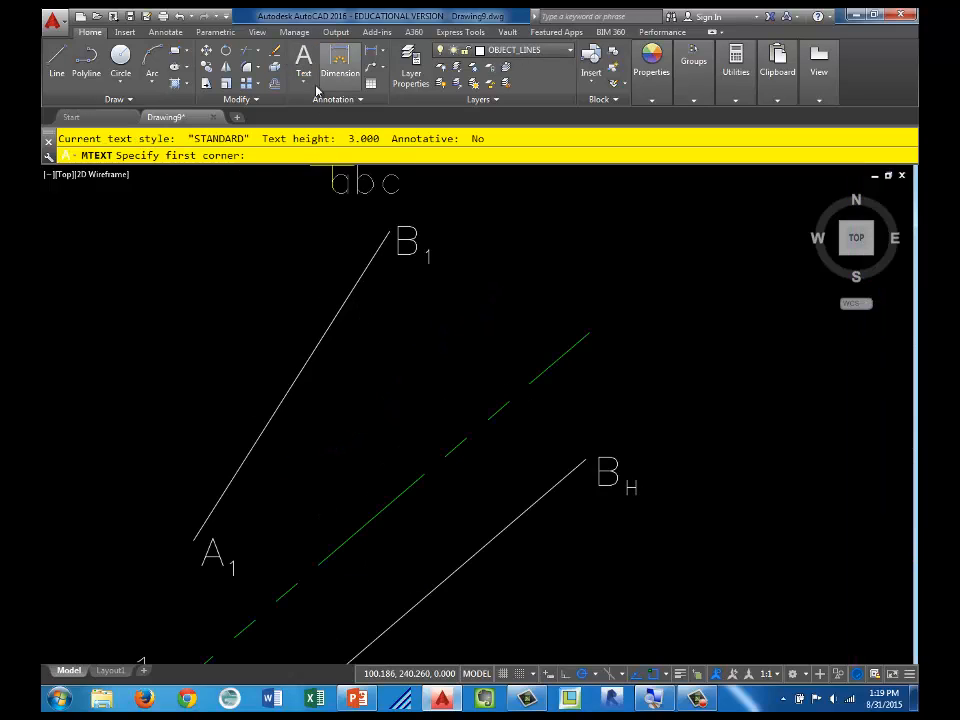
click(322, 369)
click(392, 411)
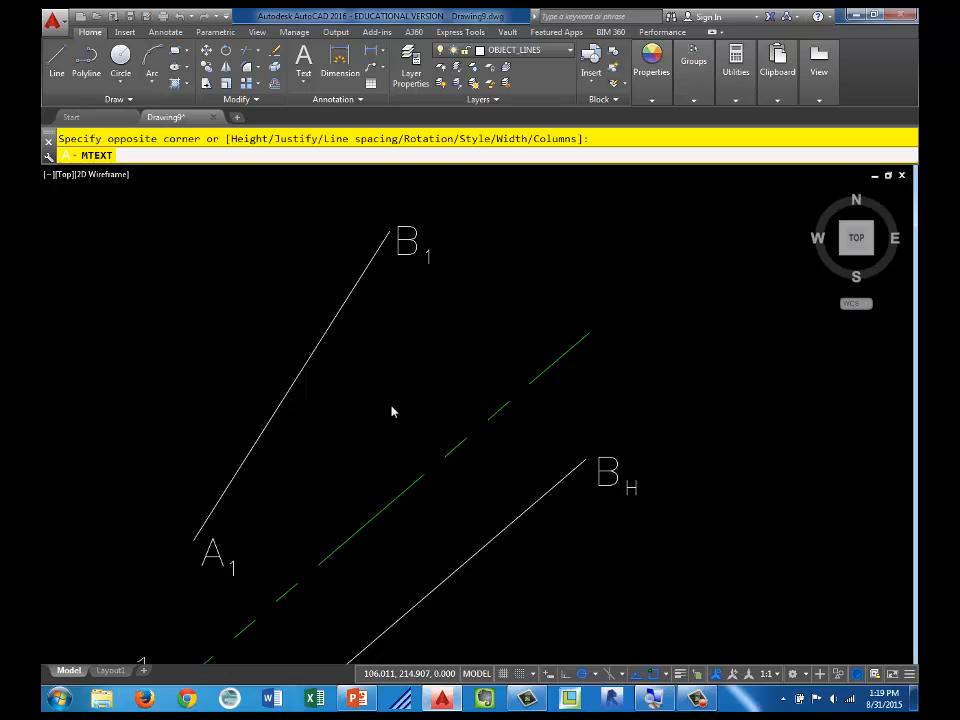
text(TL)
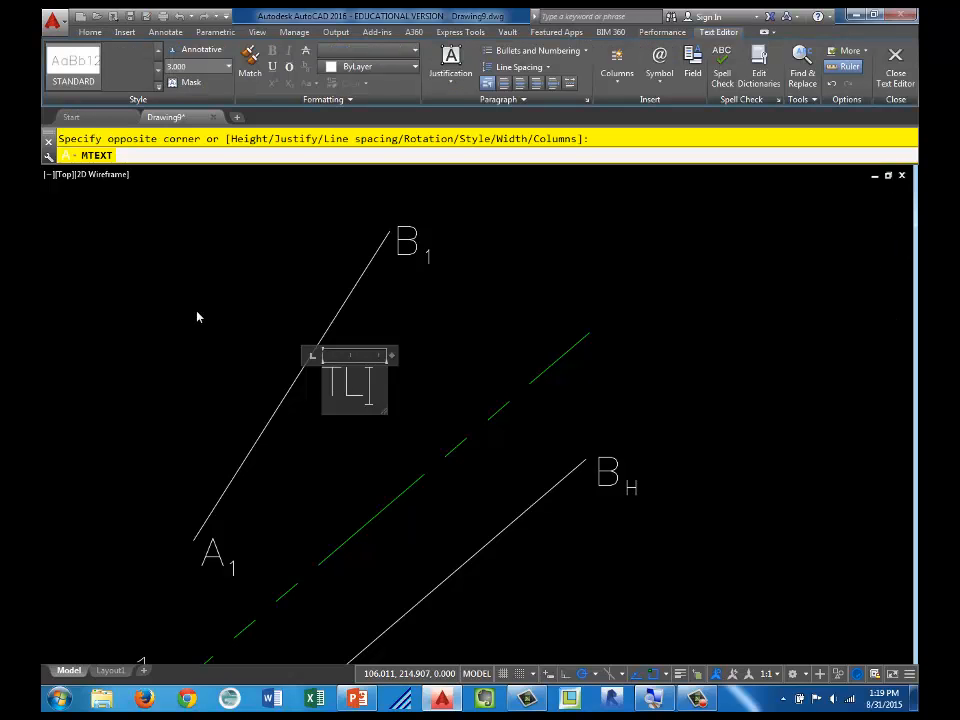
click(470, 350)
Step: Add an aligned true-length dimension to auxiliary line A1-B1, placing it on the opposite side from the TL label
scroll(490, 630, down, 2)
middle_drag(501, 632, 394, 445)
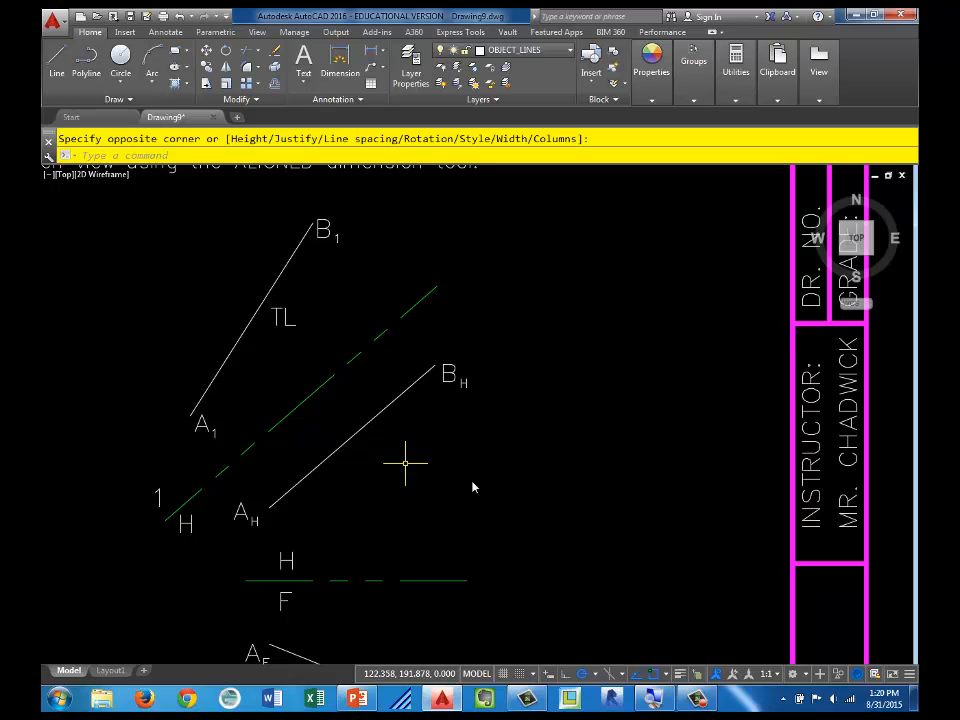
scroll(473, 487, down, 2)
scroll(476, 369, up, 2)
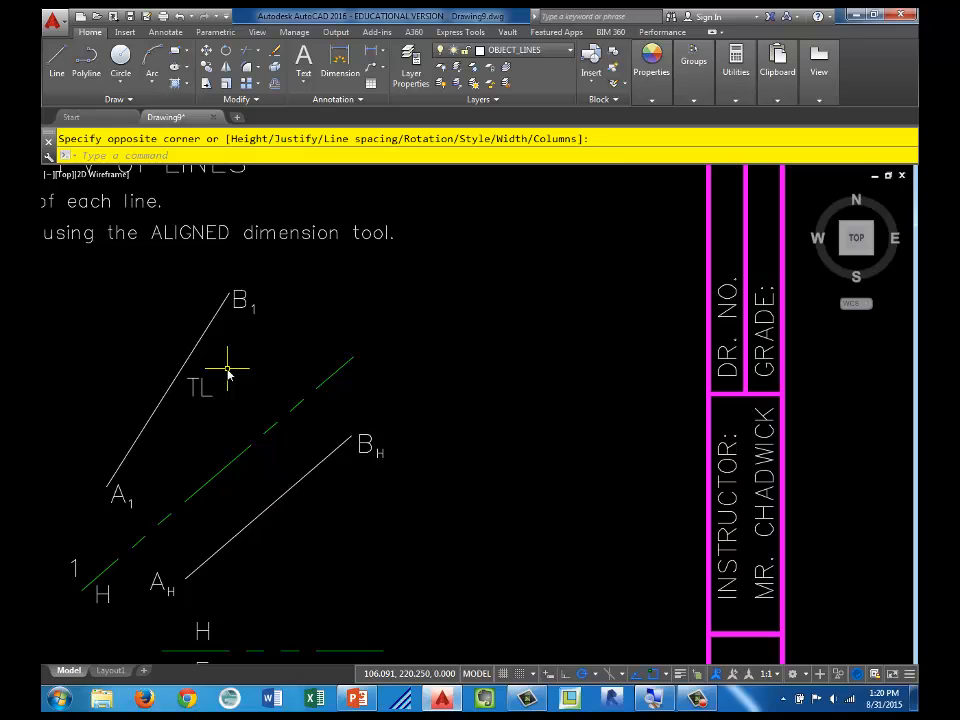
middle_drag(228, 370, 347, 364)
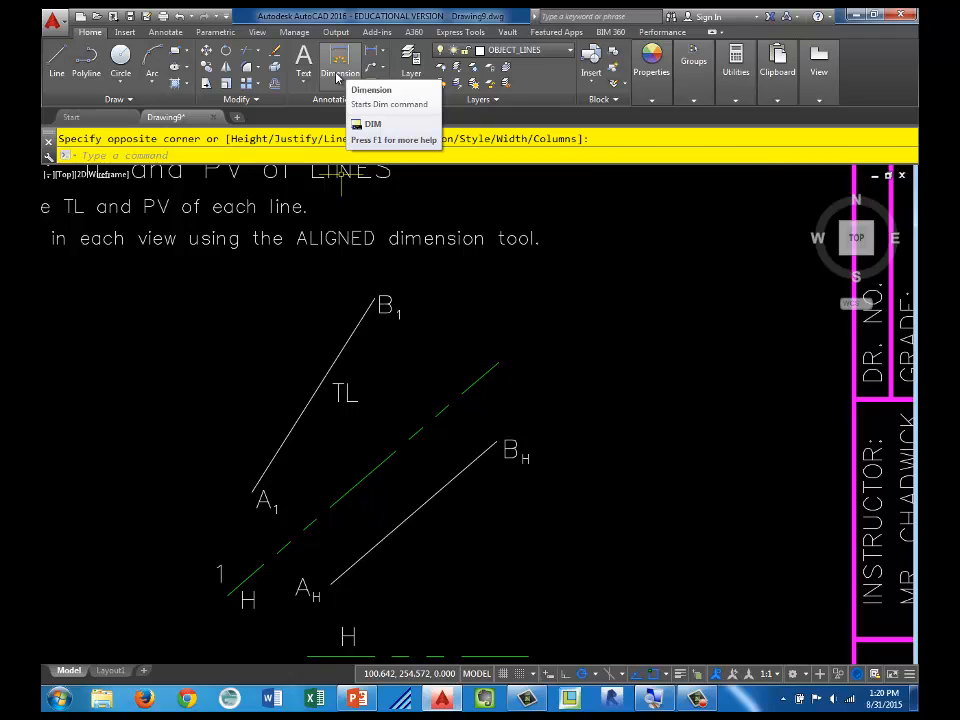
click(382, 53)
click(341, 54)
click(337, 56)
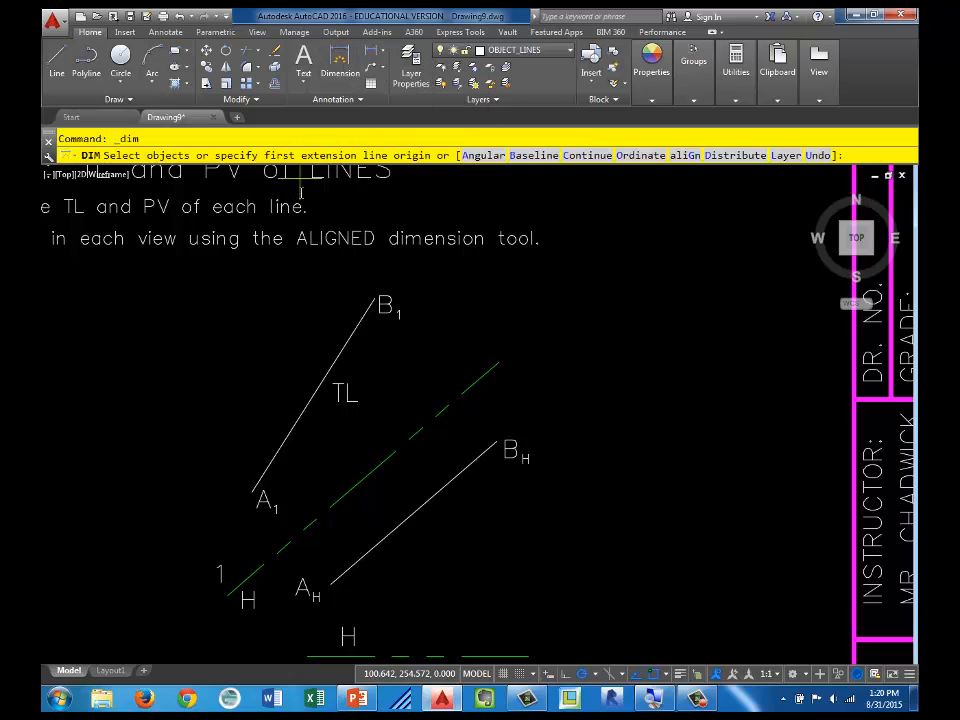
click(345, 340)
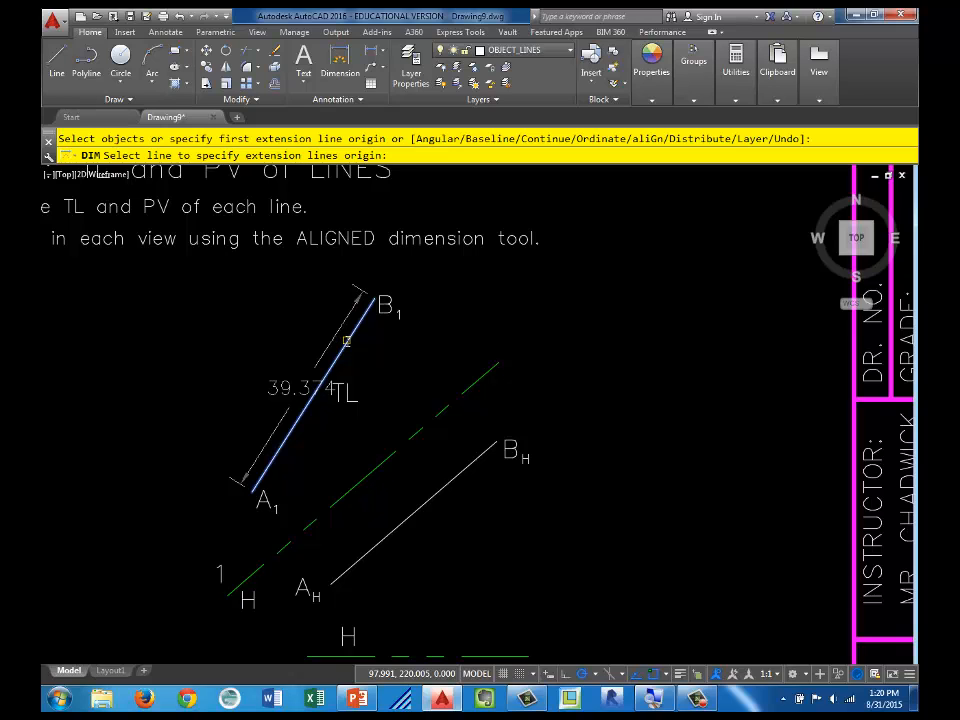
click(345, 340)
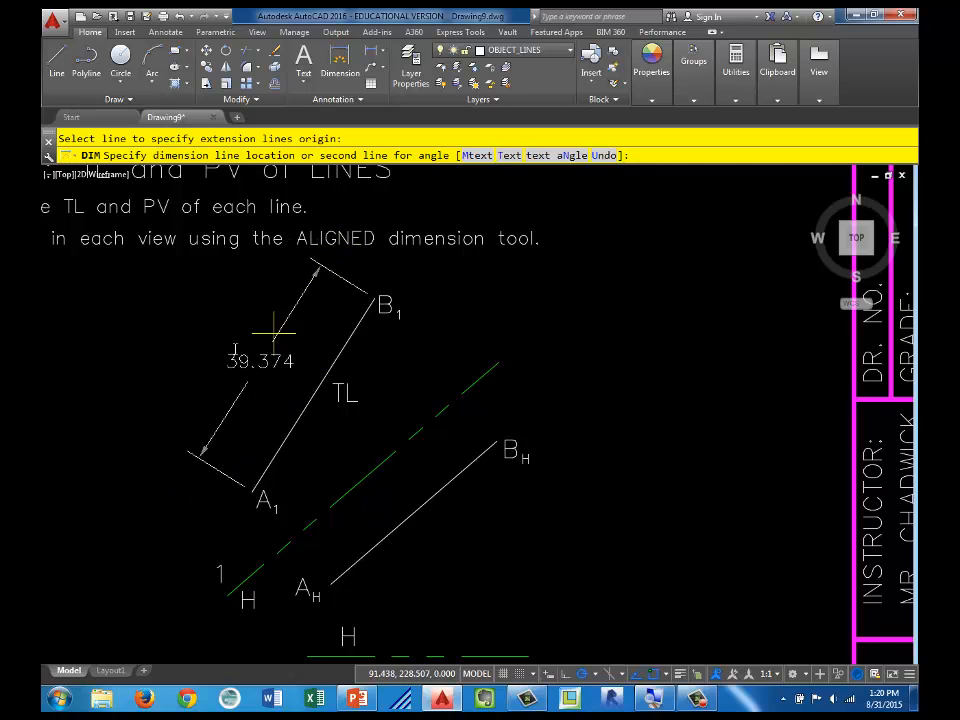
click(265, 383)
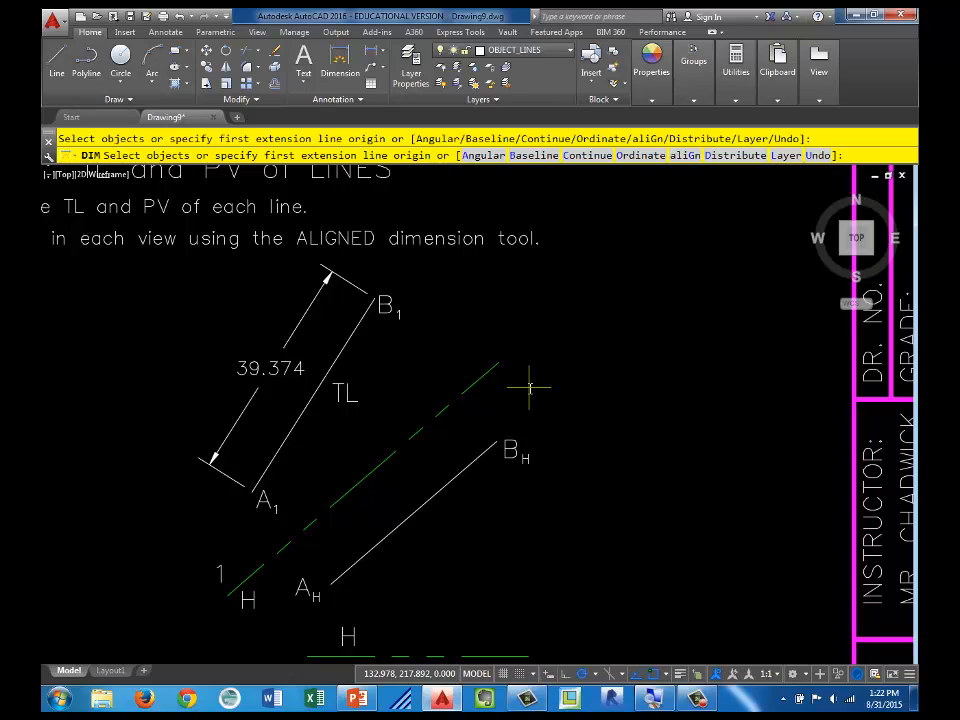
scroll(528, 388, down, 2)
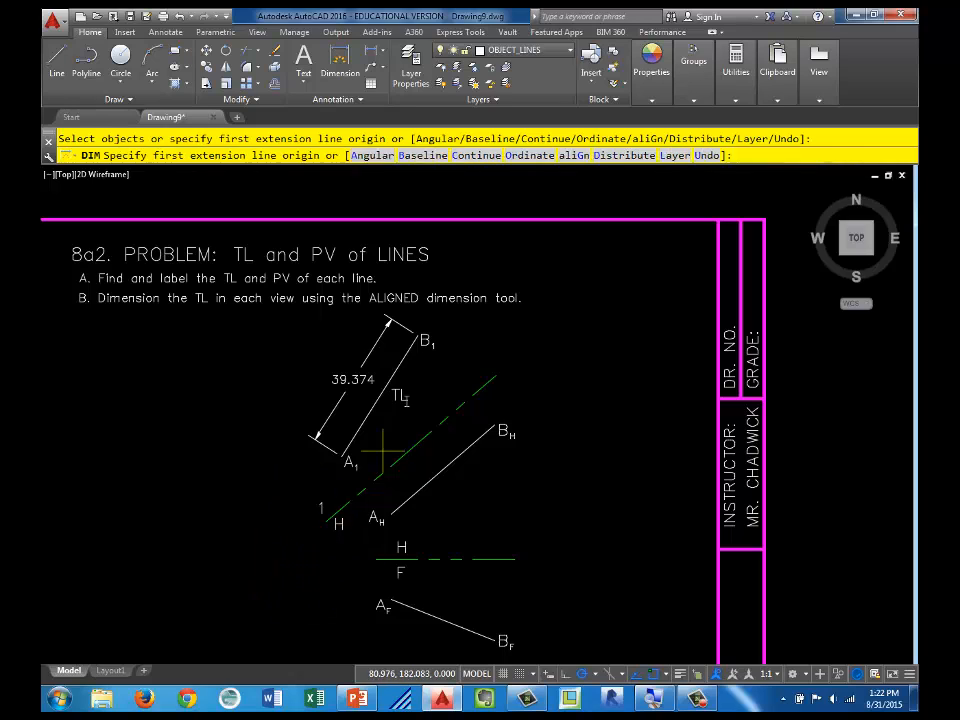
click(476, 243)
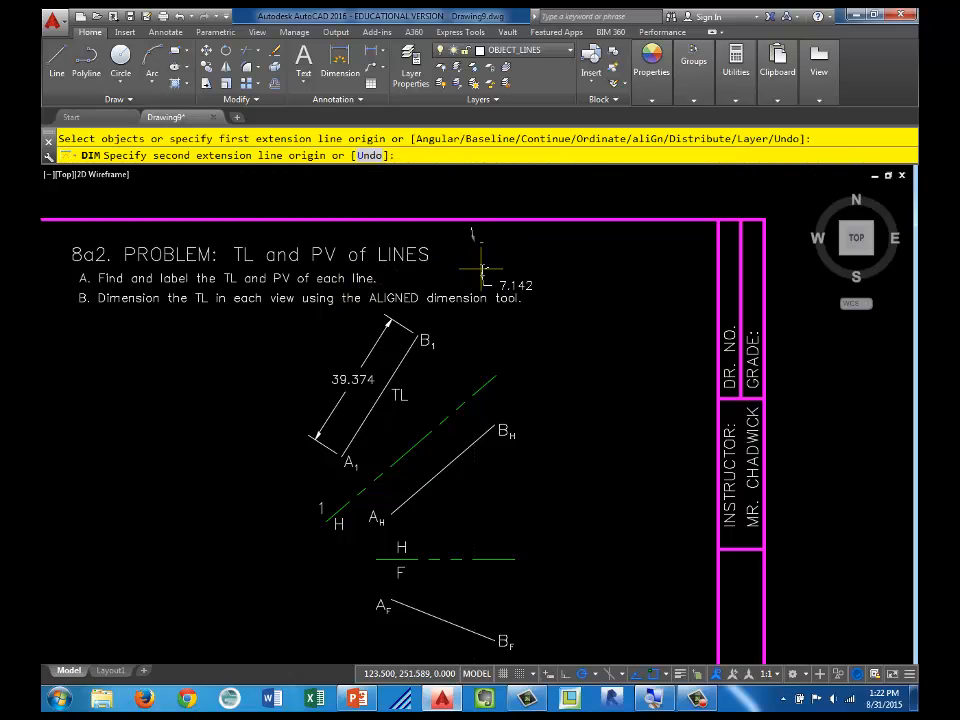
key(Escape)
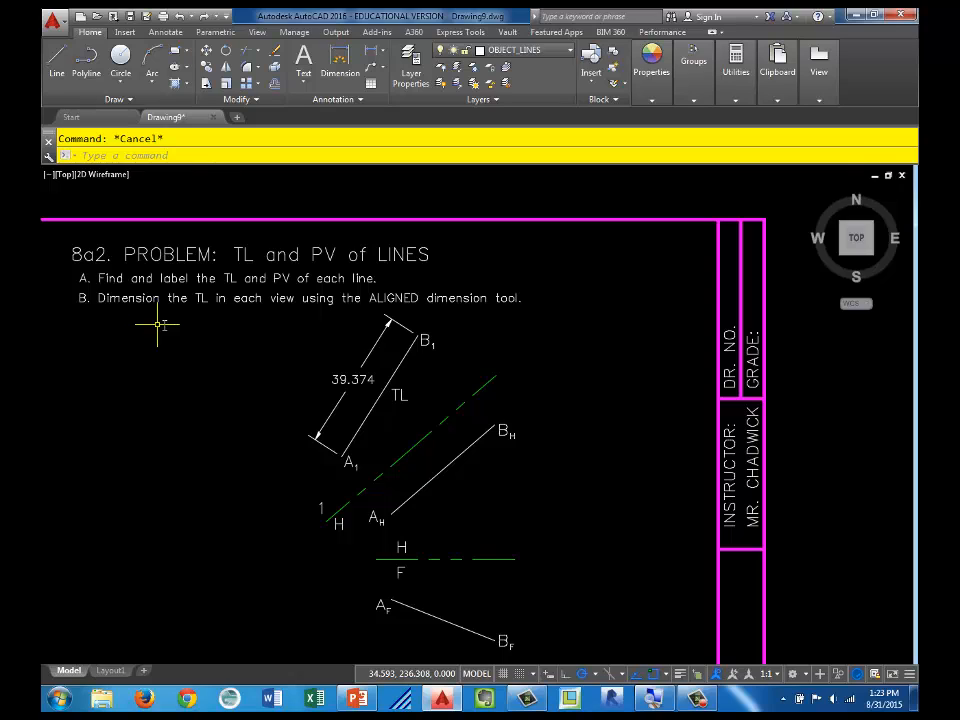
Step: Make HINGE_LINES the current layer
click(558, 52)
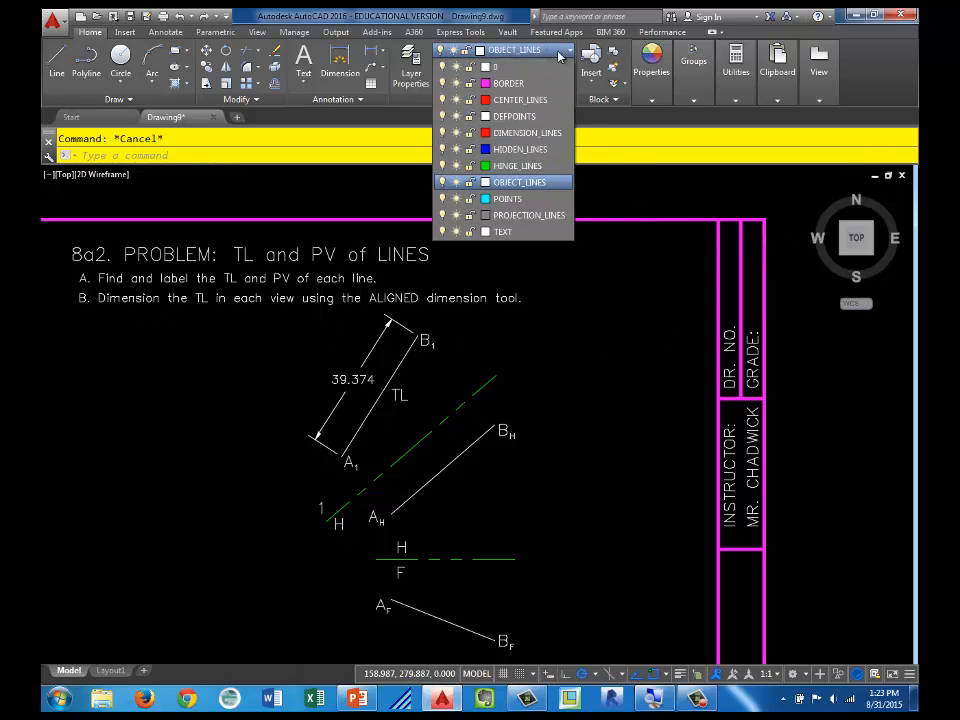
click(498, 167)
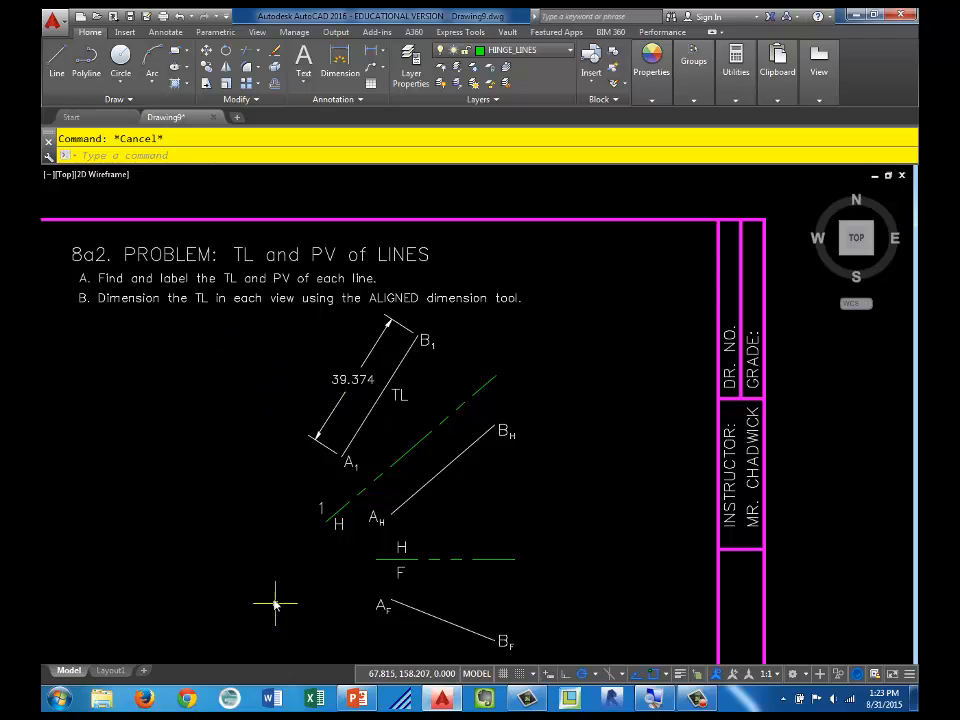
Step: Draw a hinge line perpendicular to line A1-B1 and move it by its midpoint to just beyond end A1
click(57, 58)
click(222, 359)
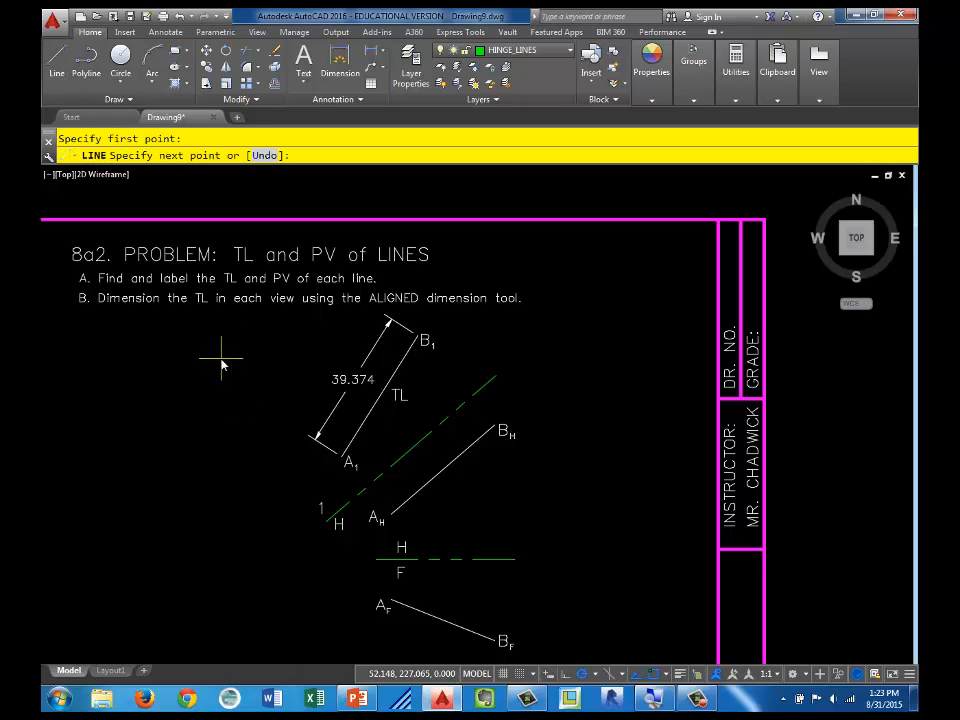
click(358, 437)
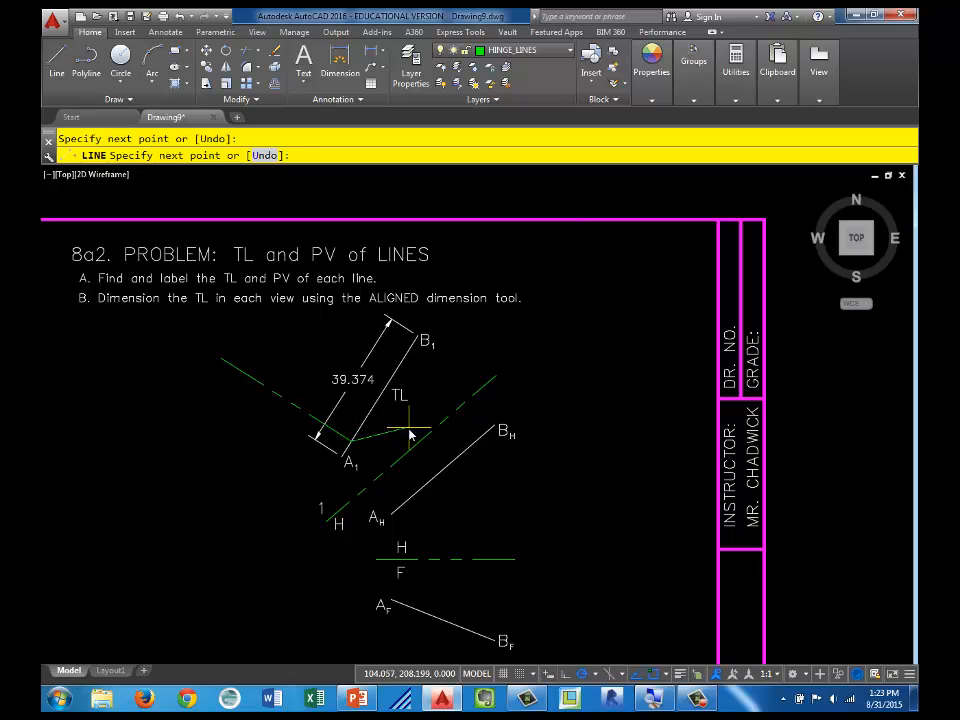
key(Escape)
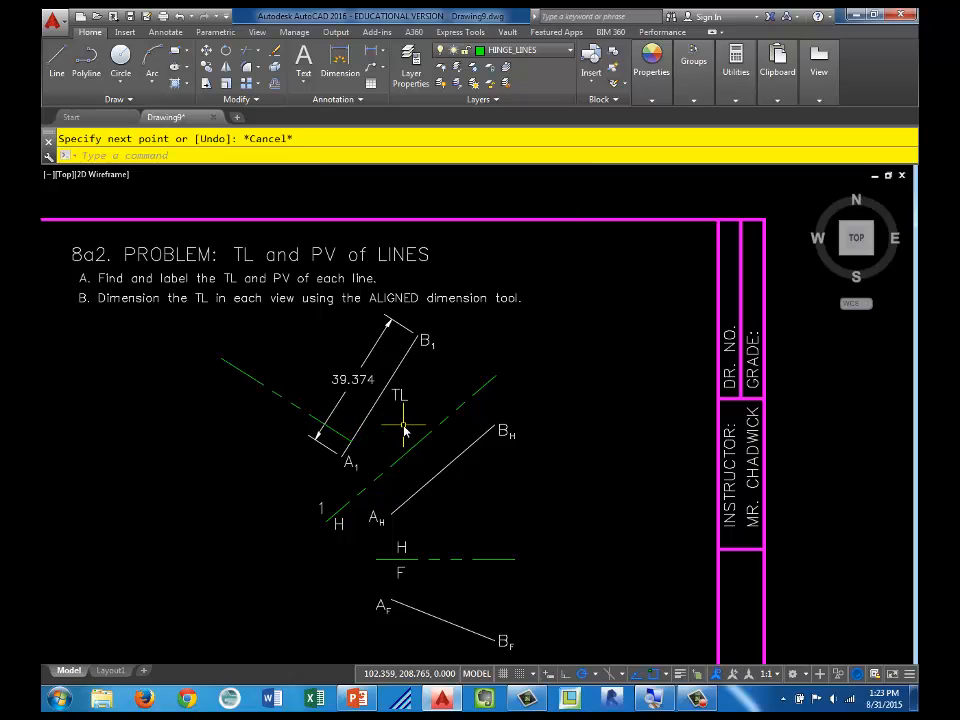
click(299, 412)
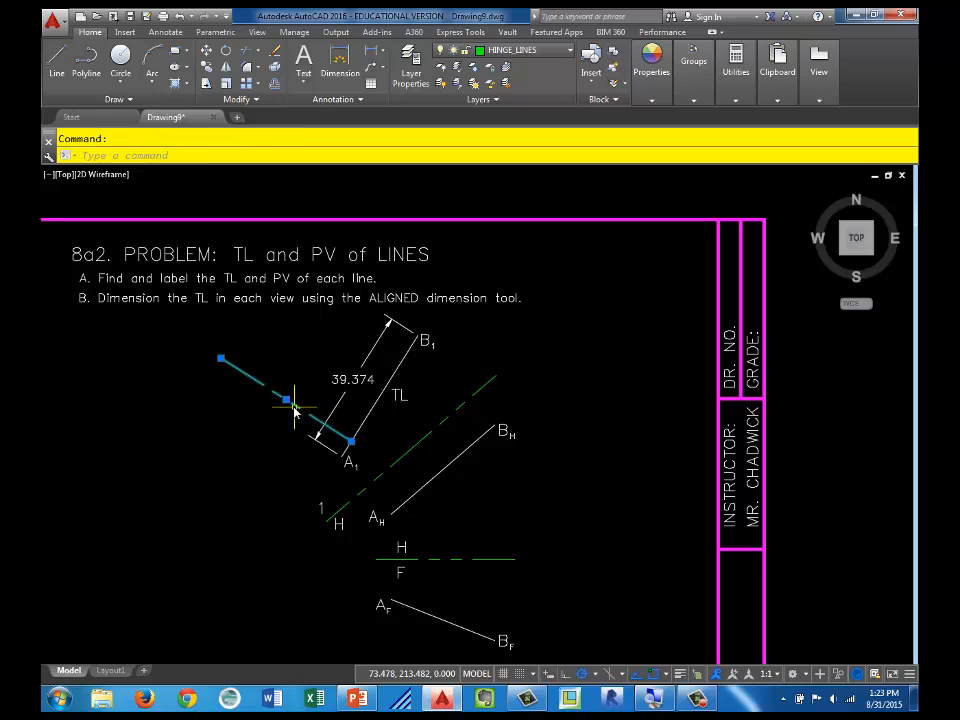
click(286, 400)
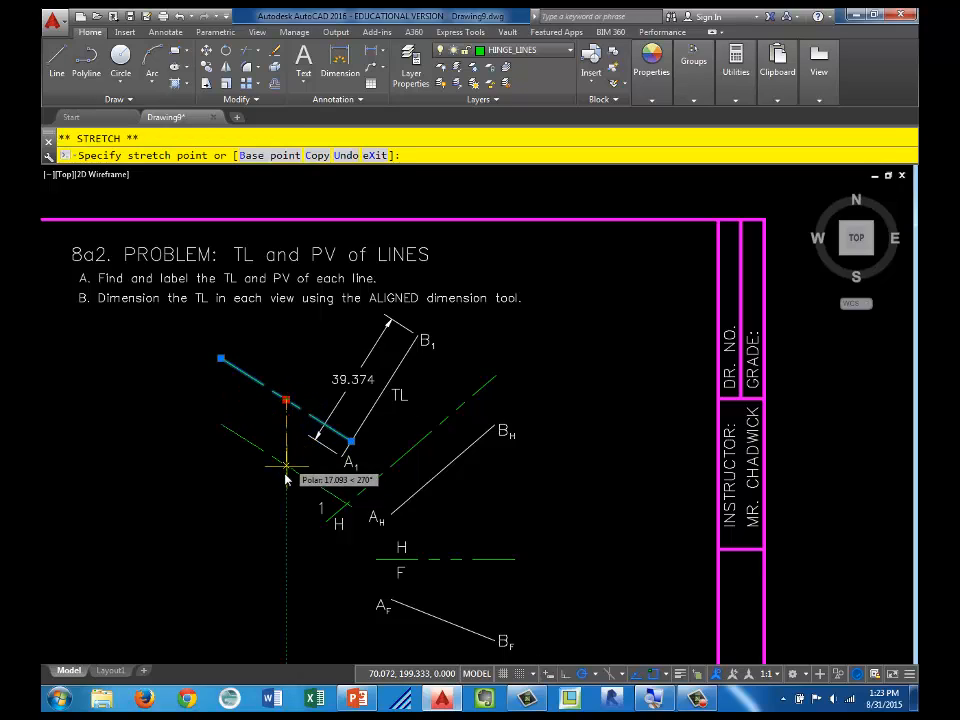
click(279, 524)
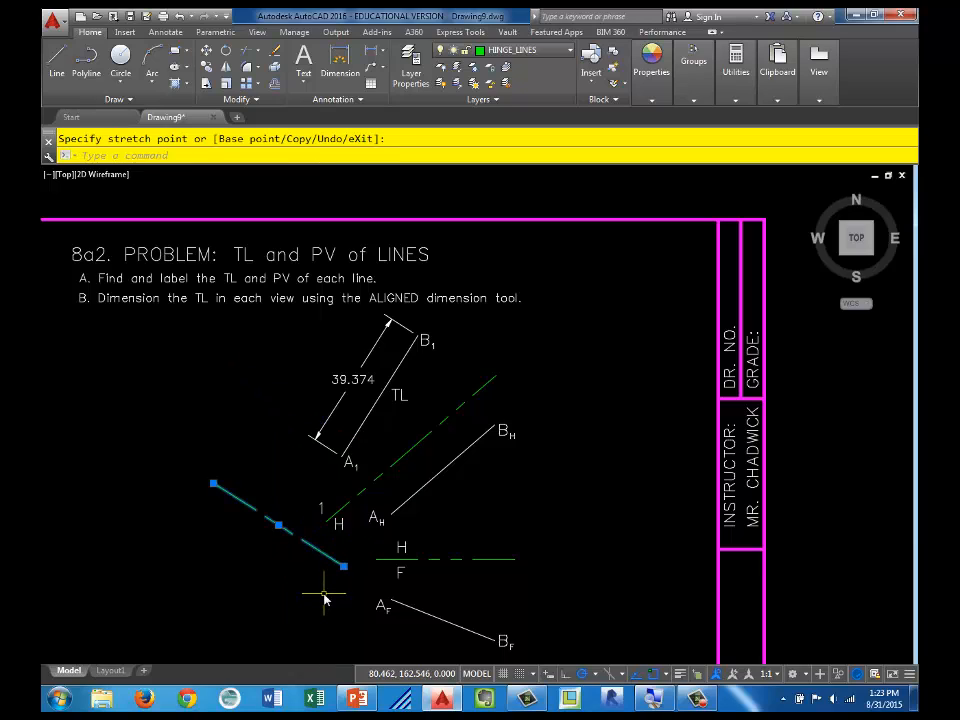
key(Escape)
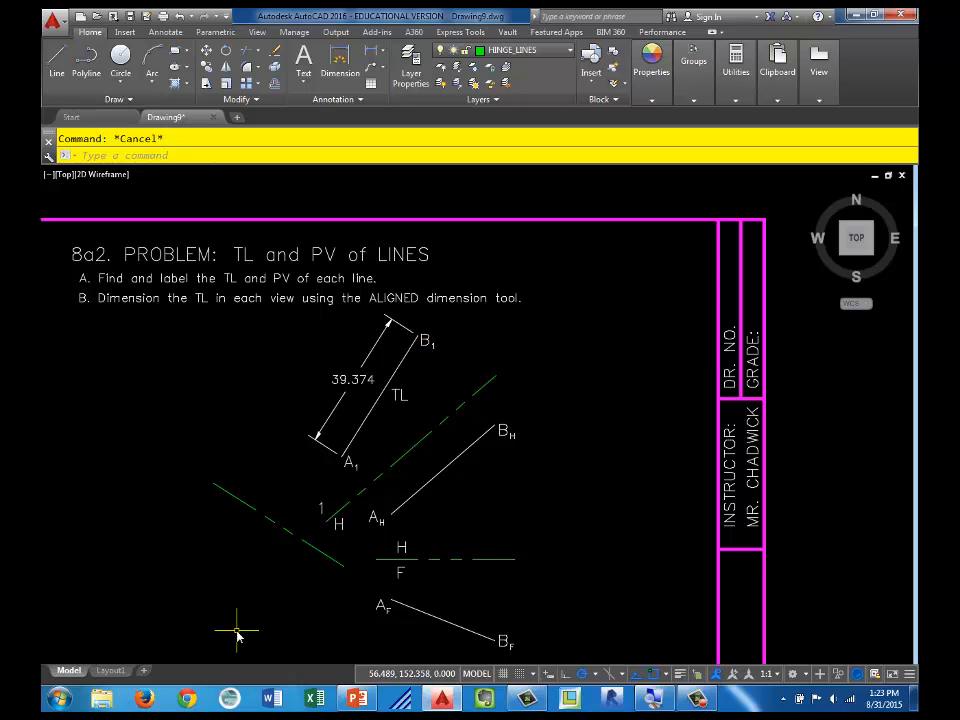
Step: Delete the hinge line that was moved beyond end A1
click(269, 471)
click(233, 518)
key(Delete)
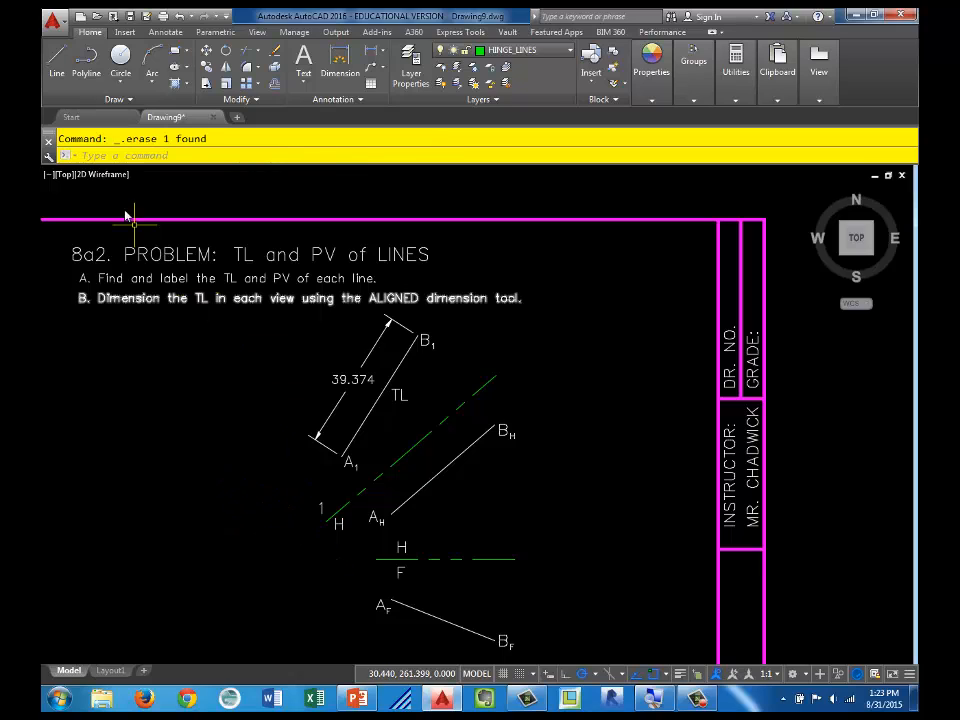
Step: Draw another hinge line from beside the aligned dimension perpendicular to line A1-B1, and move it past end A1
click(57, 58)
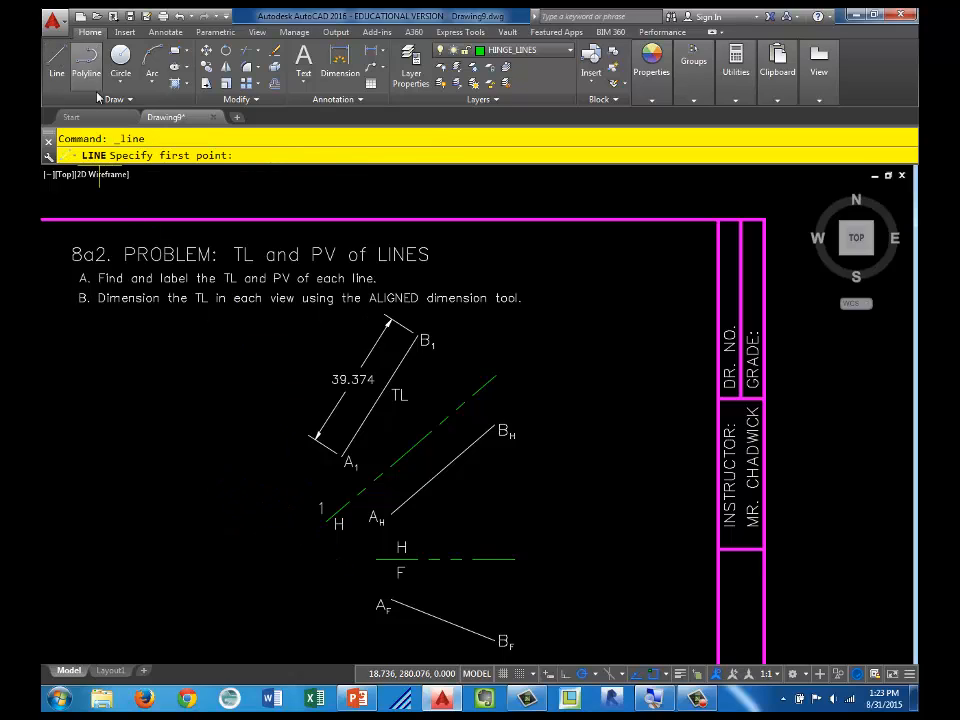
click(250, 355)
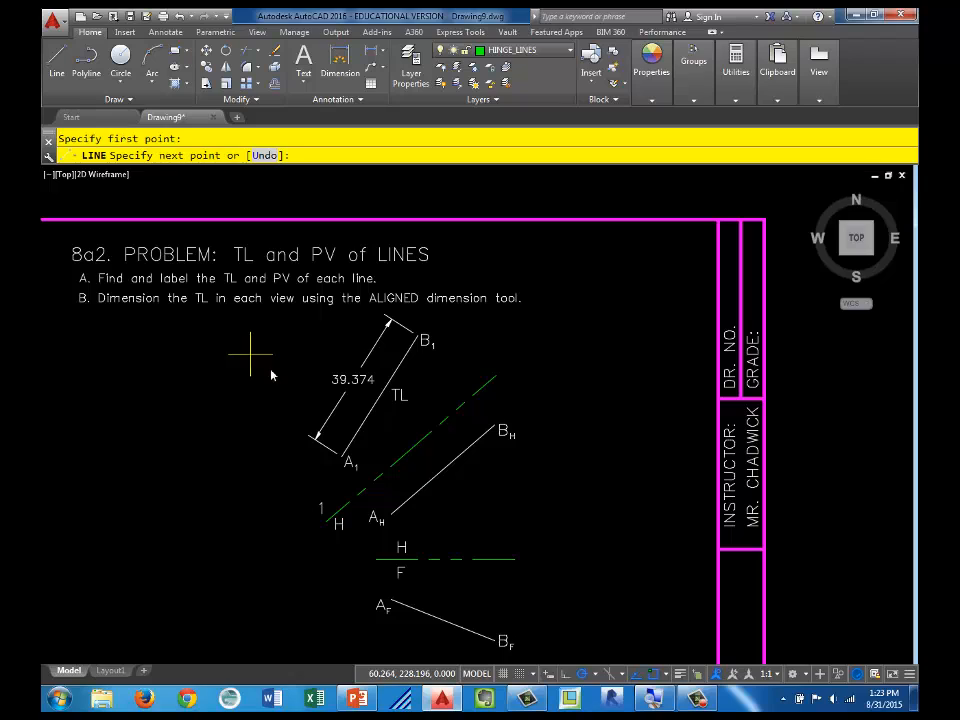
click(361, 426)
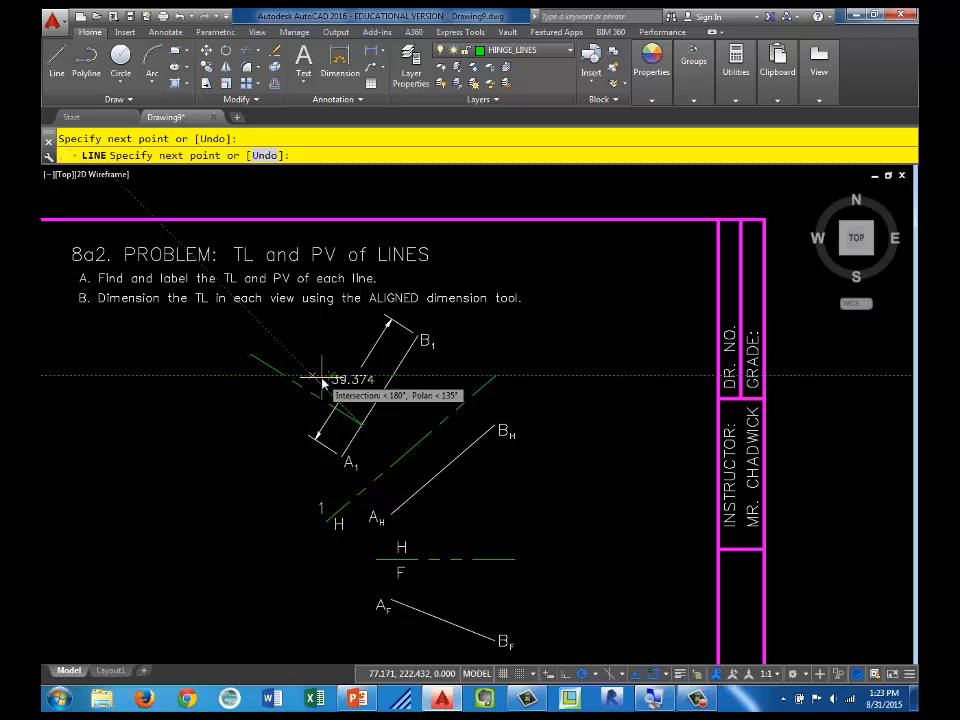
key(Escape)
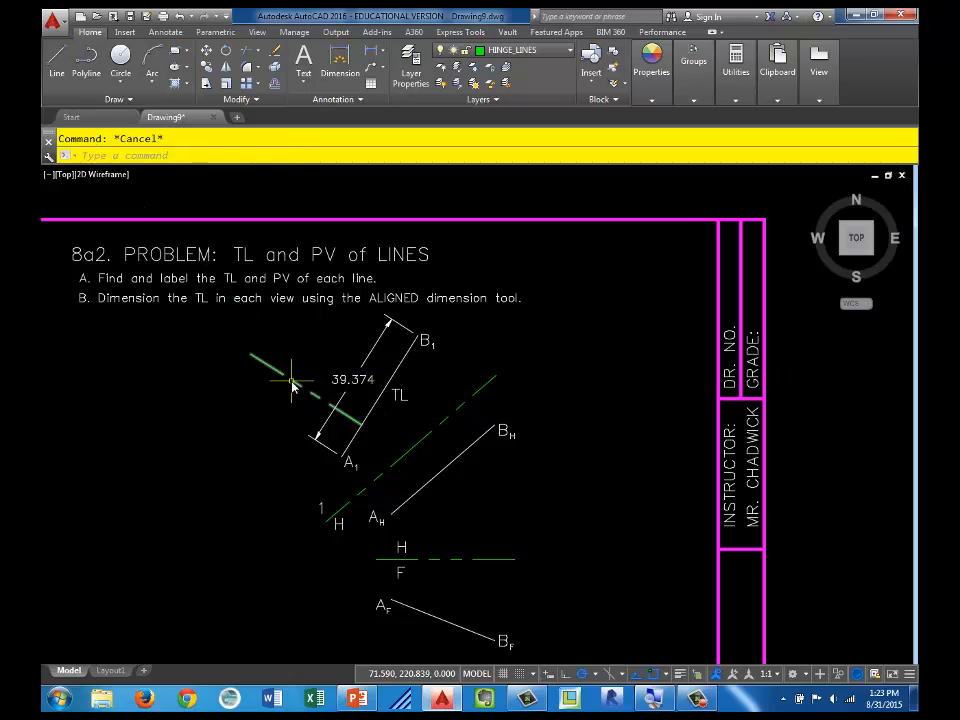
click(300, 386)
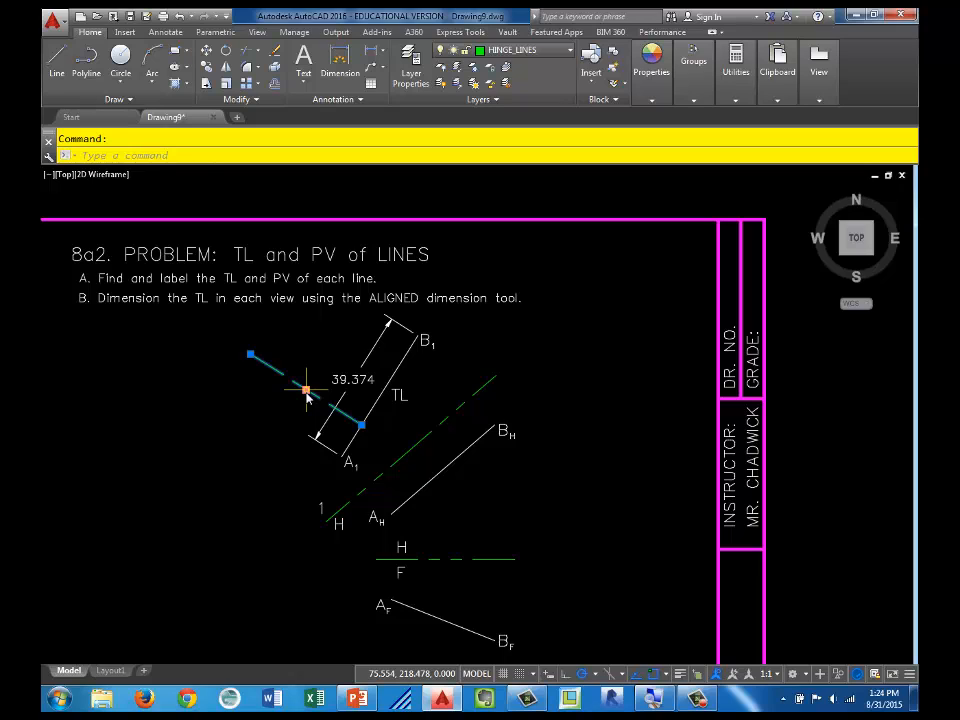
click(306, 390)
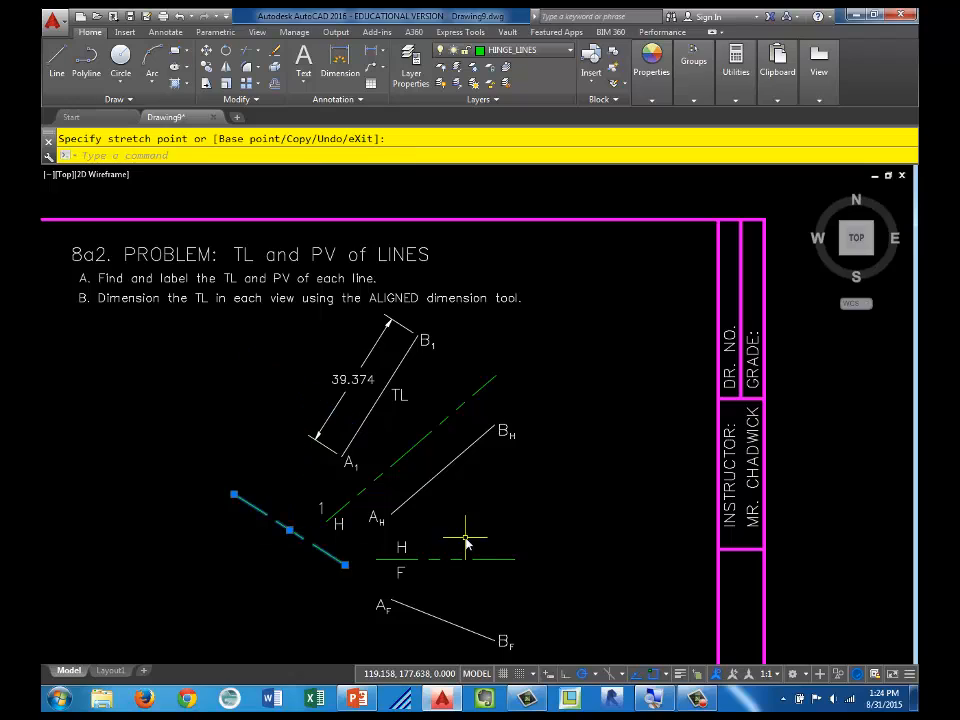
key(Escape)
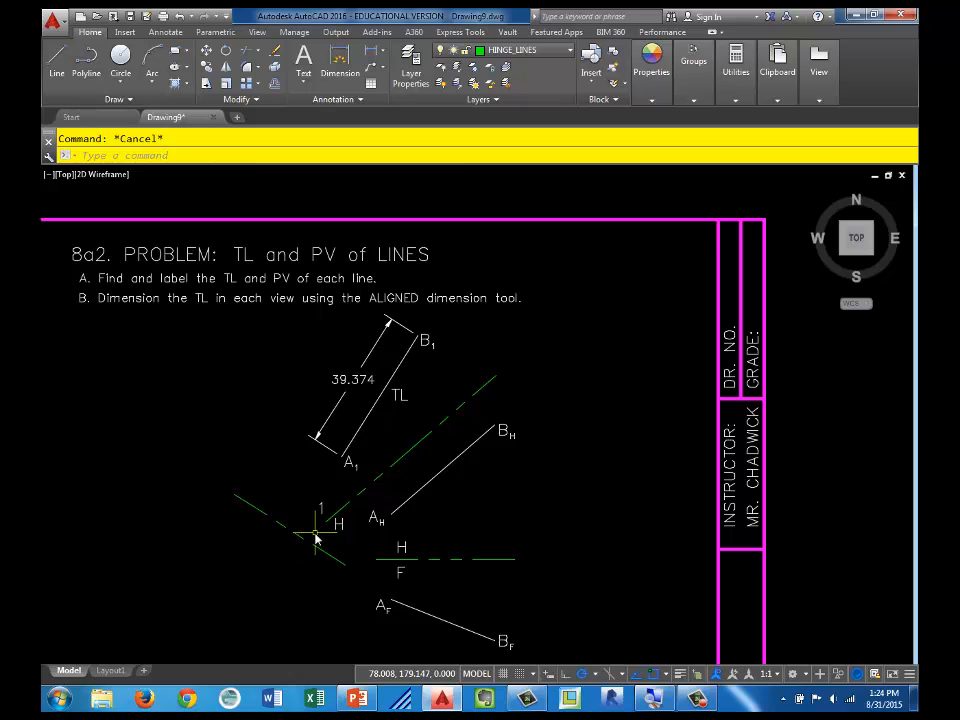
Step: Select the second hinge line beyond A1 and erase it
click(240, 502)
mouse_move(233, 497)
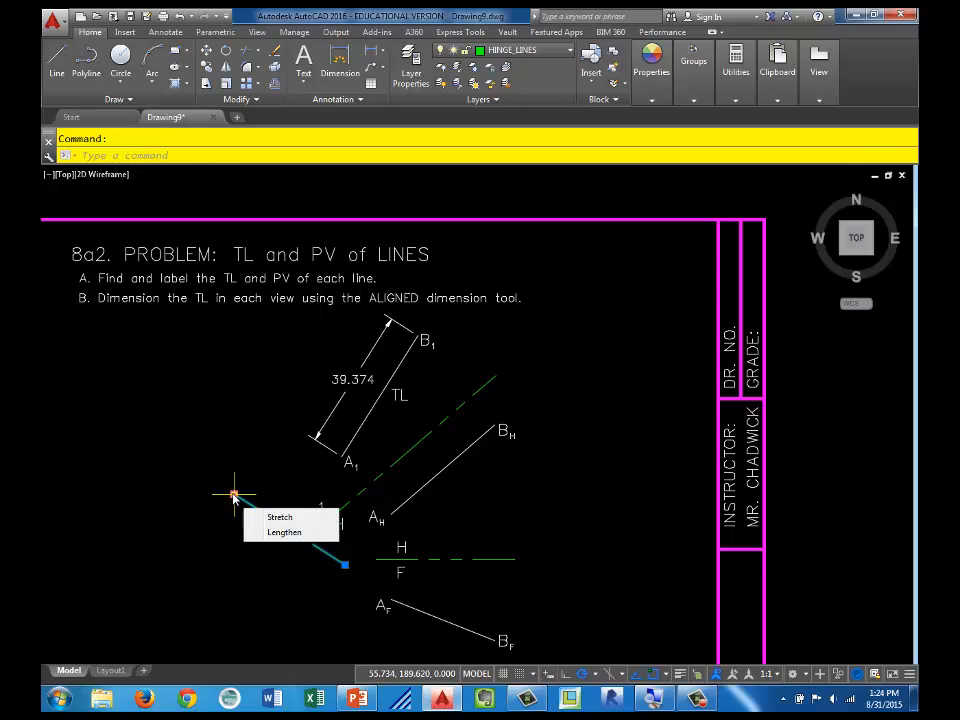
key(Escape)
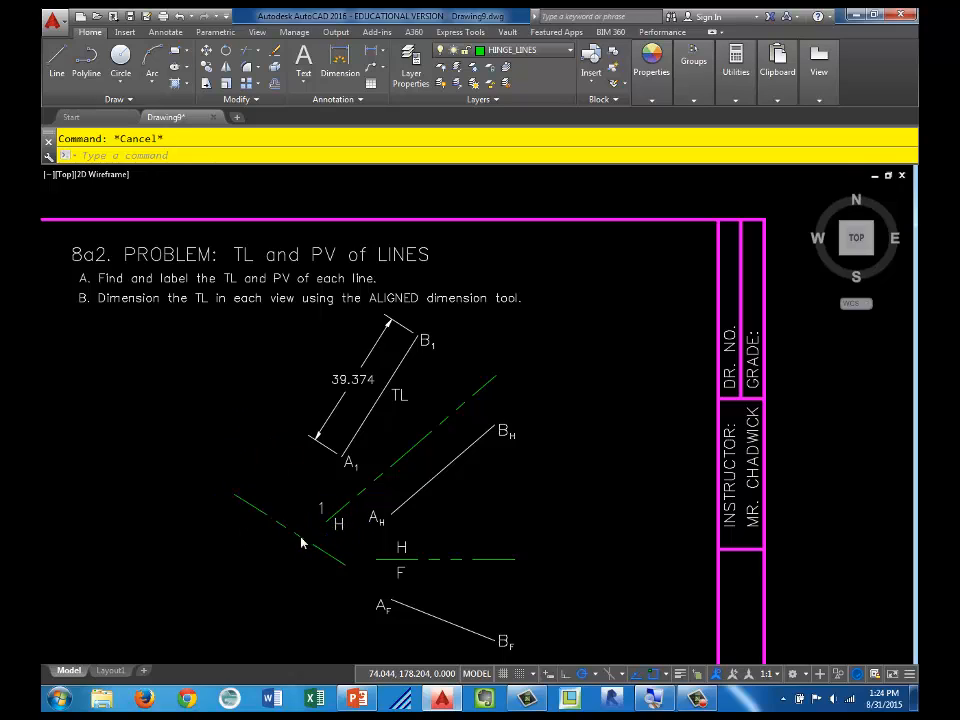
click(302, 542)
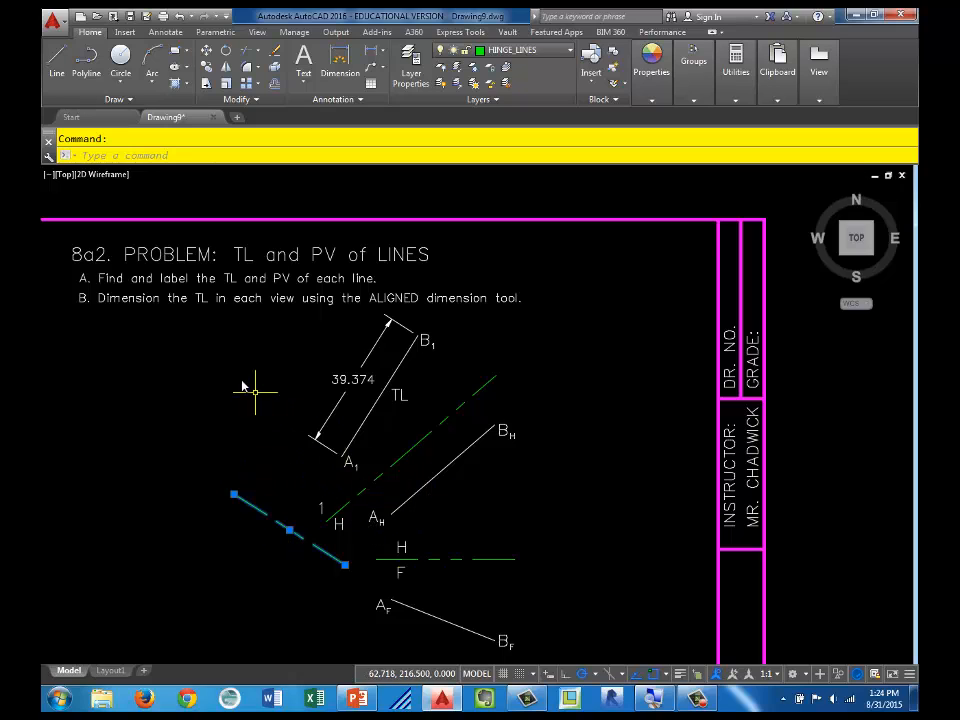
key(Delete)
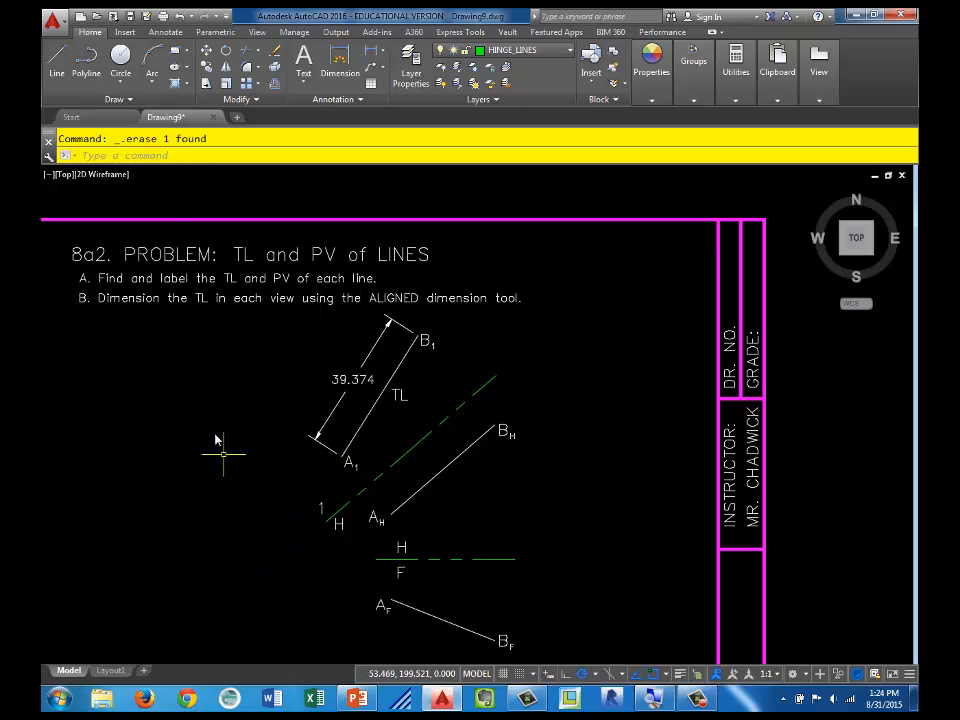
Step: Draw a new hinge line from the open area beyond end A1, perpendicular to true-length line A1-B1
click(57, 60)
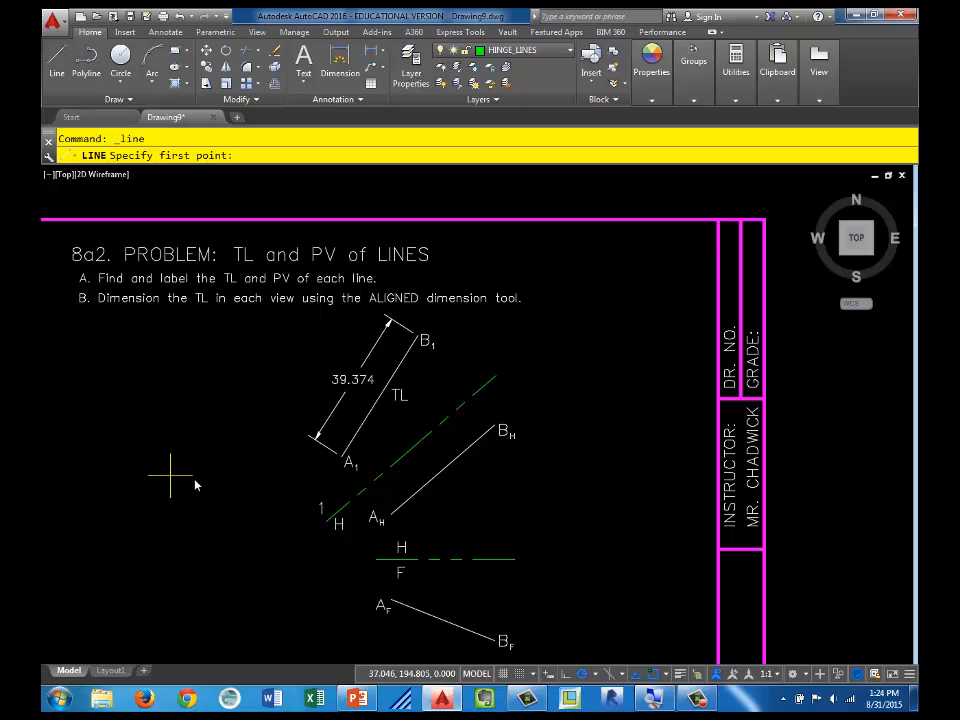
click(200, 512)
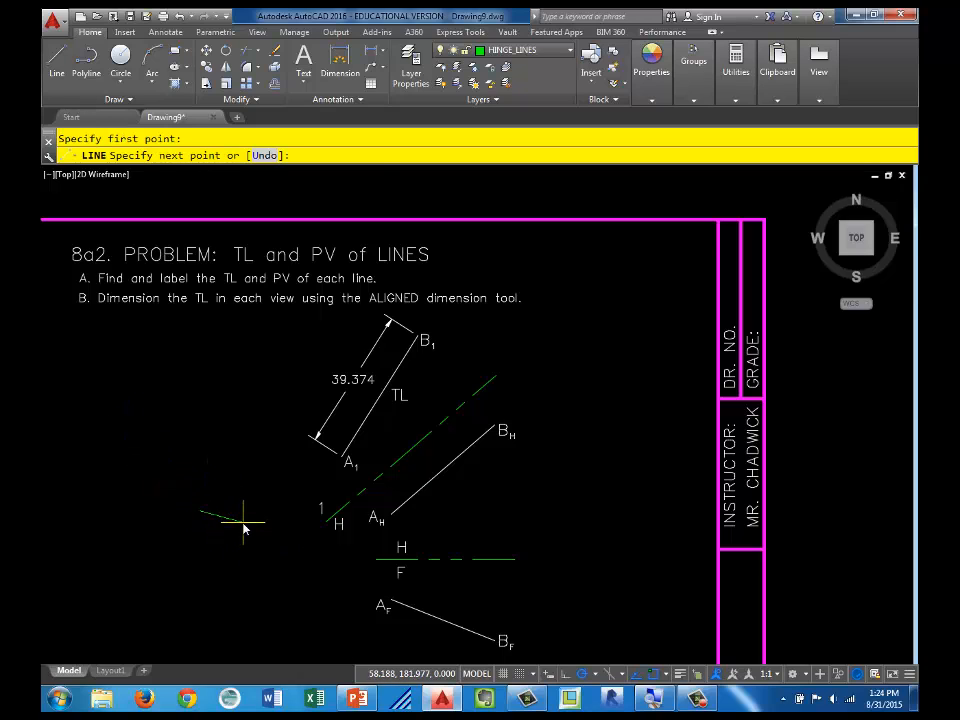
shift+right_click(247, 528)
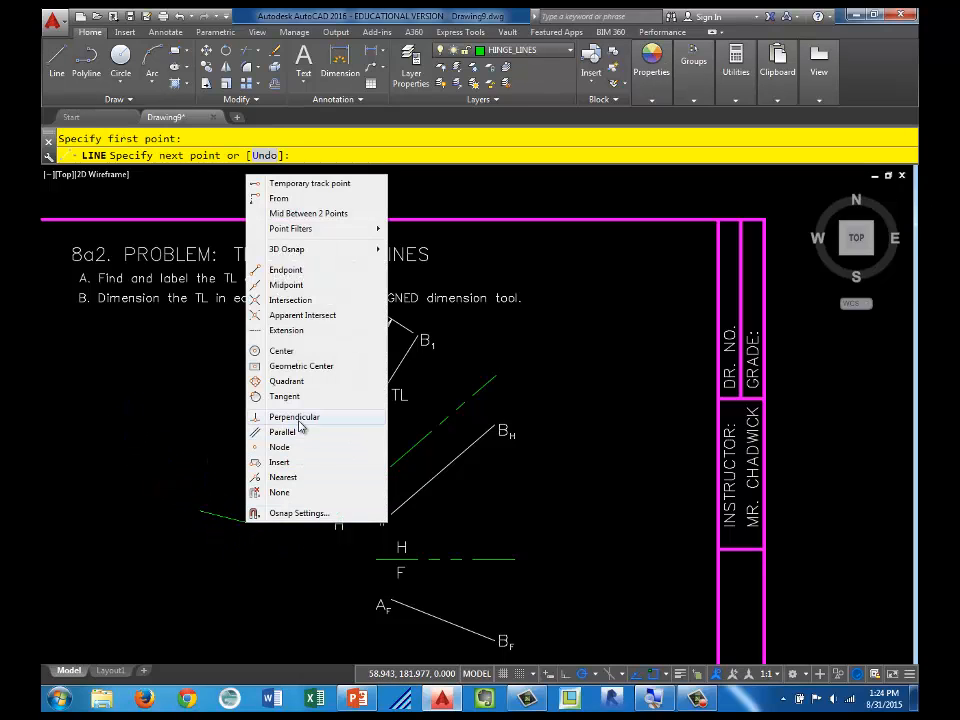
click(299, 420)
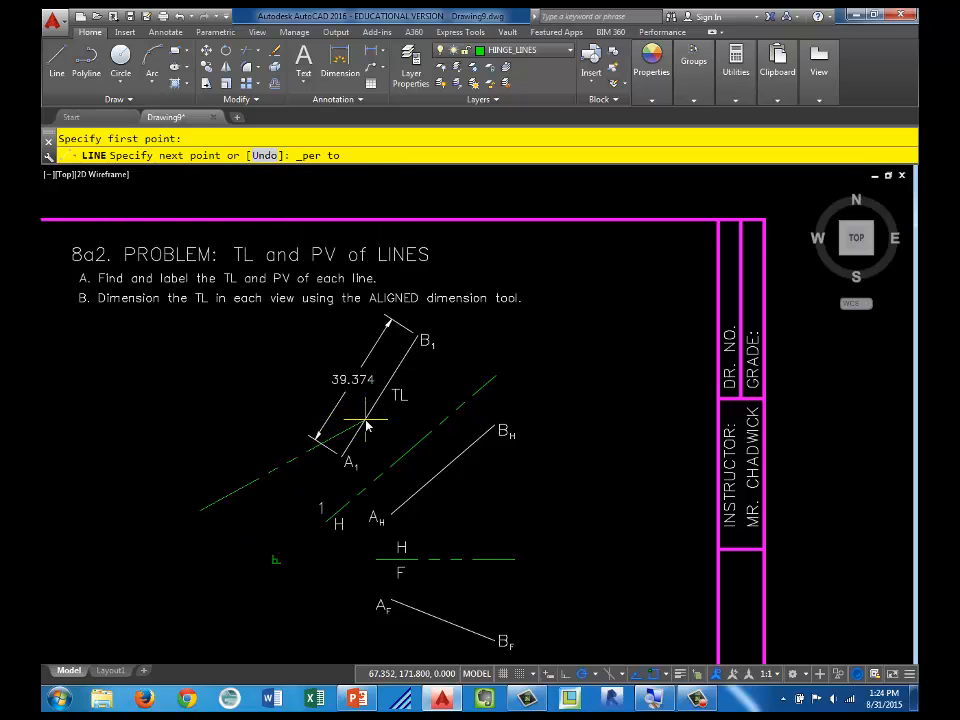
click(366, 427)
key(Escape)
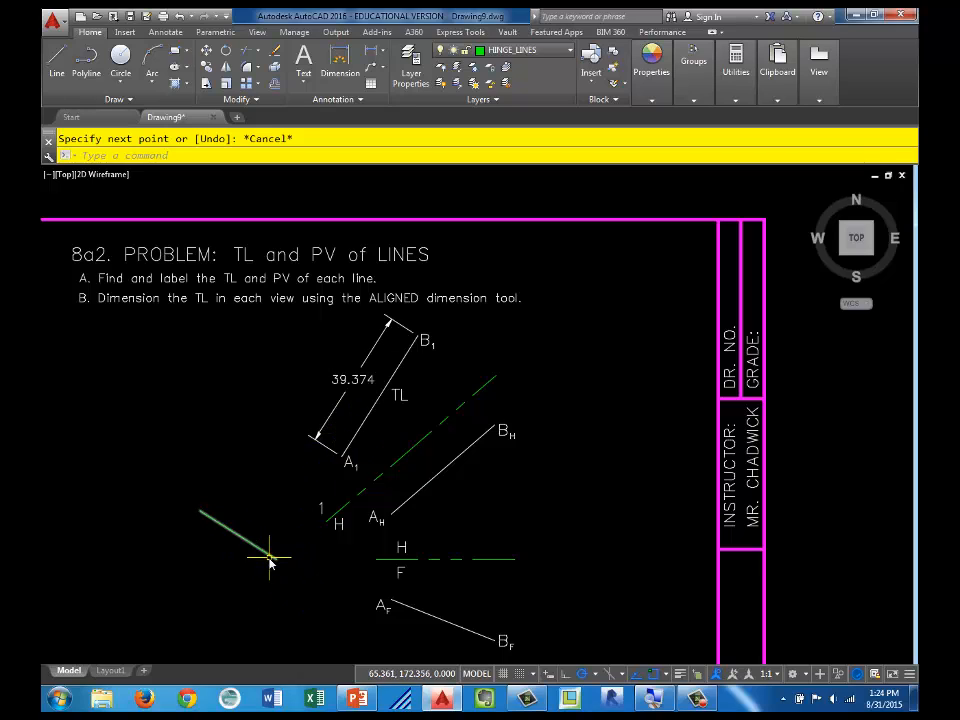
click(274, 558)
scroll(272, 578, up, 2)
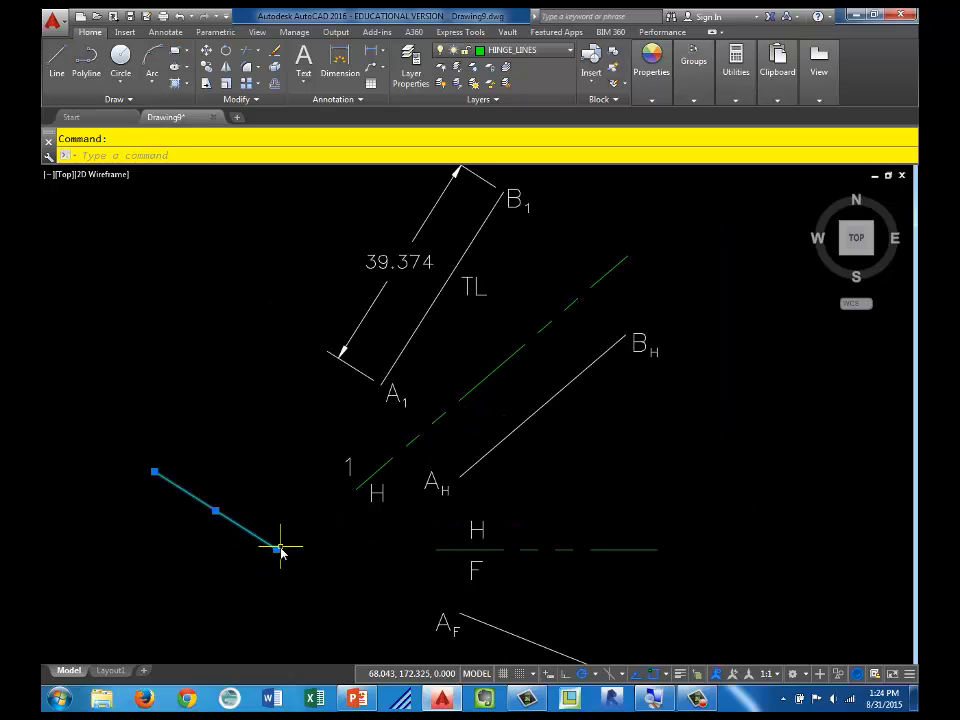
click(276, 549)
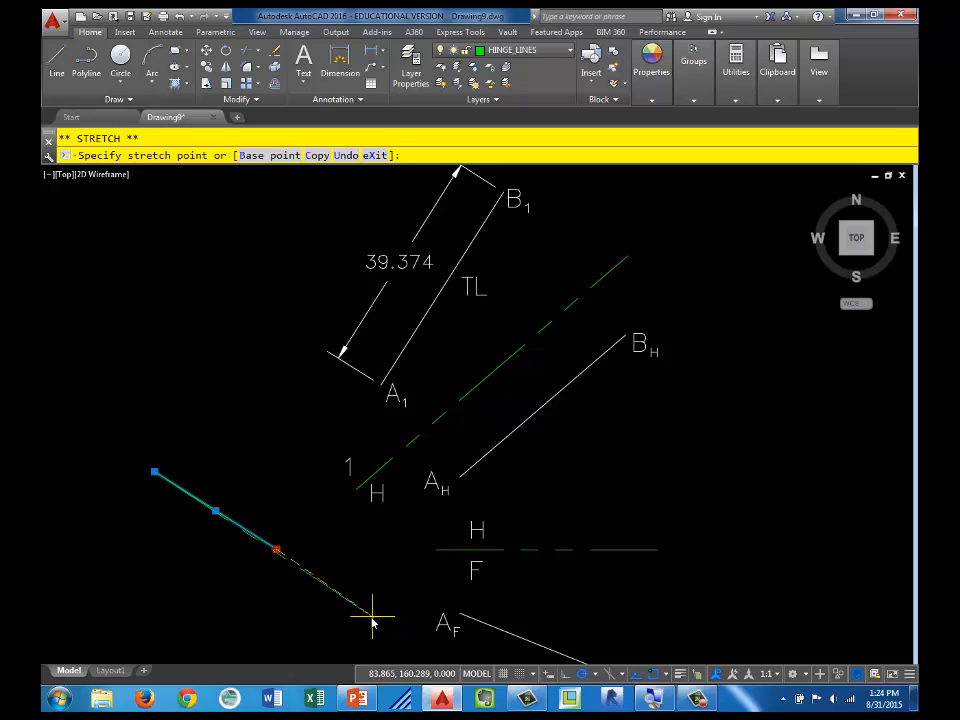
key(Escape)
key(Escape)
Step: Lengthen the new hinge line from its lower end along its own direction, to about twice its length
middle_drag(262, 566, 277, 512)
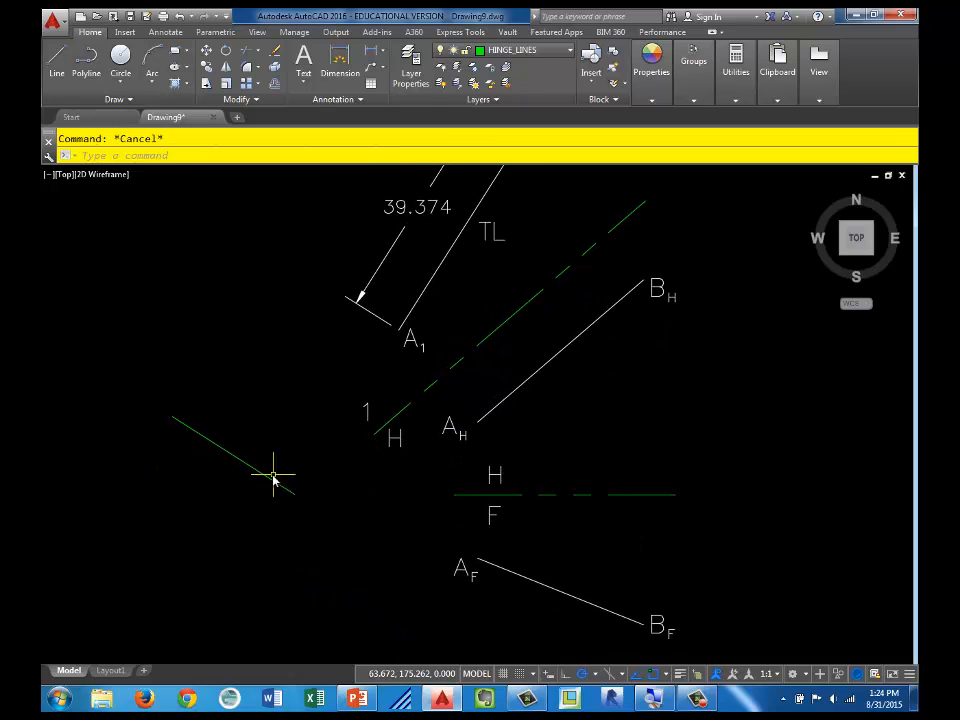
click(274, 478)
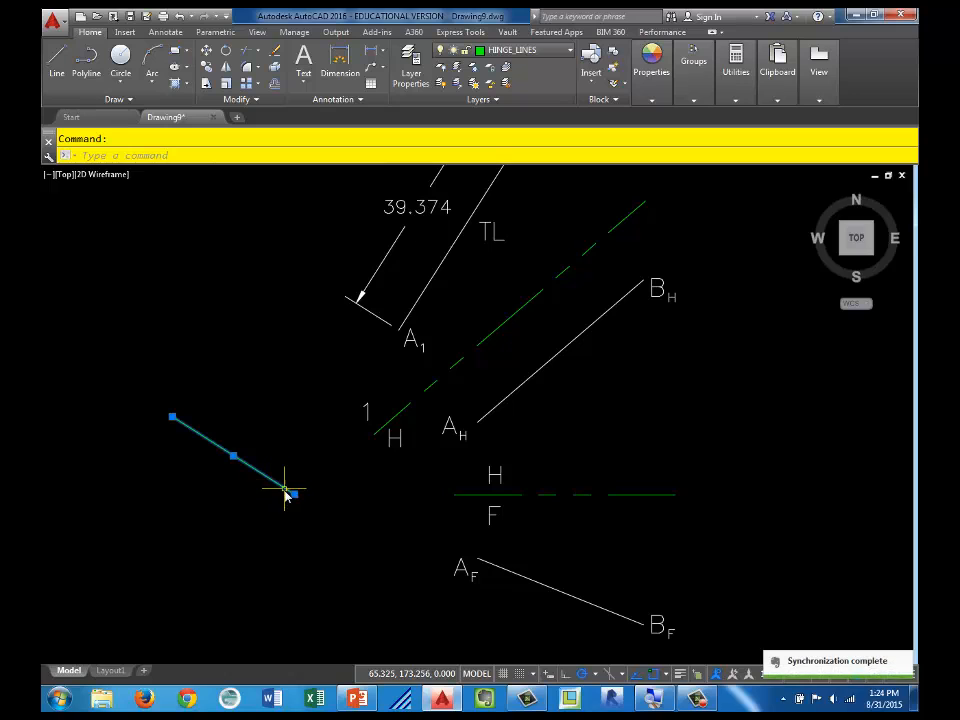
mouse_move(294, 494)
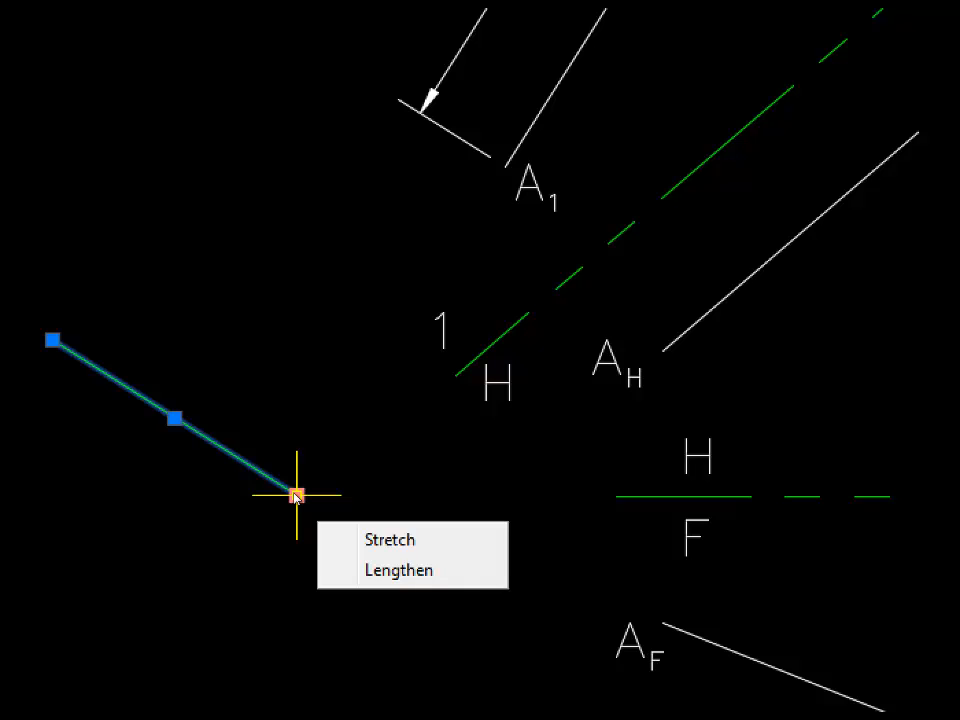
click(336, 538)
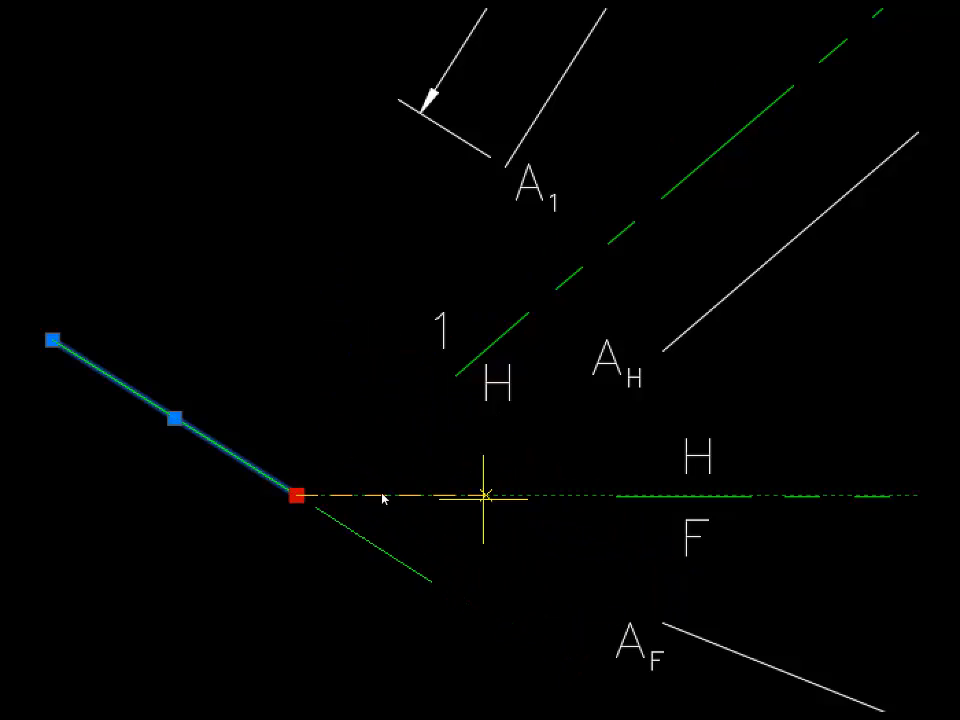
click(543, 544)
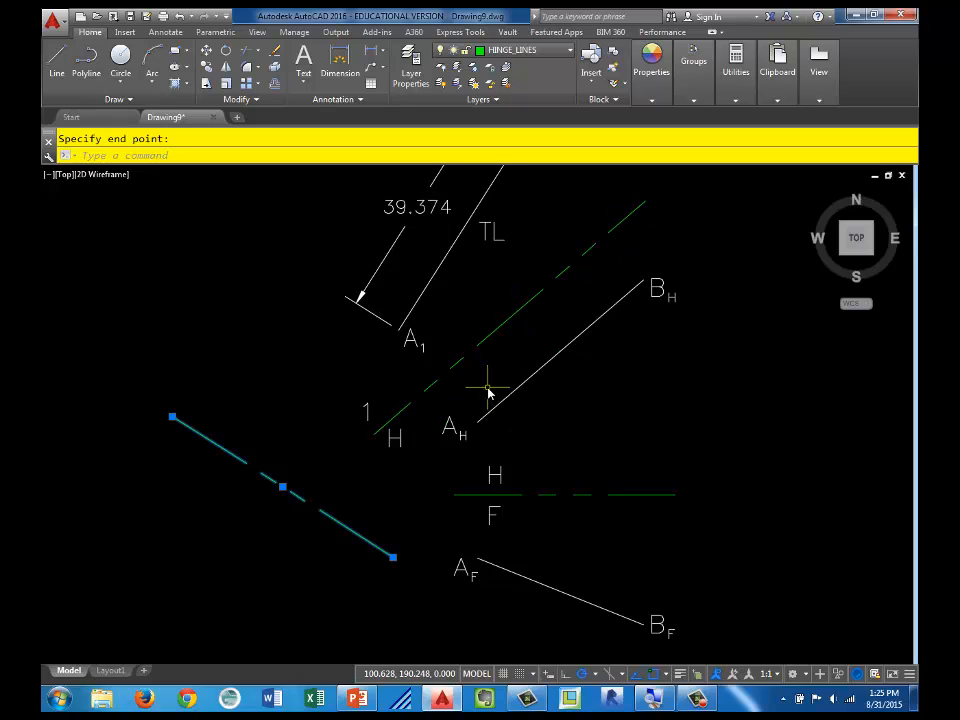
key(Escape)
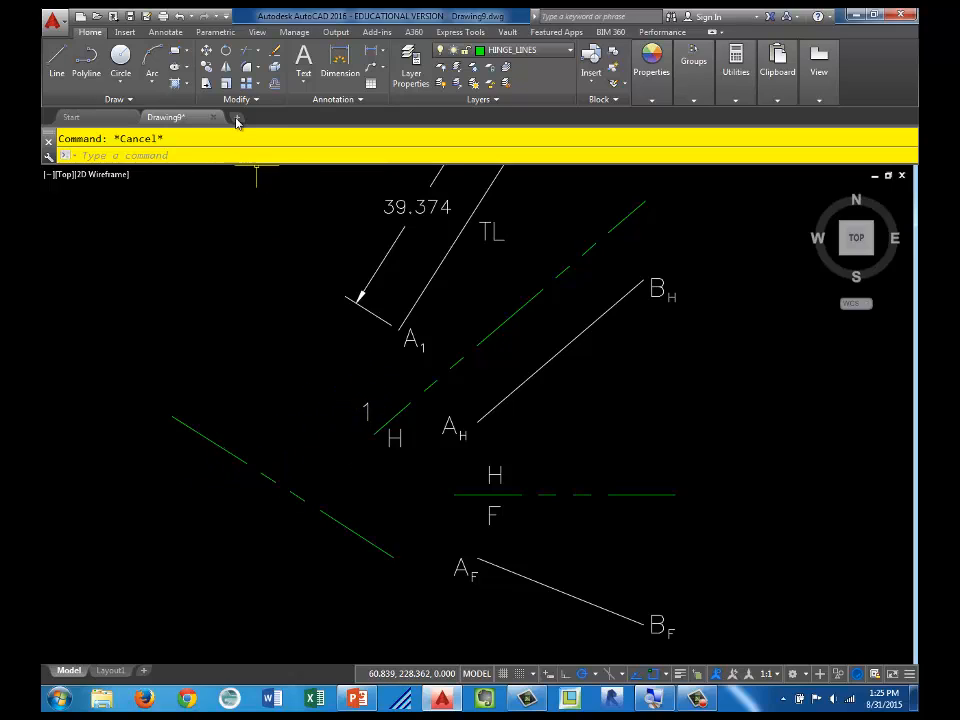
Step: Copy the hinge label 1 to both sides of the new hinge line's upper end and change the copy on the far side to 2
click(207, 69)
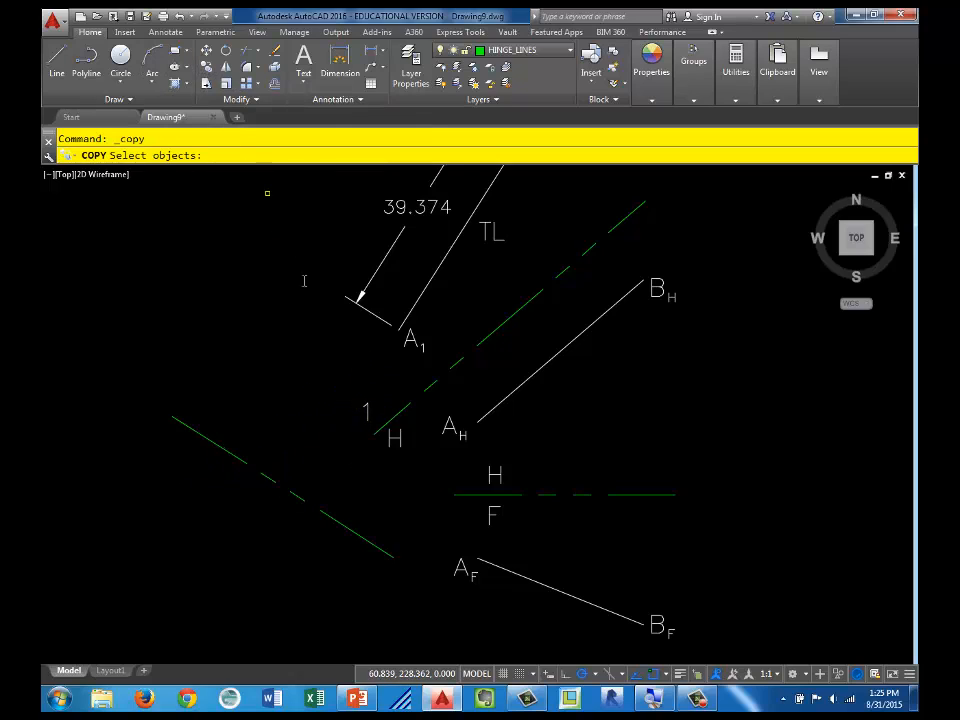
click(365, 410)
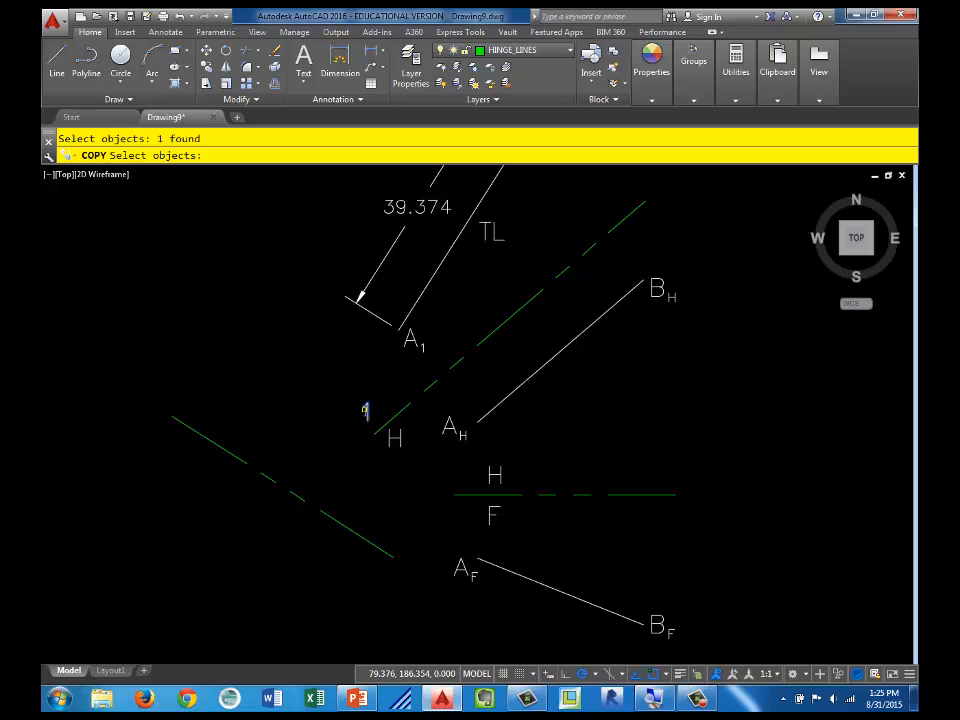
key(Return)
click(367, 408)
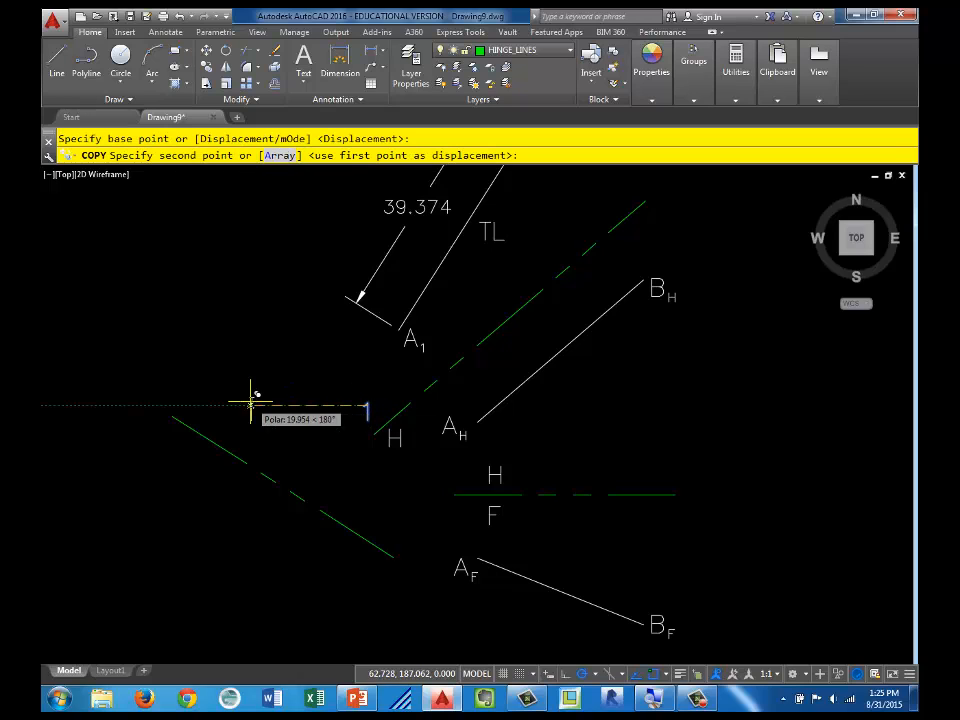
click(198, 407)
click(182, 442)
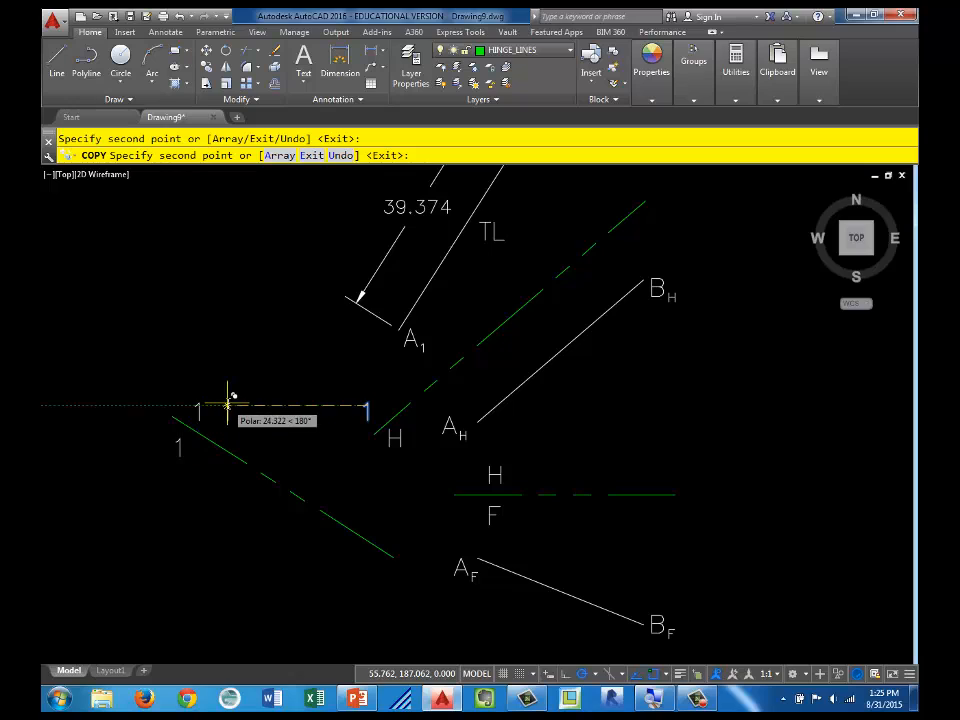
key(Escape)
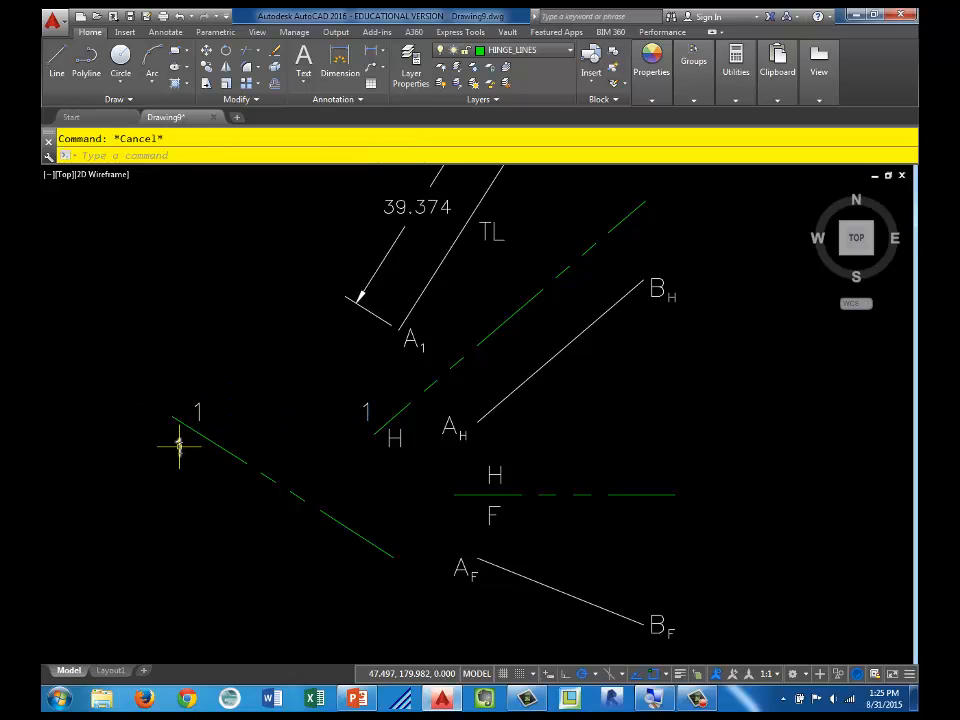
double_click(179, 448)
click(216, 500)
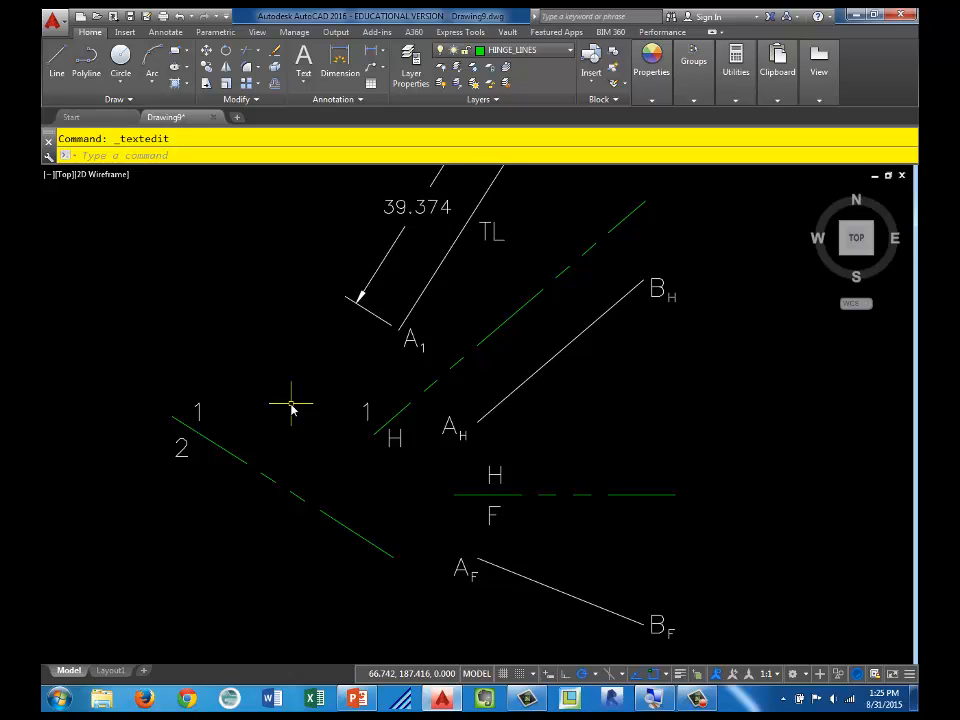
Step: On the PROJECTION_LINES layer, draw a ray from endpoint B1 along A1-B1, perpendicular to the 1-2 hinge line and extending past it
click(569, 52)
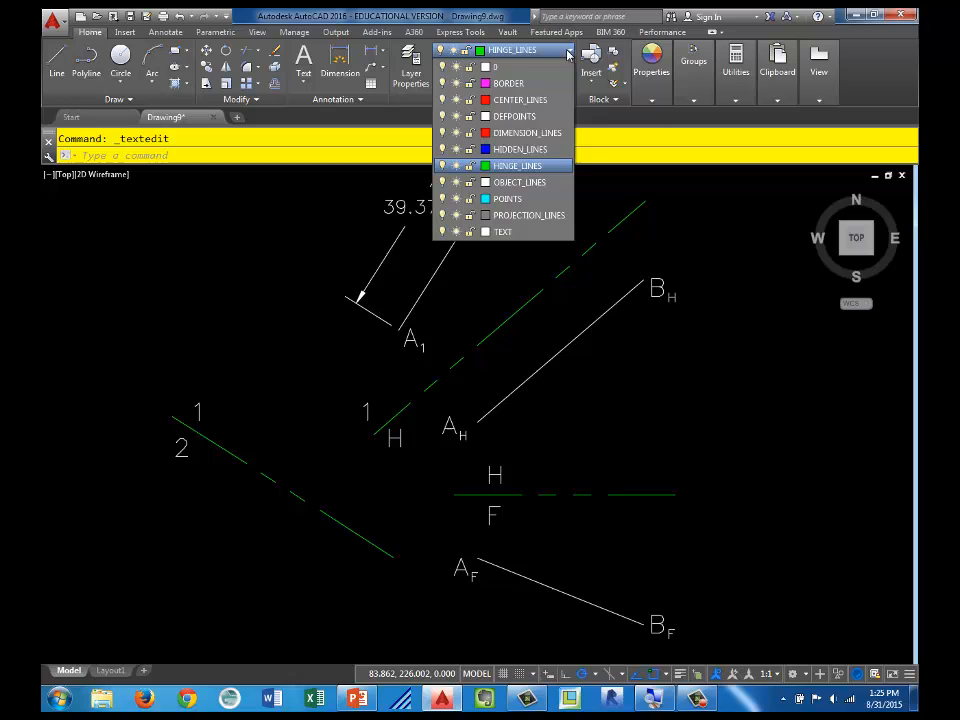
click(541, 218)
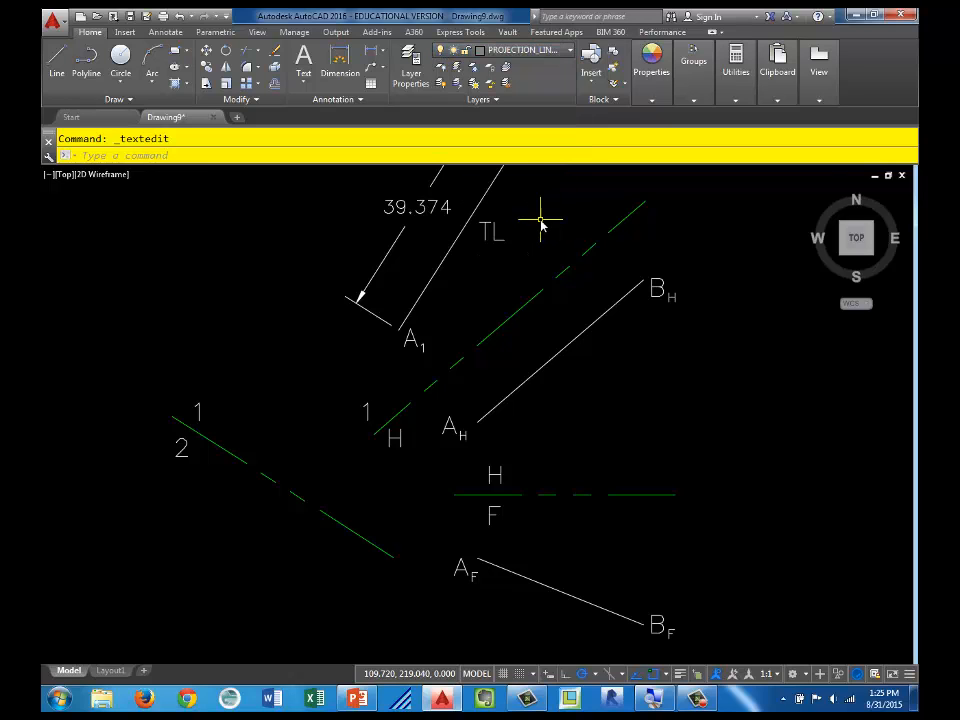
scroll(546, 208, down, 2)
mouse_move(546, 208)
middle_down()
mouse_move(444, 249)
mouse_move(421, 271)
middle_up()
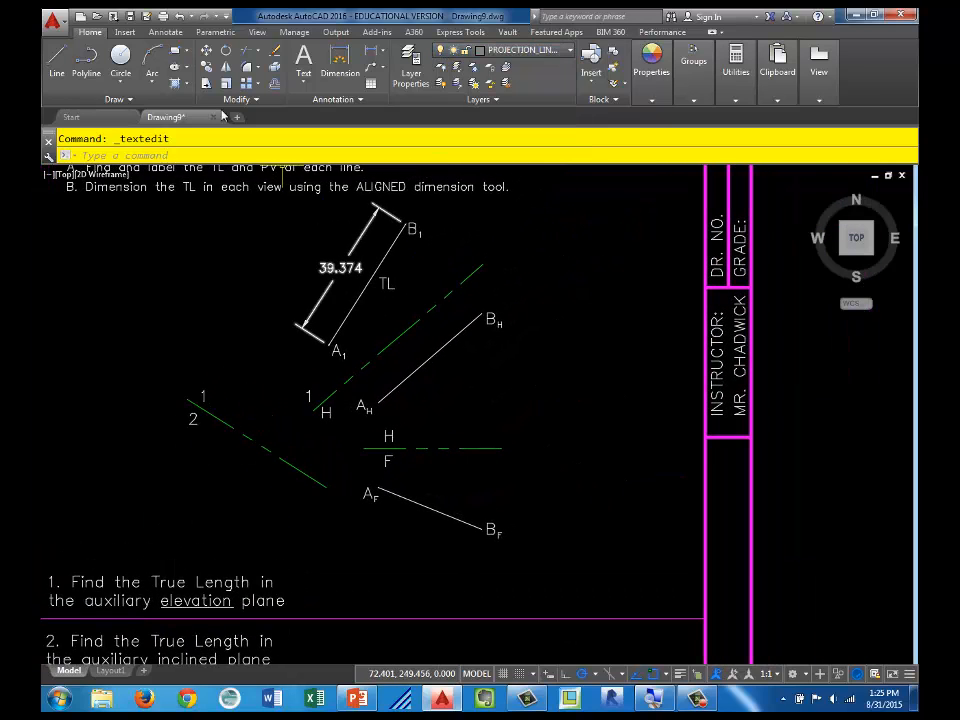
click(116, 99)
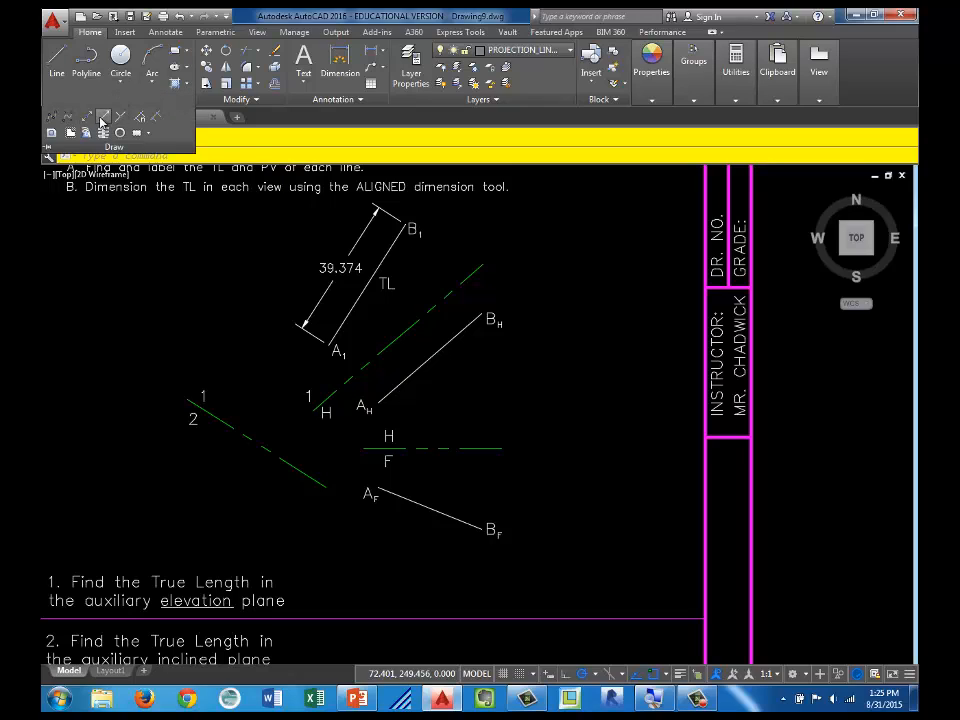
click(101, 121)
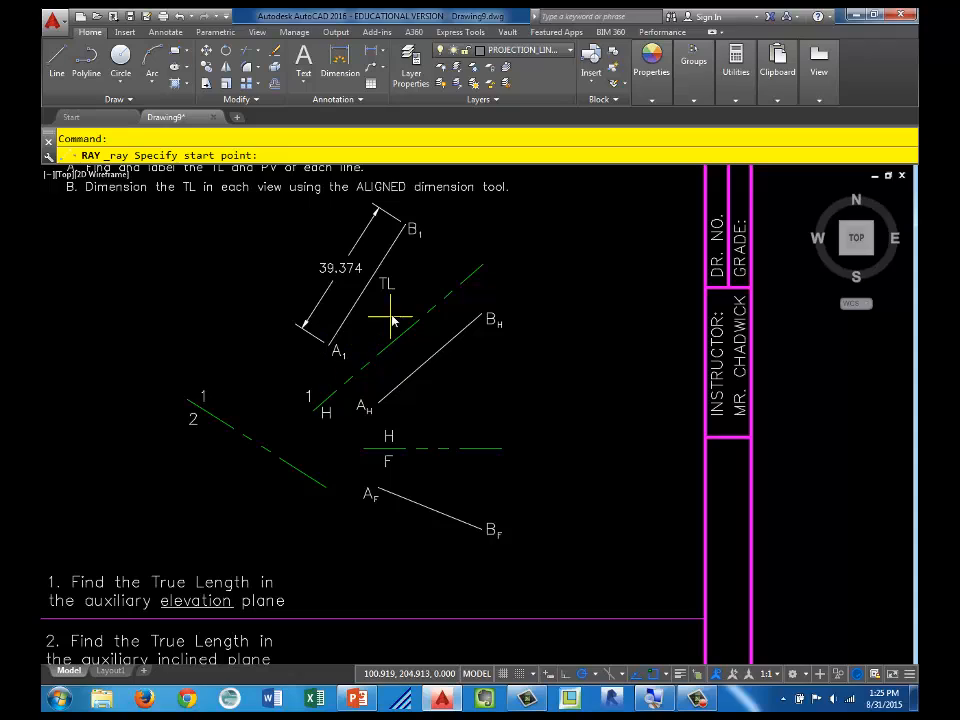
click(406, 228)
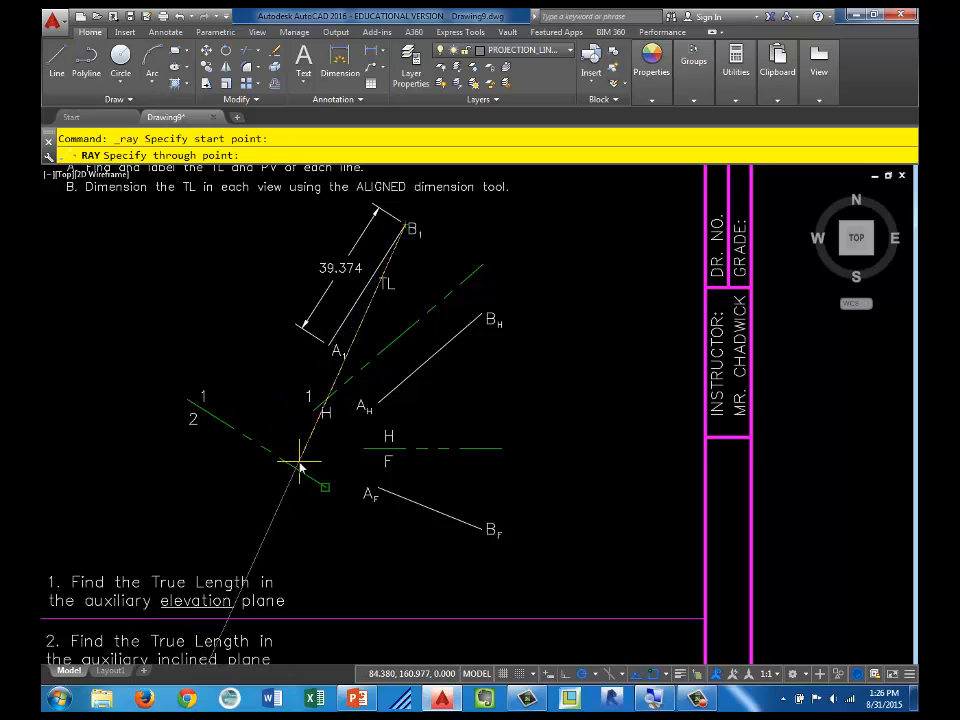
click(270, 450)
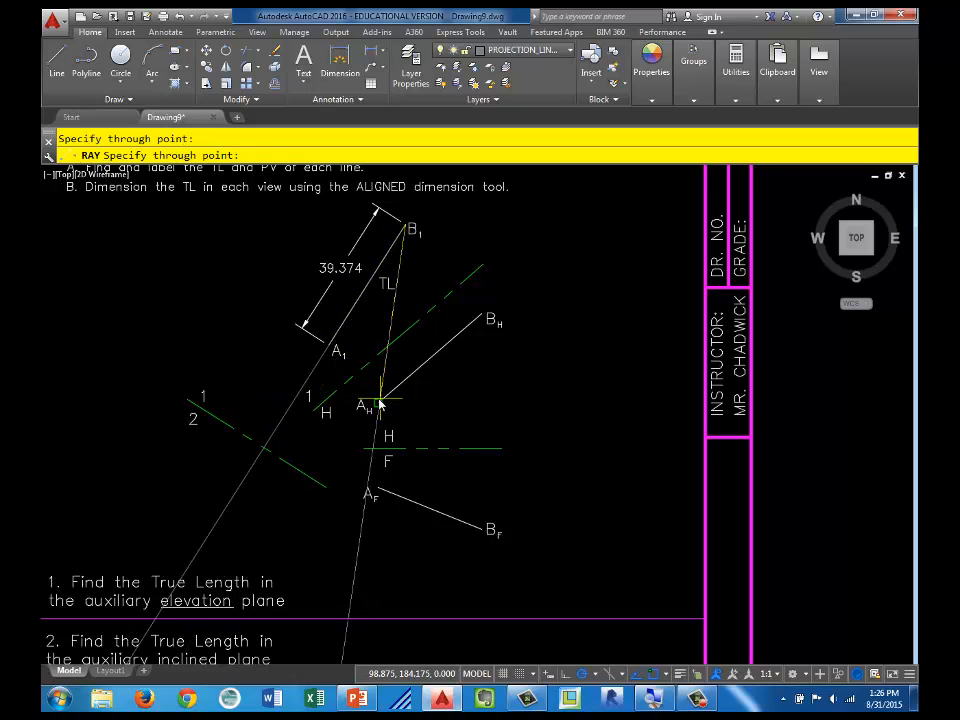
key(Escape)
Step: Offset the 1-2 hinge line toward side 2 by the distance picked from endpoint BH to the H-1 hinge line
scroll(357, 318, up, 5)
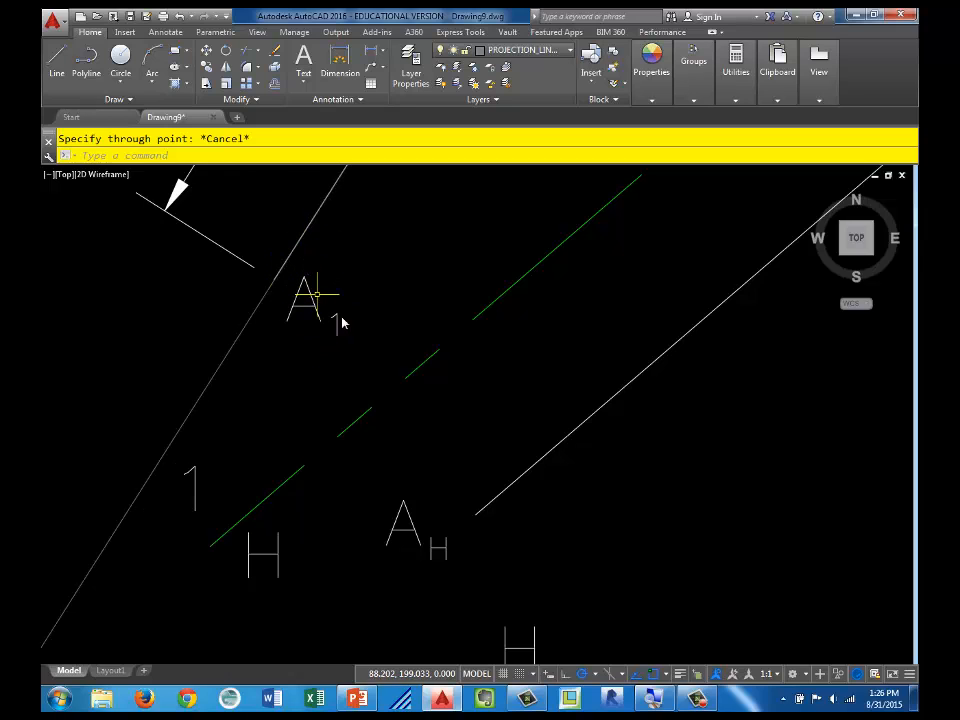
scroll(375, 345, down, 5)
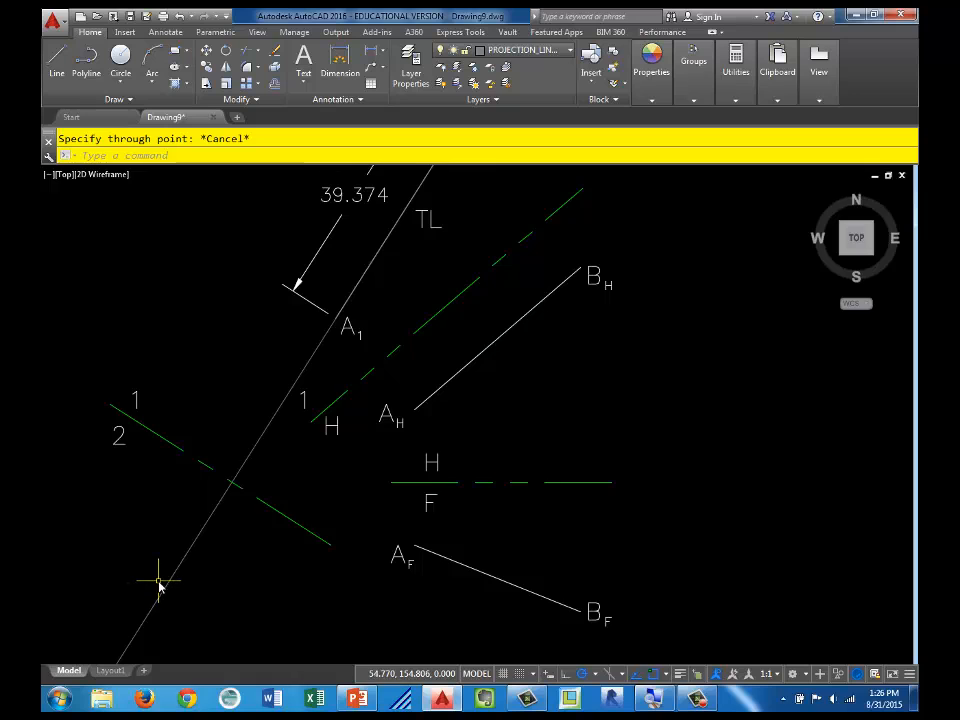
scroll(186, 571, down, 2)
middle_drag(198, 568, 211, 527)
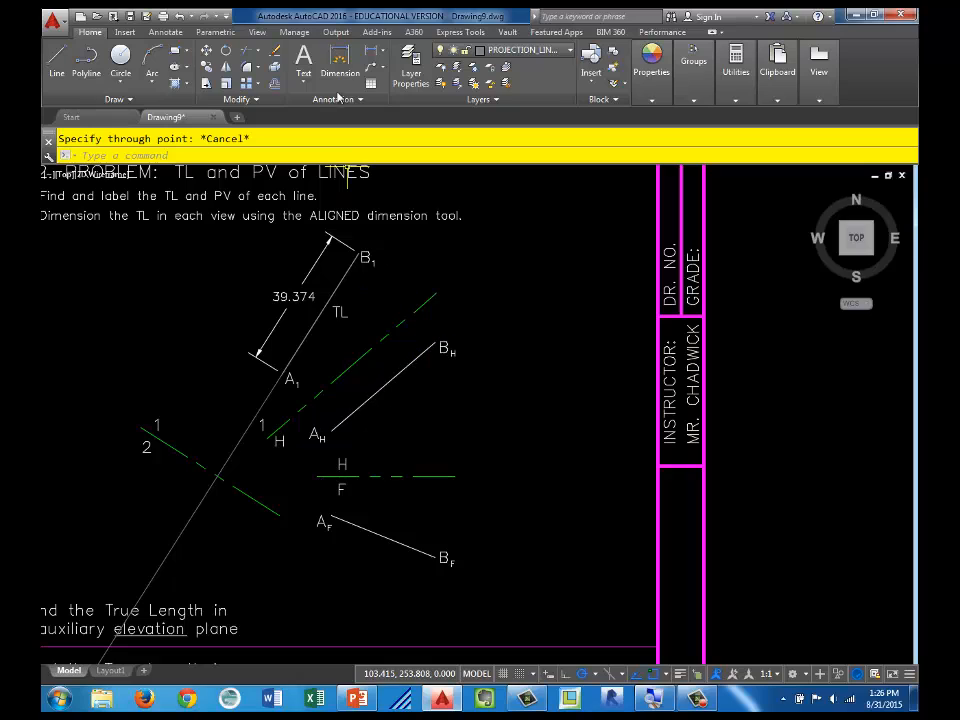
click(276, 86)
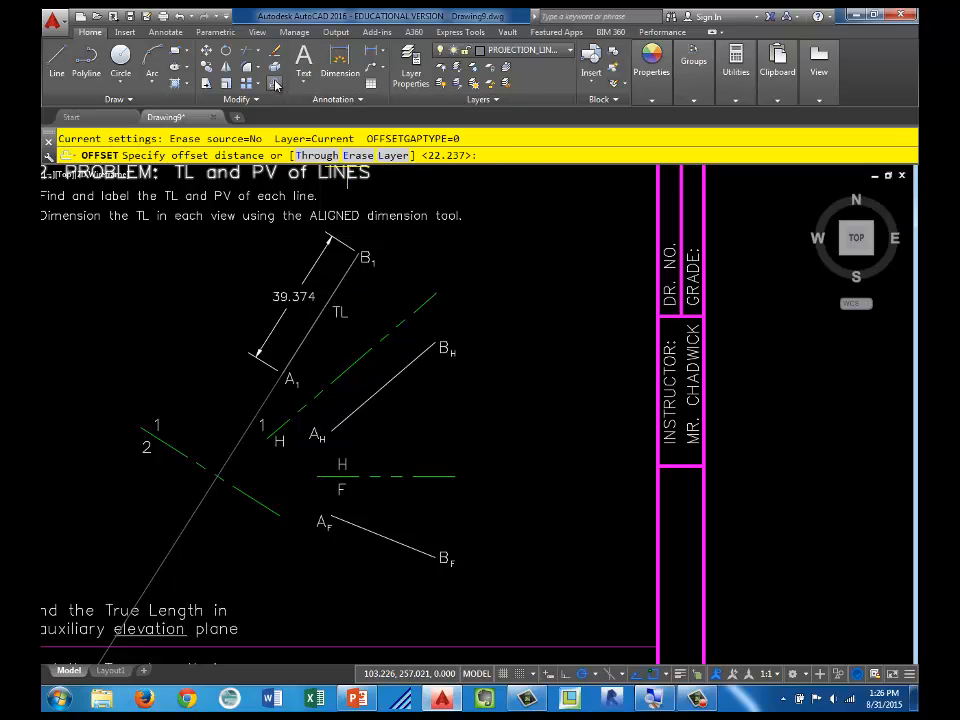
click(435, 344)
click(421, 307)
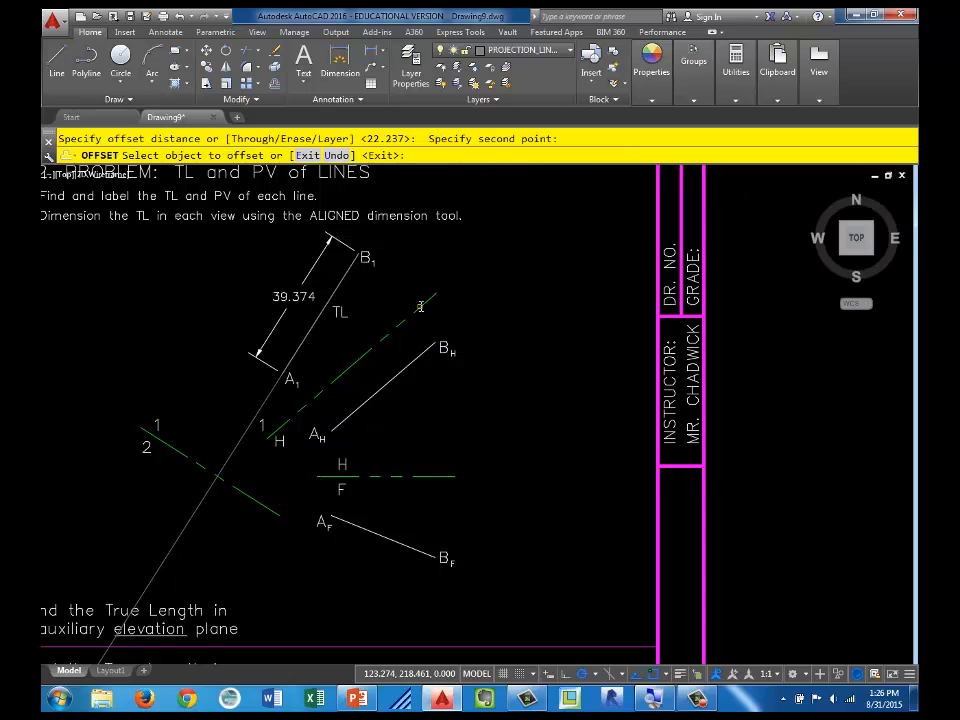
click(181, 452)
click(160, 491)
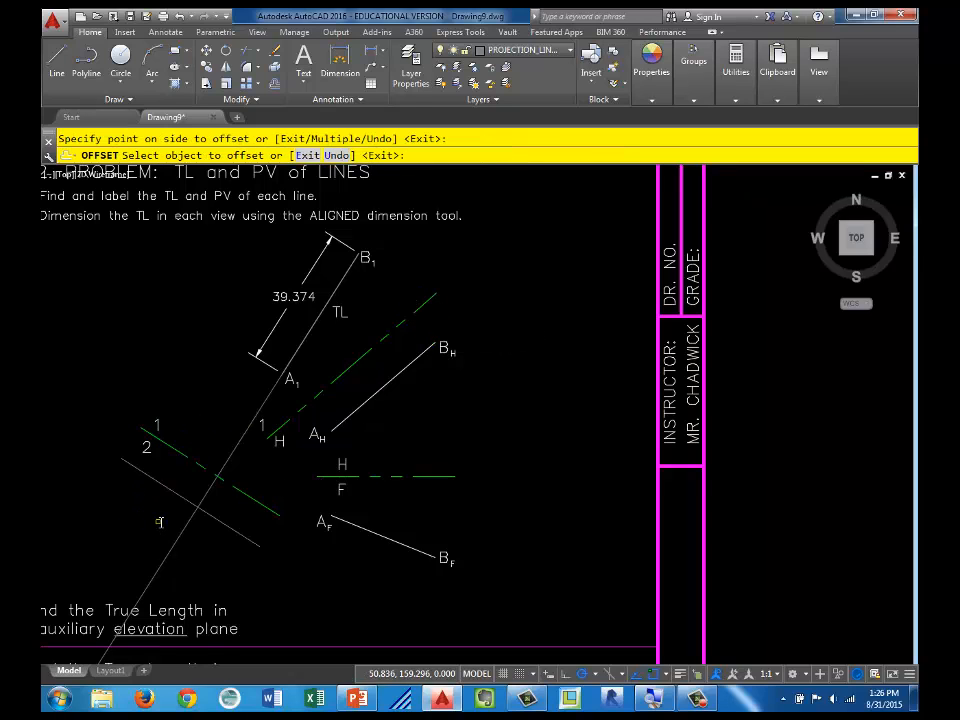
middle_drag(160, 491, 160, 442)
key(Escape)
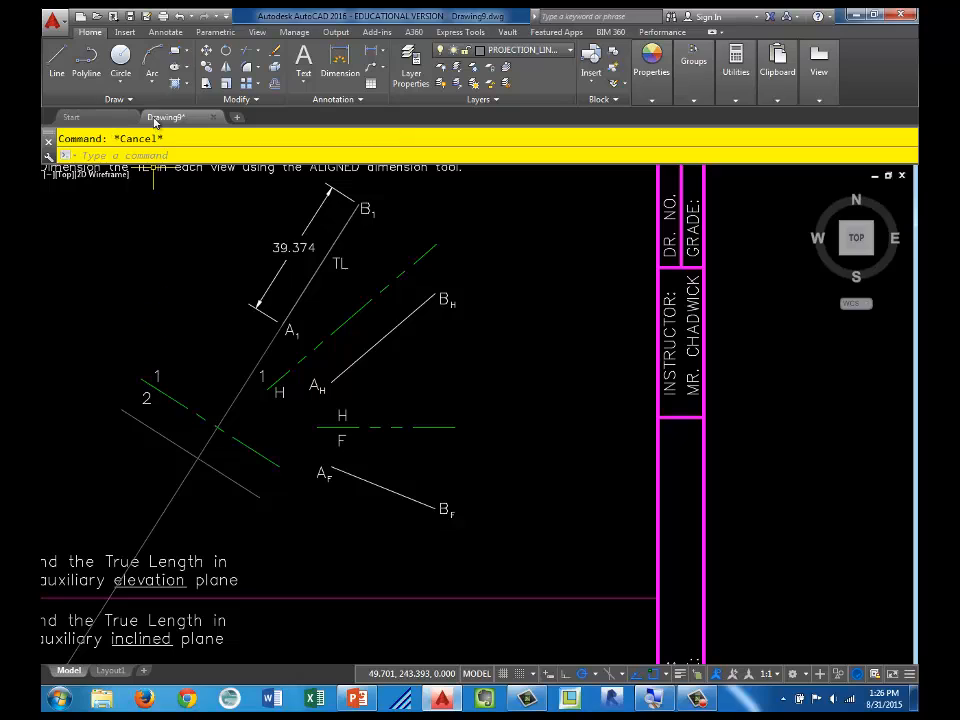
Step: Place a point where the projection ray from B1 crosses the line offset from the 1-2 hinge line
click(120, 99)
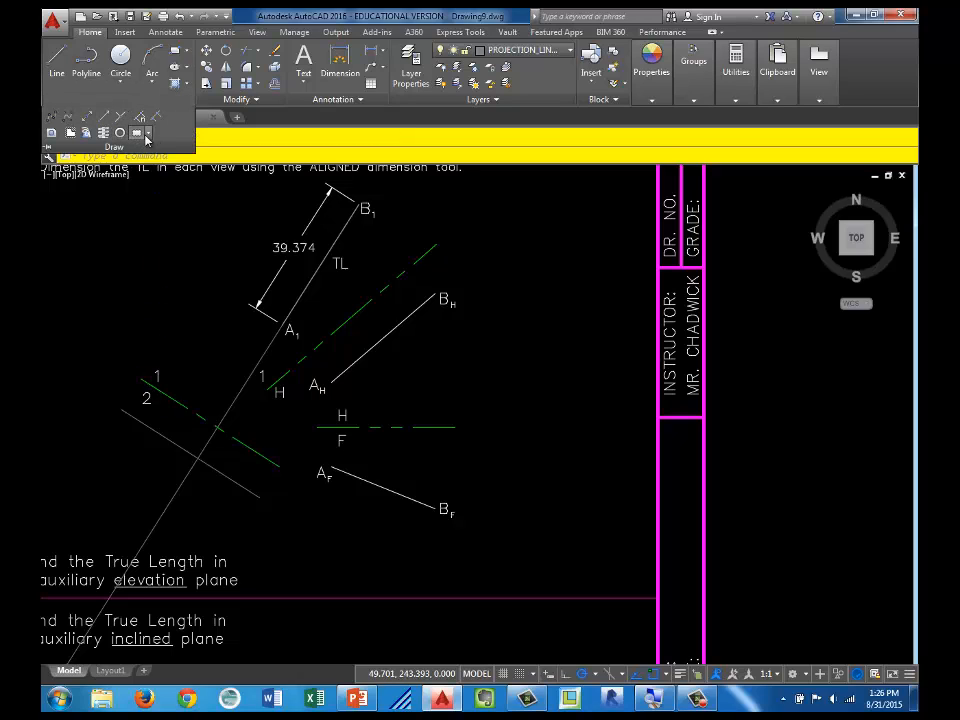
click(120, 132)
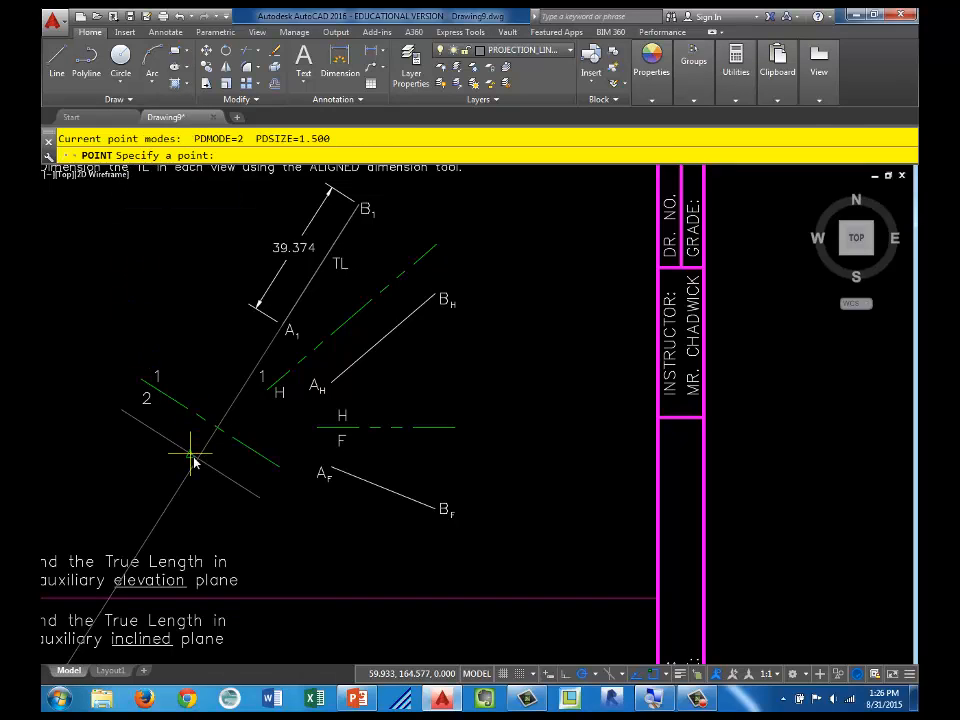
key(Escape)
click(420, 260)
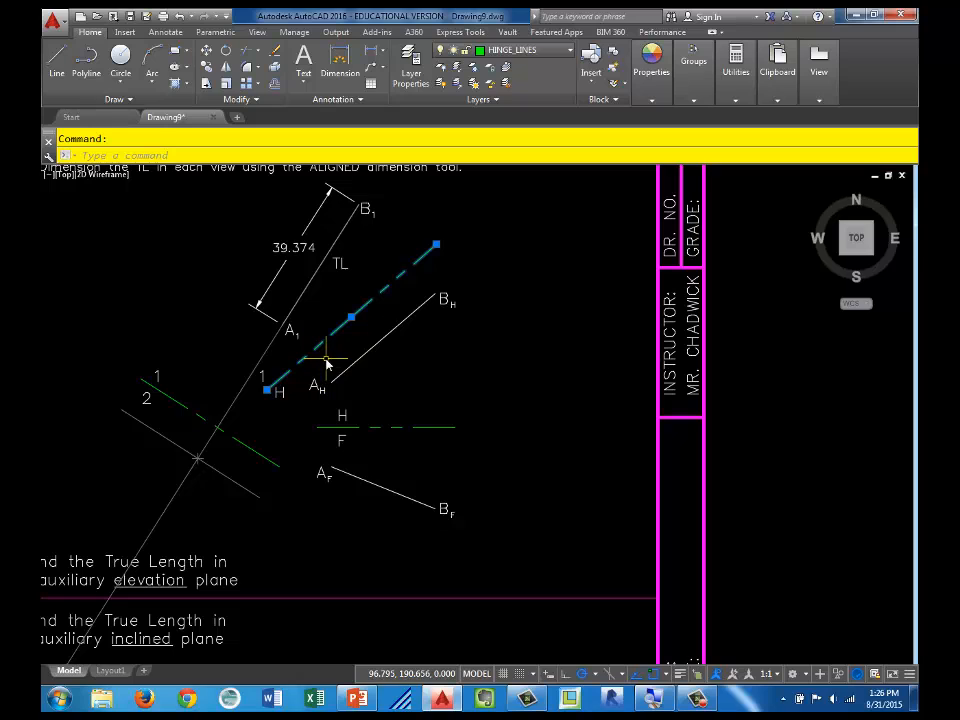
key(Escape)
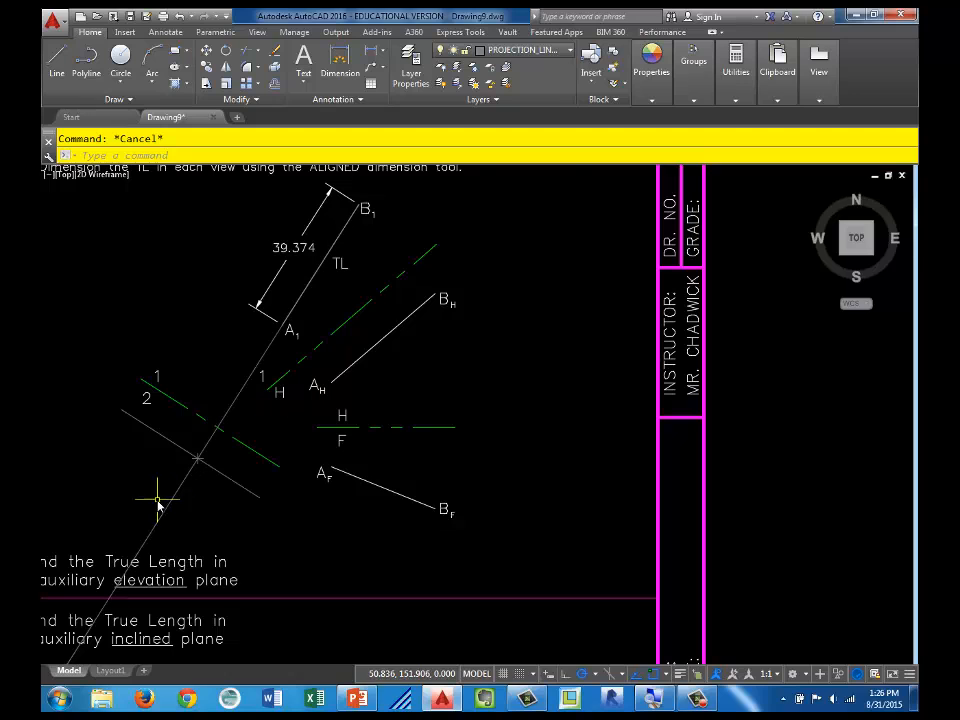
Step: Delete the projection ray along A1-B1 and the offset construction line, keeping the point at their intersection
scroll(219, 497, up, 2)
scroll(225, 457, up, 2)
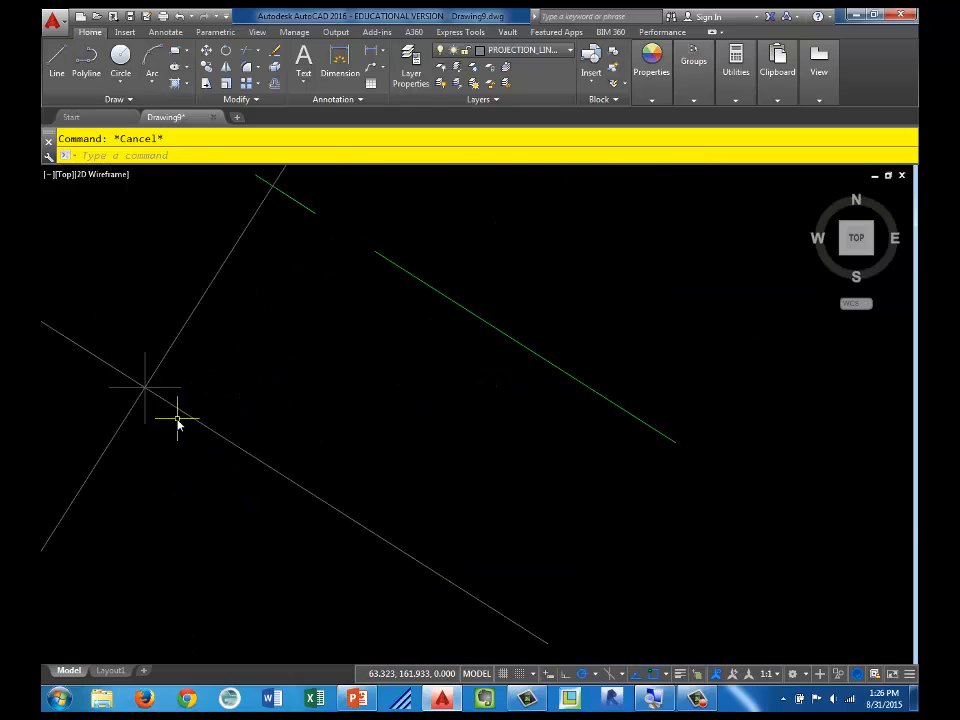
scroll(179, 428, down, 4)
click(197, 440)
click(150, 443)
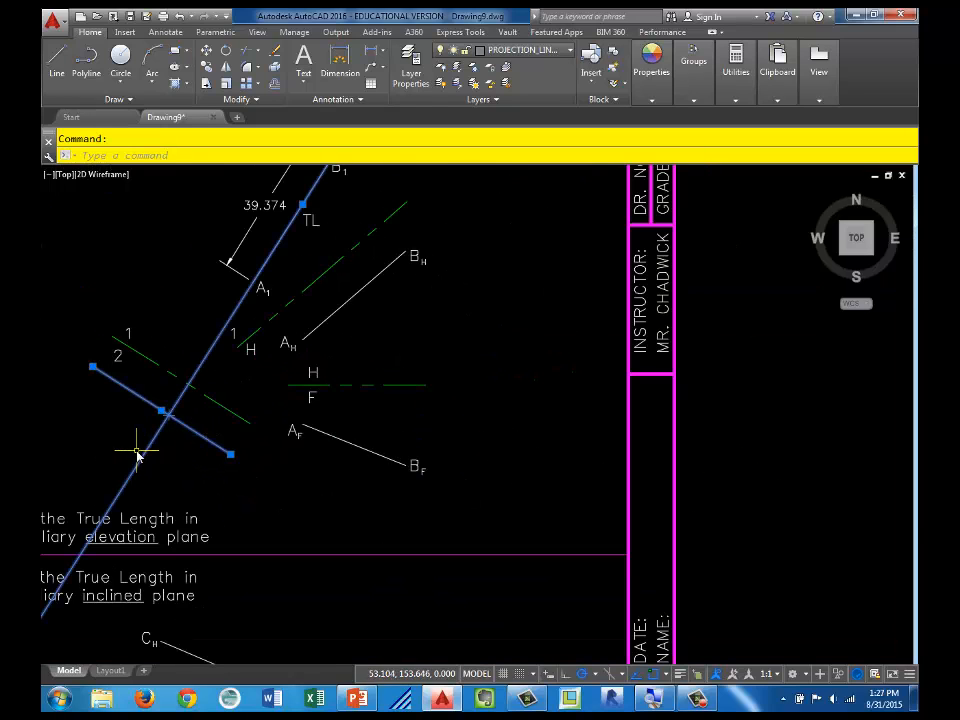
click(114, 443)
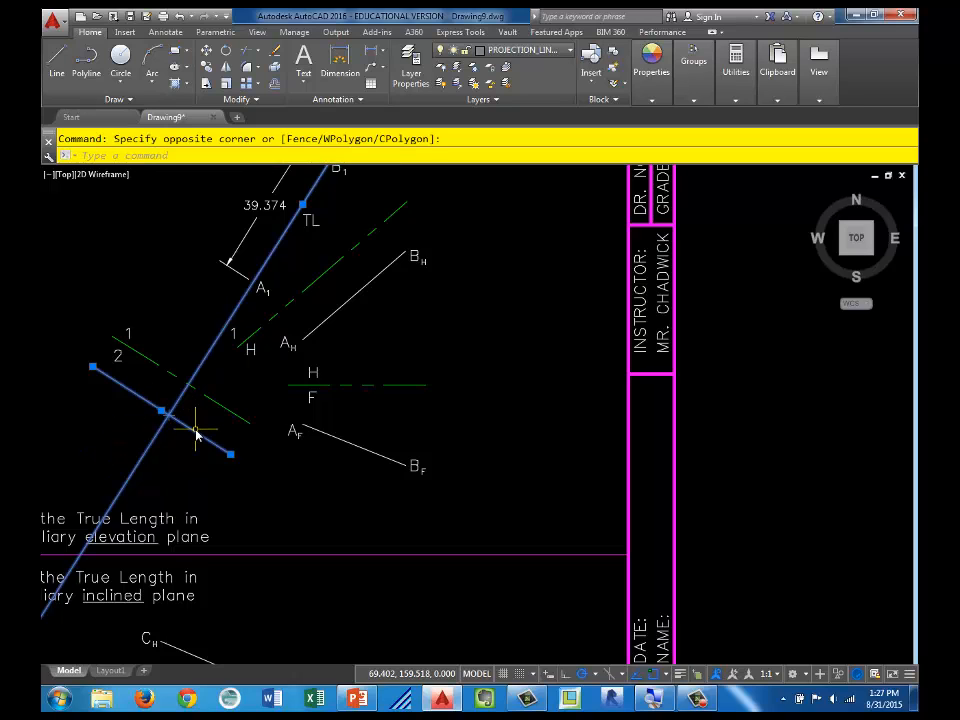
key(Delete)
Step: Move the point marker in auxiliary view 2 to the POINTS layer
scroll(190, 417, up, 4)
middle_drag(217, 428, 284, 437)
scroll(284, 437, down, 2)
click(234, 429)
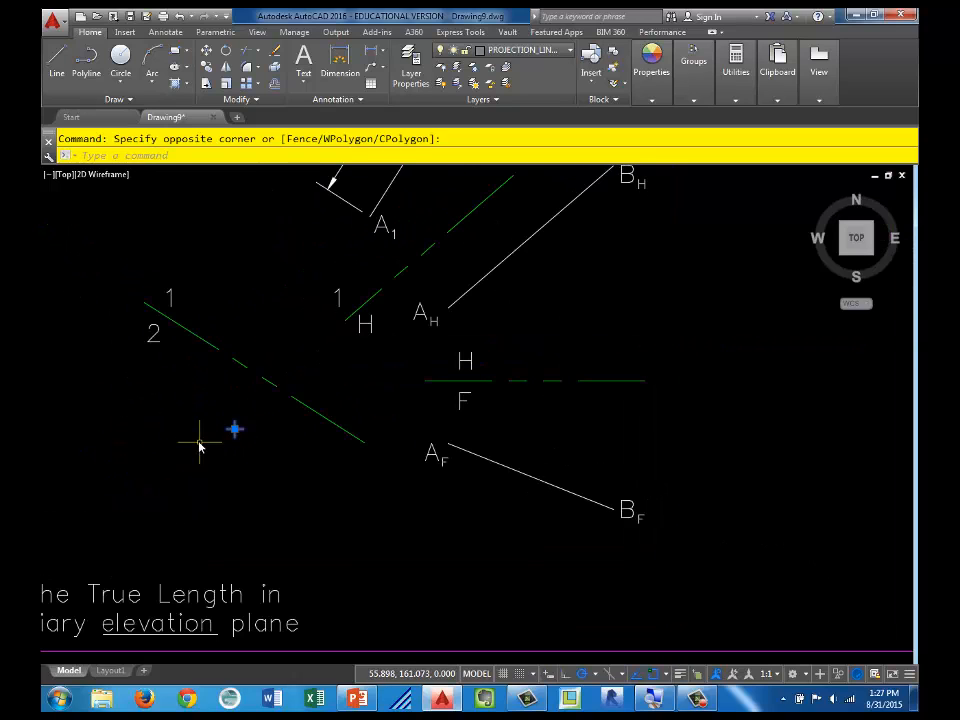
click(527, 50)
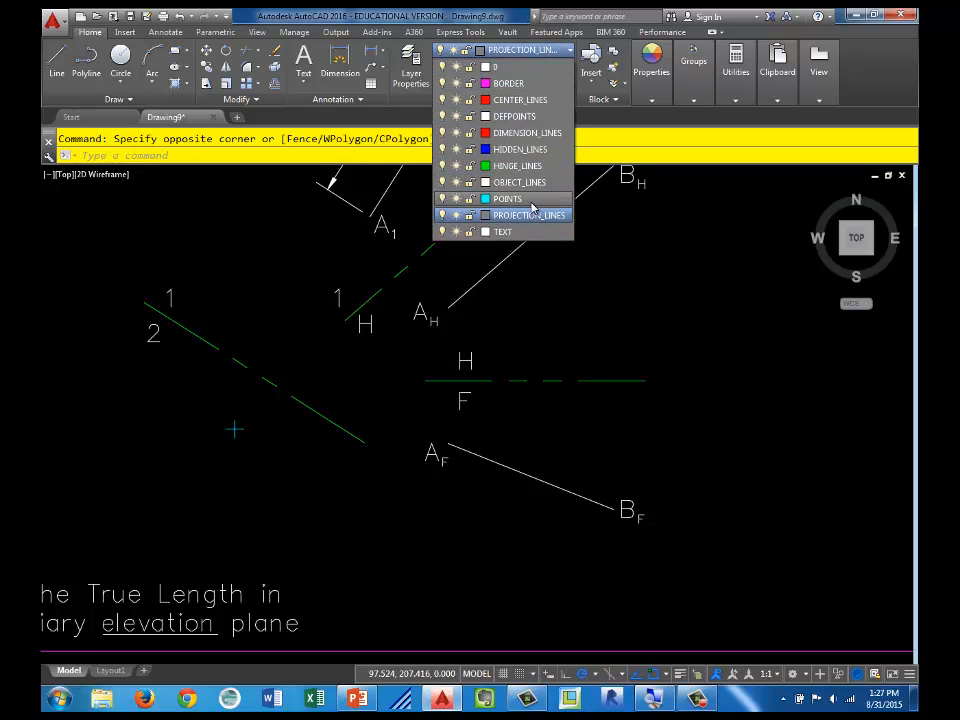
key(Escape)
key(Escape)
scroll(340, 375, up, 2)
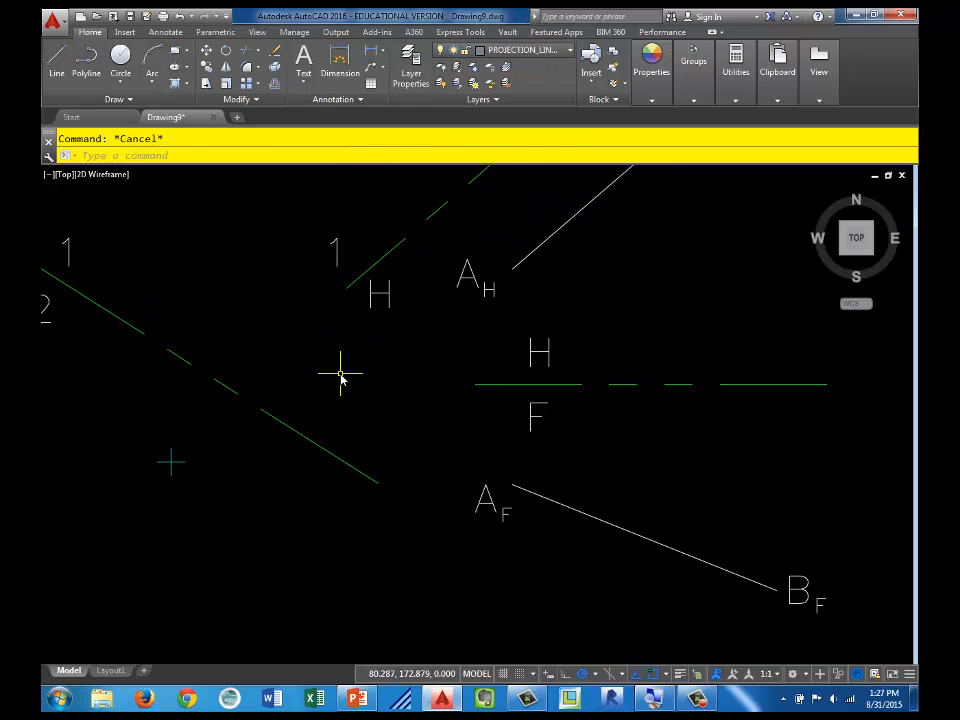
Step: Make OBJECT_LINES the current layer and add the multiline text PV just above the point marker
click(535, 51)
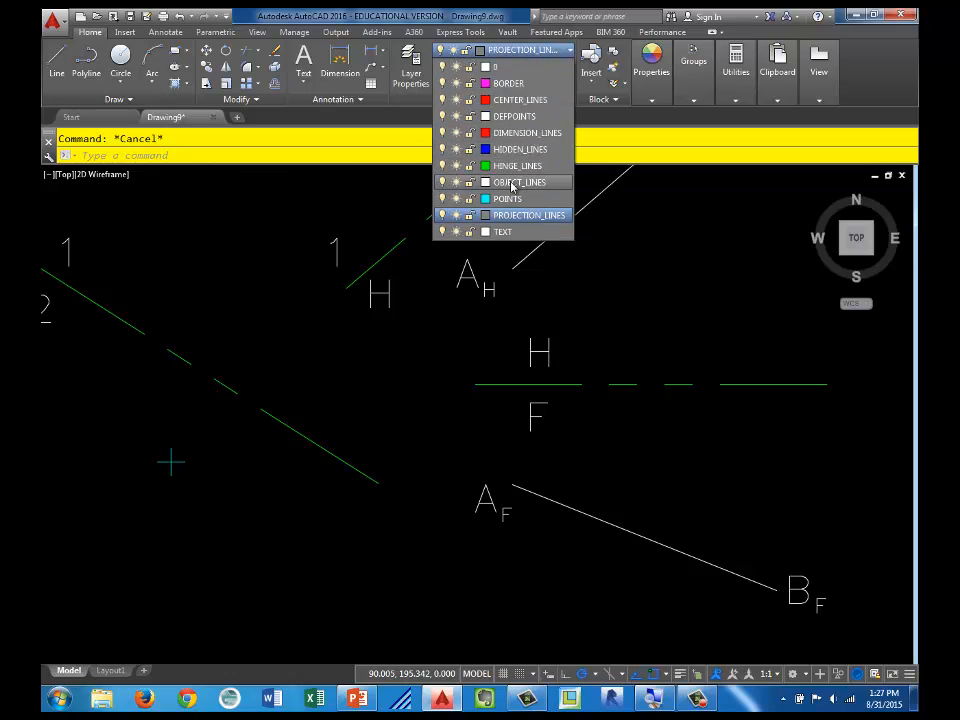
click(512, 186)
click(303, 62)
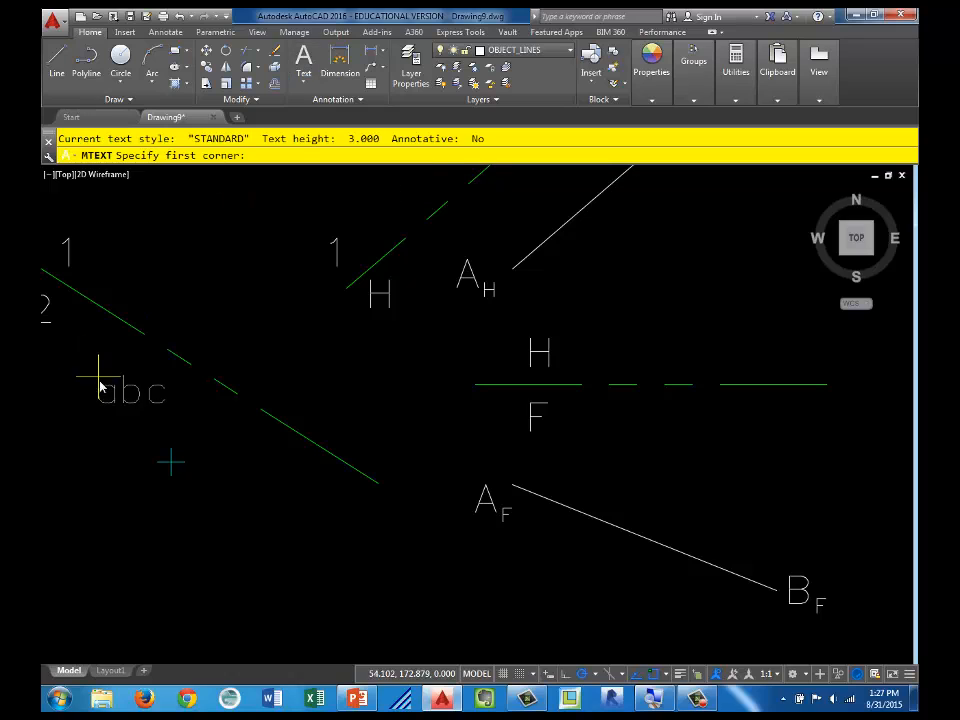
click(112, 384)
click(212, 442)
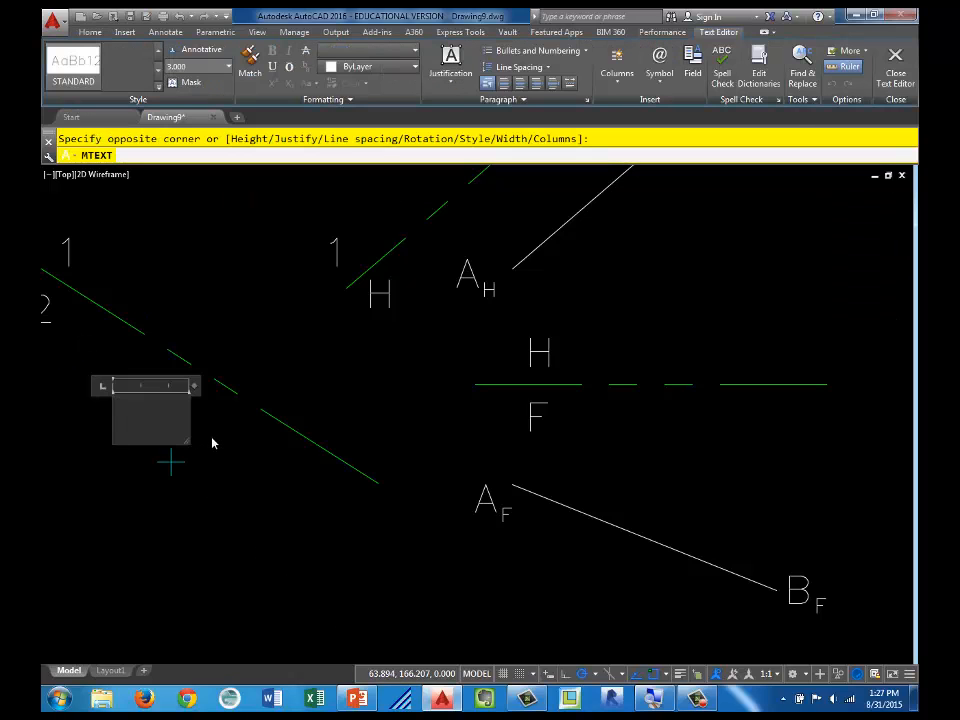
text(PV)
click(212, 509)
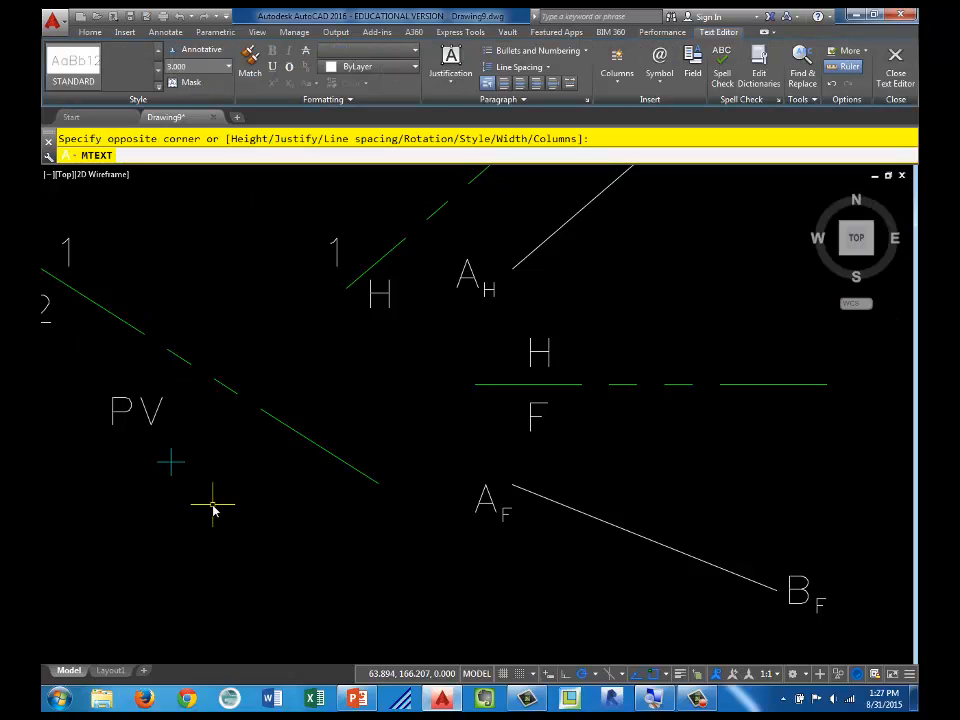
scroll(385, 465, down, 3)
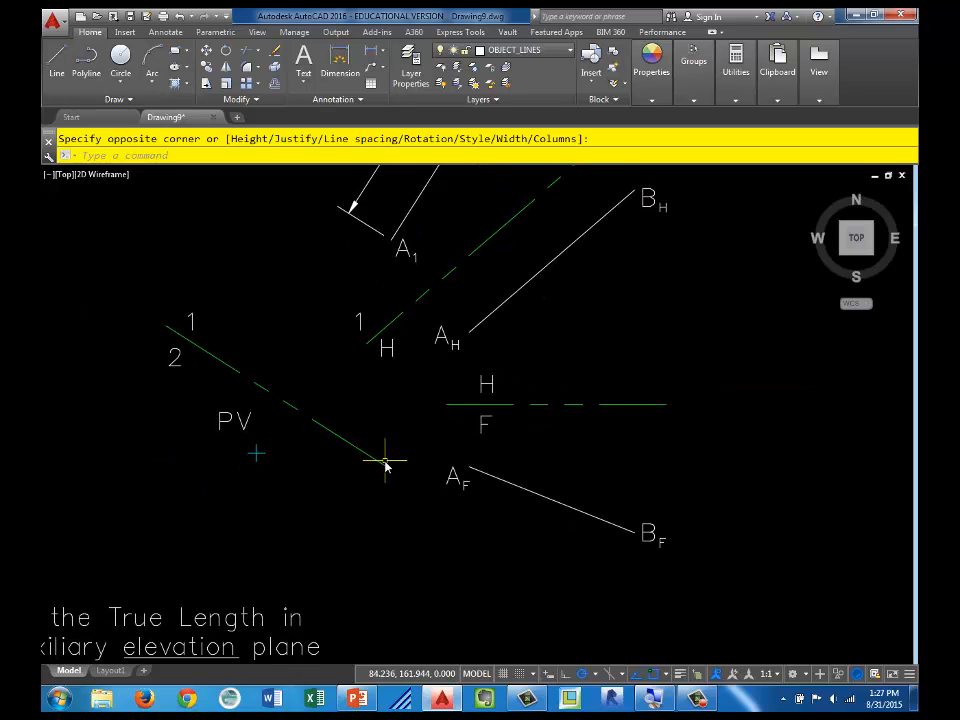
Step: Copy the A1 label twice, placing the copies side by side just below the point marker
middle_drag(386, 312, 386, 380)
scroll(390, 330, up, 2)
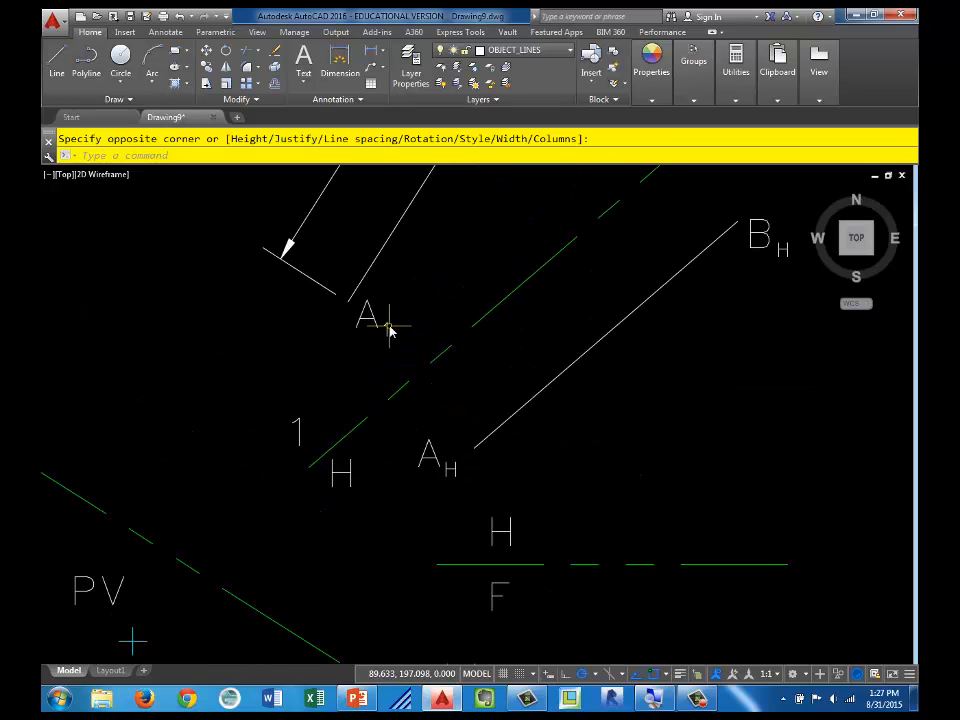
click(385, 325)
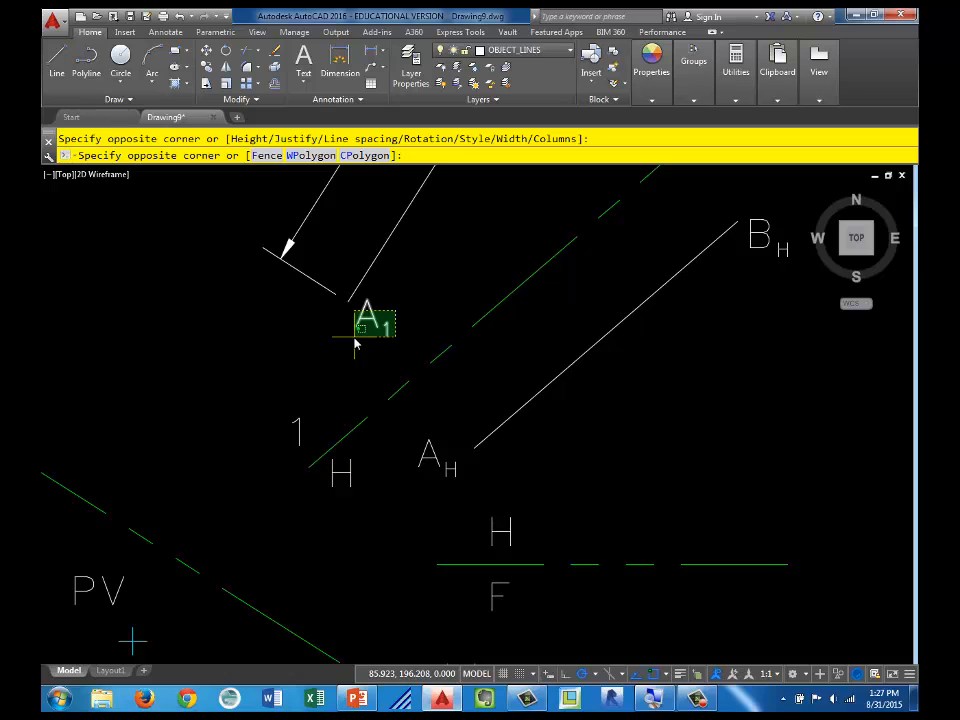
click(356, 340)
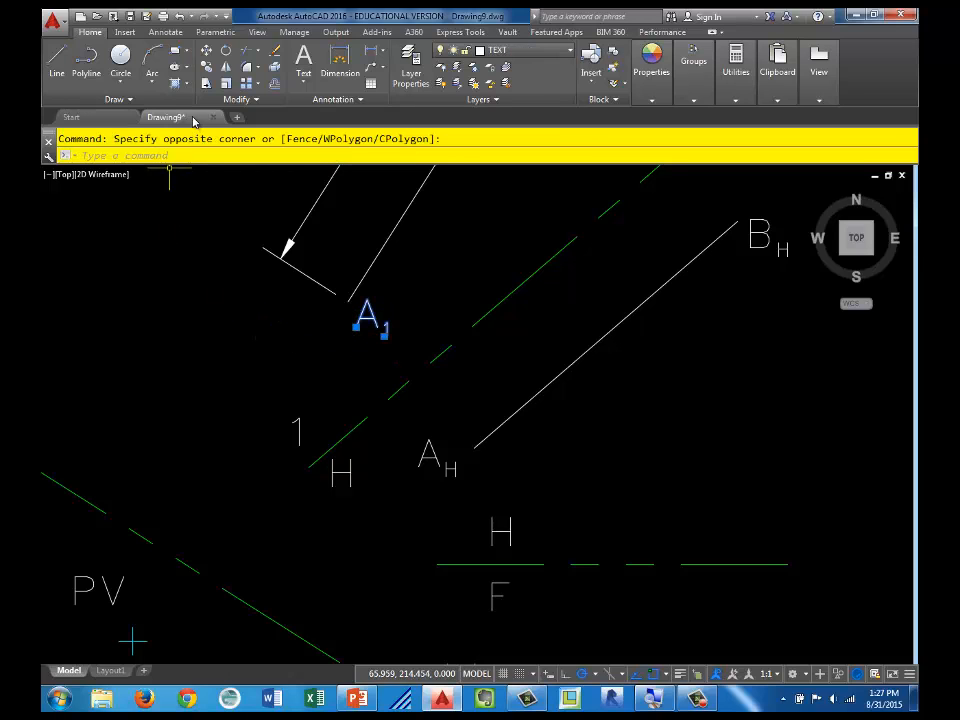
click(207, 66)
click(370, 318)
scroll(343, 293, down, 3)
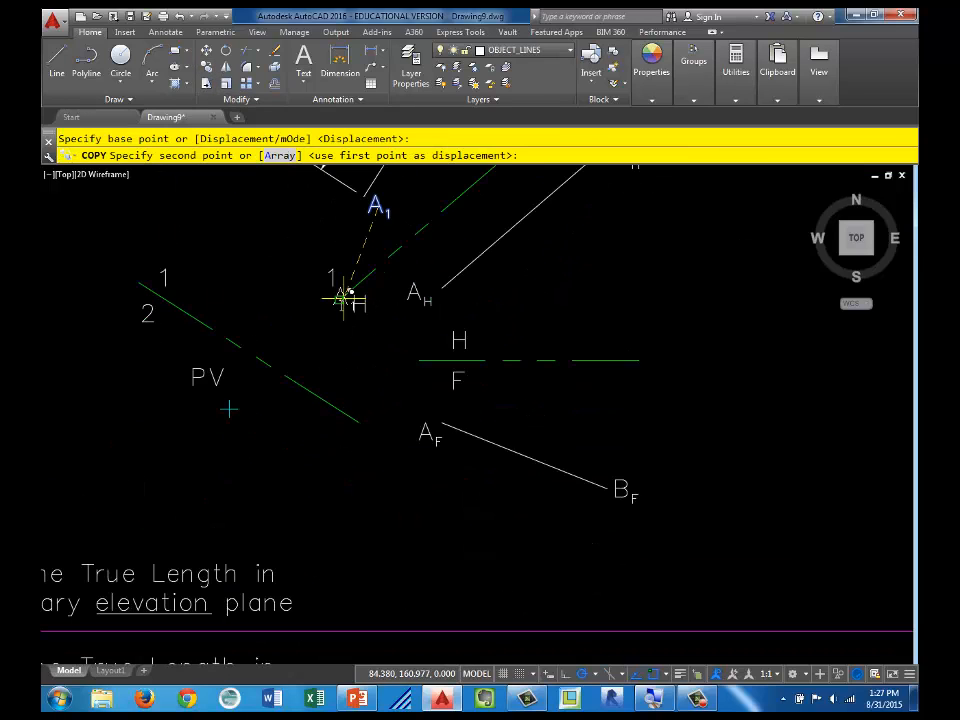
scroll(218, 425, up, 3)
click(256, 422)
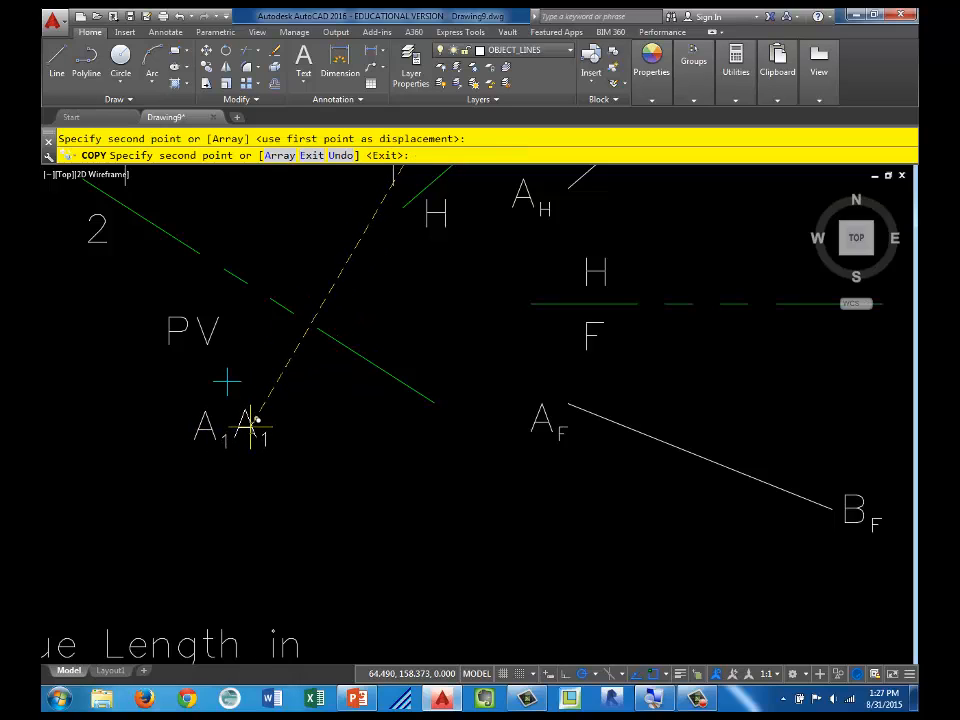
key(Escape)
key(Escape)
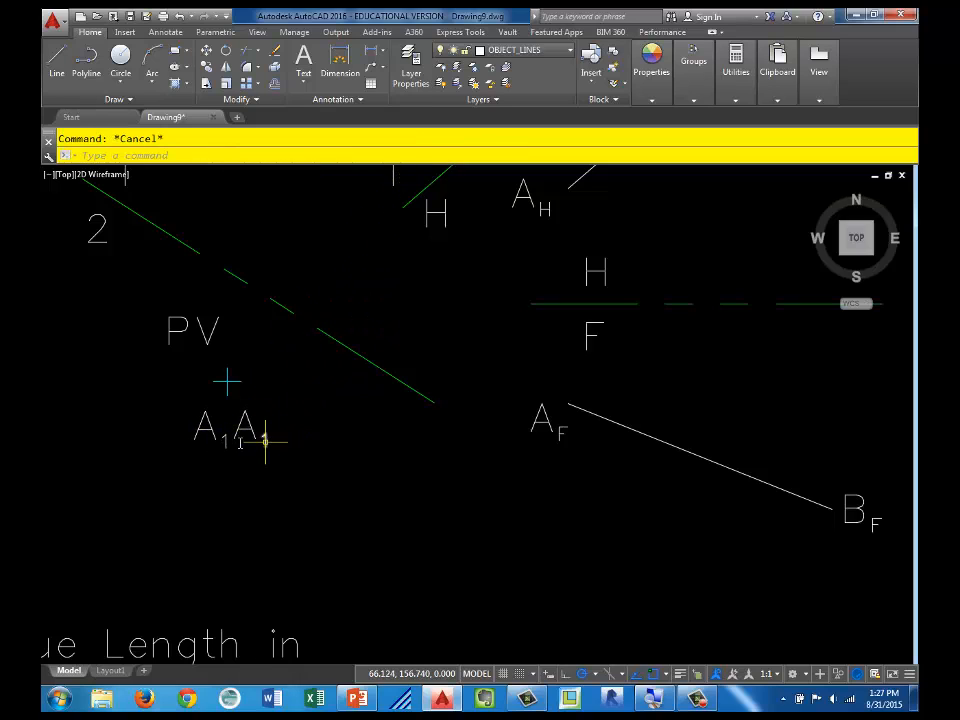
Step: Edit the two copied labels below the point marker to read A2 and B2, keeping the numbers as subscripts
double_click(226, 440)
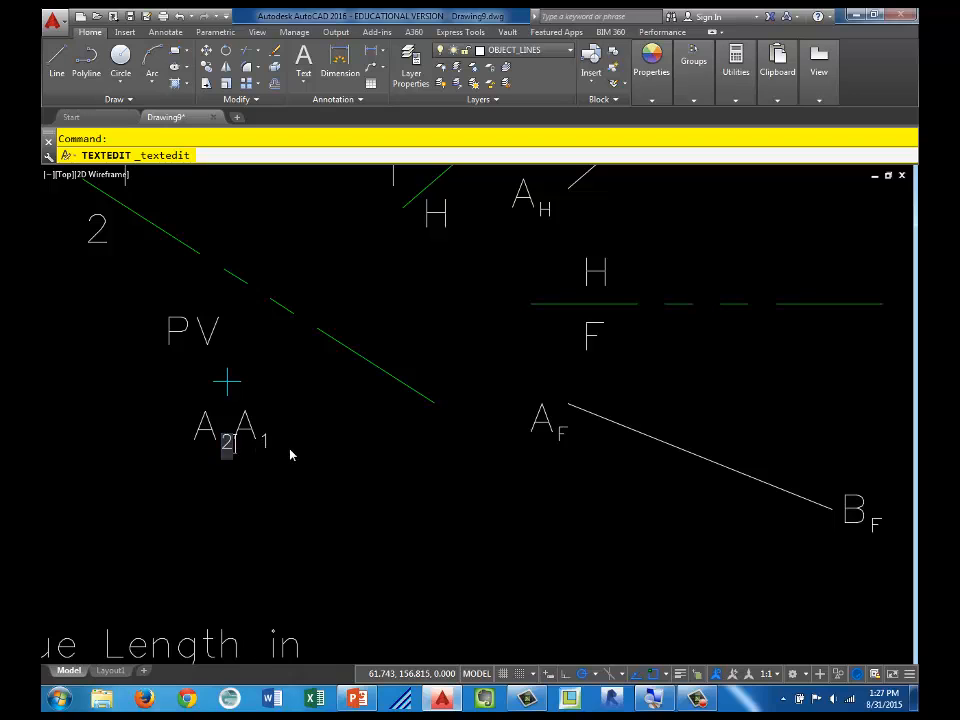
click(291, 455)
double_click(265, 443)
text(2)
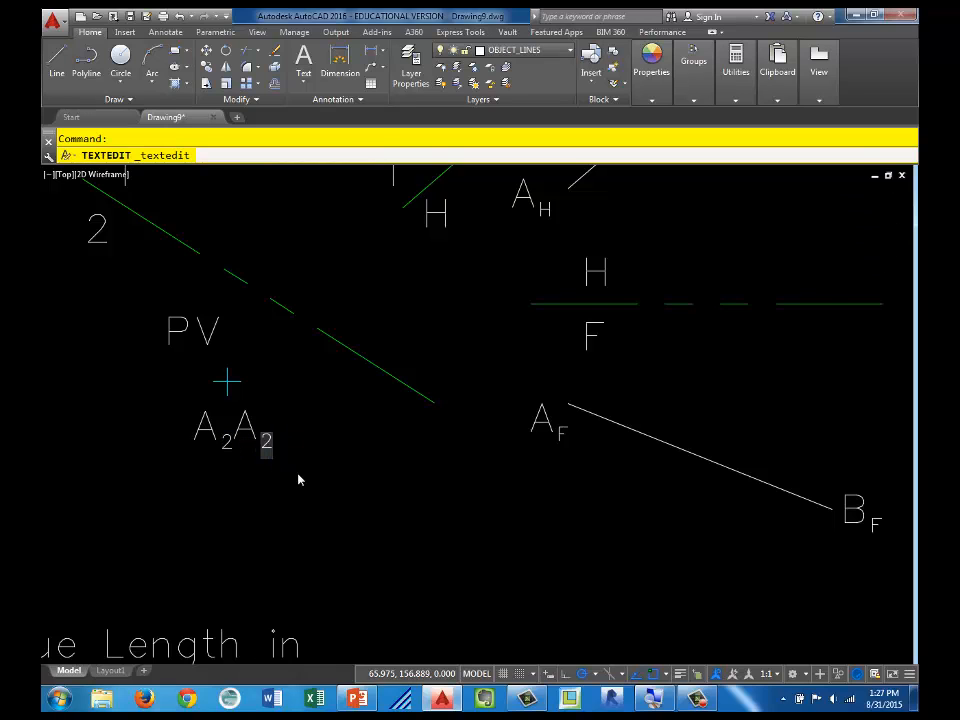
click(356, 400)
middle_drag(357, 409, 343, 563)
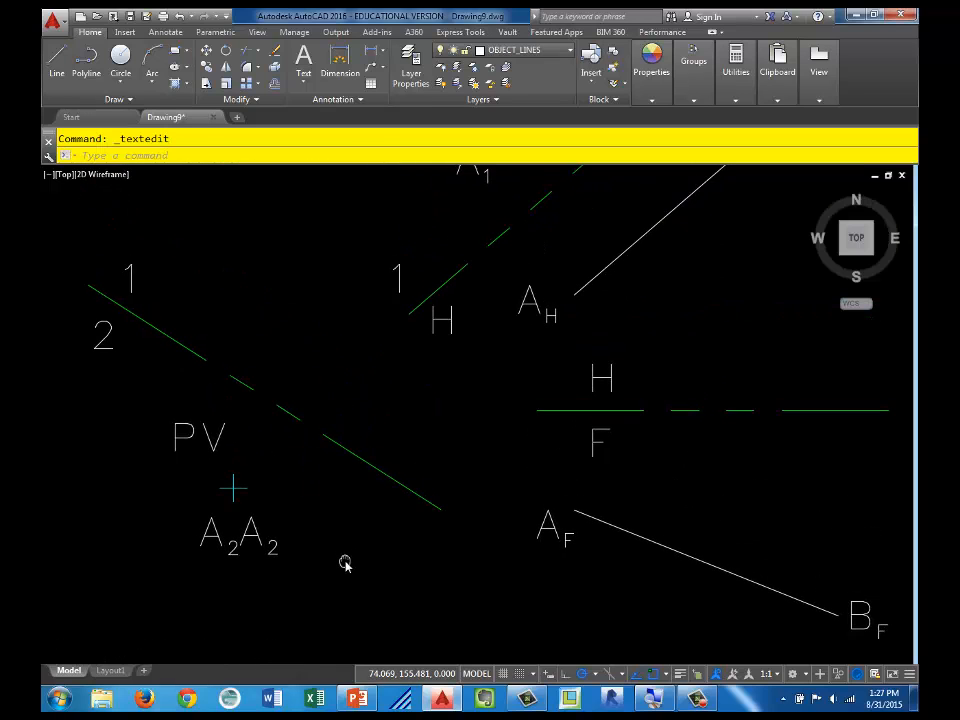
scroll(321, 546, down, 2)
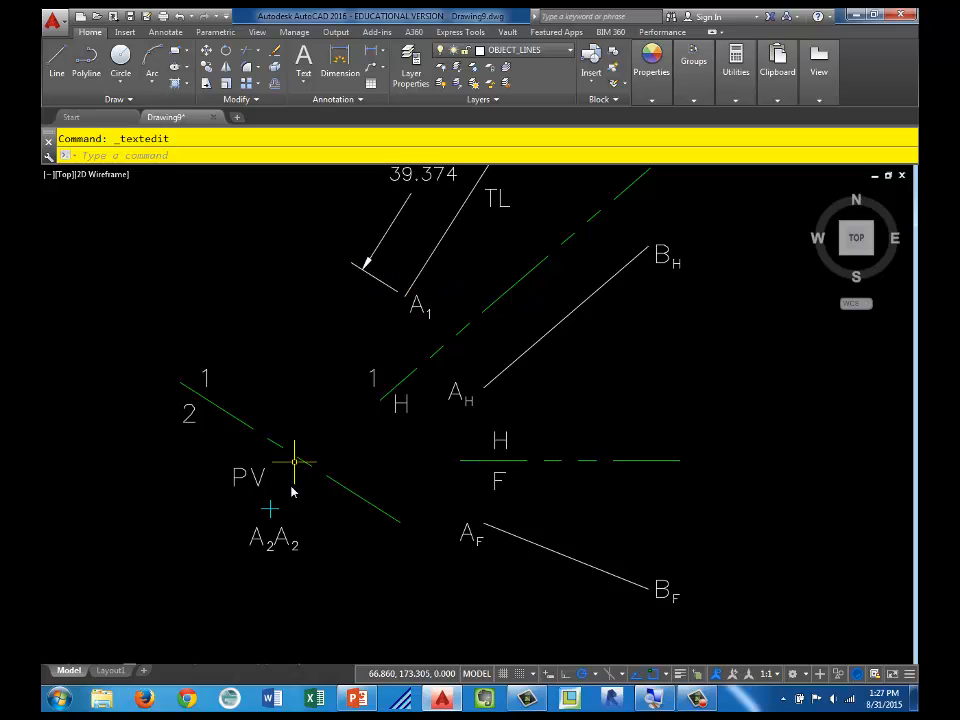
double_click(283, 540)
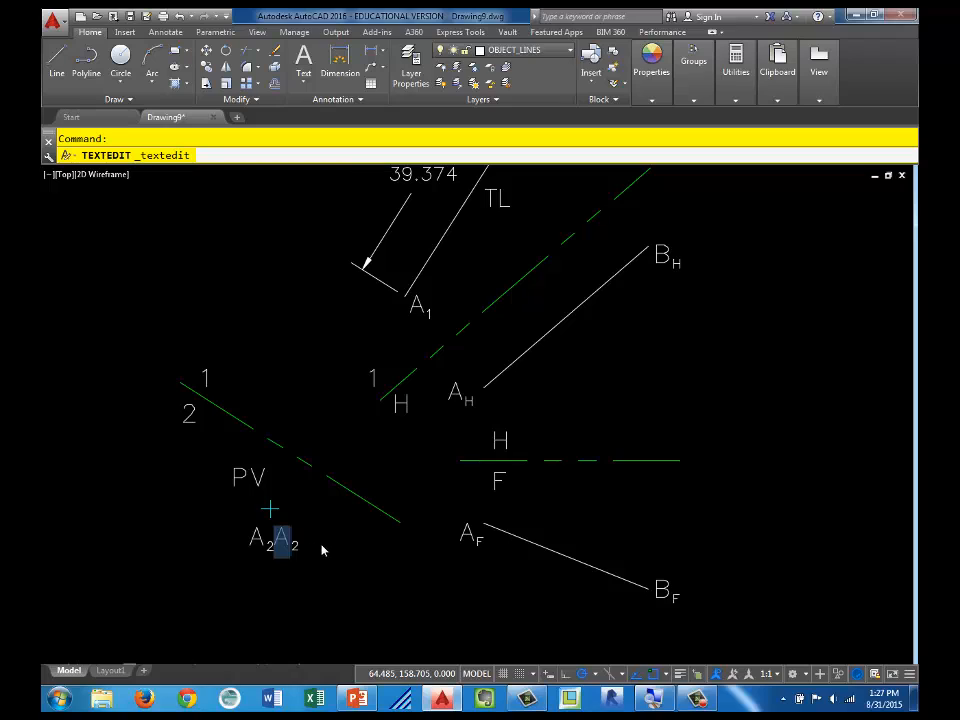
click(332, 590)
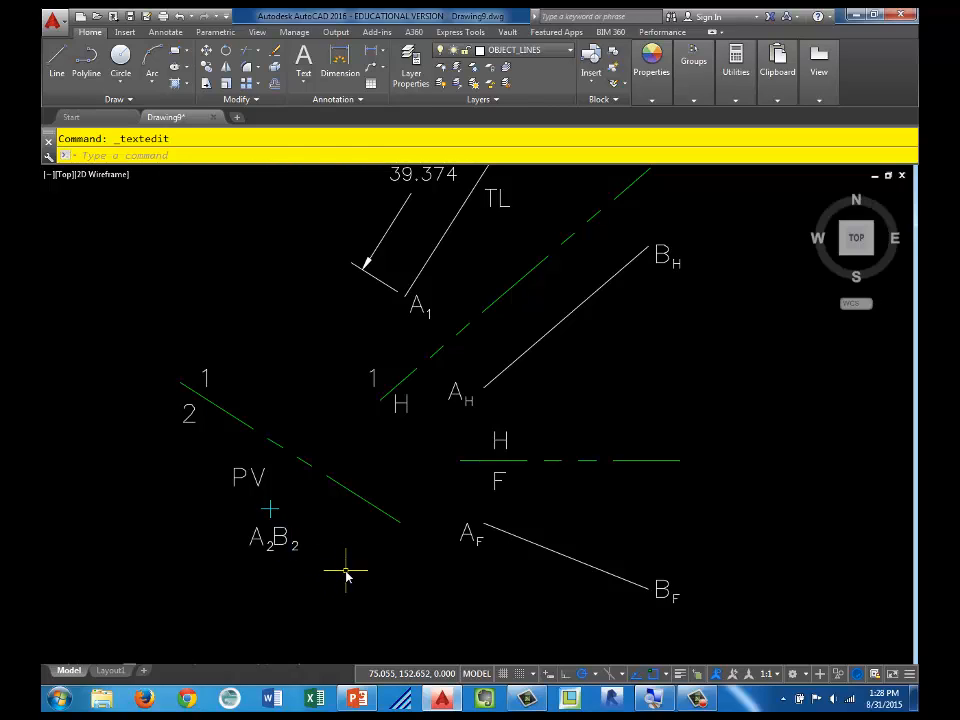
Step: Make HINGE_LINES the current layer, ready for the views of line CD in problem 2
scroll(404, 597, down, 2)
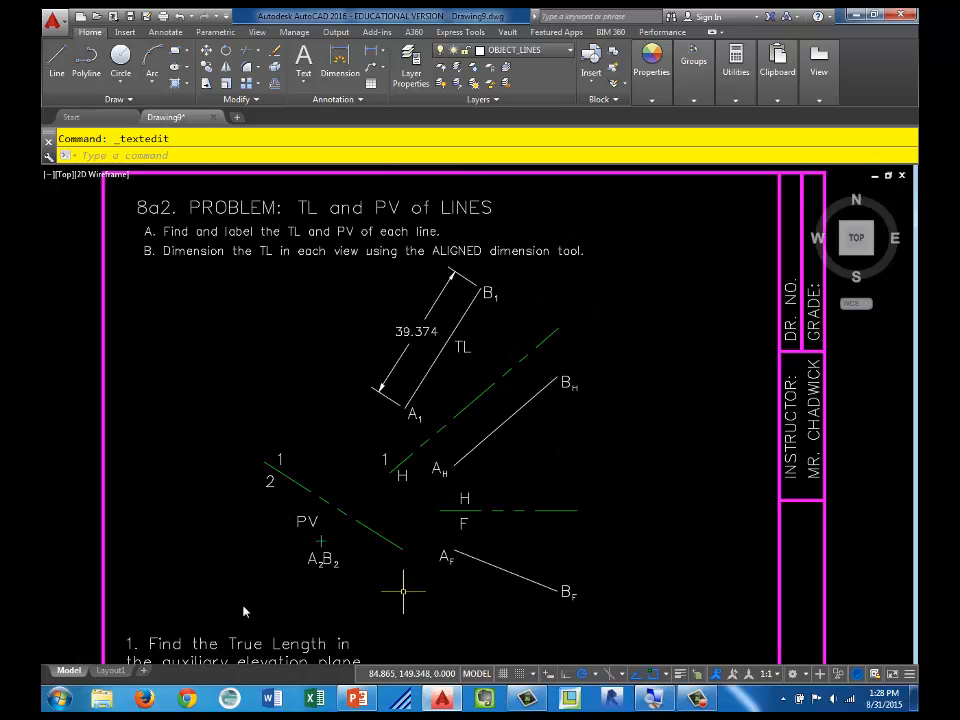
middle_drag(506, 527, 476, 313)
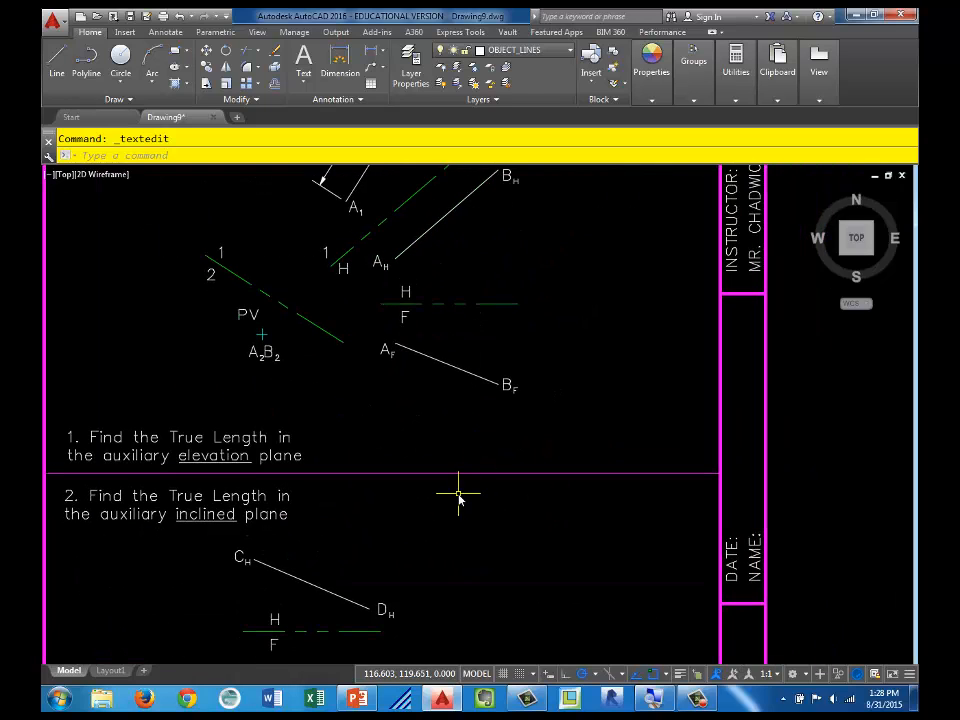
middle_drag(458, 497, 531, 345)
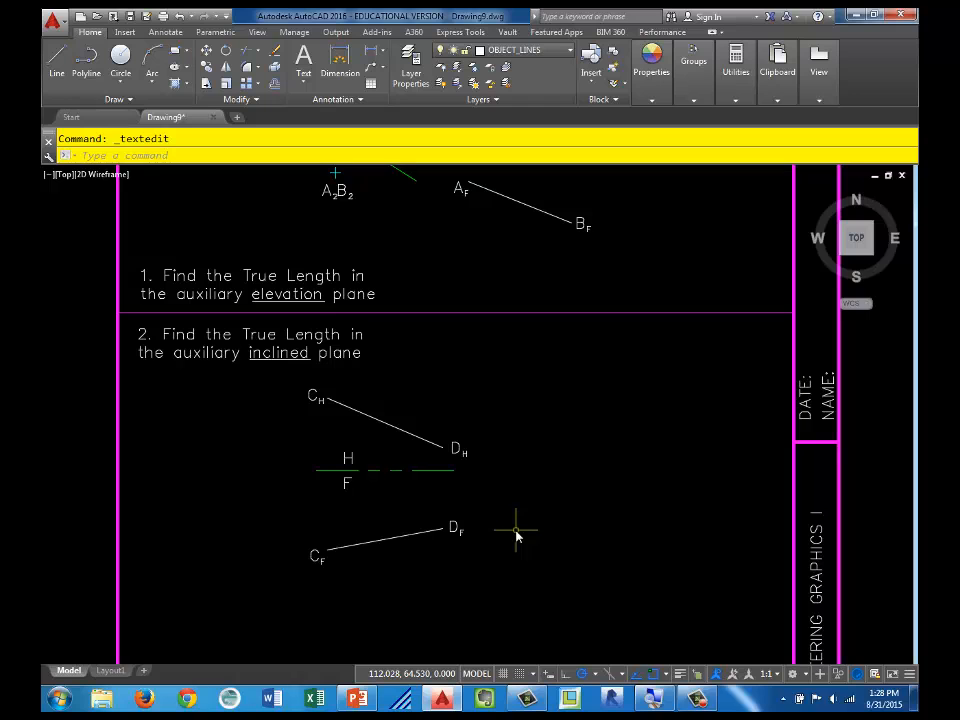
scroll(516, 537, down, 4)
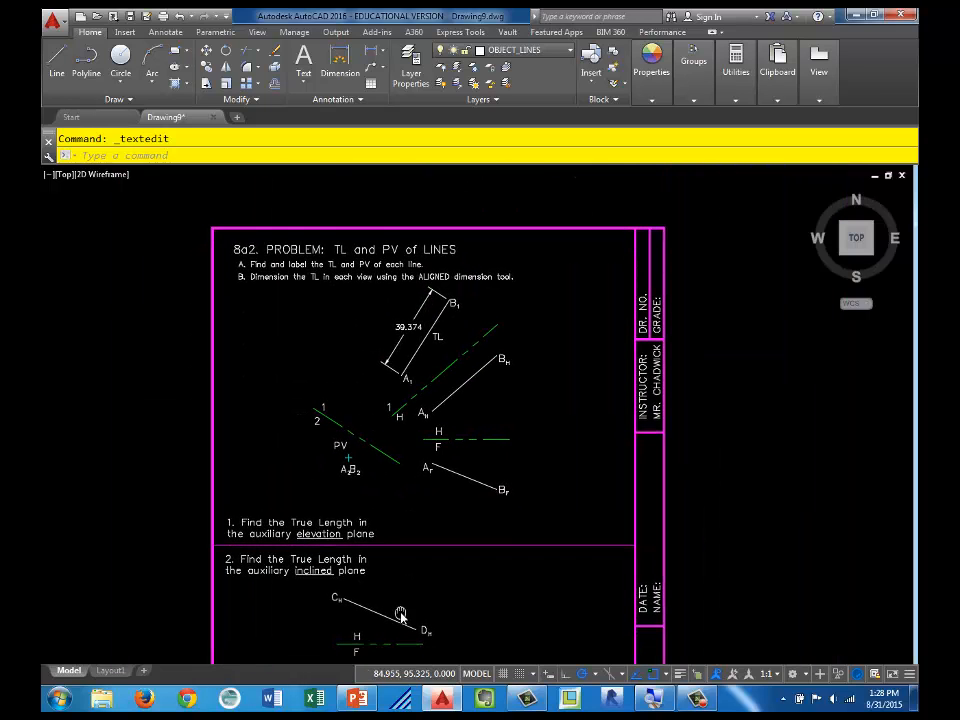
mouse_move(349, 625)
middle_down()
mouse_move(377, 486)
mouse_move(381, 514)
middle_up()
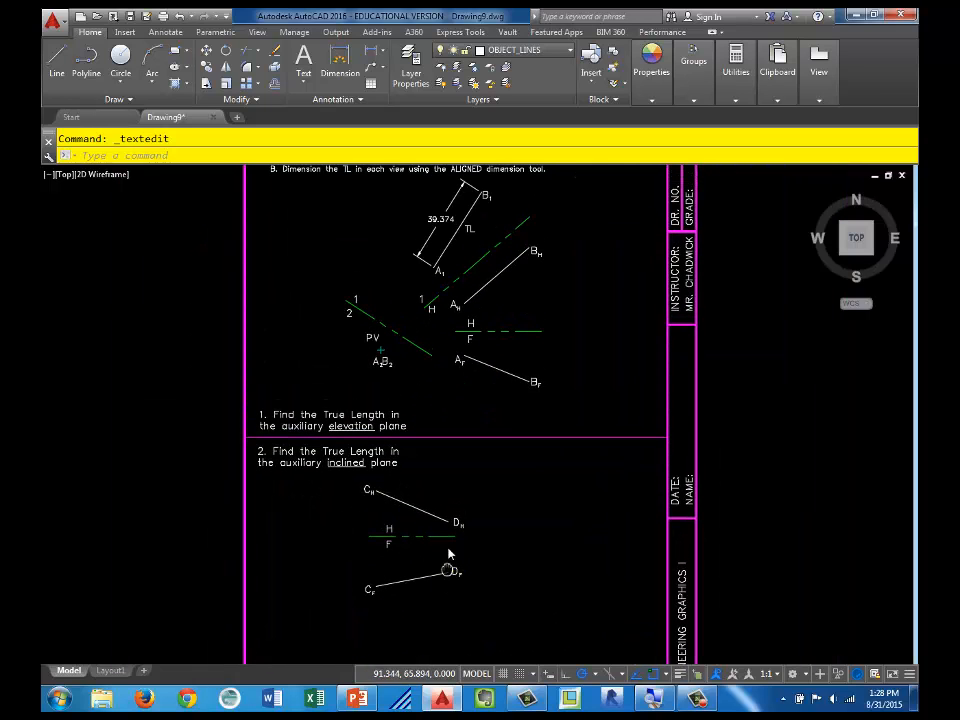
middle_drag(450, 561, 455, 500)
scroll(455, 502, up, 2)
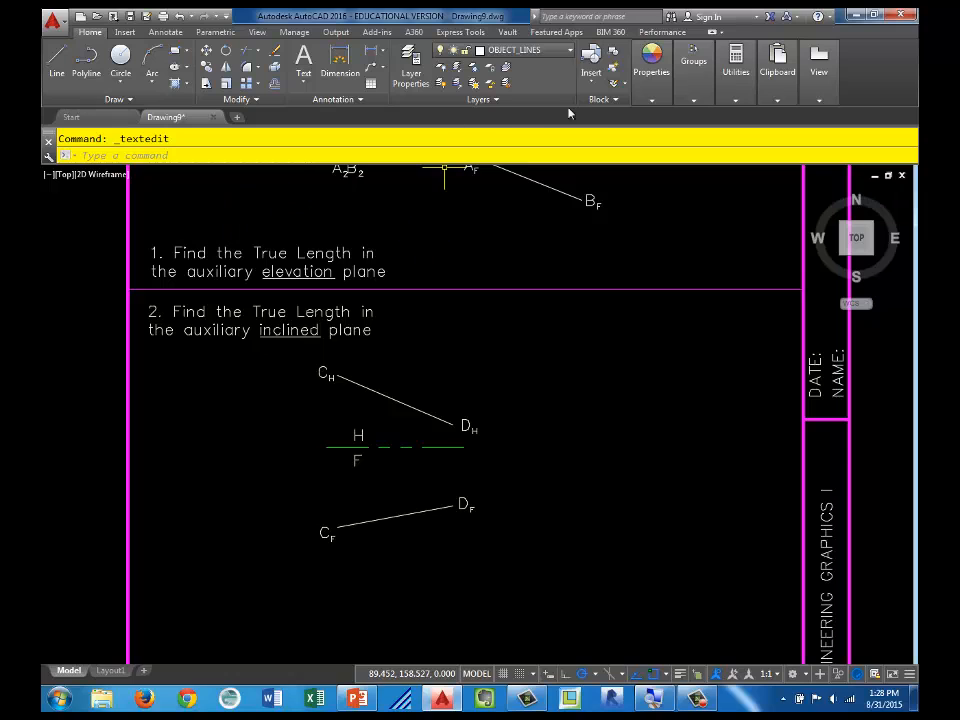
click(515, 50)
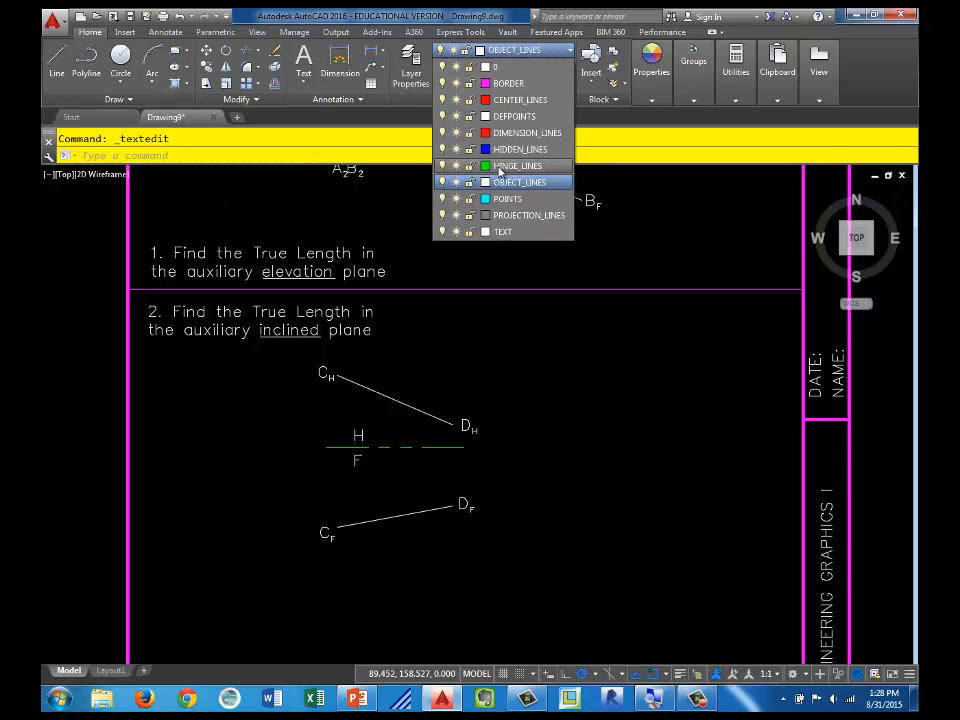
click(499, 168)
middle_drag(476, 428, 481, 397)
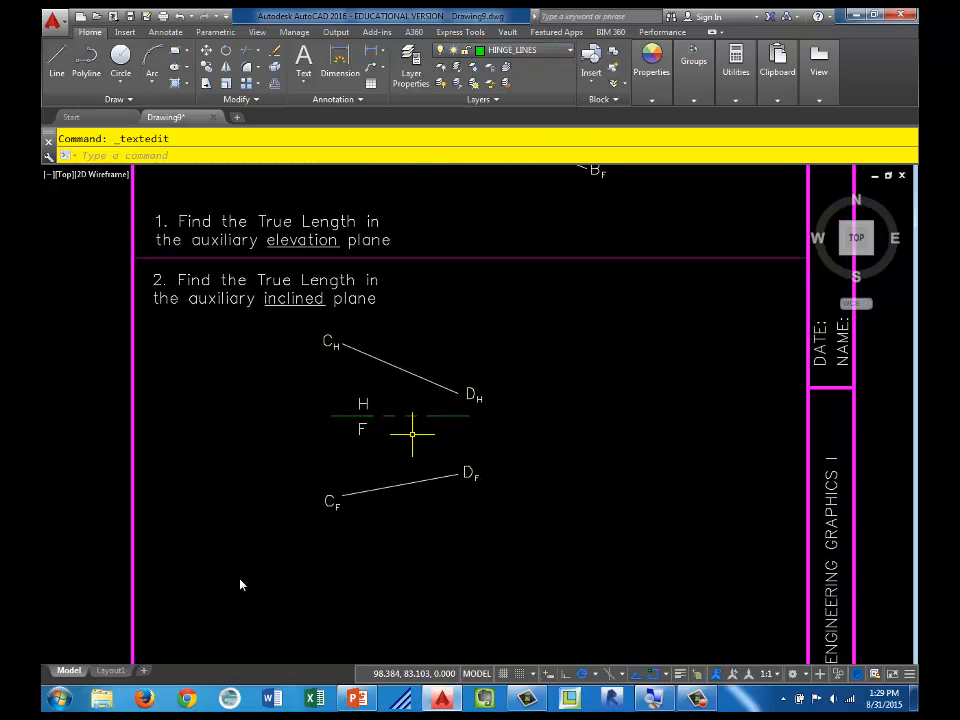
Step: Draw a hinge line about 72 units long just below the front view, parallel to line CF-DF
text(l)
key(Return)
click(288, 550)
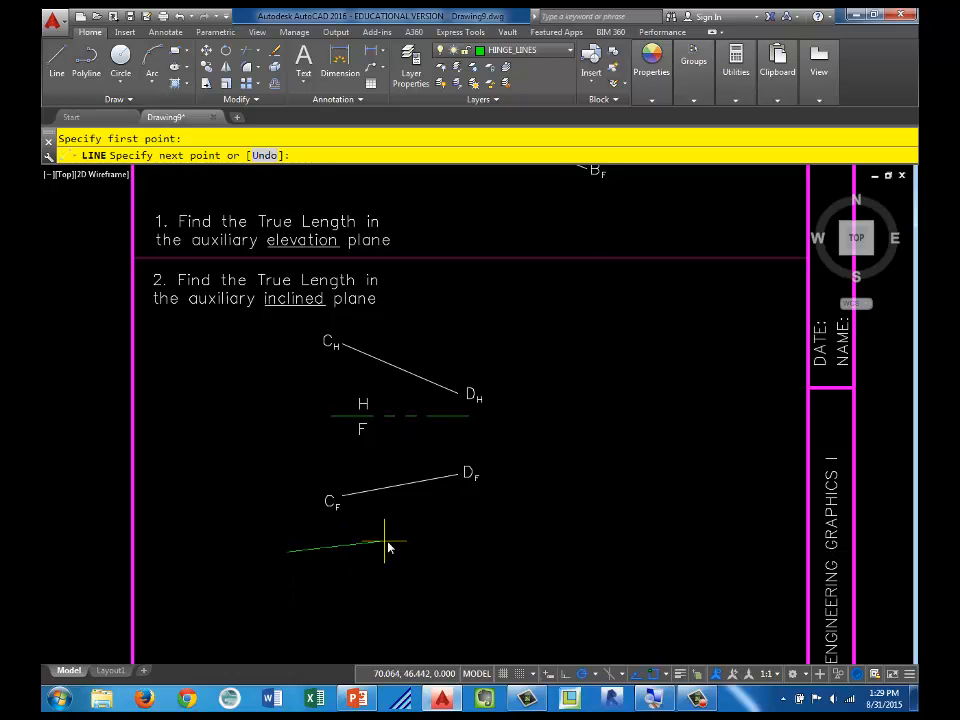
shift+right_click(430, 522)
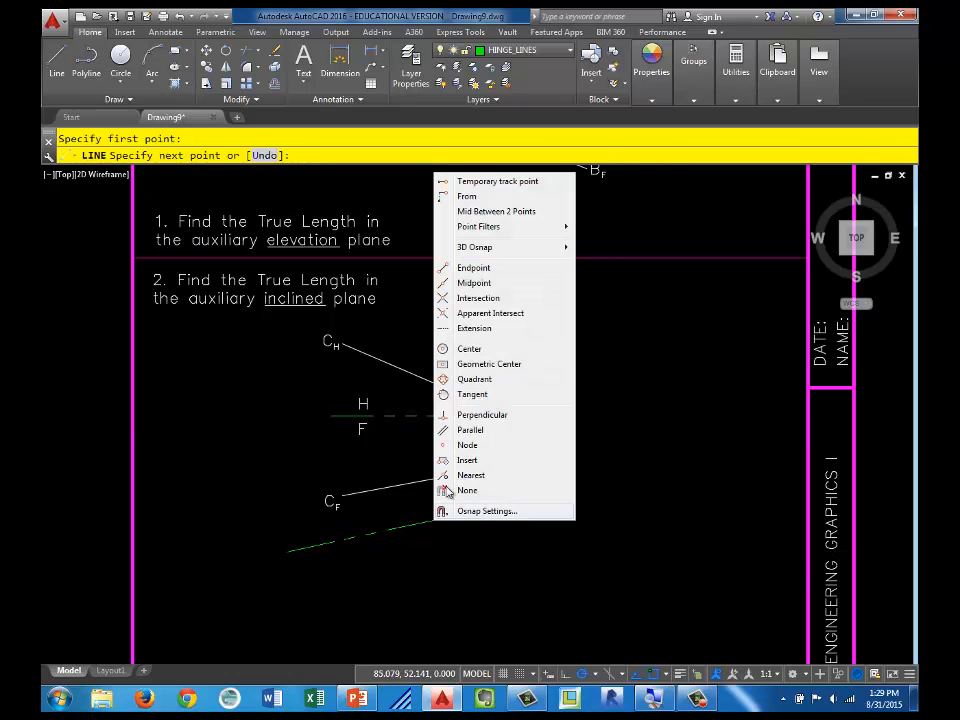
click(455, 429)
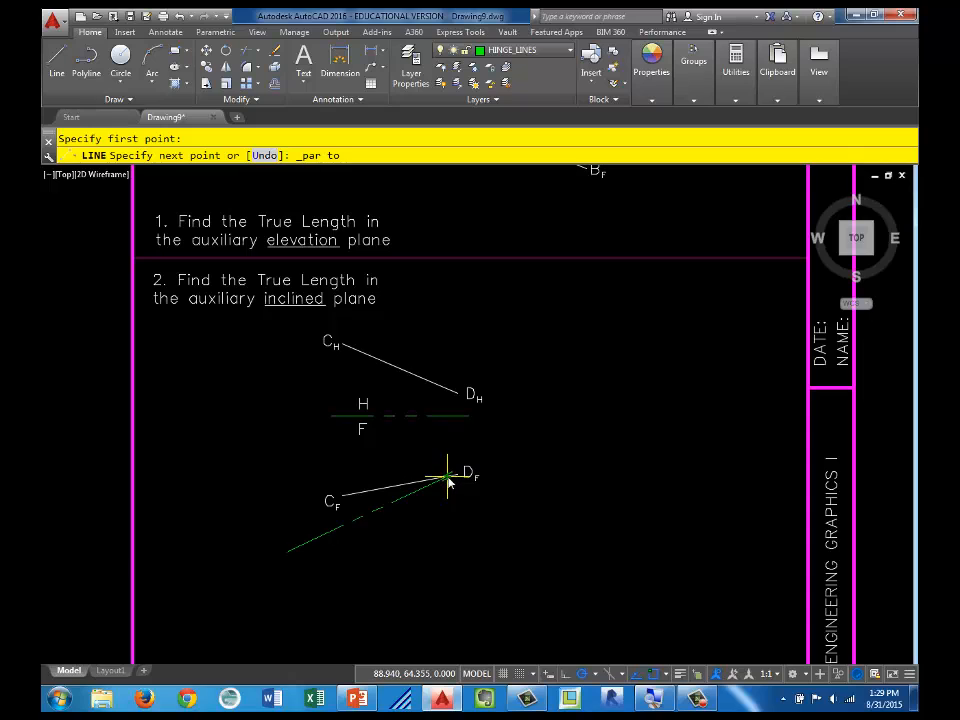
click(543, 505)
key(Escape)
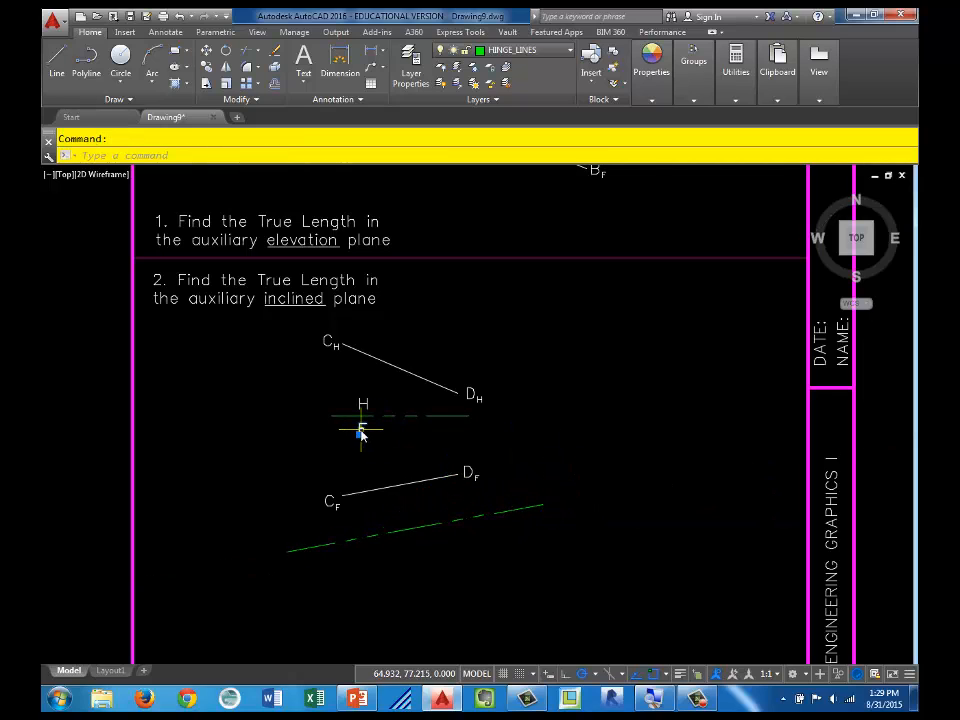
Step: Copy the F label to both sides of the new hinge line's left end and change the lower copy to 1
text(co)
key(Return)
click(362, 432)
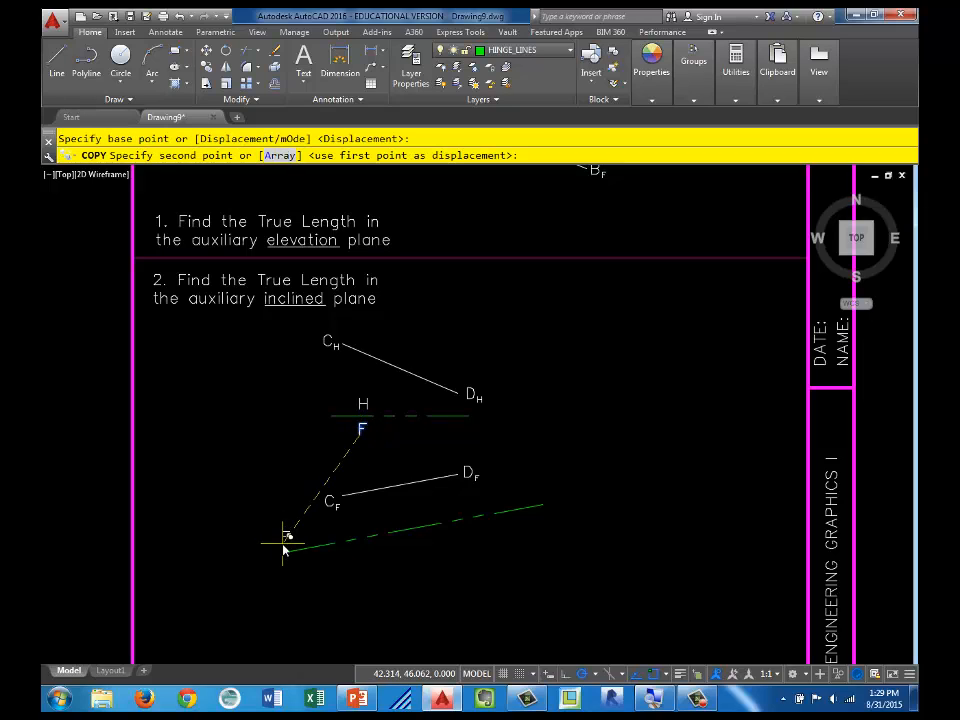
click(294, 538)
key(Escape)
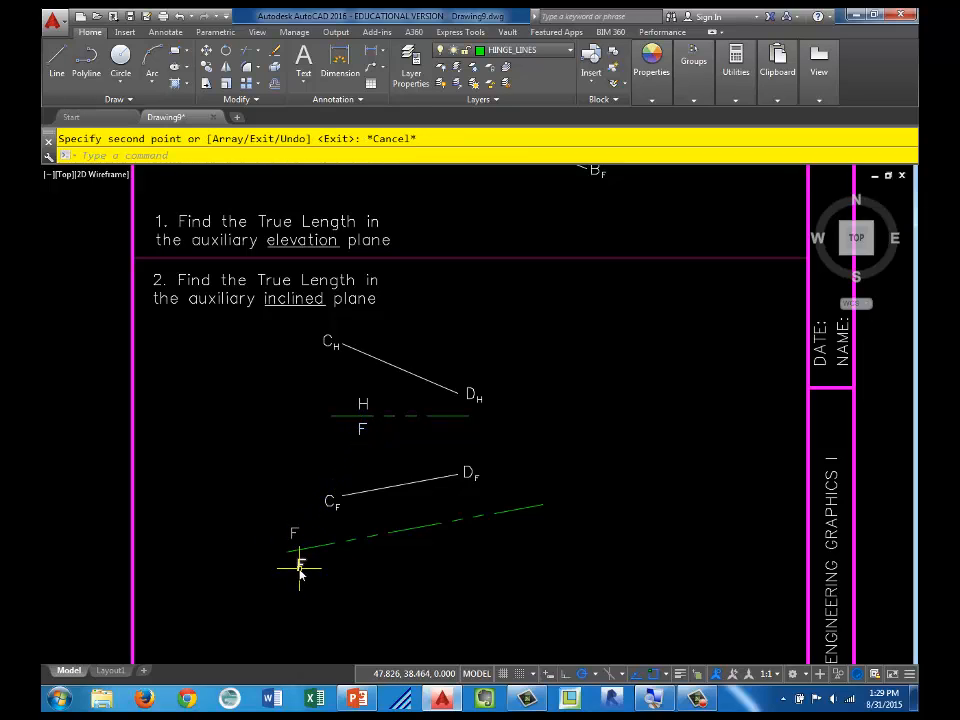
double_click(300, 565)
text(1)
key(Return)
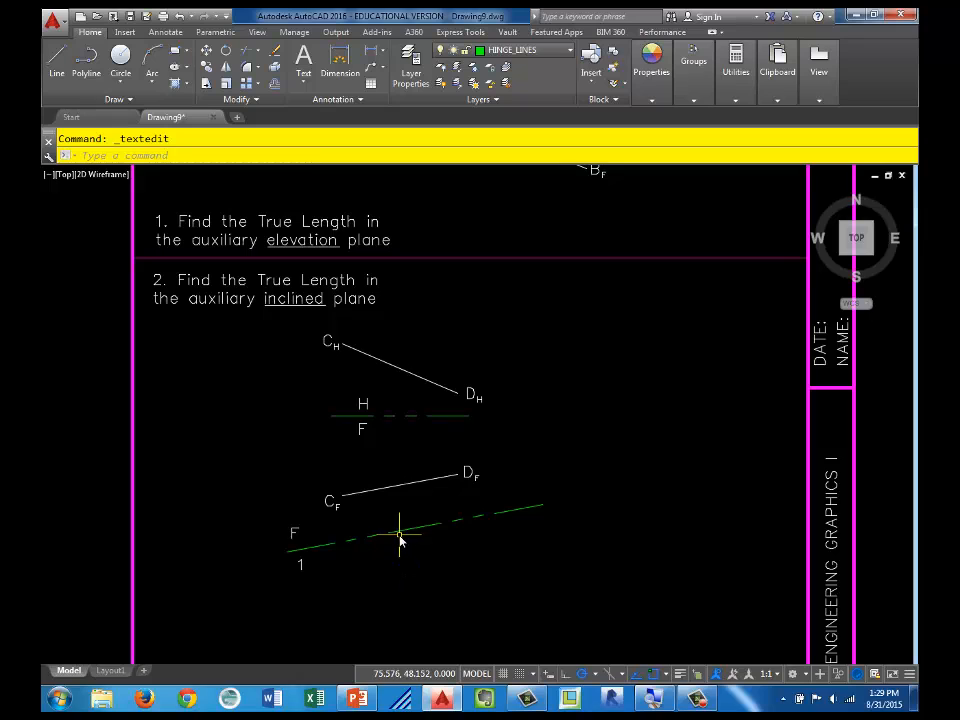
Step: Draw rays from endpoints CF and DF perpendicular to the F/1 hinge line, extending downward
key(Return)
click(343, 495)
click(360, 542)
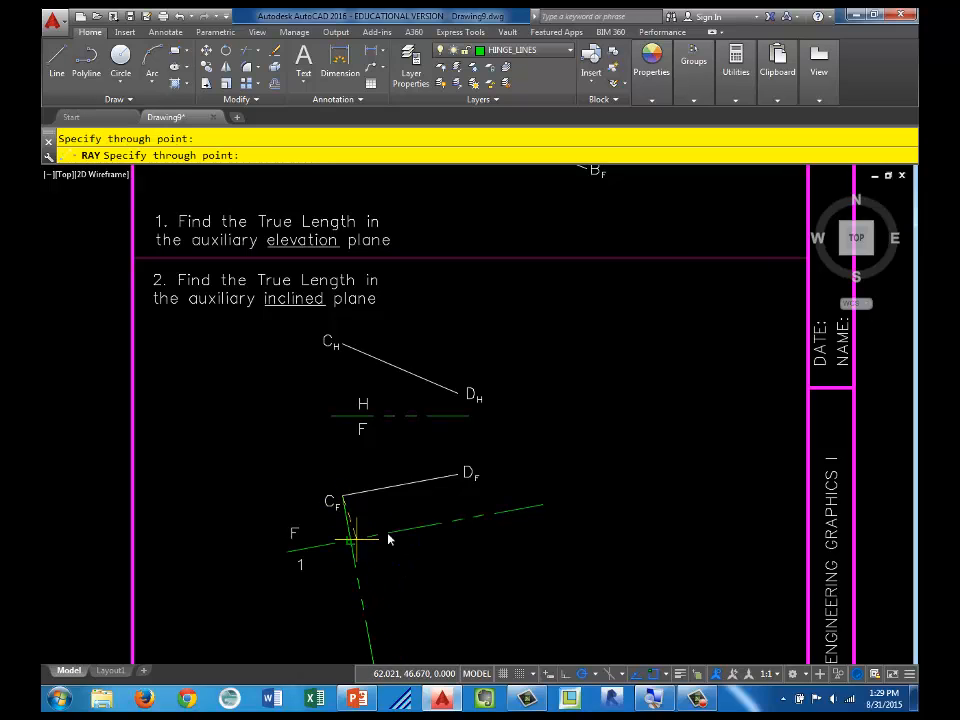
key(Return)
click(458, 477)
click(465, 520)
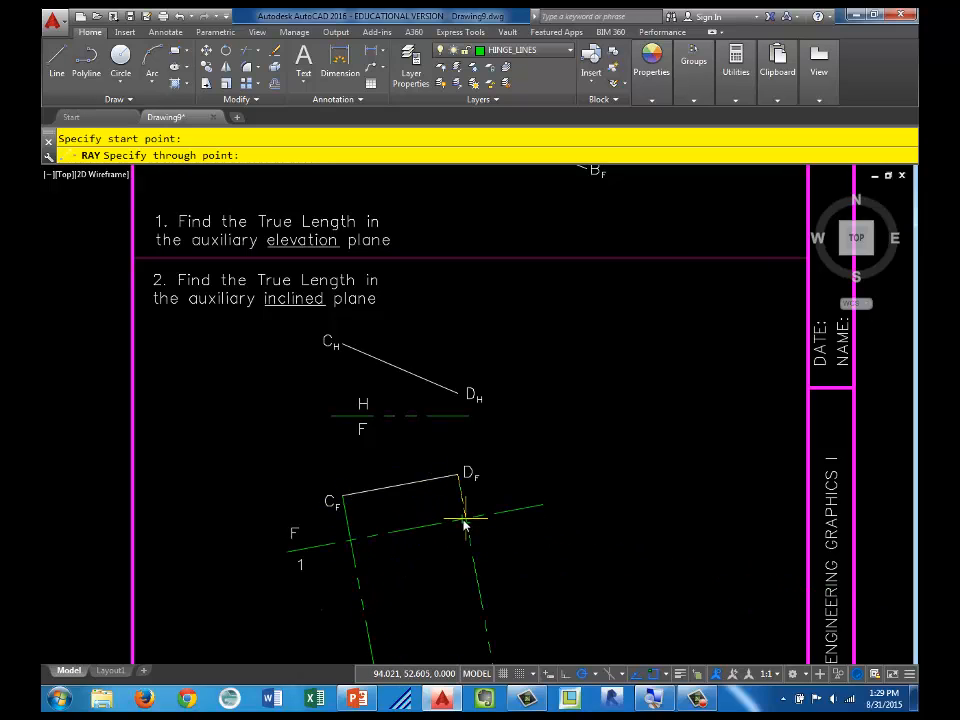
key(Escape)
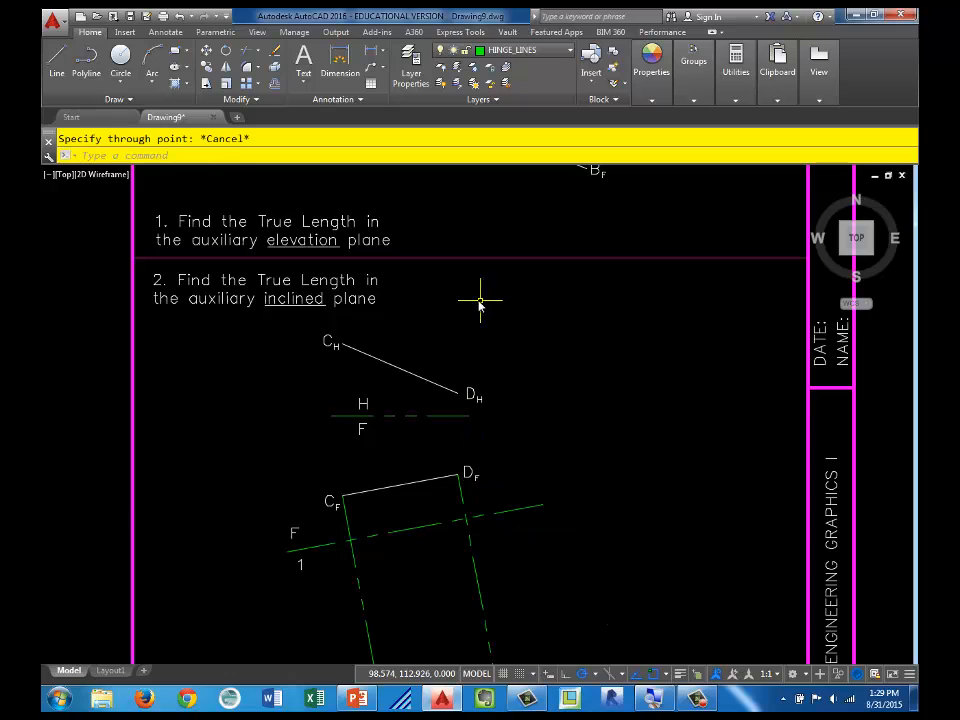
Step: Make PROJECTION_LINES current and offset the F/1 hinge line to both sides by the distance from DH to the H/F hinge line
click(530, 50)
click(505, 215)
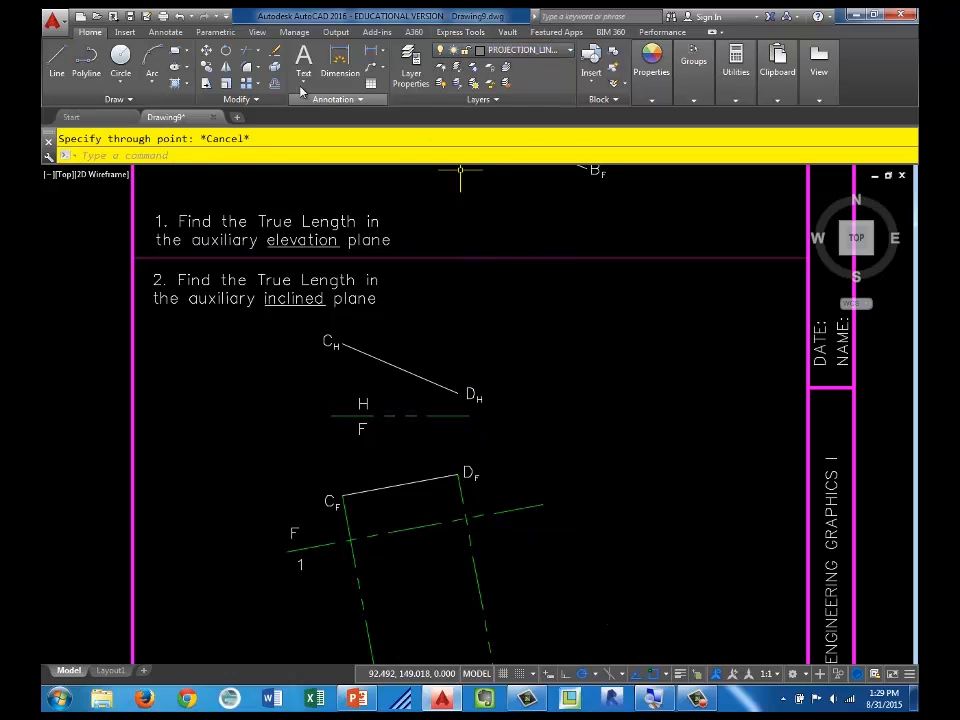
click(280, 85)
click(457, 391)
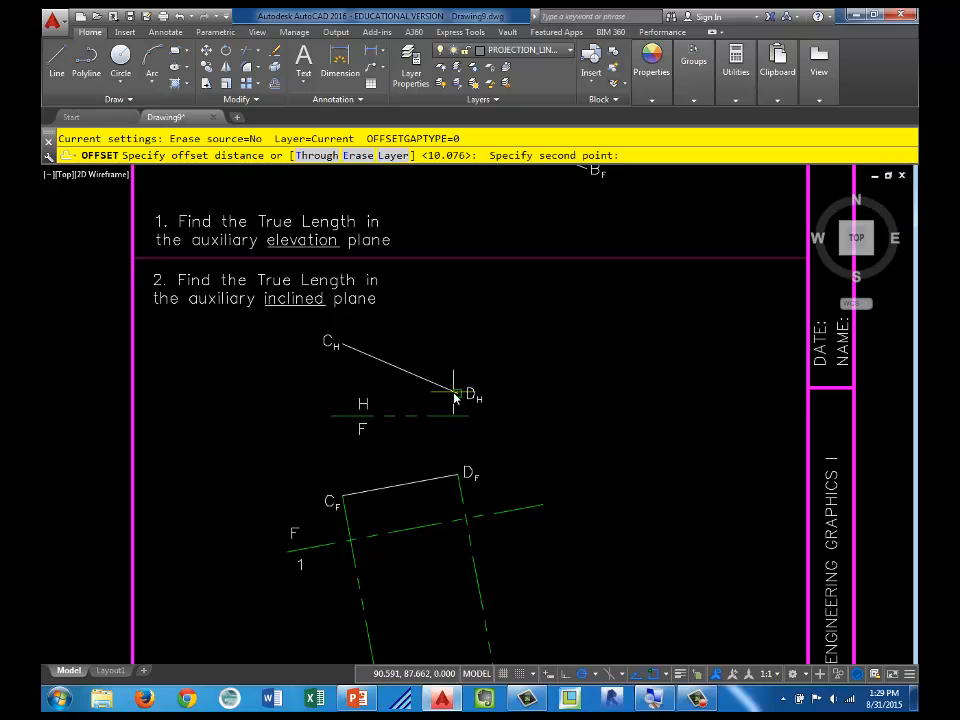
click(457, 418)
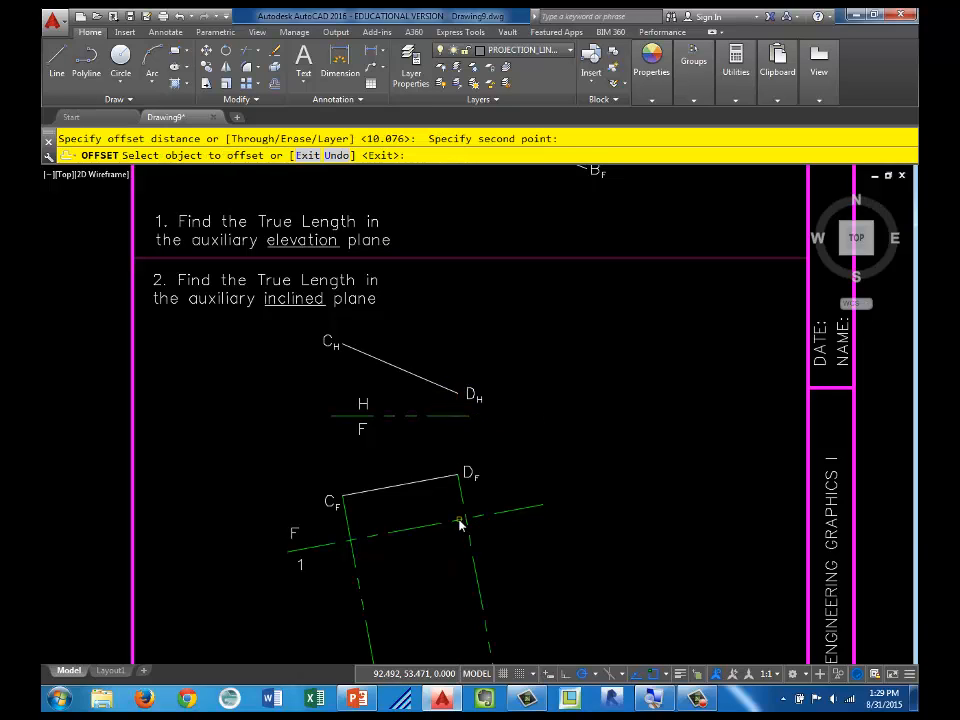
click(461, 521)
click(438, 488)
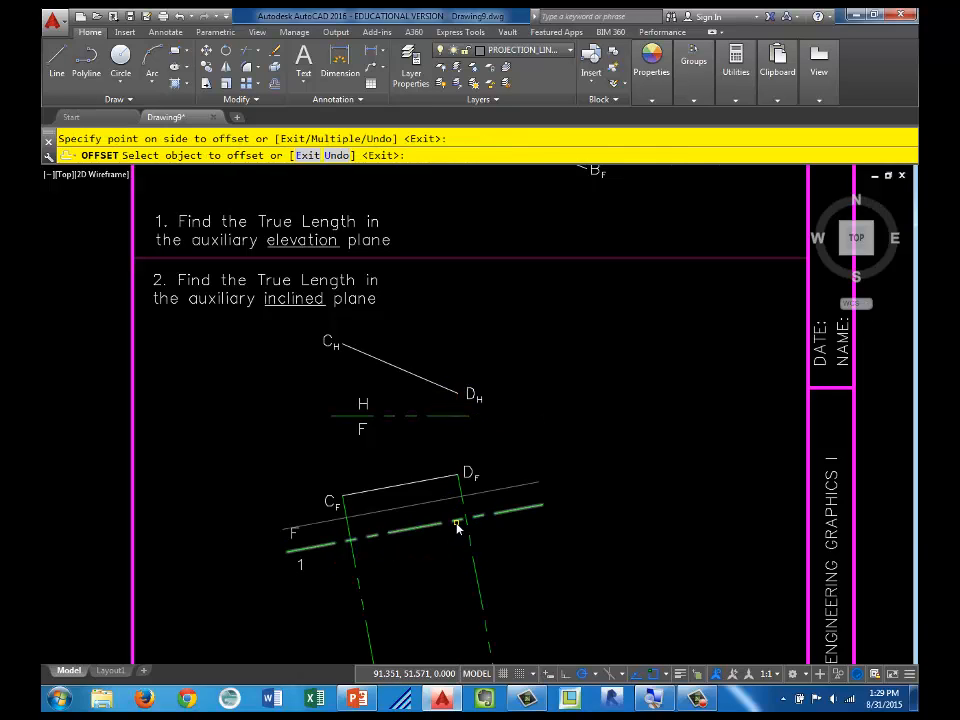
click(458, 522)
click(590, 598)
key(Escape)
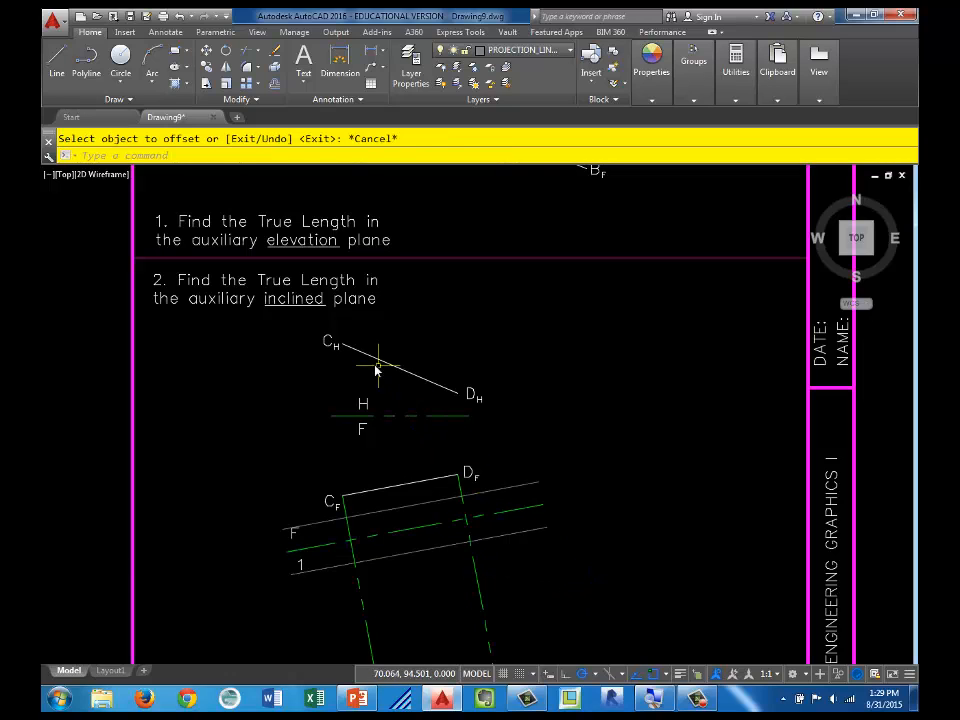
Step: Offset the F/1 hinge line downward by the distance from CH to the H/F hinge line
key(Return)
click(340, 343)
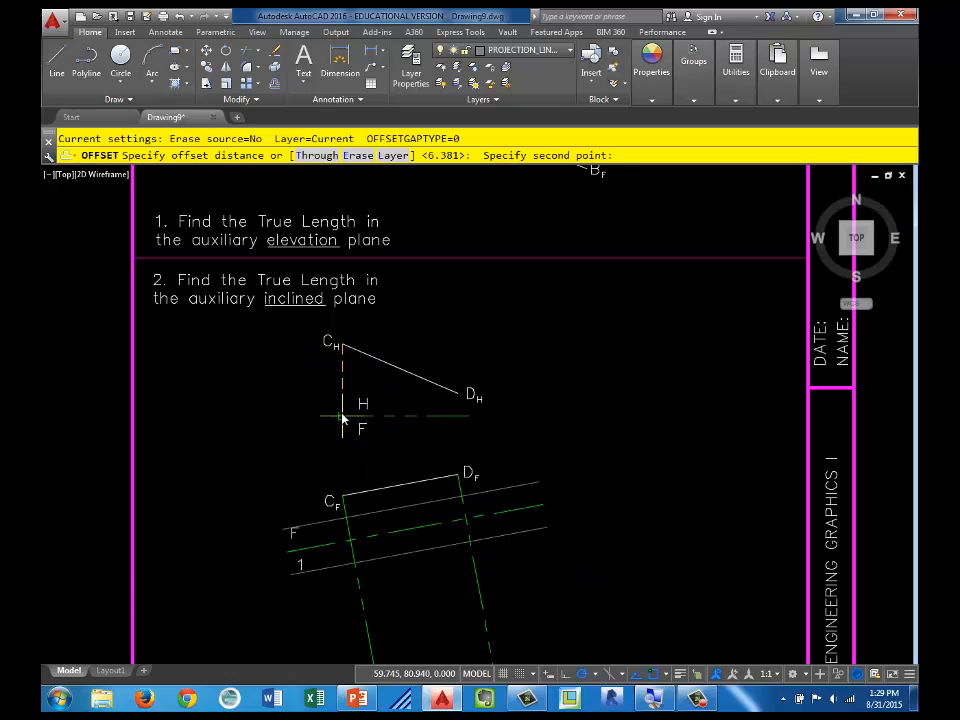
click(343, 415)
click(405, 538)
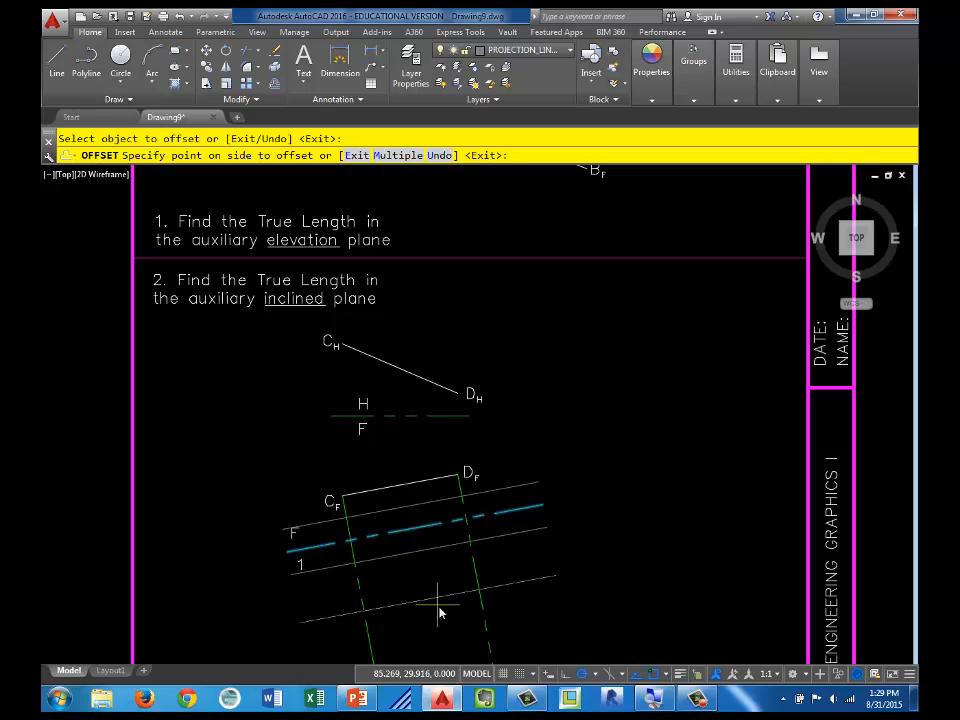
click(439, 611)
key(Escape)
Step: Erase the offset line lying above the F/1 hinge line
click(411, 507)
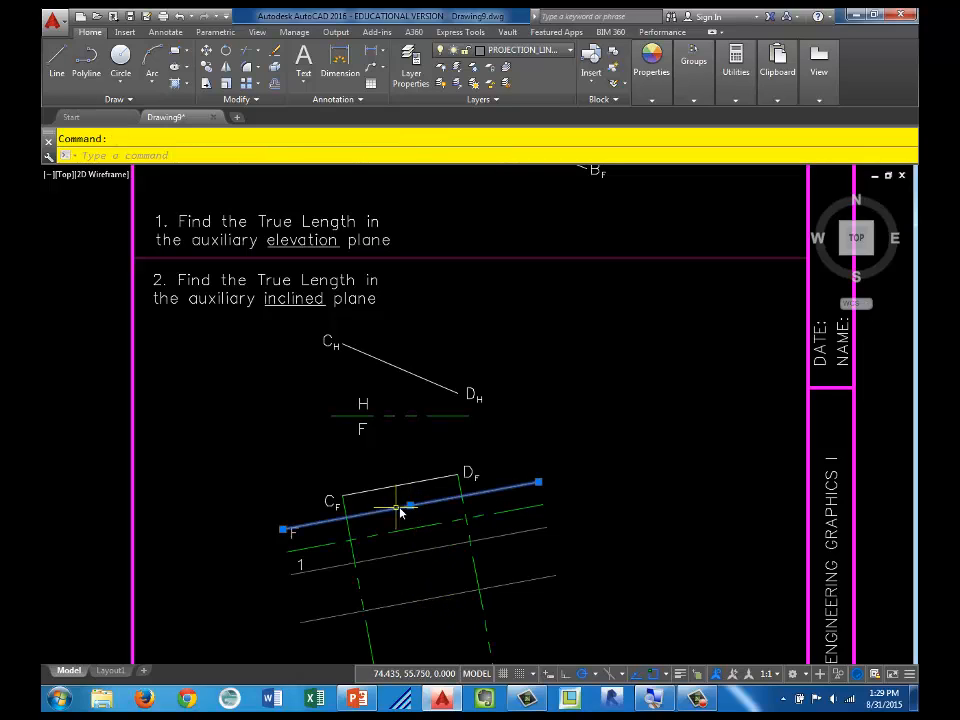
text(e)
key(Return)
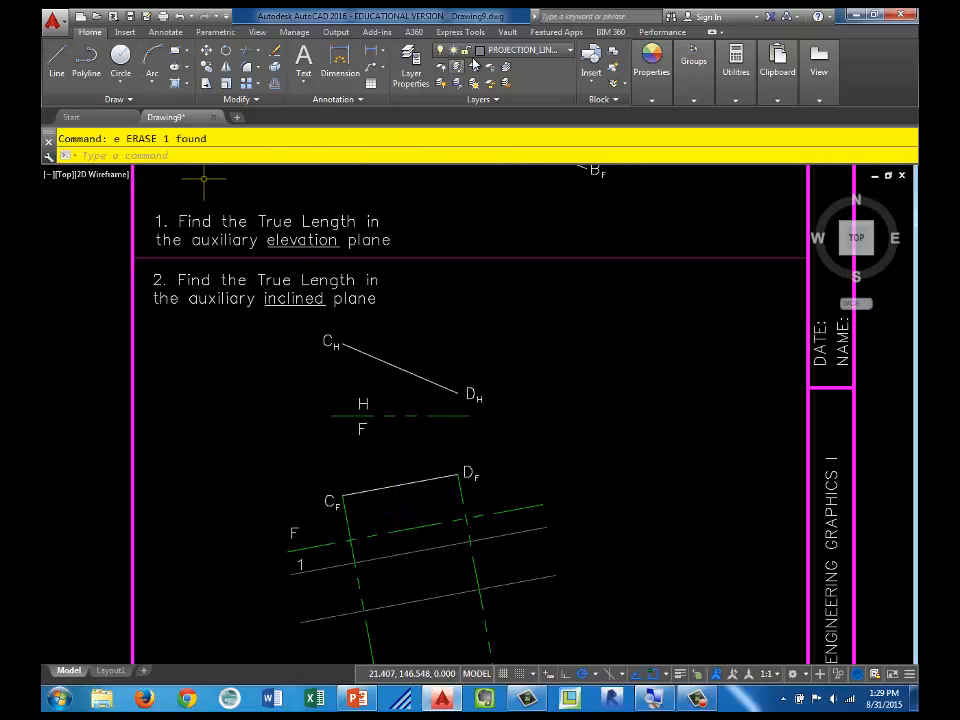
Step: Make OBJECT_LINES current and draw the auxiliary view of CD between the intersections of the two rays and their offset lines
click(505, 49)
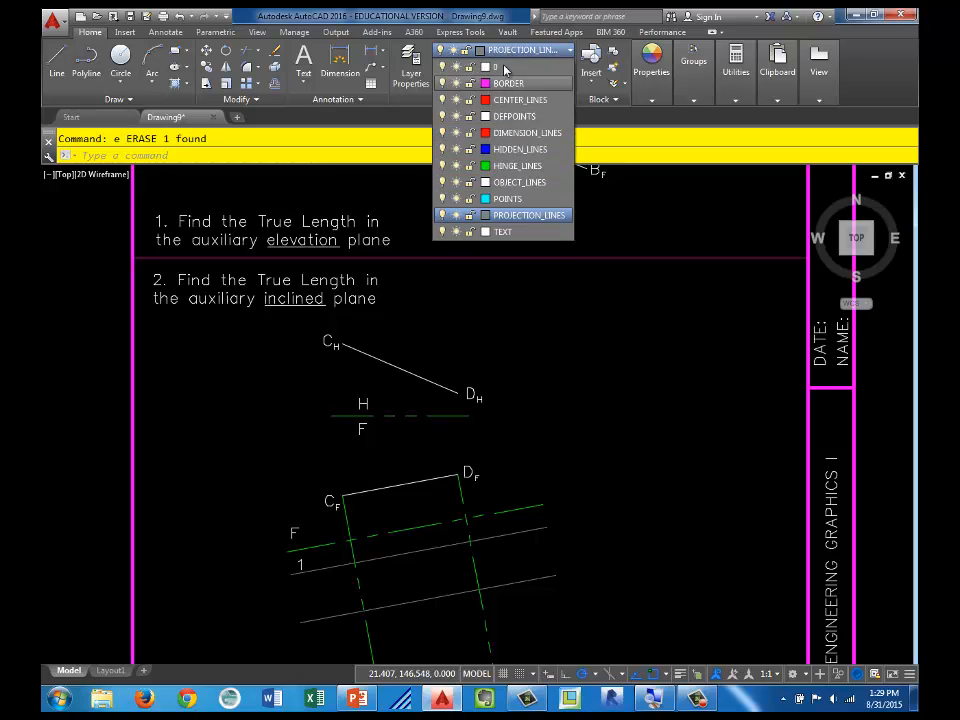
click(518, 182)
click(57, 58)
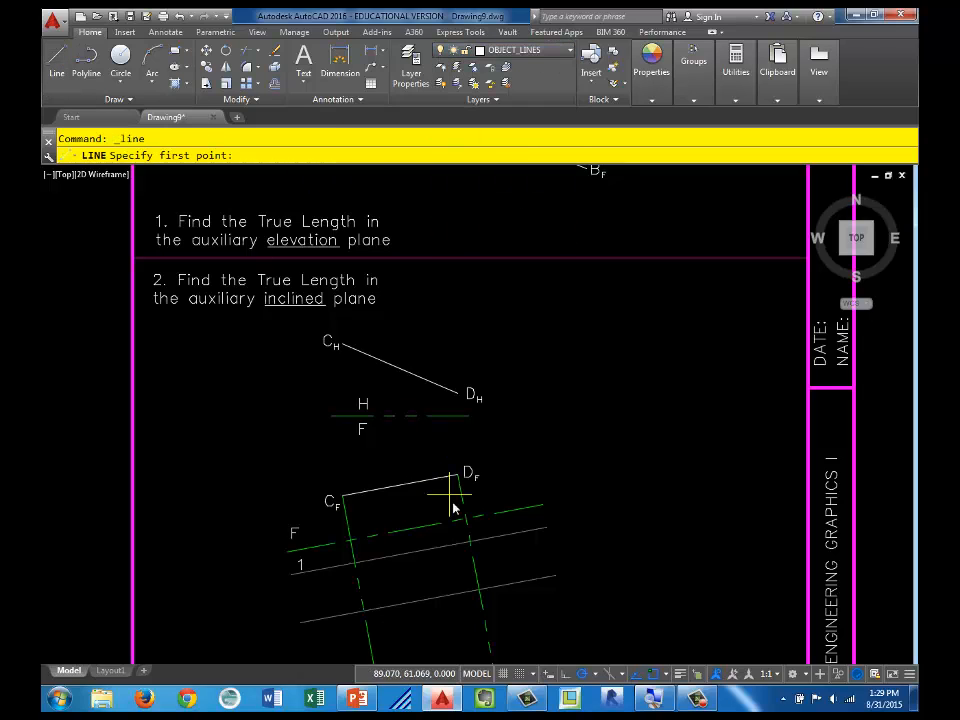
click(469, 542)
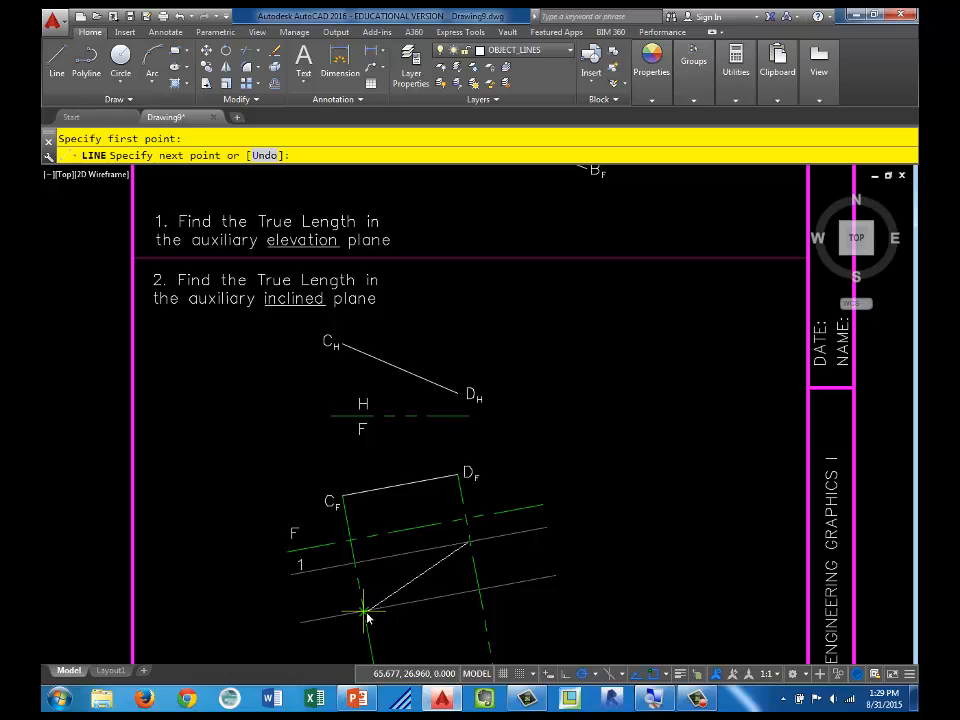
click(366, 617)
key(Escape)
Step: Erase the two offset construction lines and both perpendicular rays around the auxiliary view of CD
middle_drag(549, 609, 551, 583)
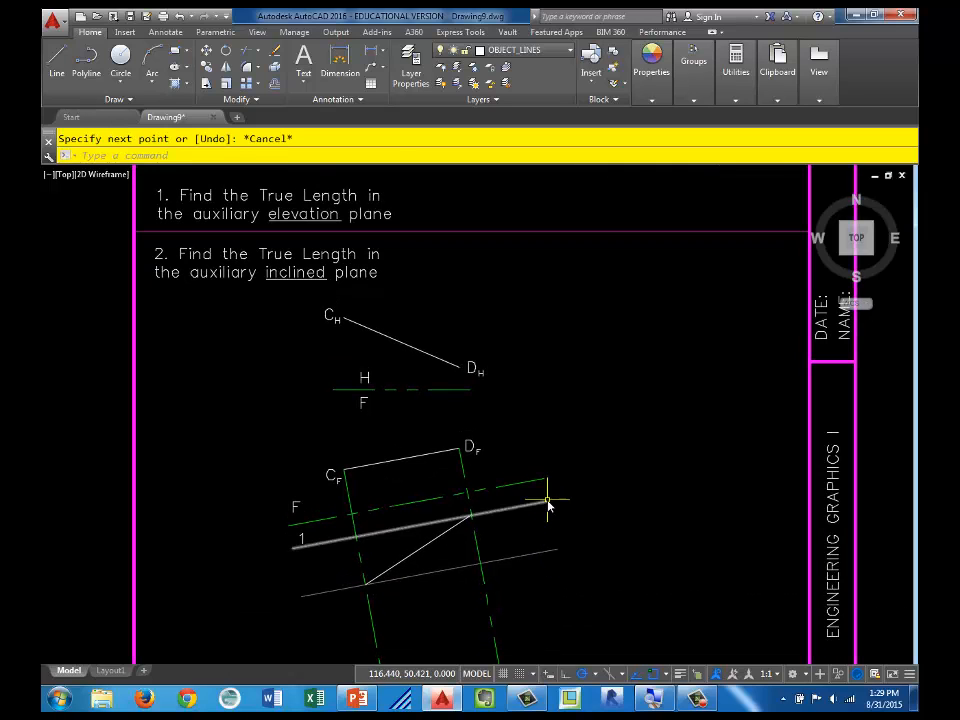
click(548, 506)
click(521, 574)
click(446, 596)
text(e)
key(Return)
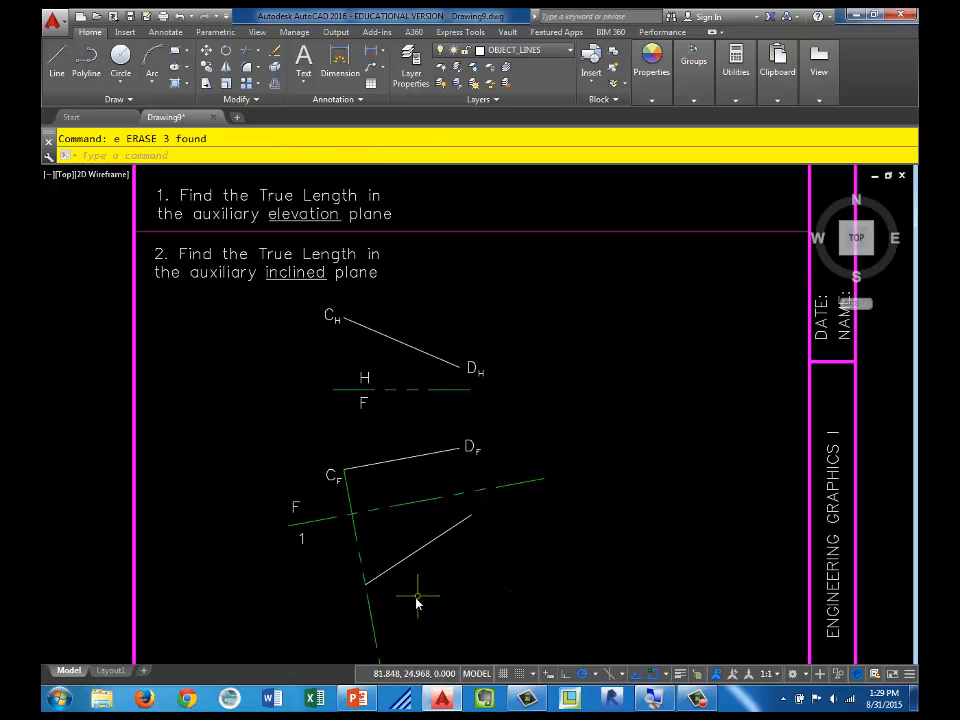
click(400, 619)
click(362, 629)
key(Return)
Step: Copy the CF label to the lower end of the line in the auxiliary view
click(326, 473)
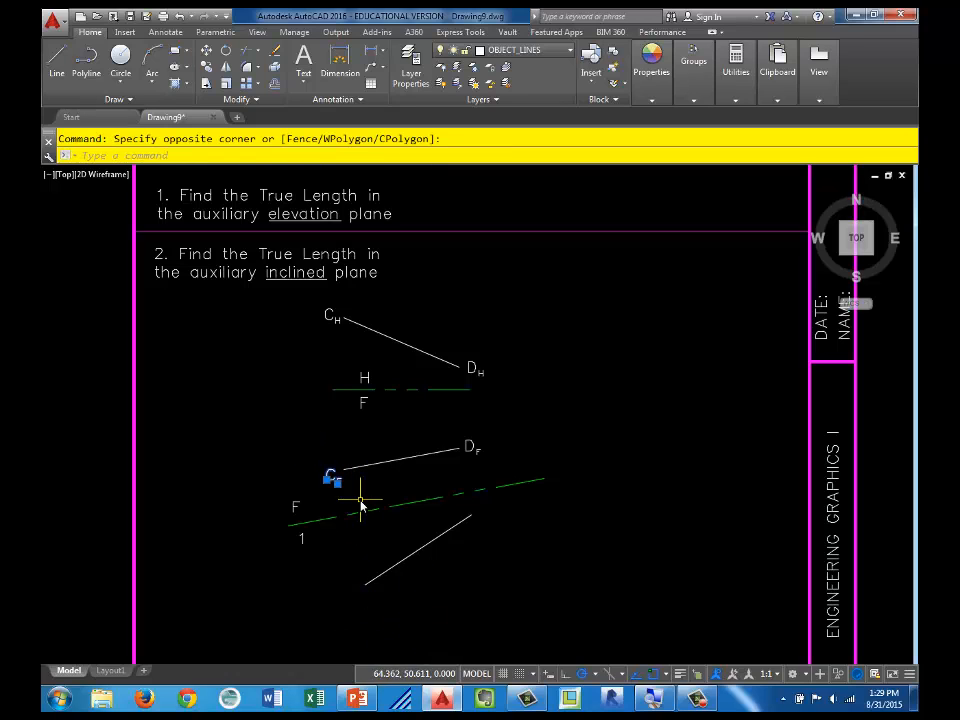
text(co)
key(Return)
click(340, 484)
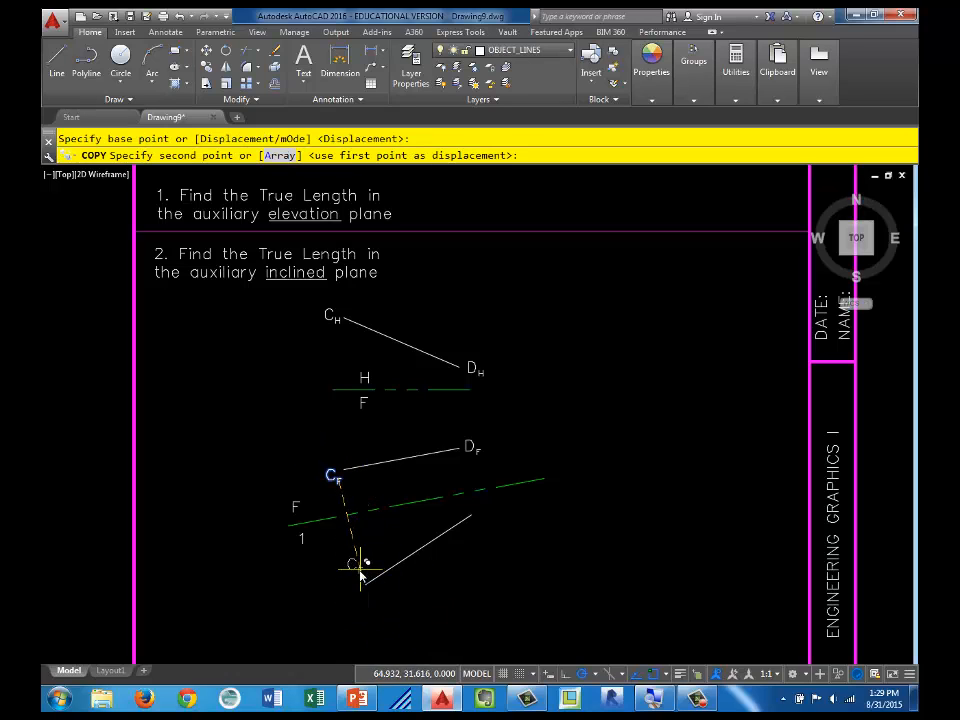
click(358, 580)
key(Escape)
Step: Copy the DF label beside the upper end of the line in the auxiliary view
click(445, 424)
click(497, 464)
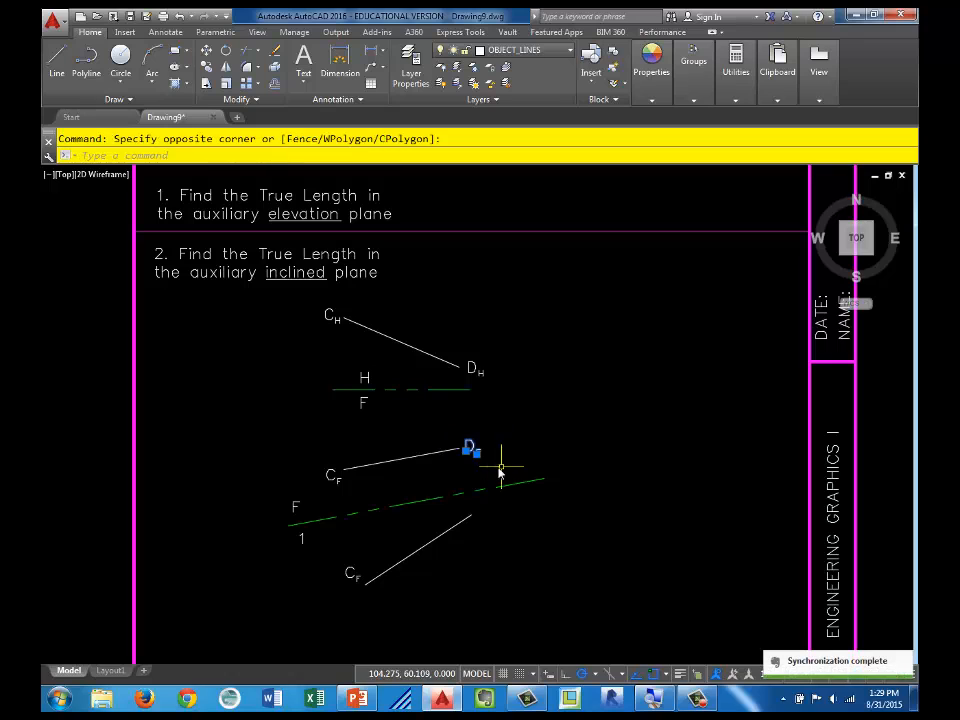
text(co)
key(Return)
click(460, 449)
click(491, 522)
key(Escape)
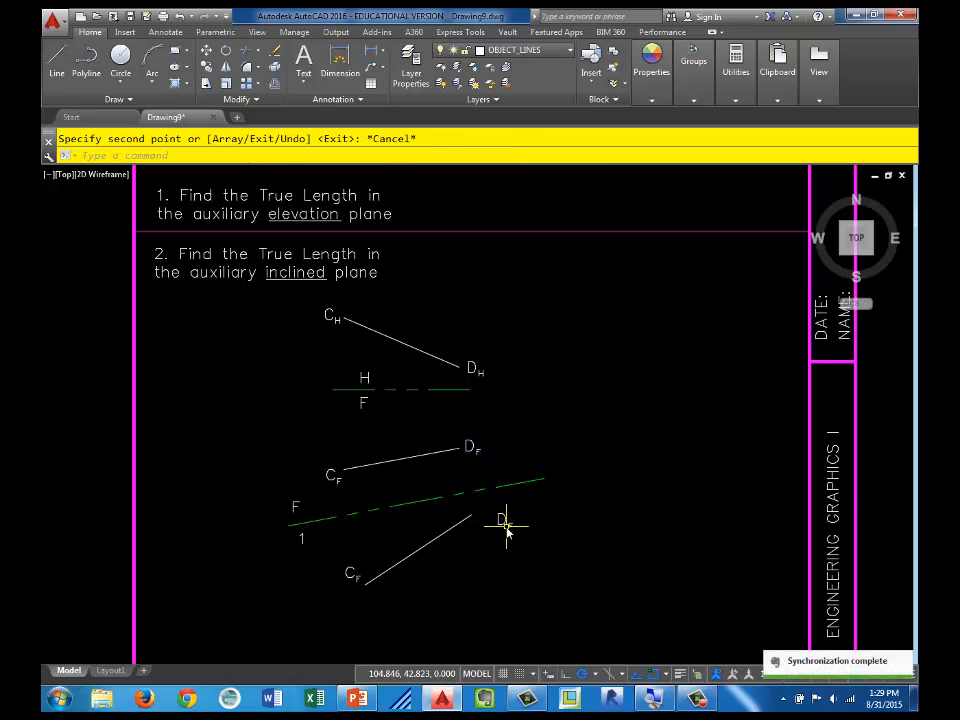
Step: Change the subscripts of the copied D and C labels in the auxiliary view to 1
double_click(509, 524)
text(1)
click(561, 554)
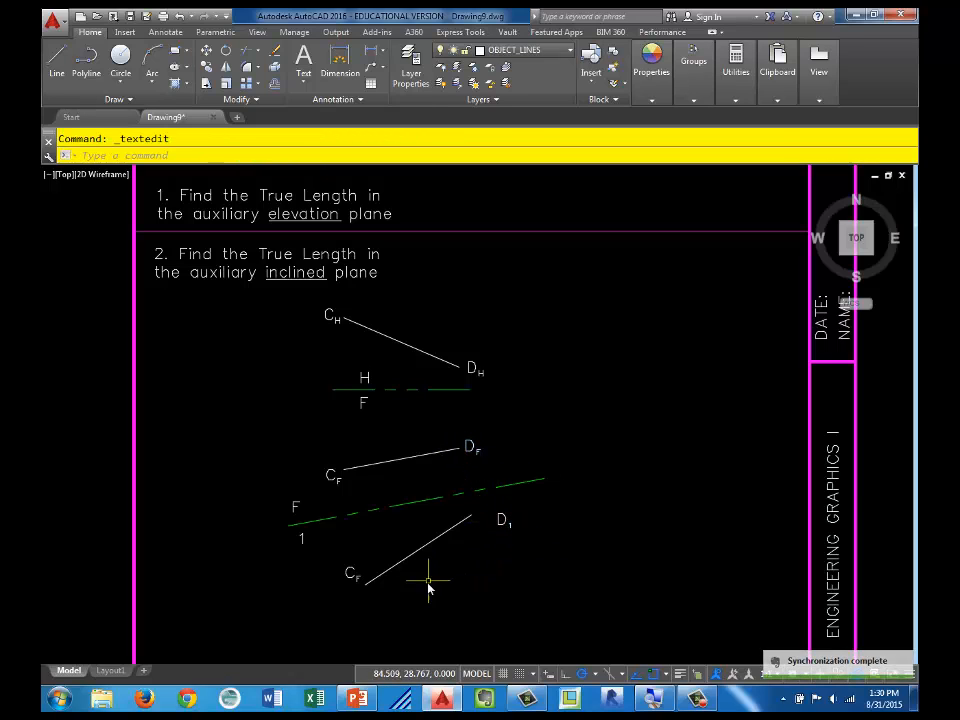
double_click(358, 579)
text(1)
click(448, 594)
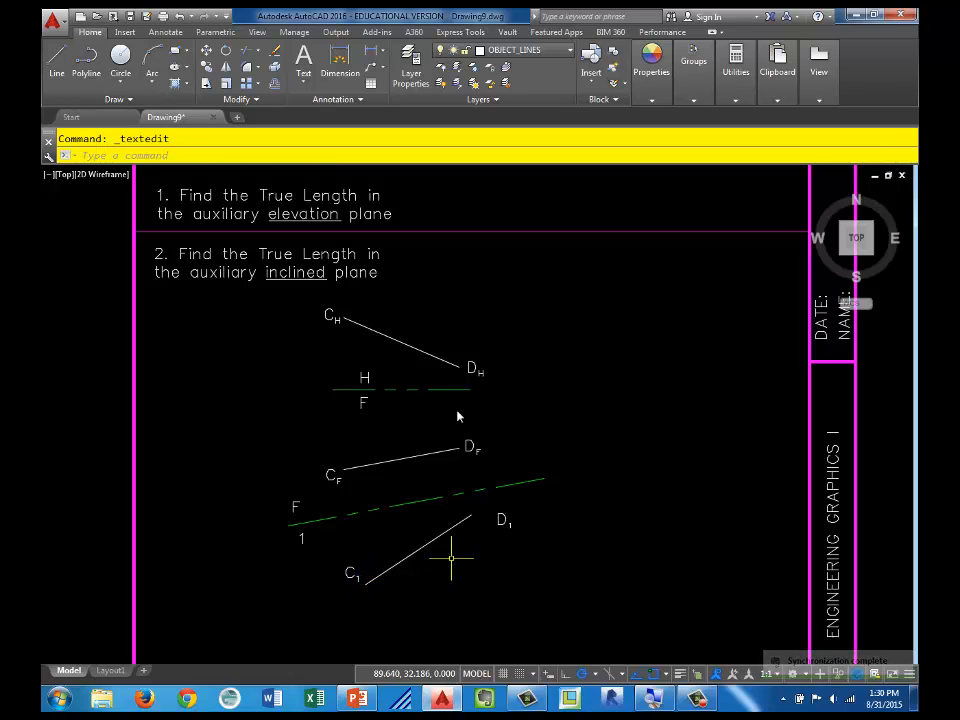
Step: Add the multiline text TL just above the line C1-D1 in the auxiliary view
click(303, 60)
scroll(385, 545, up, 2)
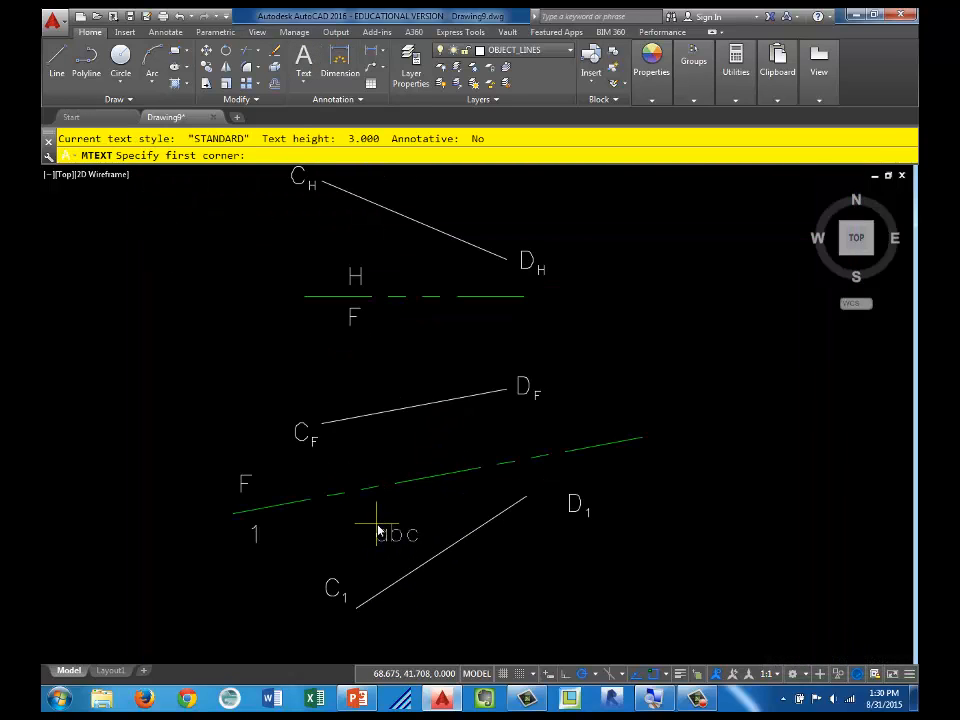
click(387, 526)
click(429, 552)
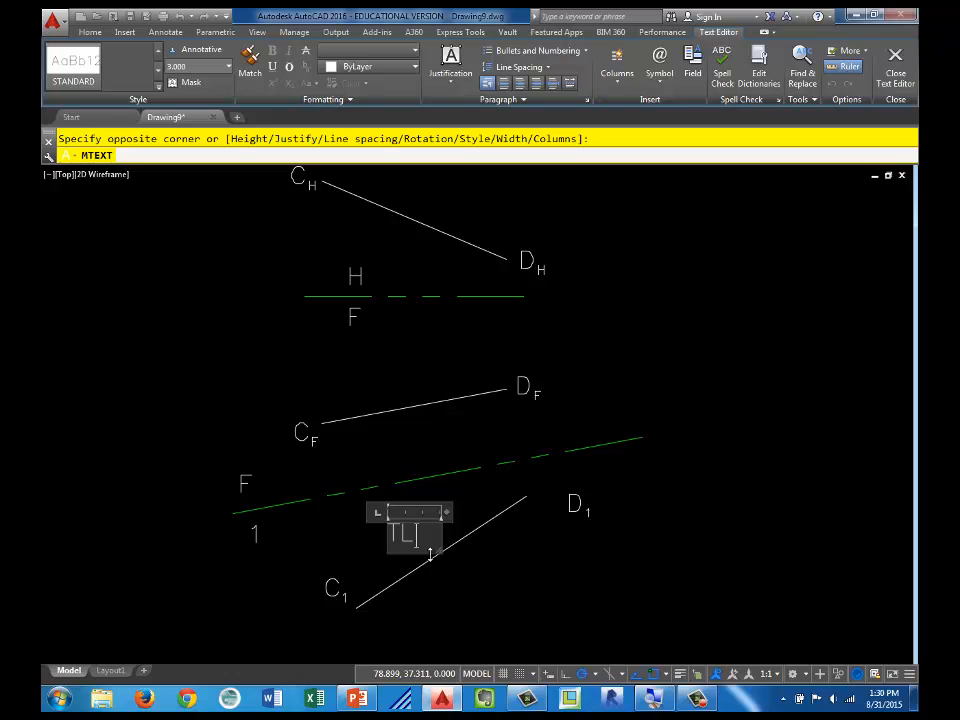
text(TL)
click(476, 564)
scroll(505, 557, down, 3)
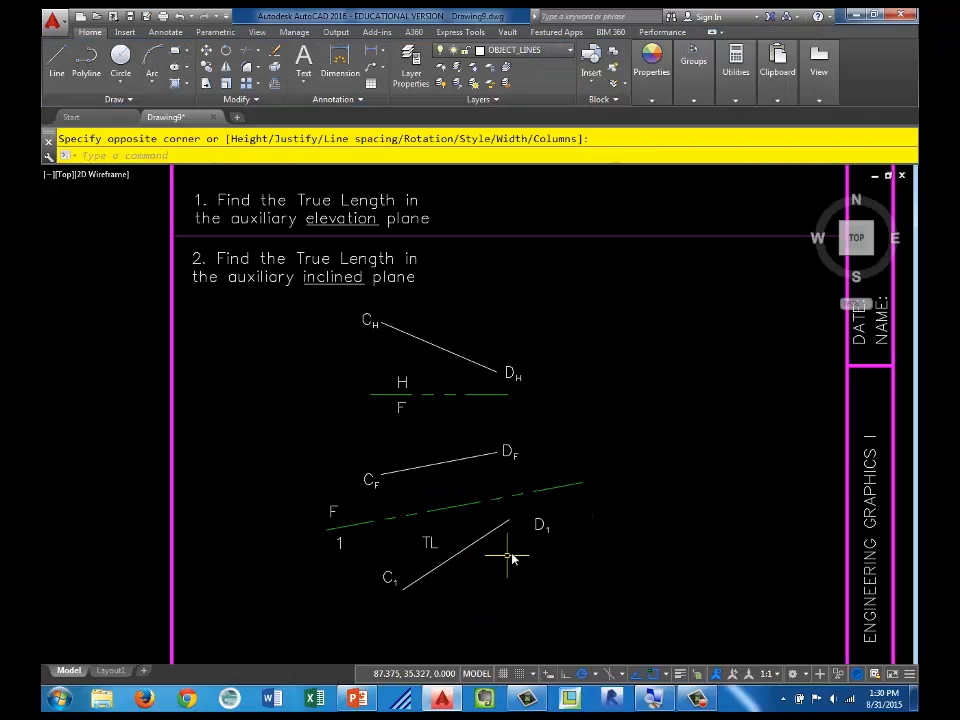
Step: Draw a line perpendicular to the true-length line C1-D1 from its lower half on the HINGE_LINES layer
middle_drag(512, 555, 435, 441)
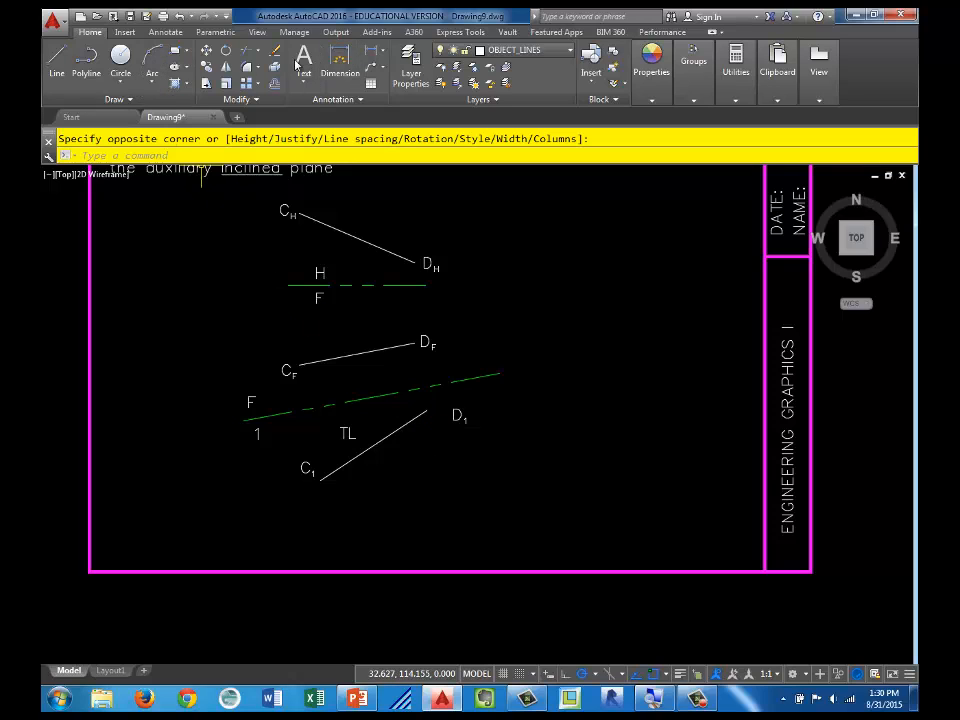
click(528, 50)
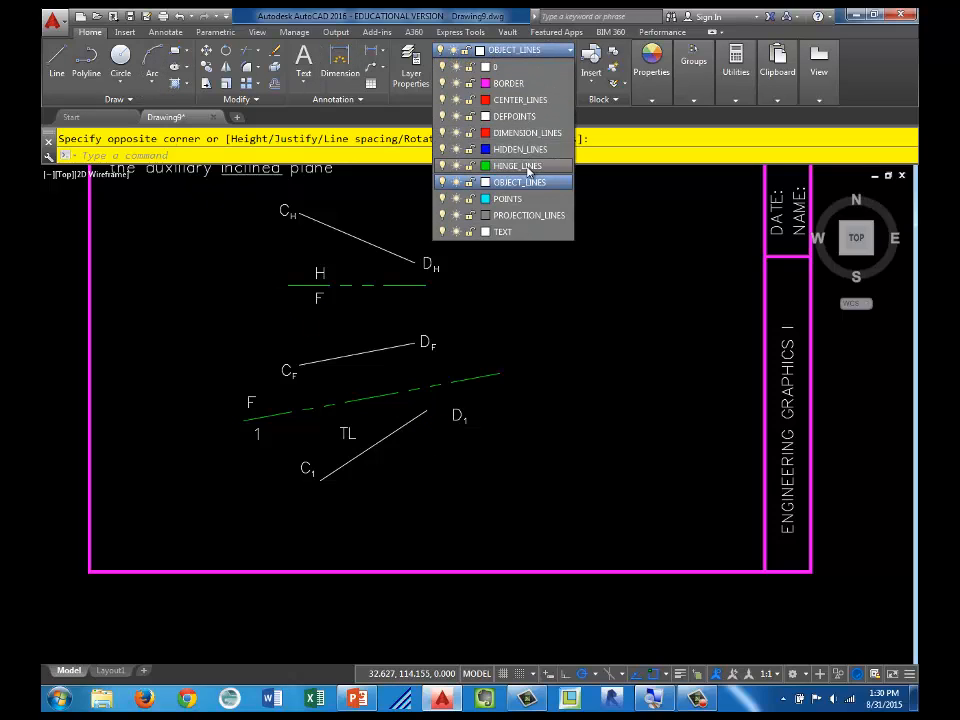
click(525, 165)
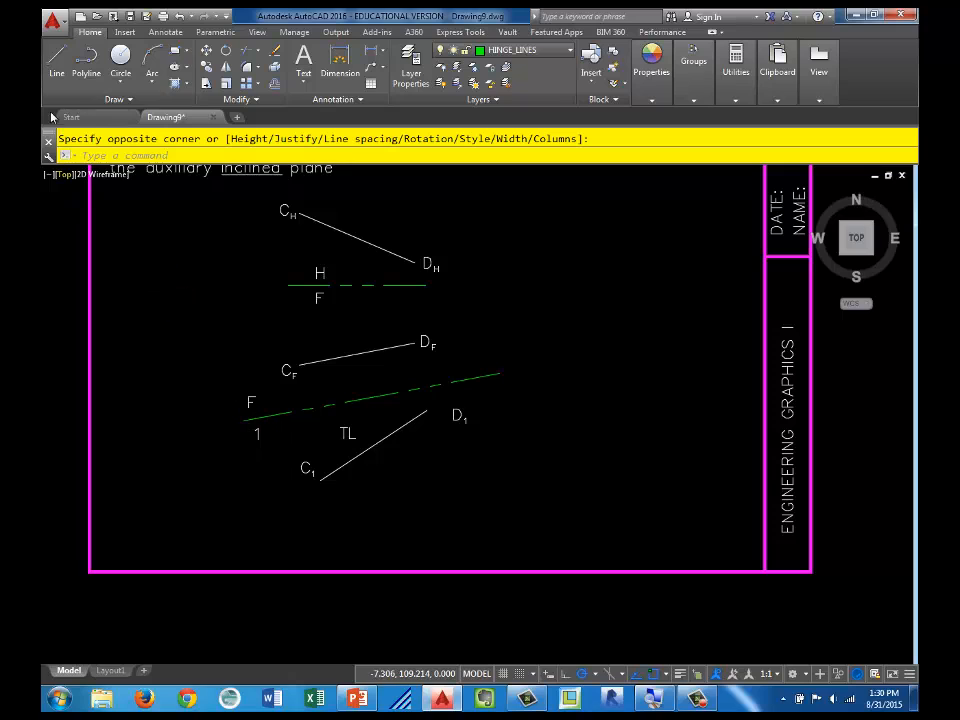
click(56, 60)
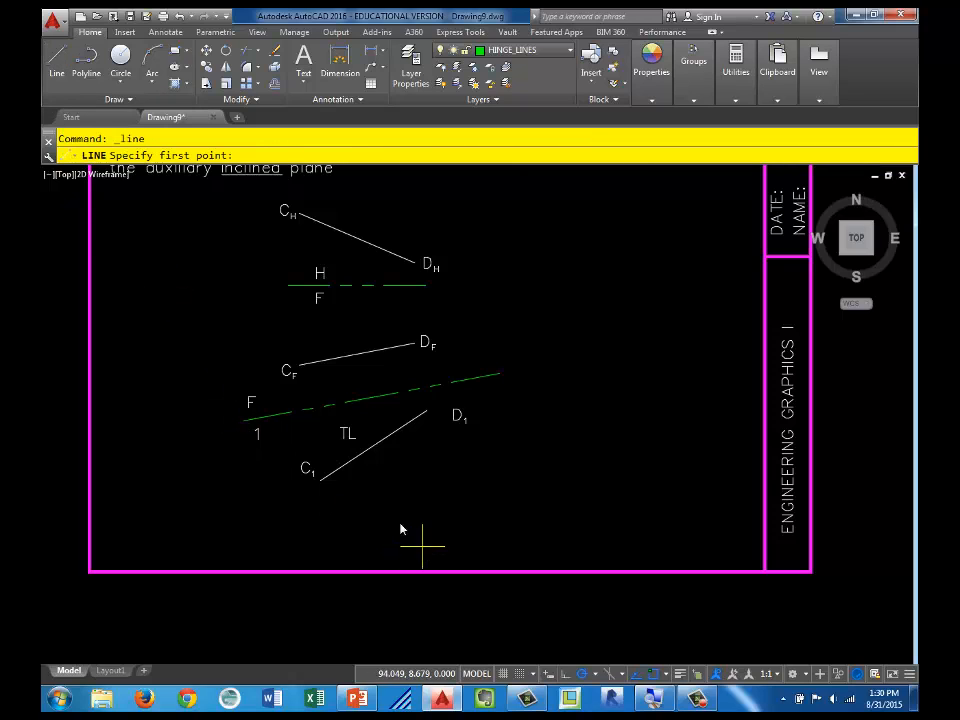
click(361, 452)
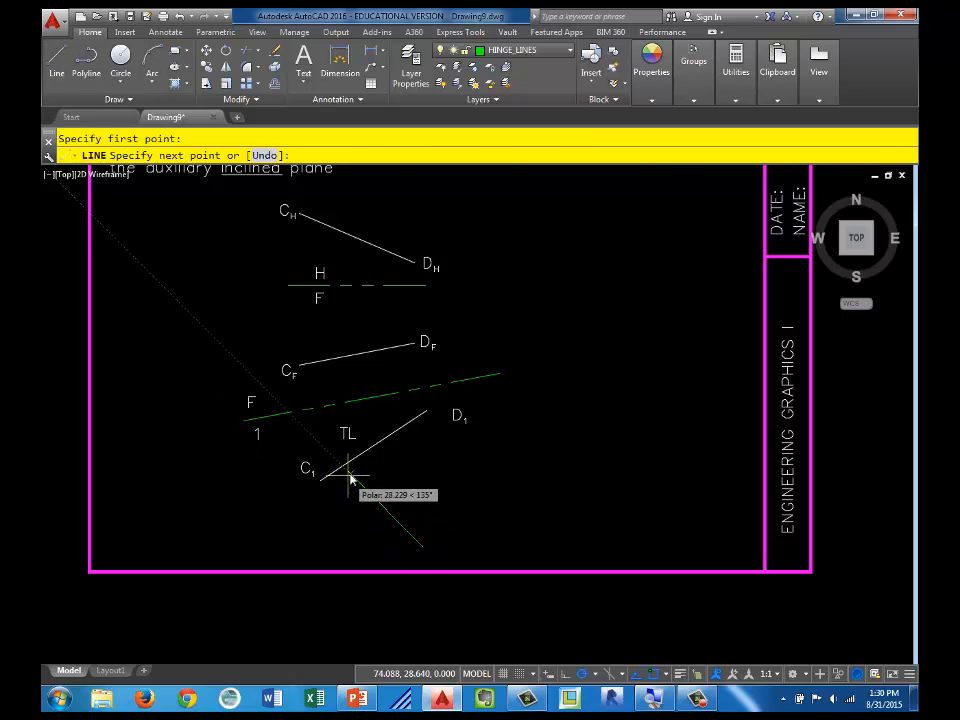
key(Escape)
Step: Move the new hinge line horizontally past the C1 end of the true-length line
click(393, 501)
click(392, 499)
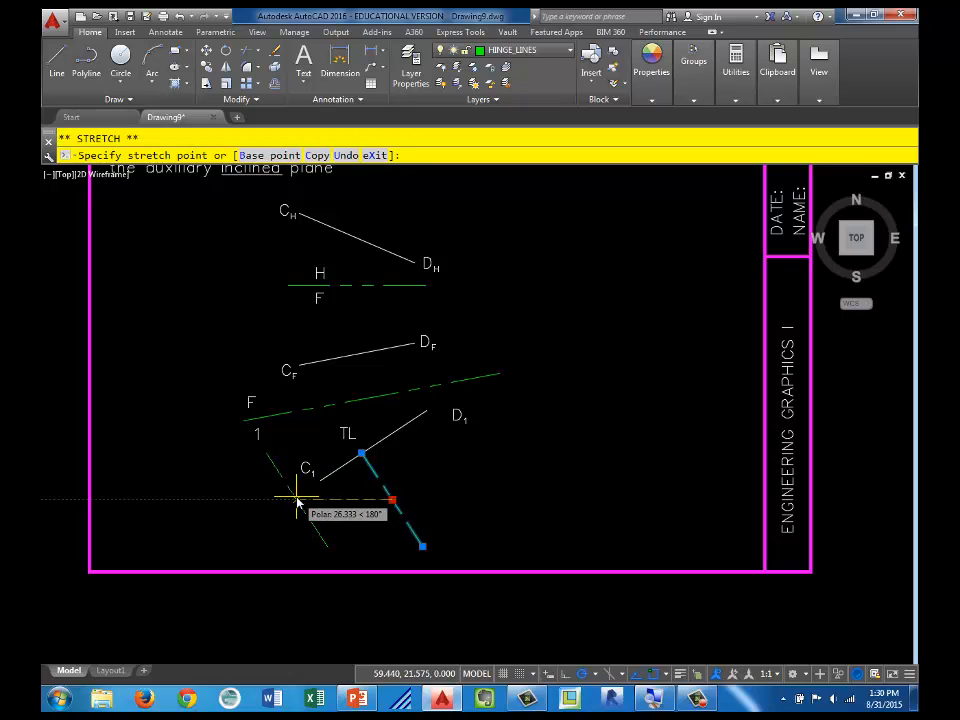
key(Escape)
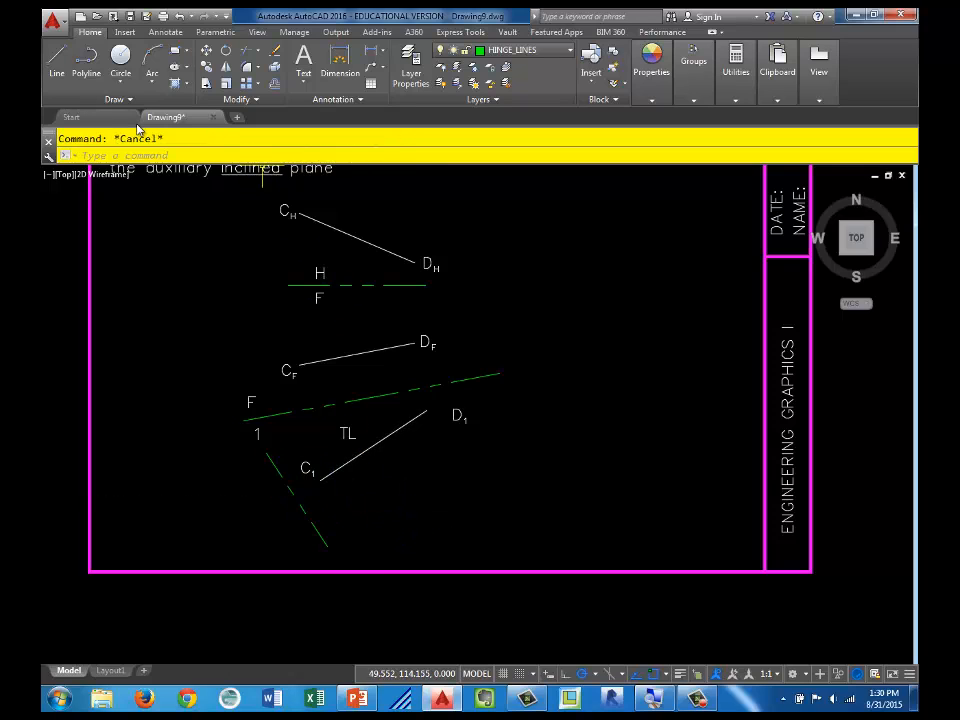
Step: Copy the hinge label 1 to both sides of the new hinge line's lower end
click(257, 434)
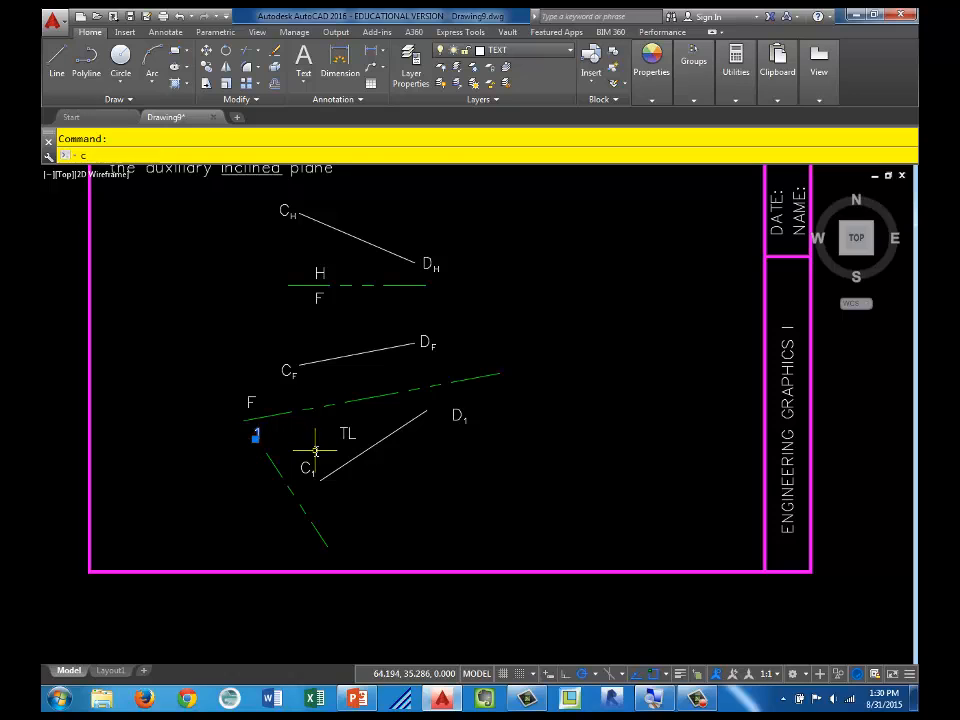
text(co)
key(Return)
click(259, 432)
scroll(333, 522, up, 2)
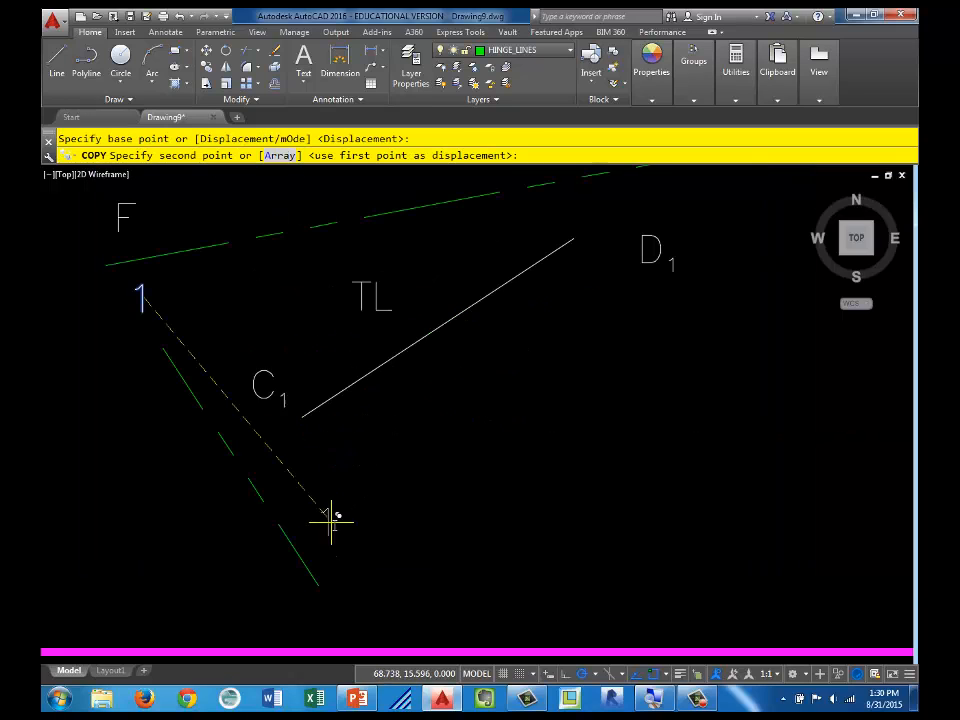
click(333, 530)
key(Escape)
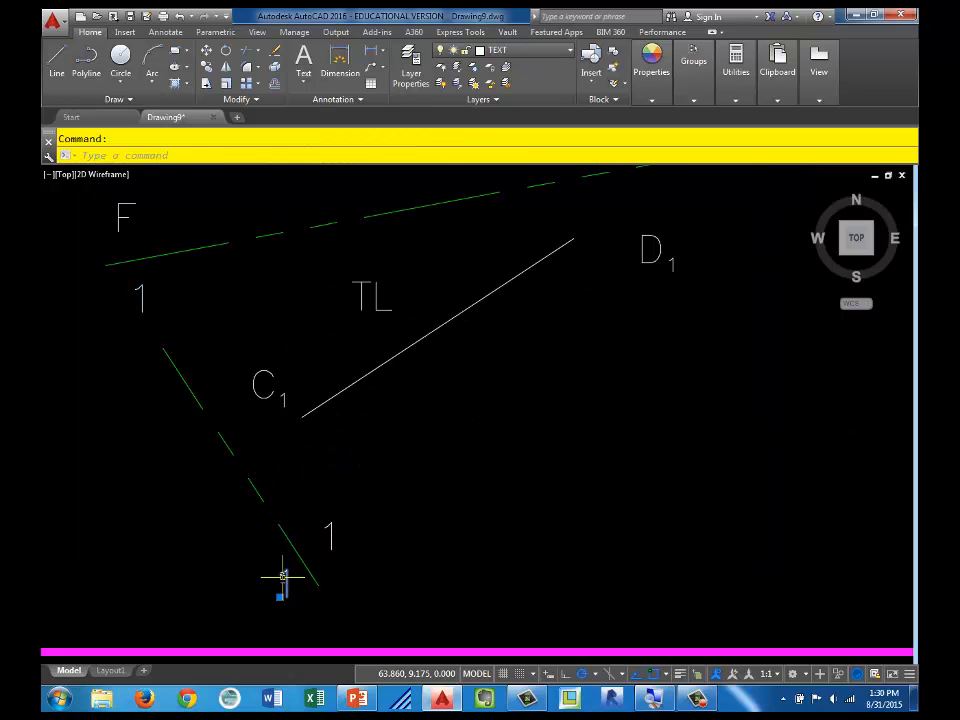
Step: Change the copied label on the far side of the new hinge line to 2
double_click(284, 577)
text(2)
click(501, 542)
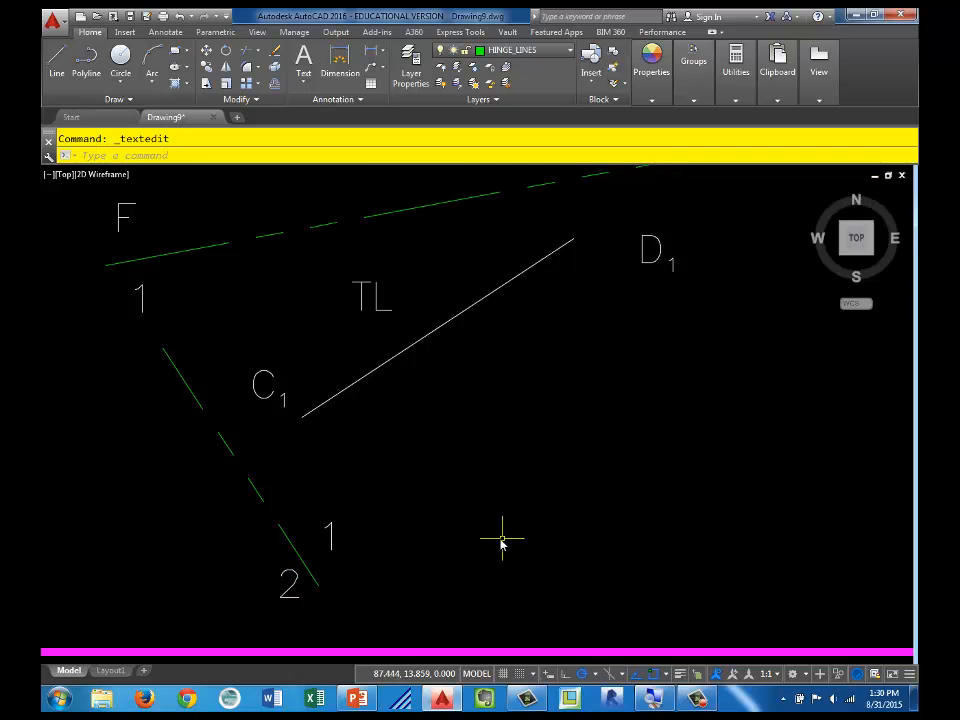
Step: Try to project a ray from D1 across the 1-2 hinge line, and erase it
text(ray)
key(Return)
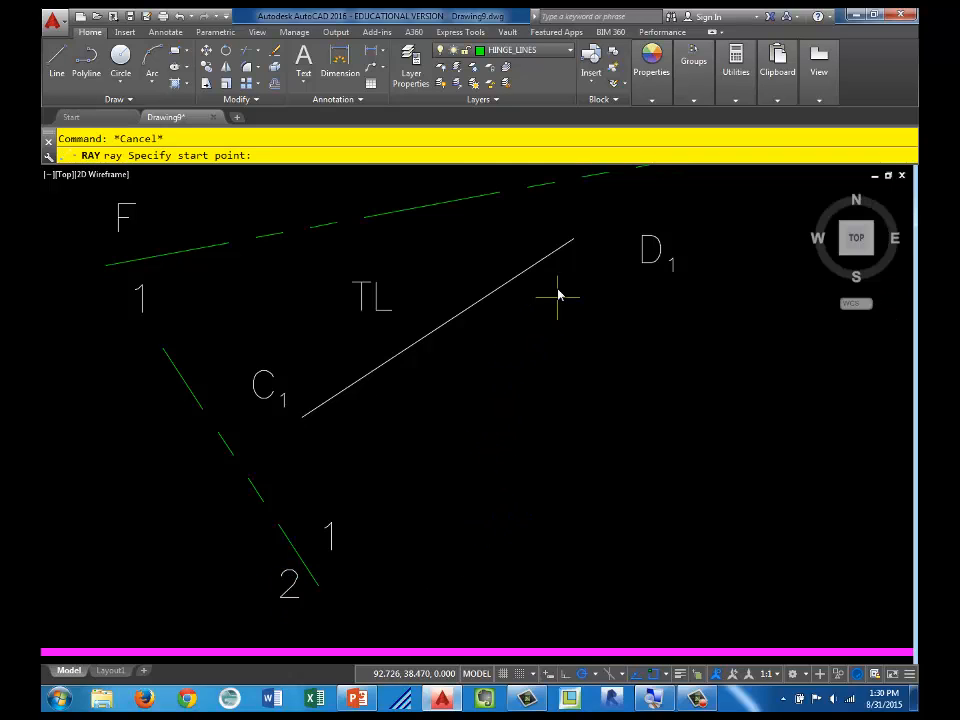
click(574, 242)
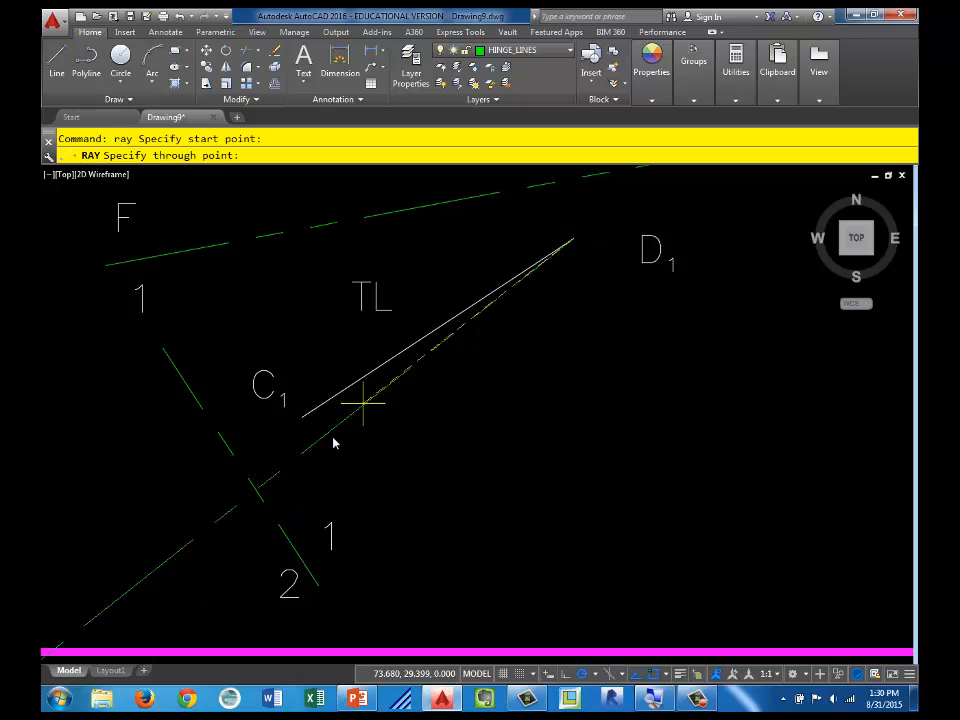
click(269, 496)
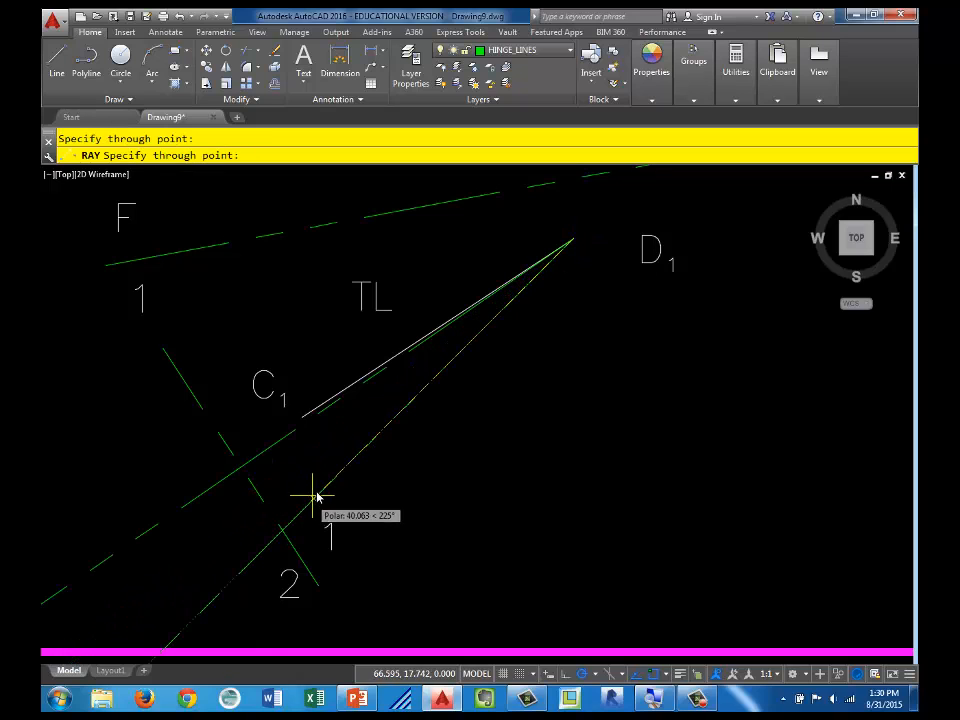
key(Escape)
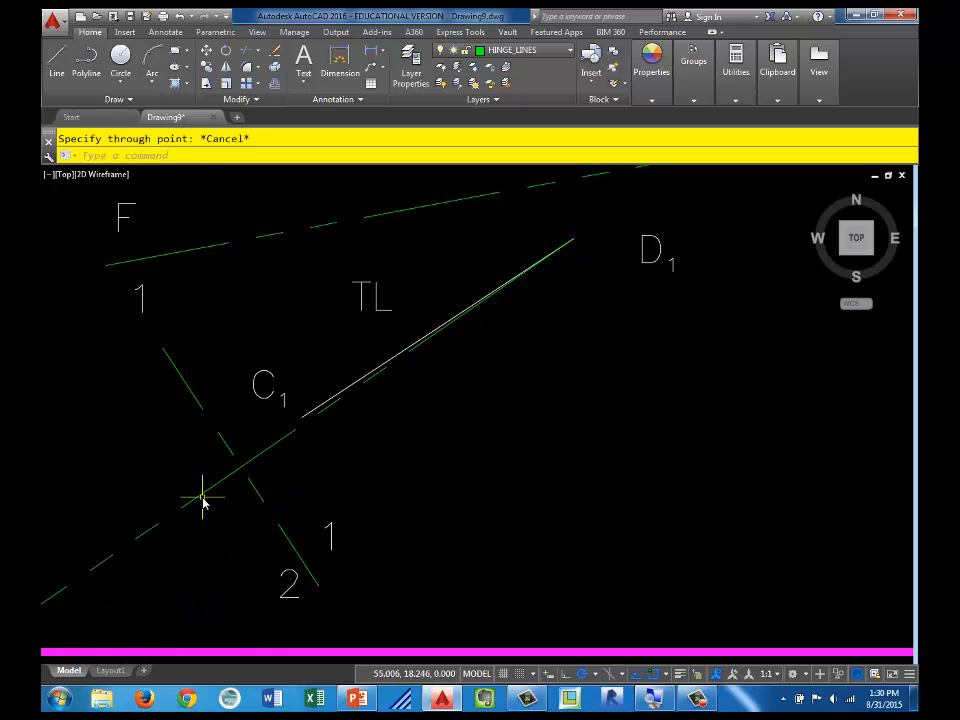
click(200, 496)
text(e)
key(Return)
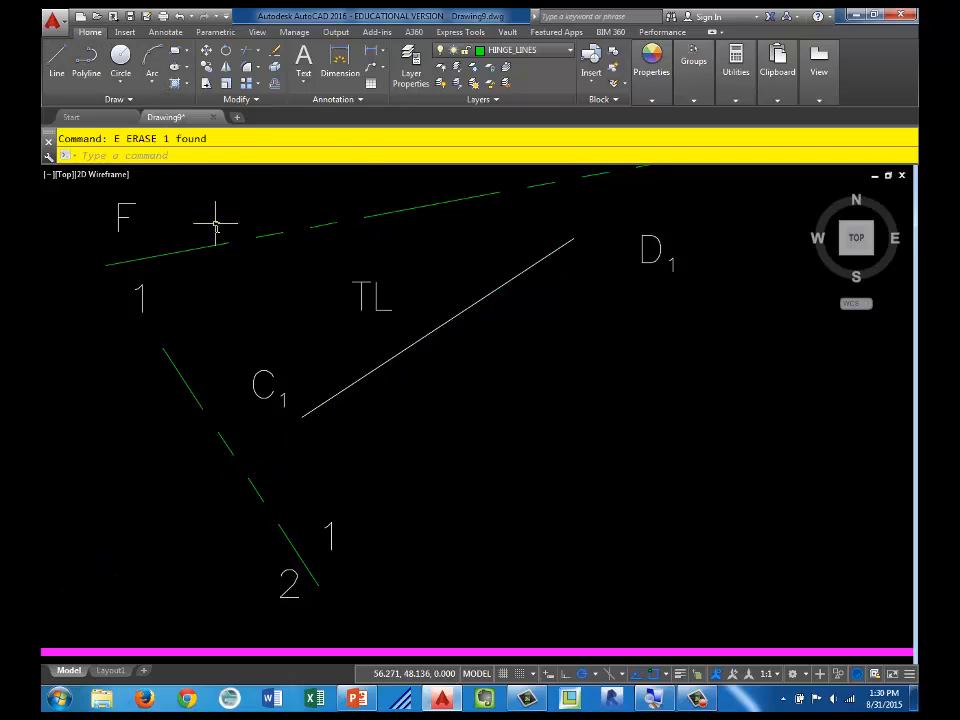
Step: Draw a ray from D1 along the true-length line, perpendicular to the 1-2 hinge line
text(ray)
key(Return)
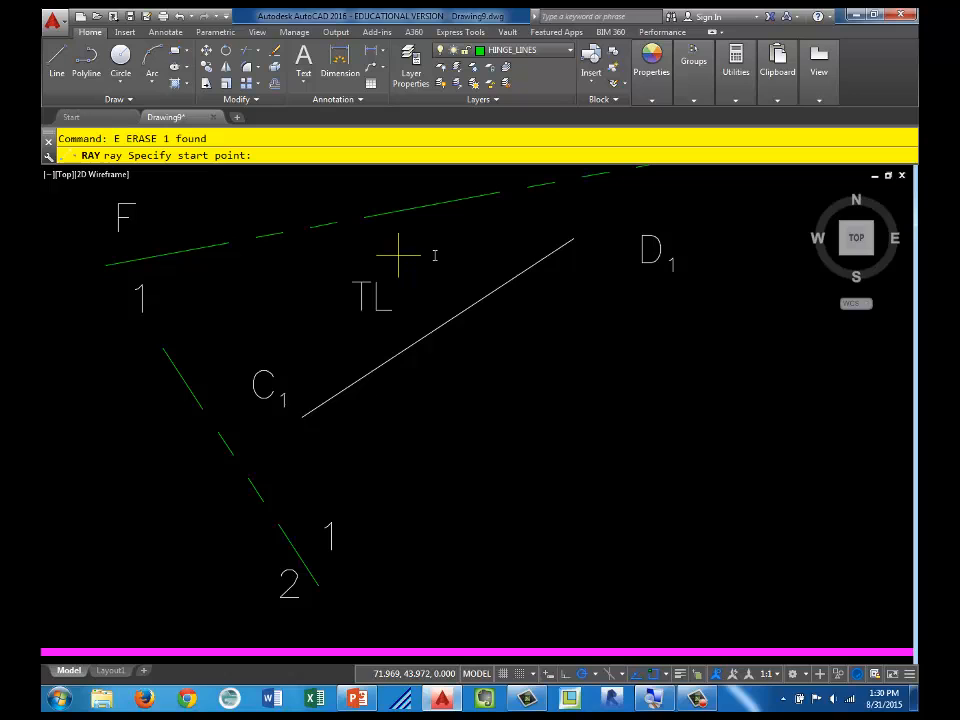
click(571, 238)
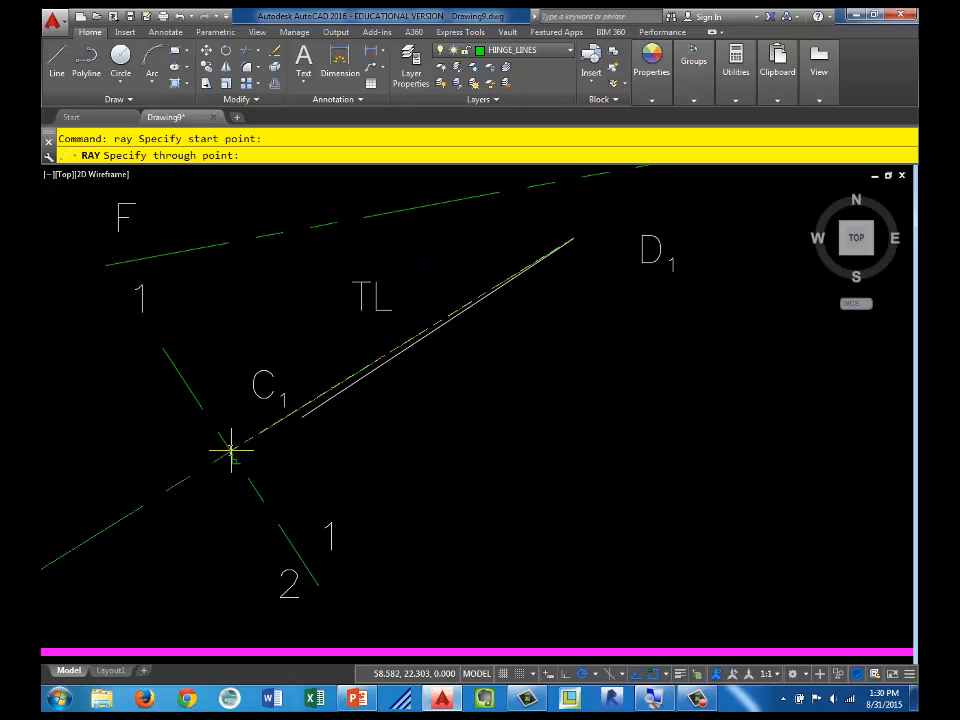
key(Escape)
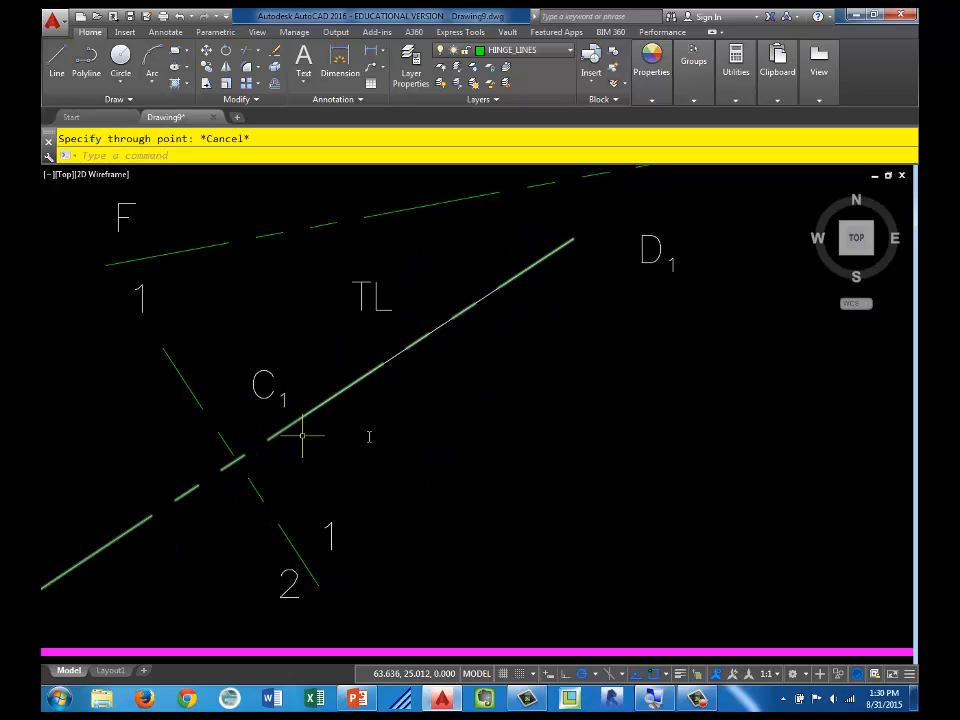
Step: Offset the 1-2 hinge line away from C1 by the perpendicular distance from CF to the F-1 hinge line
scroll(405, 289, down, 2)
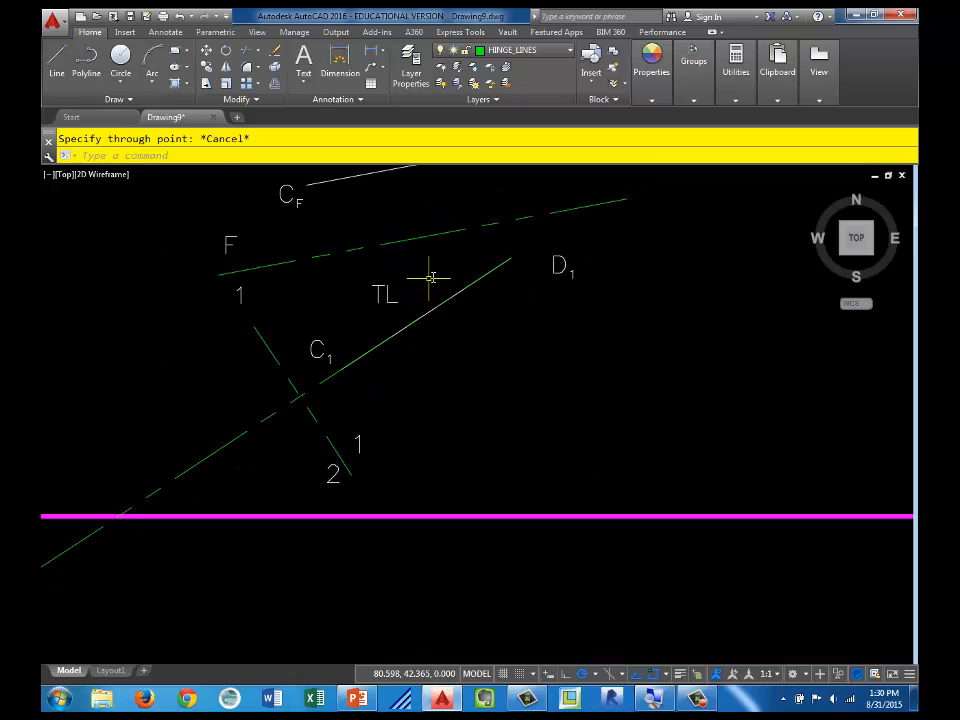
middle_drag(430, 278, 400, 310)
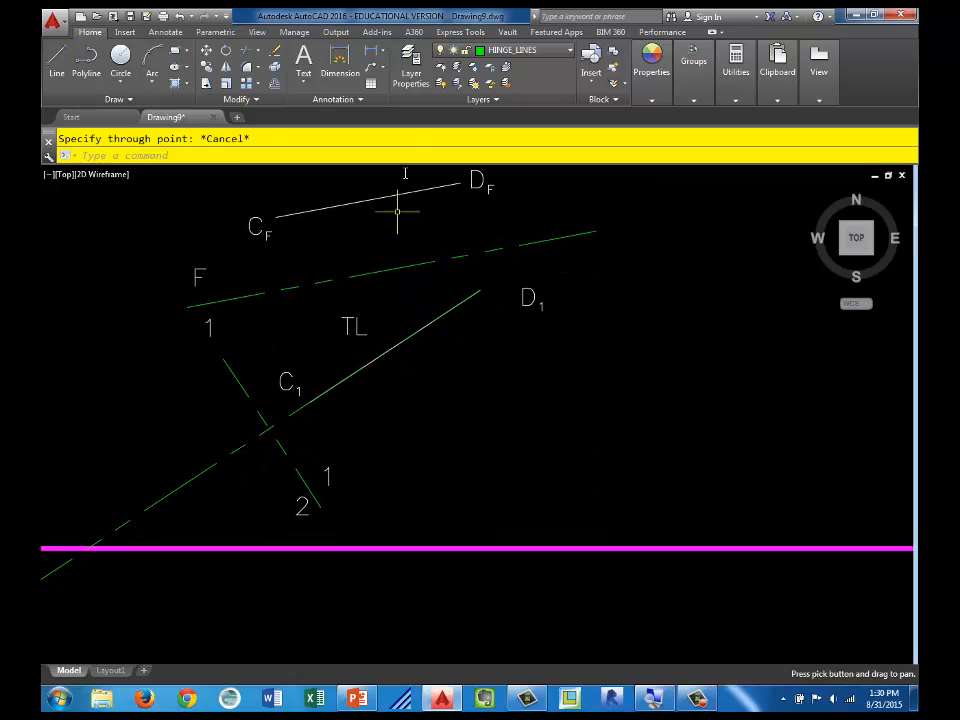
click(276, 86)
click(278, 223)
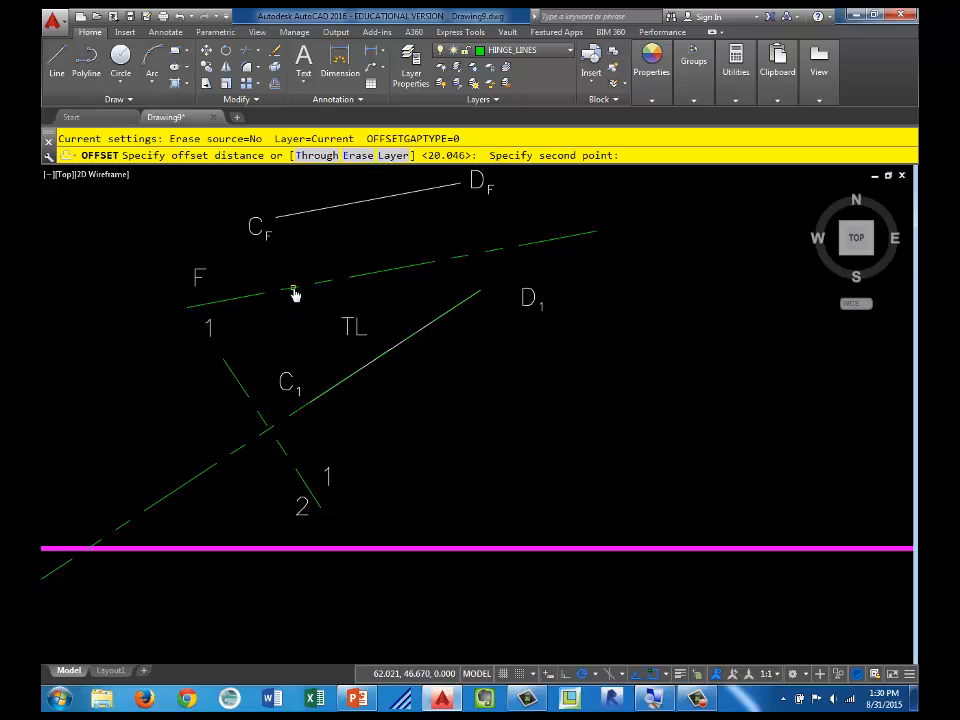
click(294, 290)
click(243, 392)
click(210, 416)
key(Escape)
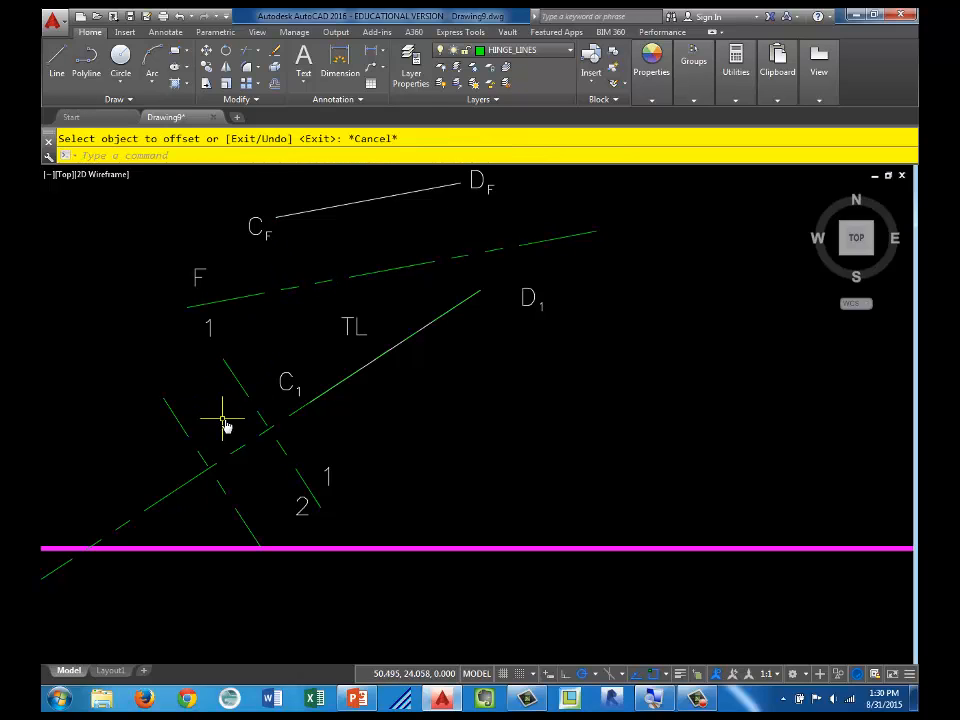
Step: Place a point where the projection ray crosses the offset line
text(po)
key(Return)
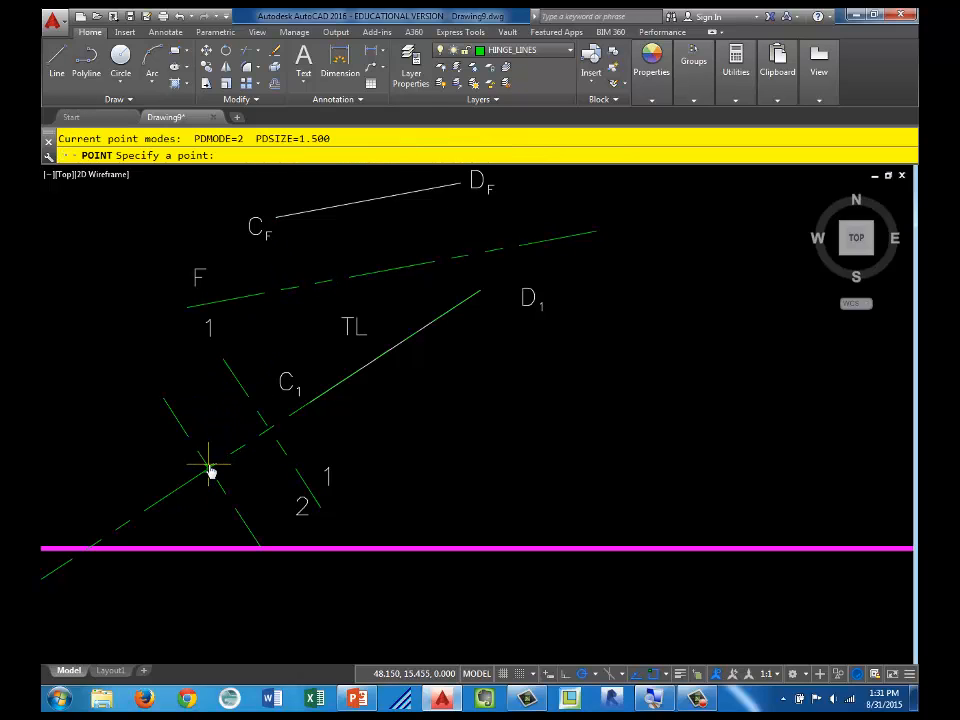
click(209, 467)
key(Escape)
Step: Erase the projection ray and the offset construction line
click(234, 452)
click(193, 424)
click(133, 425)
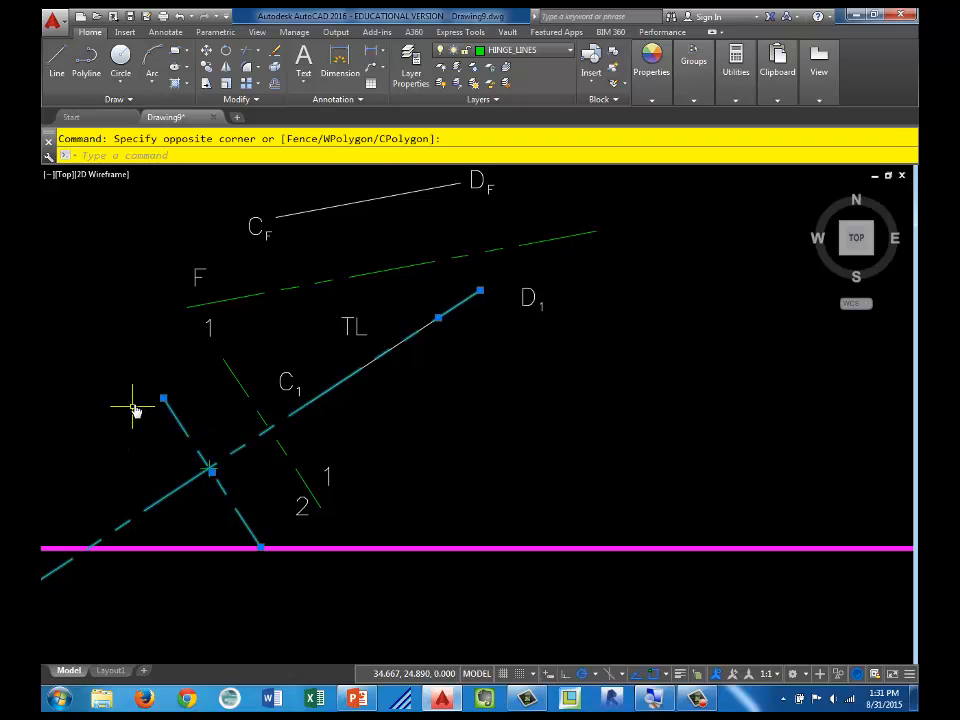
key(Delete)
Step: Move the point-view point to the POINTS layer
click(171, 459)
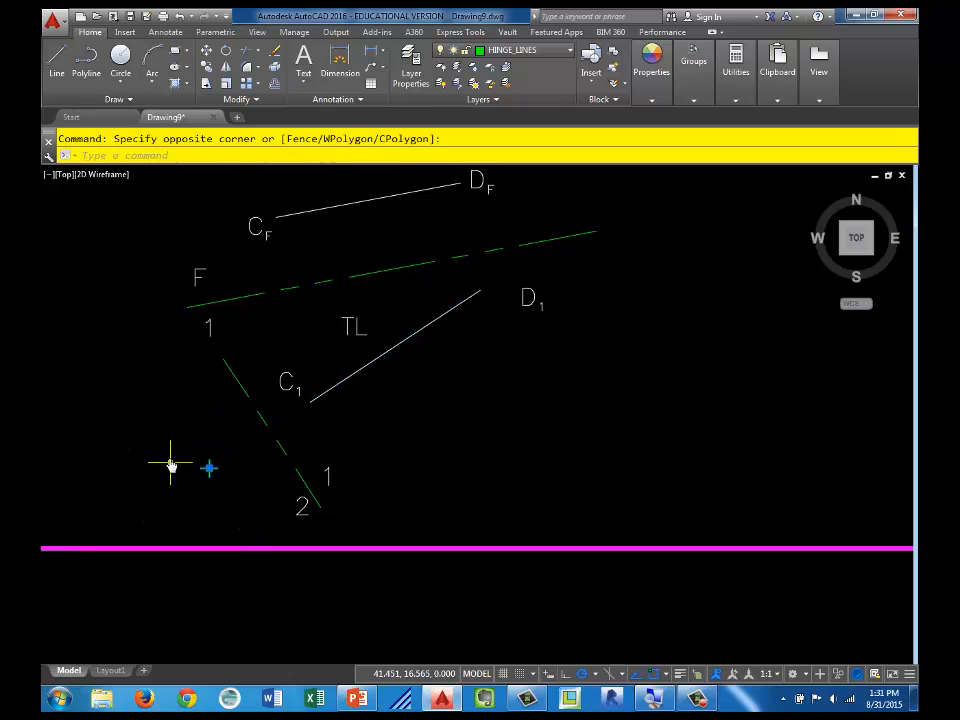
click(520, 50)
key(Escape)
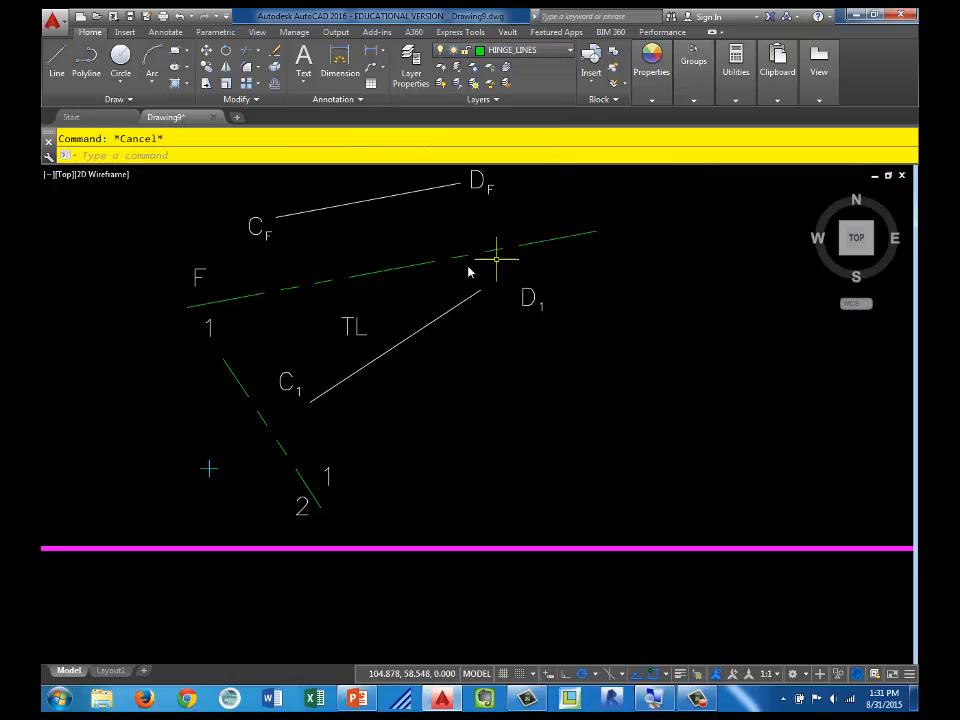
Step: Copy the C1 label twice, side by side, just below the point view
click(304, 378)
click(283, 392)
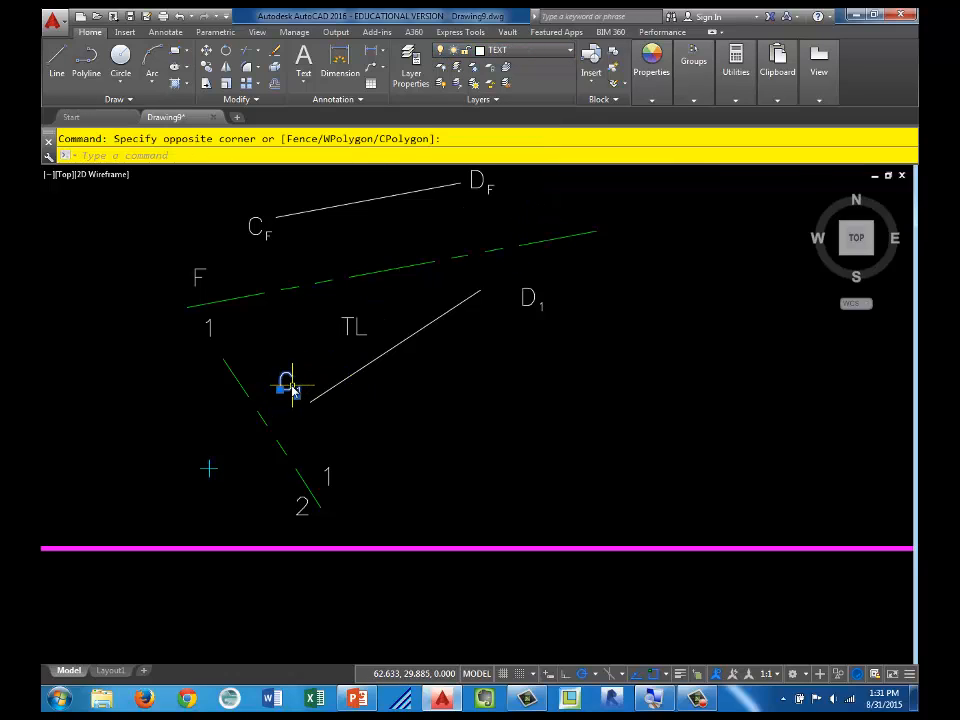
text(co)
key(Return)
click(288, 391)
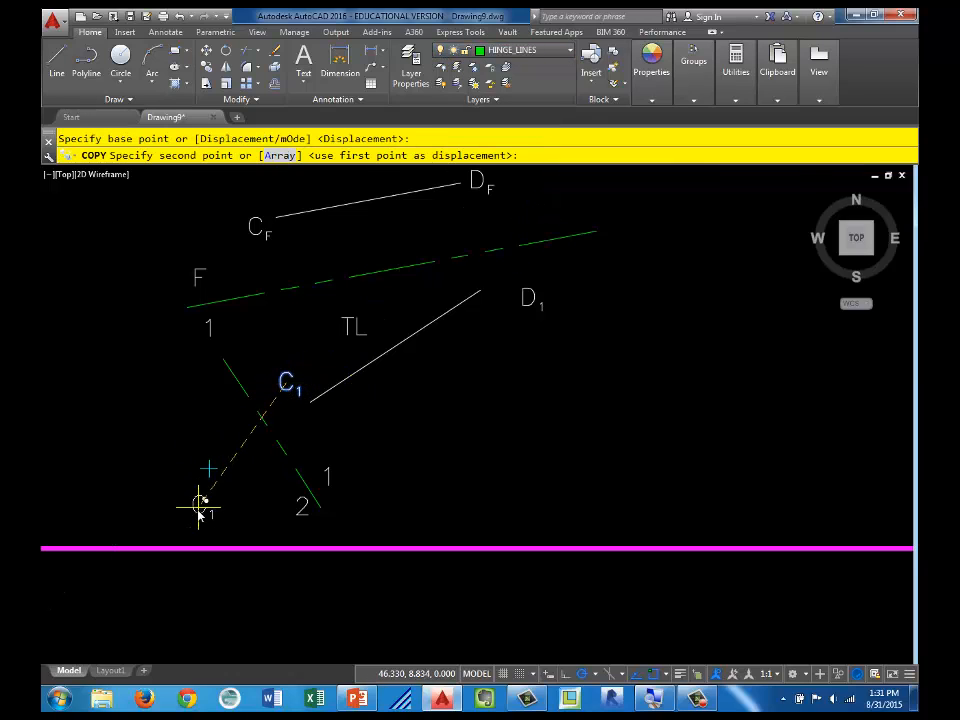
click(200, 497)
click(222, 500)
key(Escape)
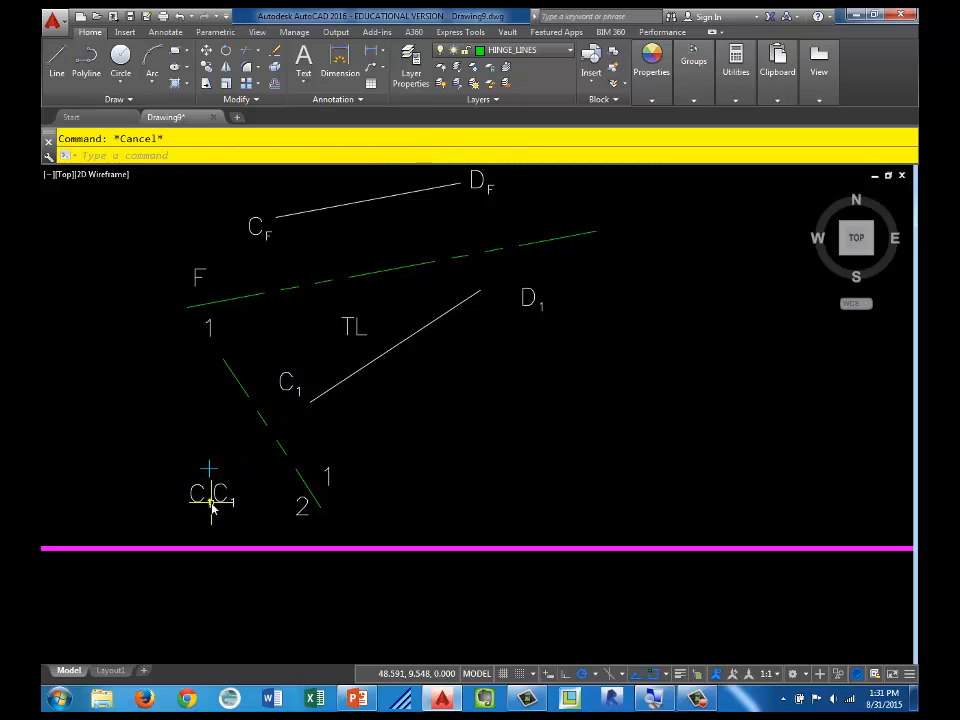
Step: Change the subscripts of both copied C labels below the point view to 2
double_click(209, 504)
text(2)
key(Return)
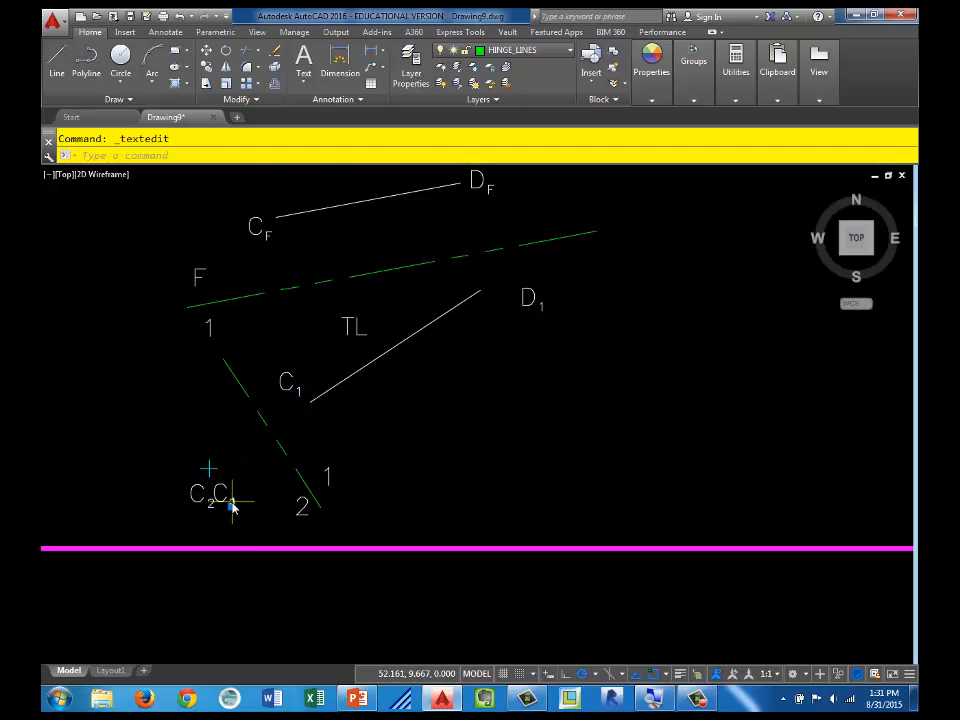
double_click(230, 504)
text(2)
key(Return)
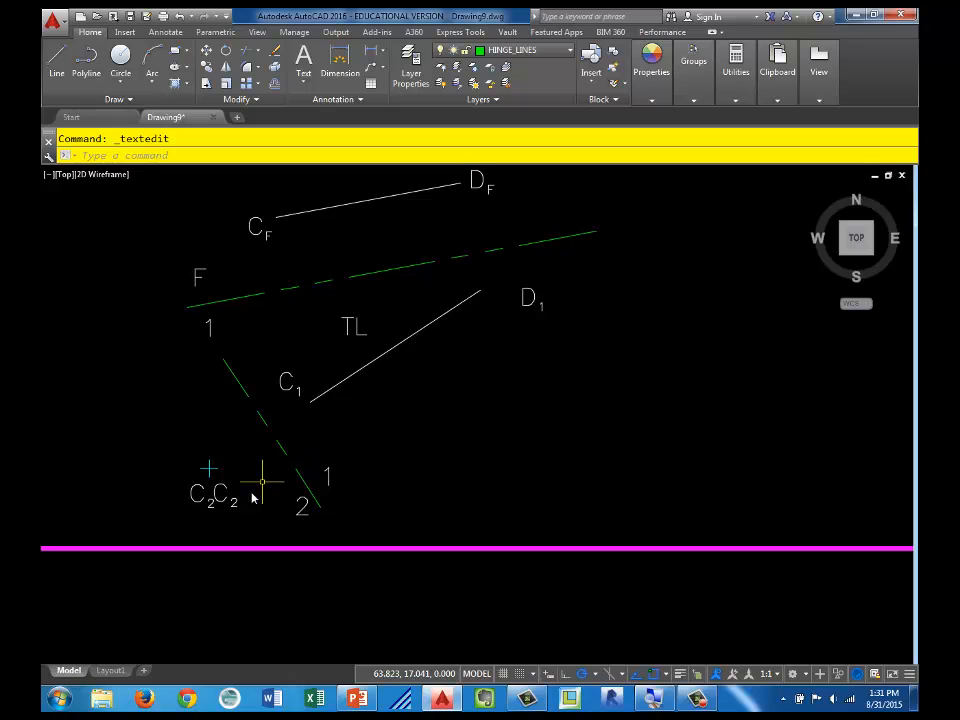
Step: Change the letter of the second label below the point view to D
scroll(258, 488, up, 2)
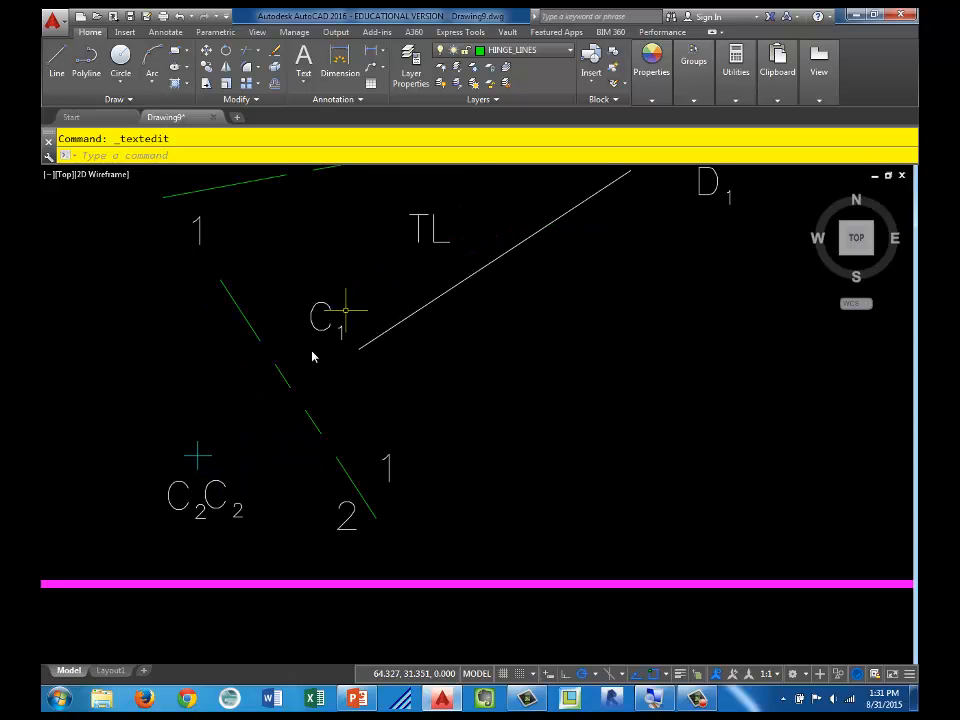
double_click(216, 506)
text(D)
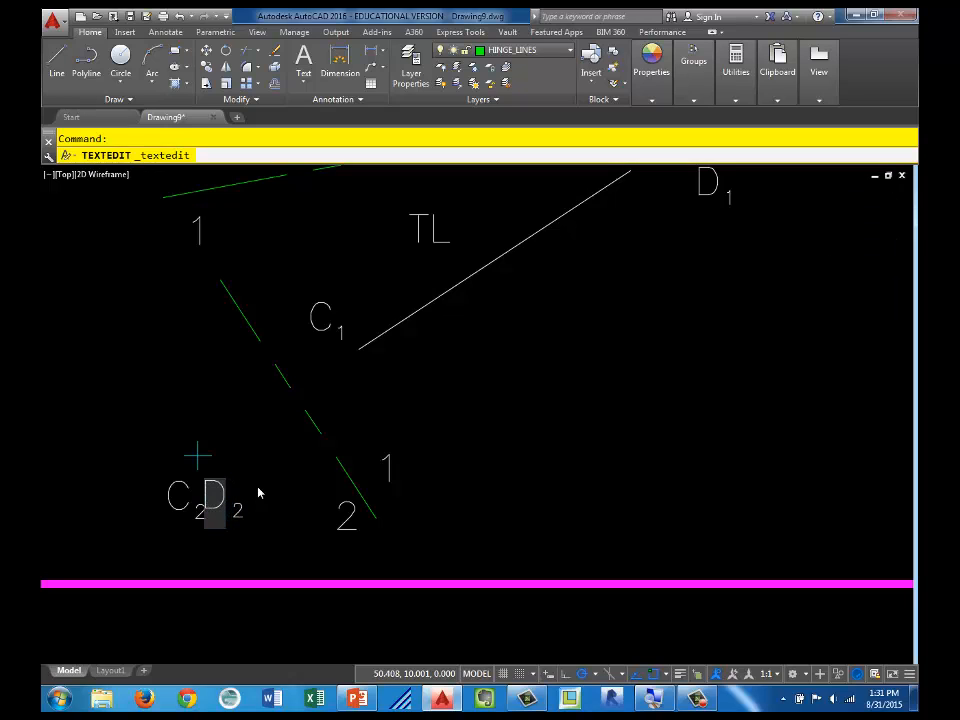
click(311, 469)
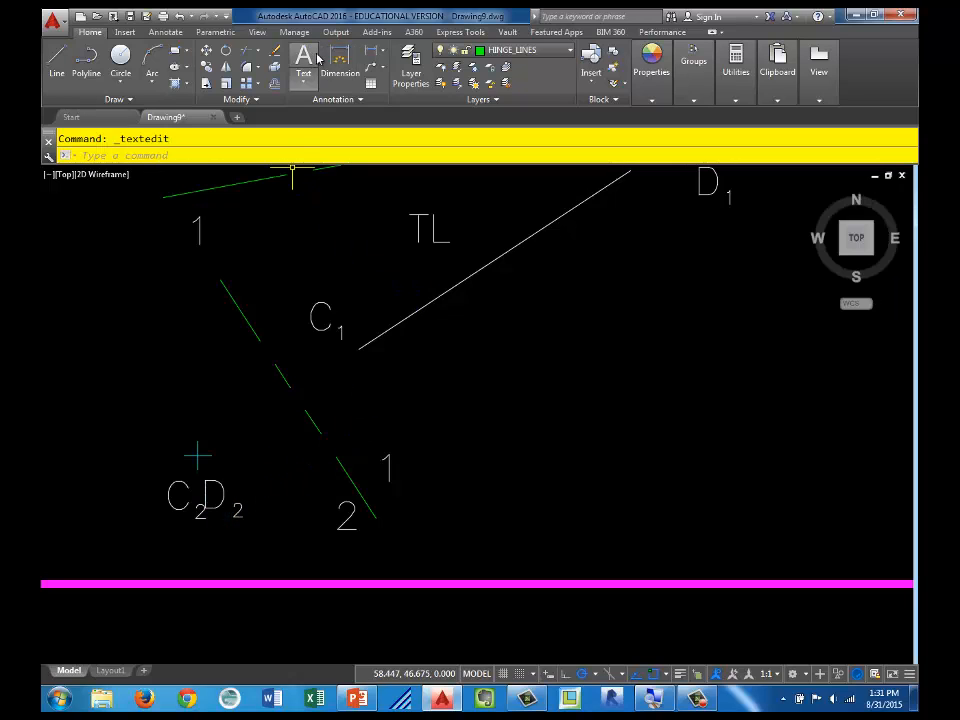
Step: Make TEXT the current layer and add the multiline text label PV just above the point view of CD
click(505, 50)
click(497, 227)
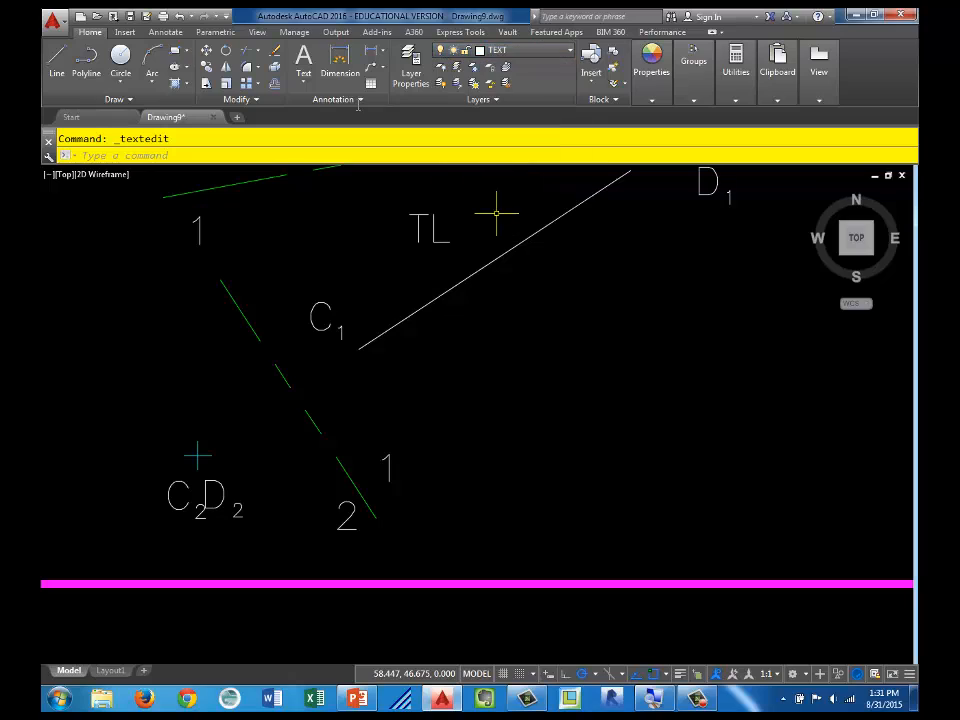
click(177, 377)
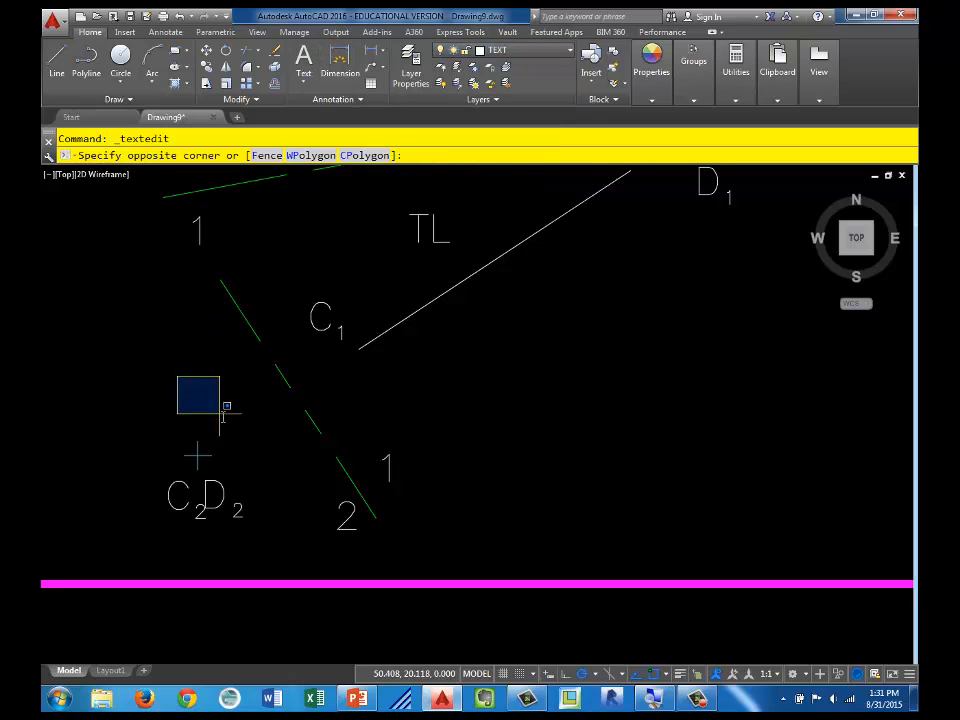
click(228, 413)
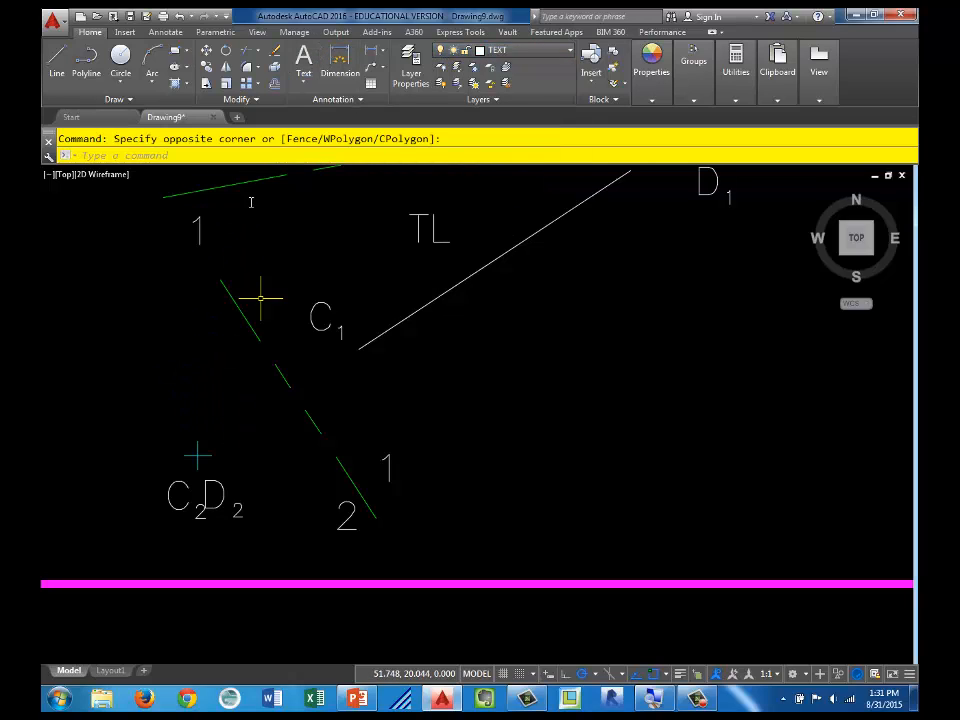
click(303, 57)
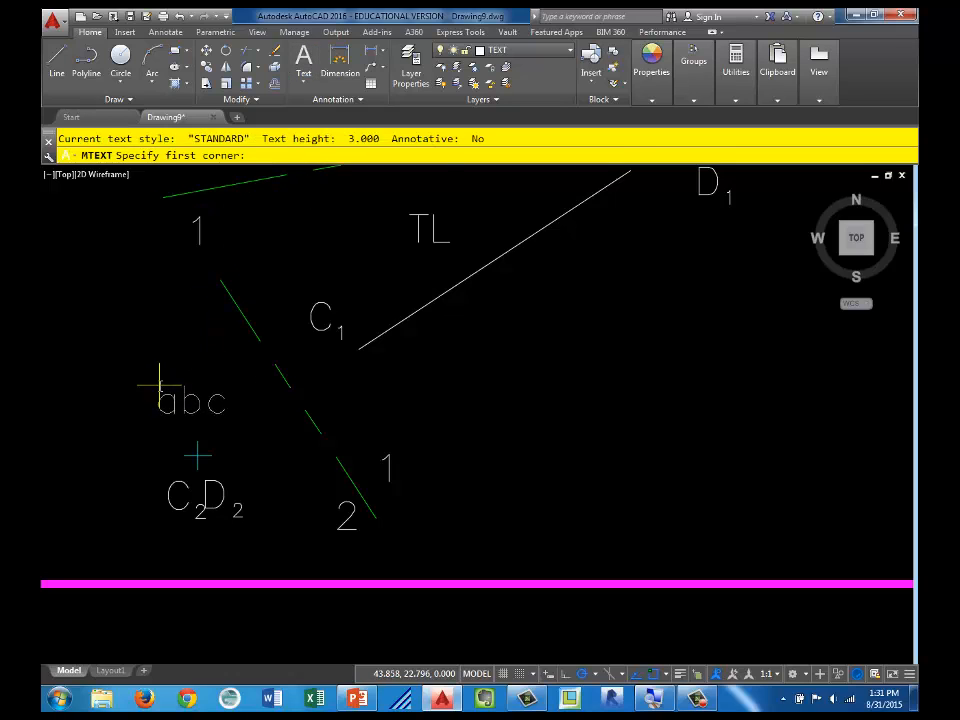
click(159, 385)
click(191, 364)
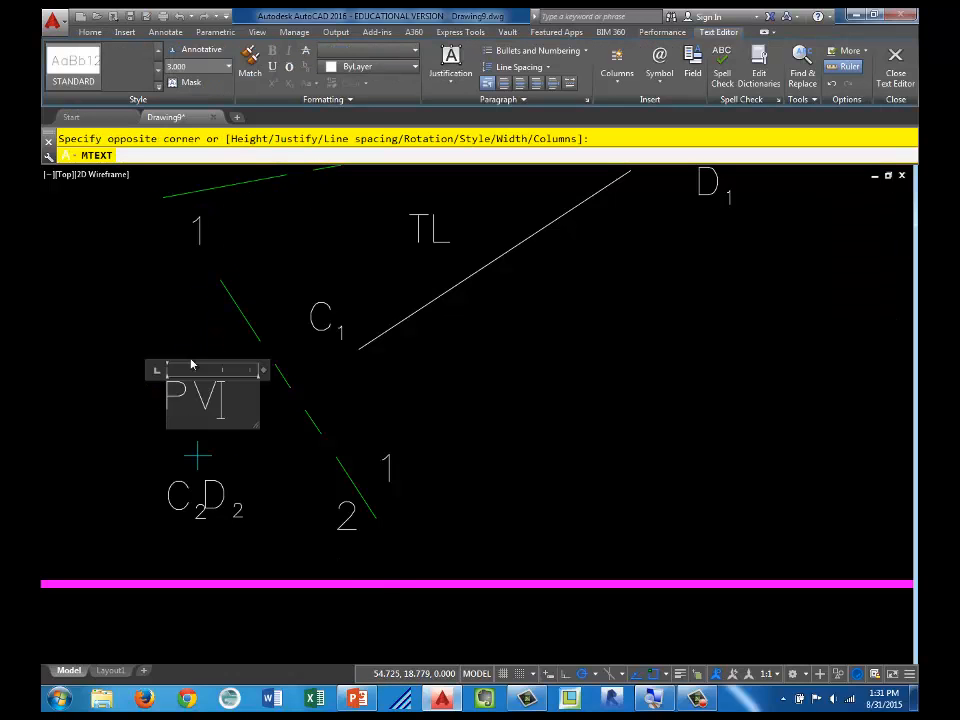
click(112, 332)
Step: Check the completed CD construction and labels, and fit the whole problem sheet in view
scroll(442, 391, down, 5)
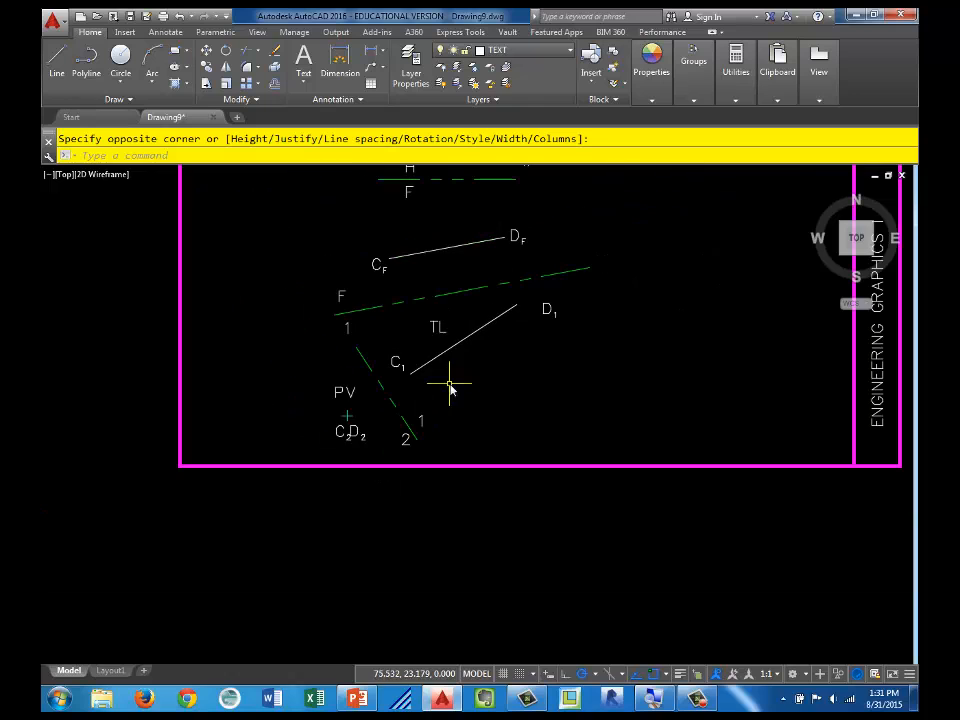
middle_drag(528, 369, 450, 446)
scroll(450, 446, up, 2)
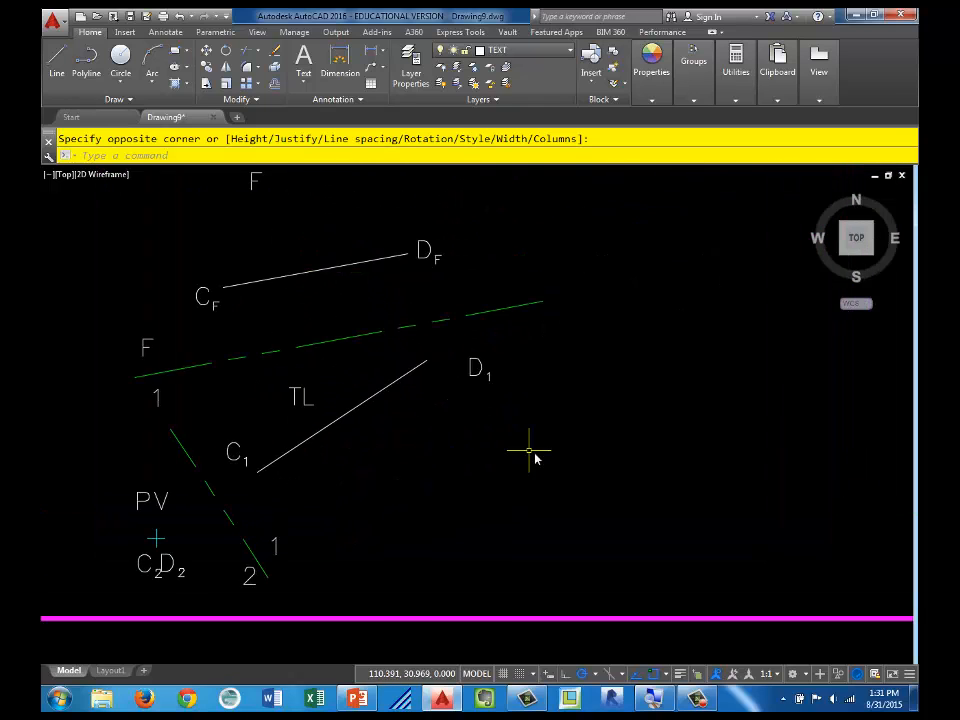
scroll(531, 450, down, 2)
middle_drag(636, 272, 619, 388)
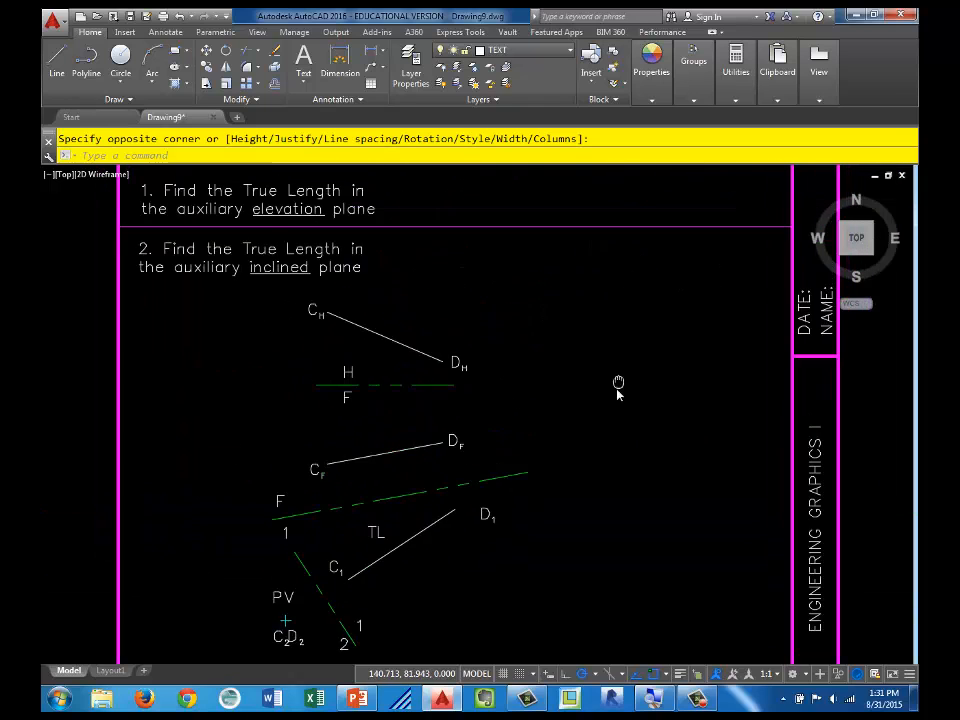
middle_click(625, 370)
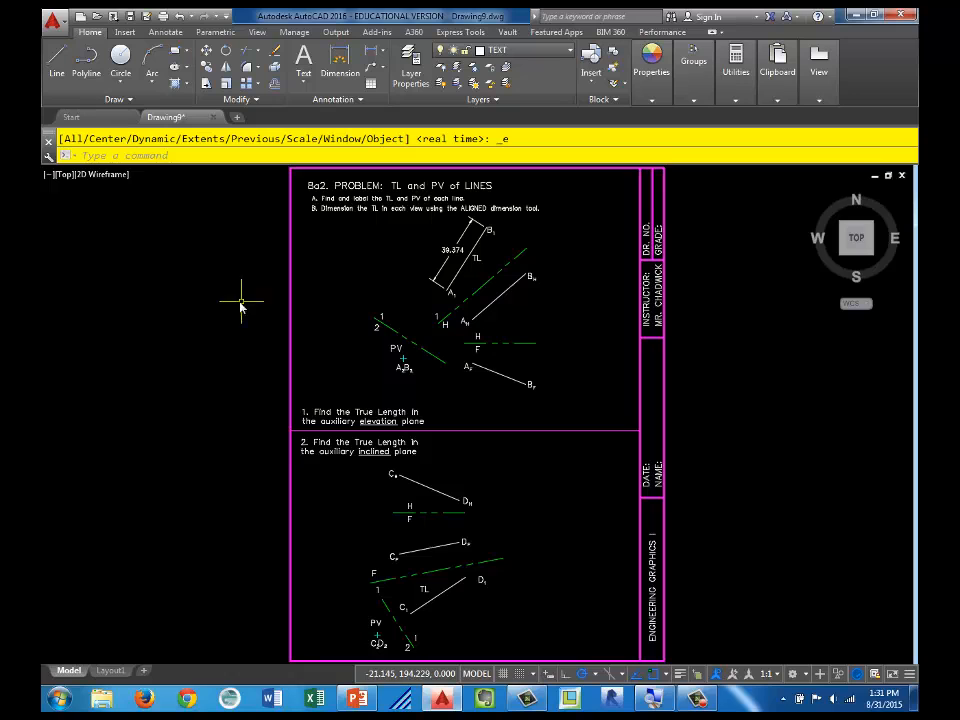
Step: Start a new drawing from the Lines_01 template in MA 130 Engineering Graphics_2015 and rotate the view so the sheet reads upright
click(83, 19)
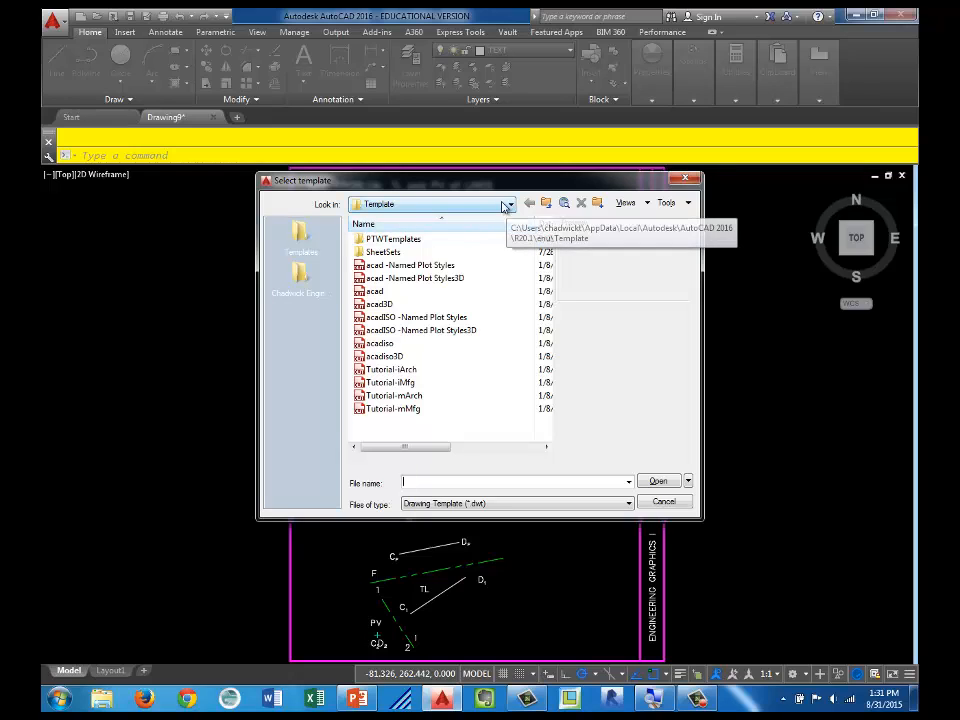
click(314, 268)
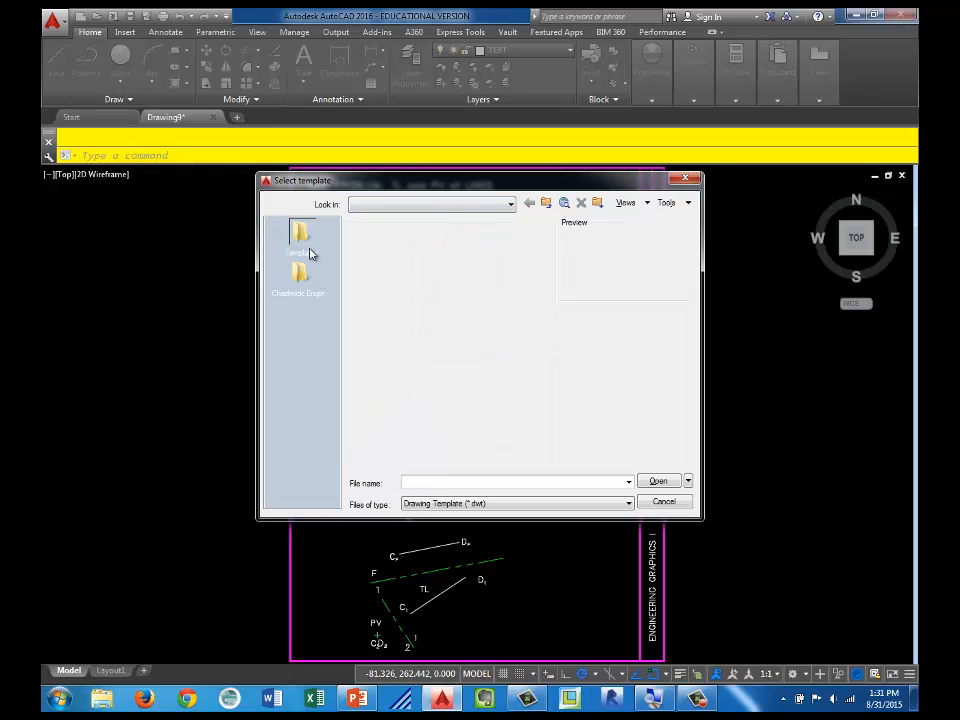
scroll(550, 390, down, 6)
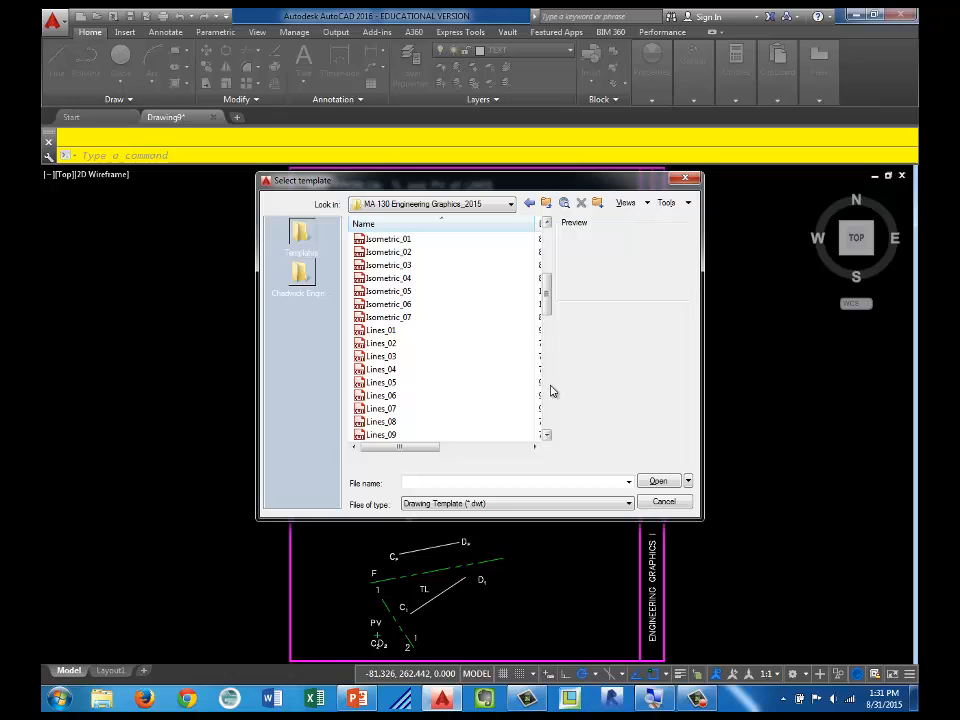
double_click(389, 333)
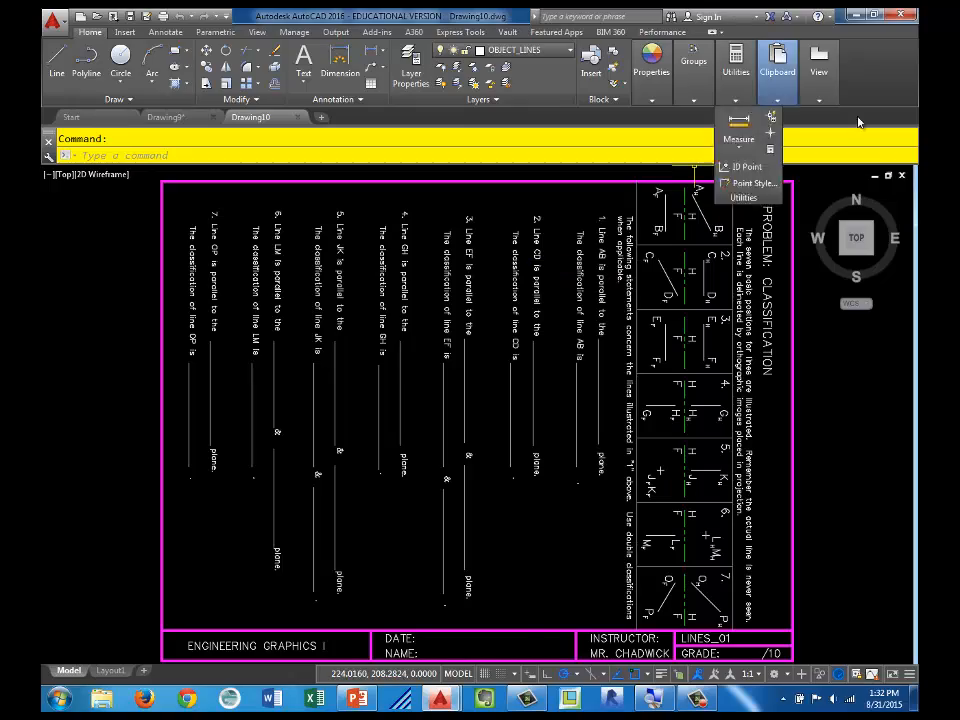
click(896, 201)
Step: Examine the horizontal and frontal views of lines AB and CD in boxes 1 and 2 of the classification problem
scroll(315, 257, up, 5)
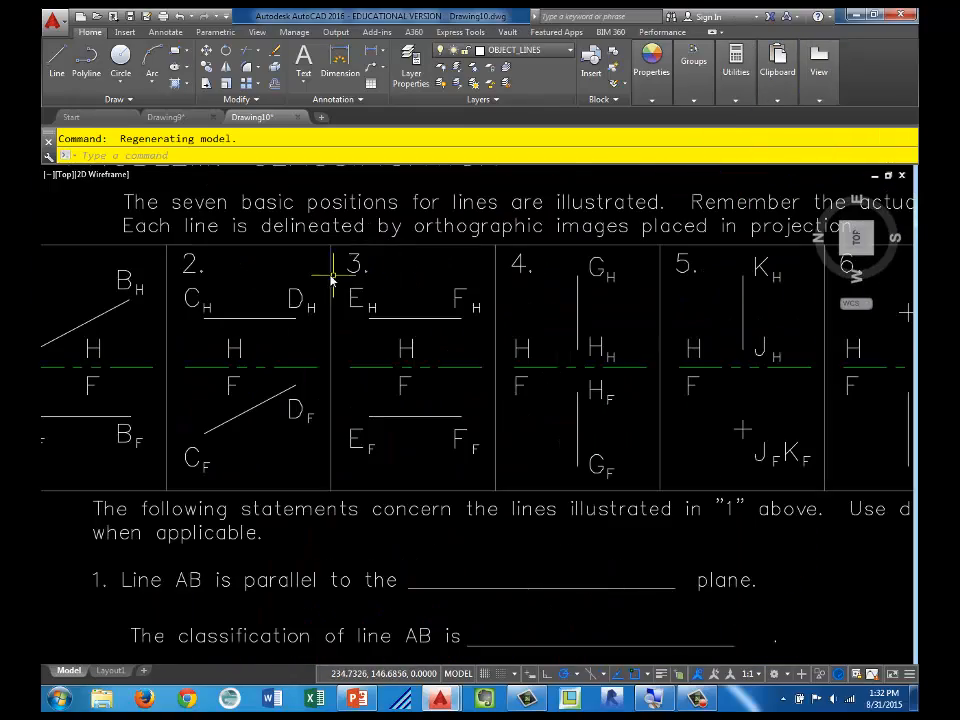
middle_drag(332, 277, 520, 312)
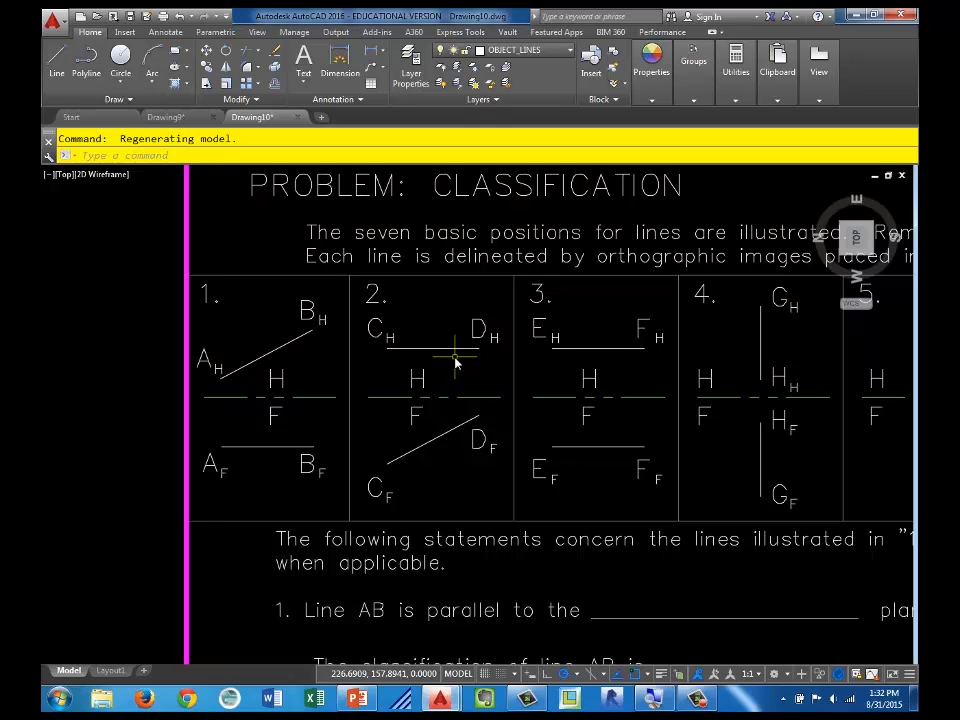
scroll(311, 392, up, 3)
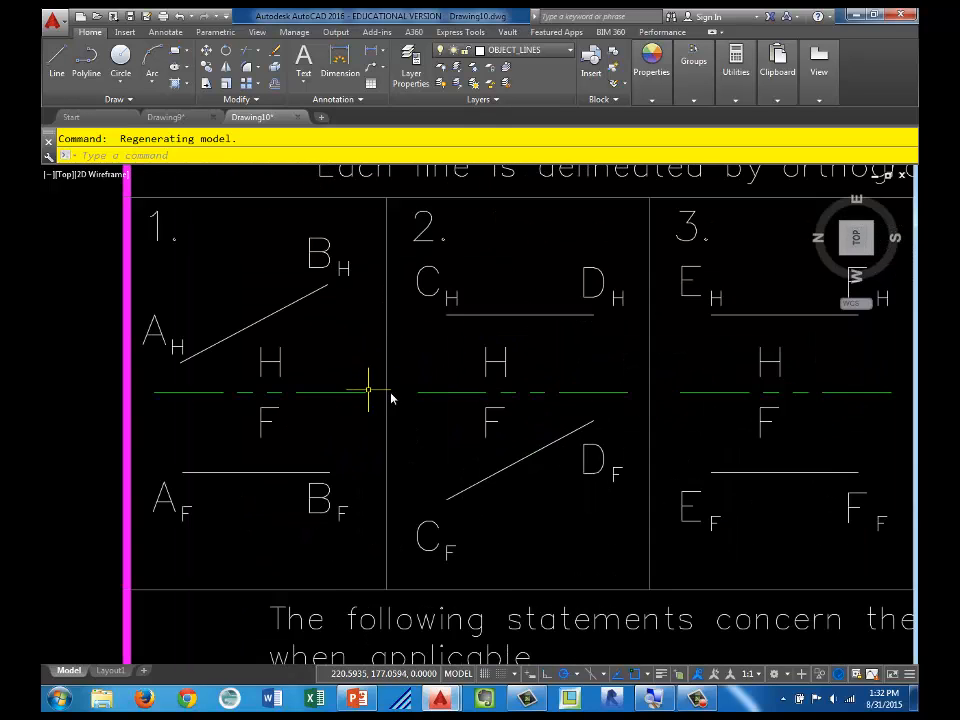
mouse_move(391, 398)
middle_down()
mouse_move(583, 401)
mouse_move(572, 401)
middle_up()
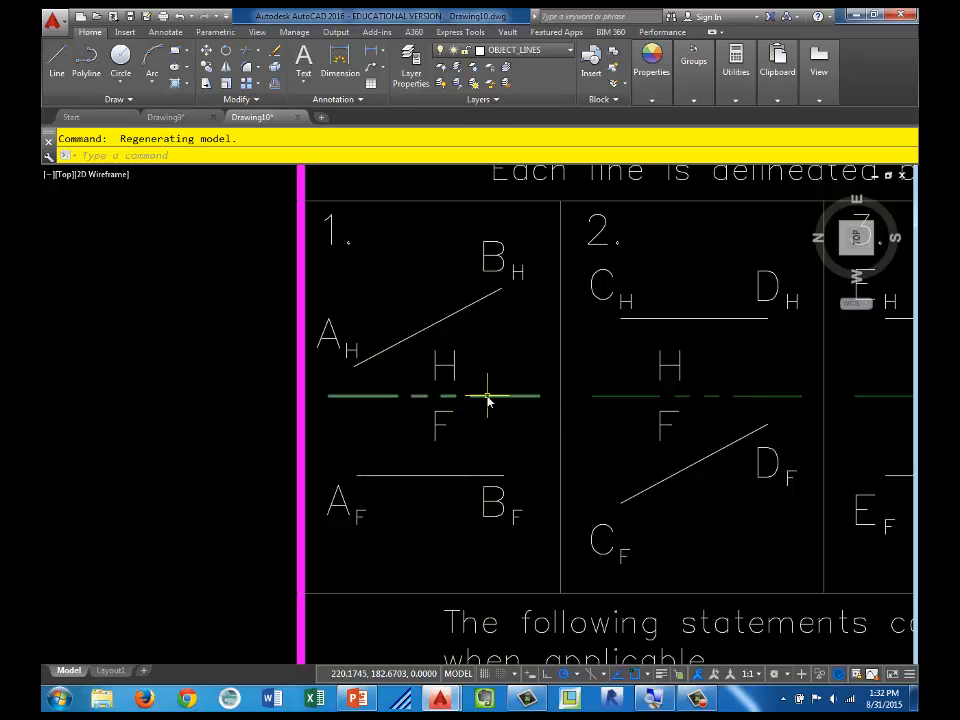
click(460, 315)
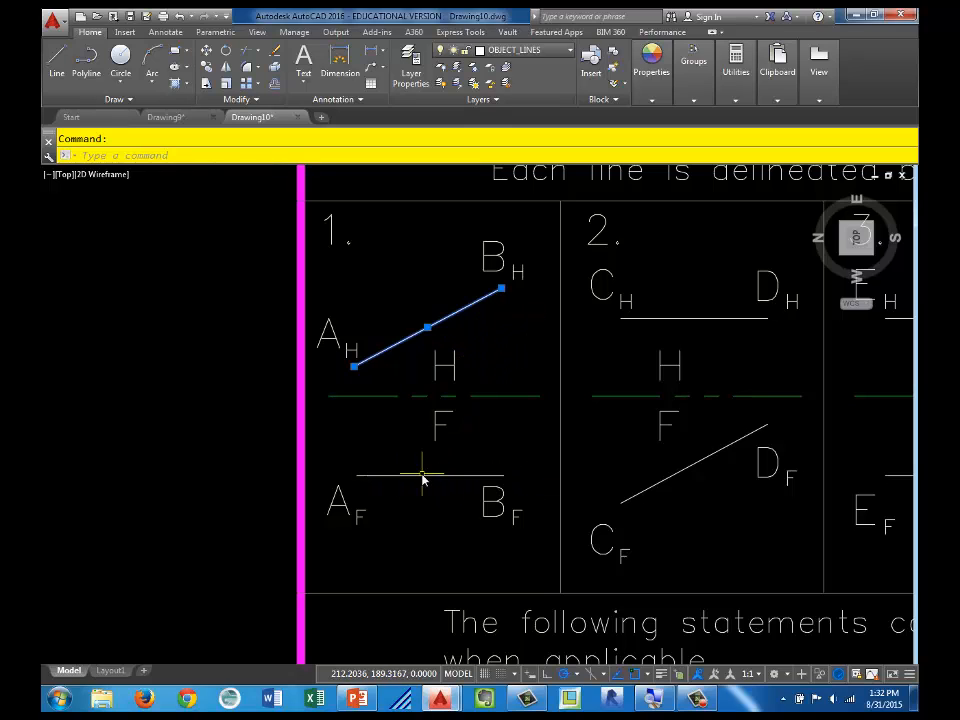
key(Escape)
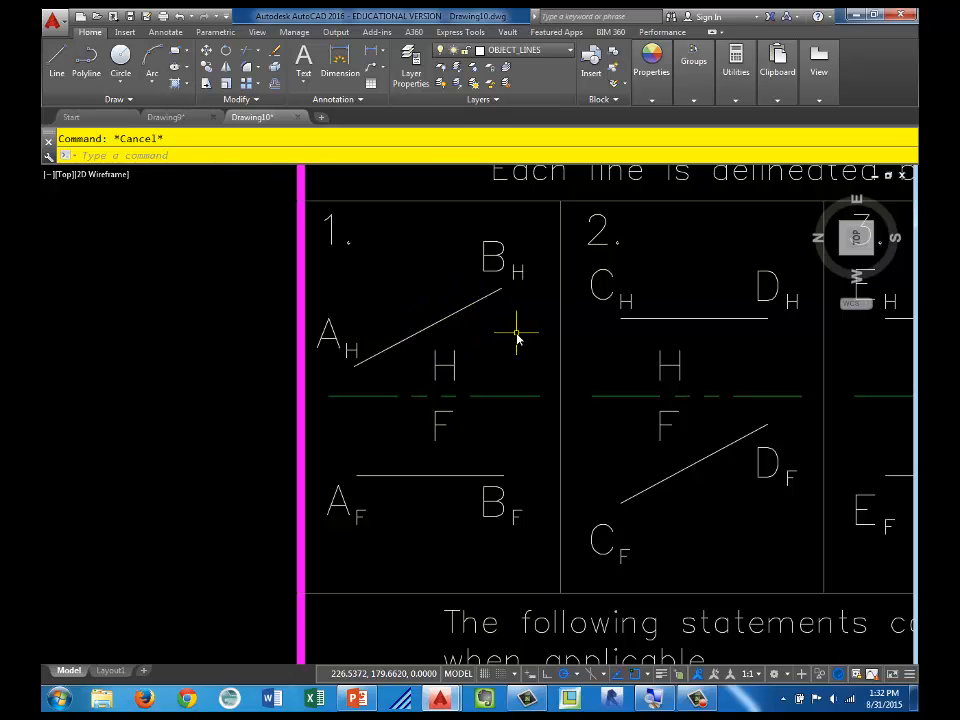
middle_drag(771, 393, 600, 375)
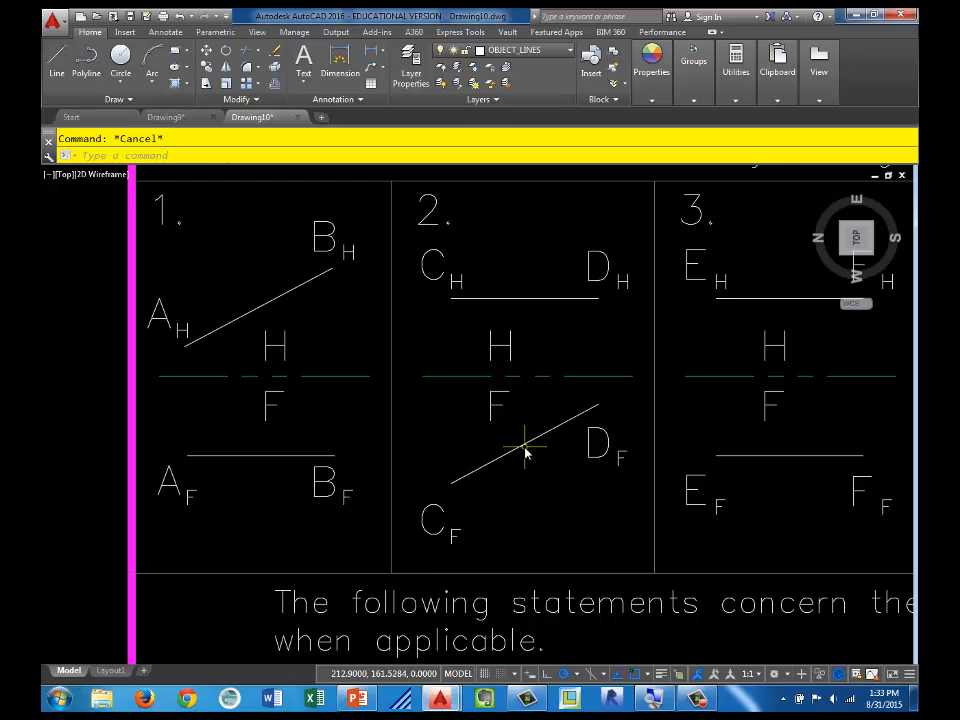
mouse_move(524, 450)
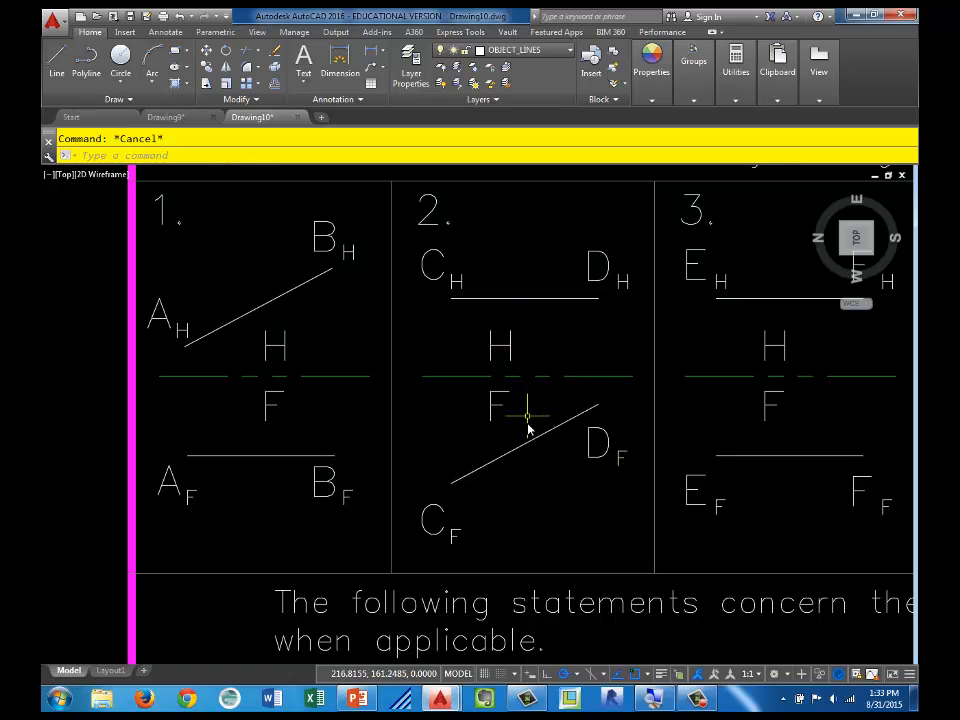
Step: Examine the horizontal and frontal views of the lines in boxes 3 to 7, comparing both views of EF and of LM
middle_drag(834, 508, 611, 503)
click(564, 449)
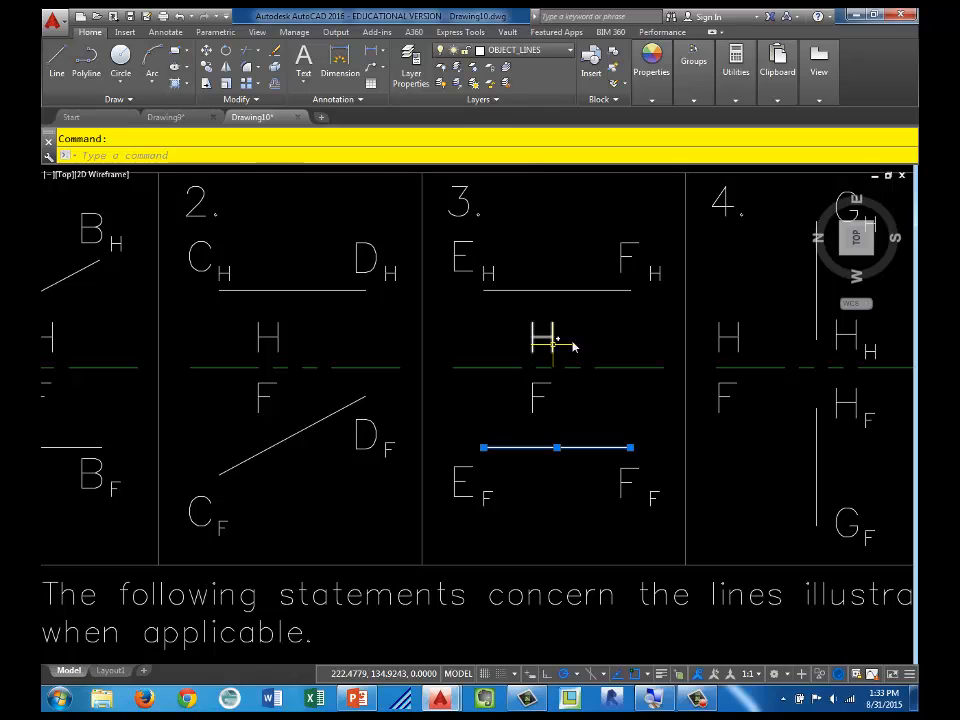
click(587, 292)
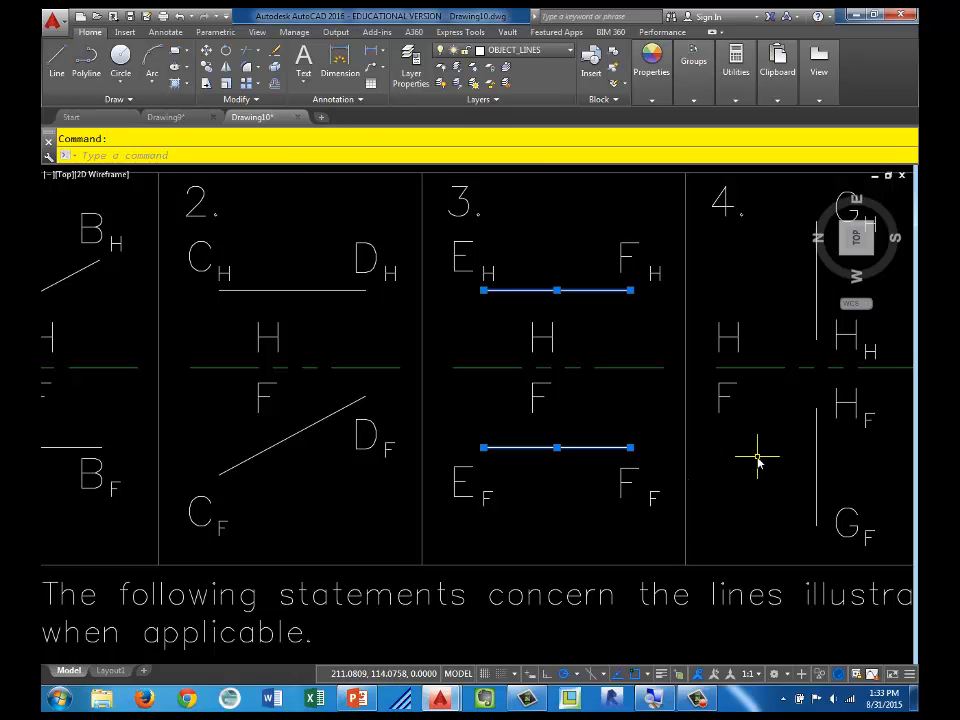
mouse_move(776, 480)
middle_down()
mouse_move(701, 474)
mouse_move(602, 495)
mouse_move(378, 498)
middle_up()
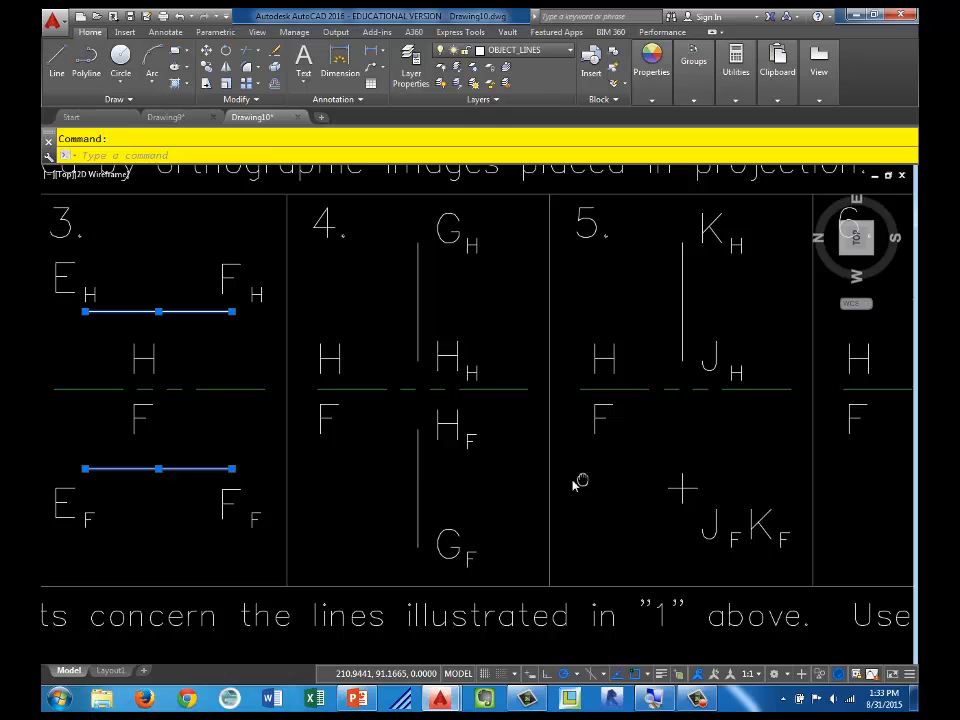
middle_drag(576, 480, 452, 471)
mouse_move(660, 471)
middle_down()
mouse_move(445, 480)
mouse_move(375, 454)
mouse_move(343, 469)
middle_up()
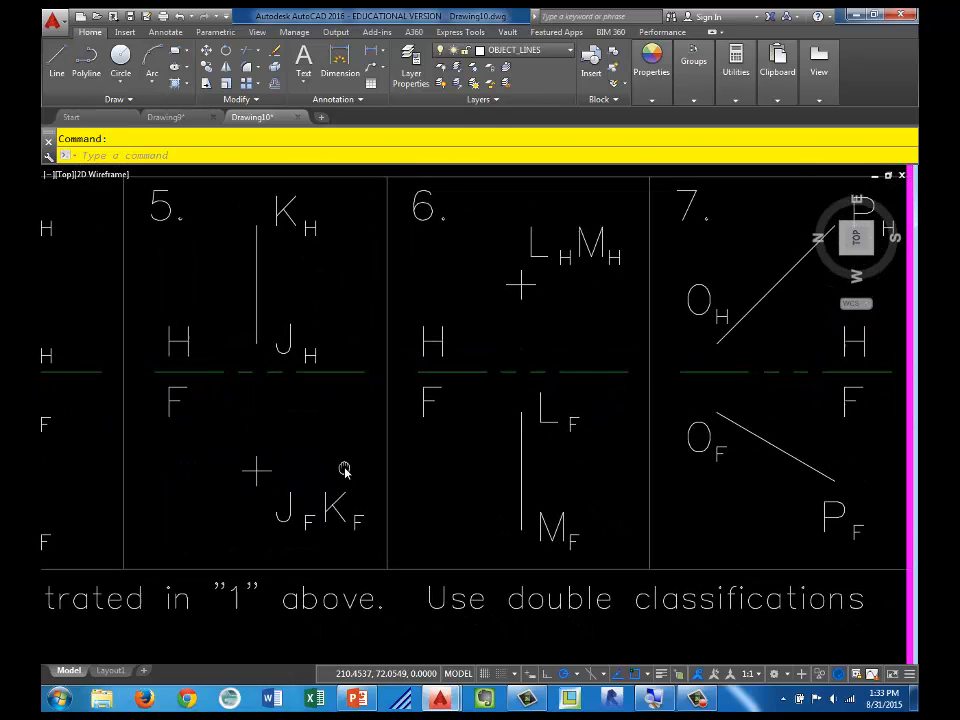
click(524, 463)
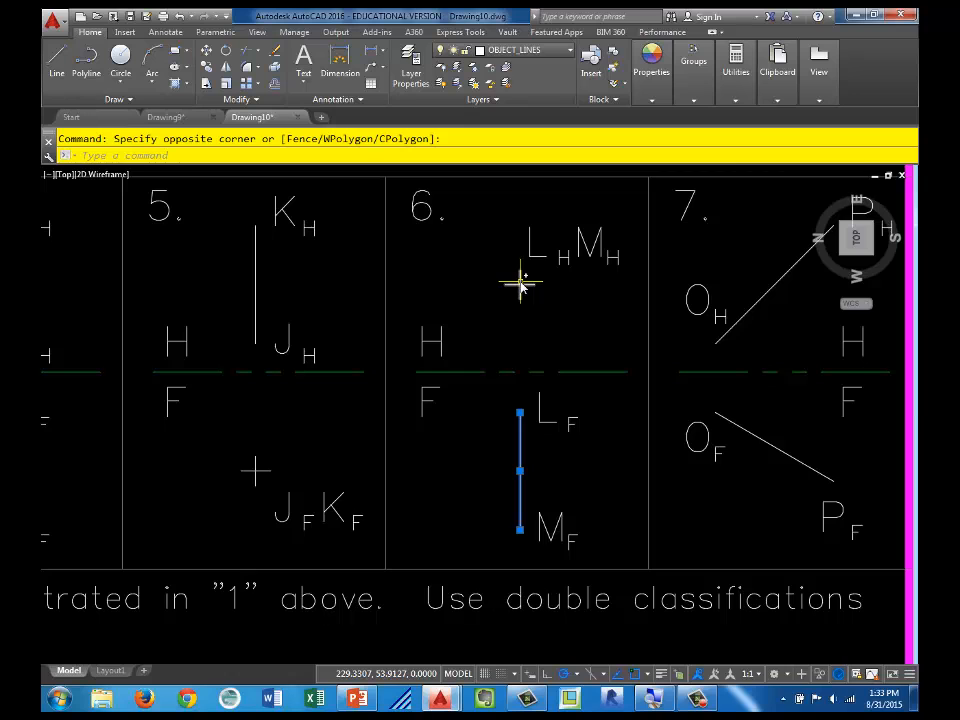
click(556, 310)
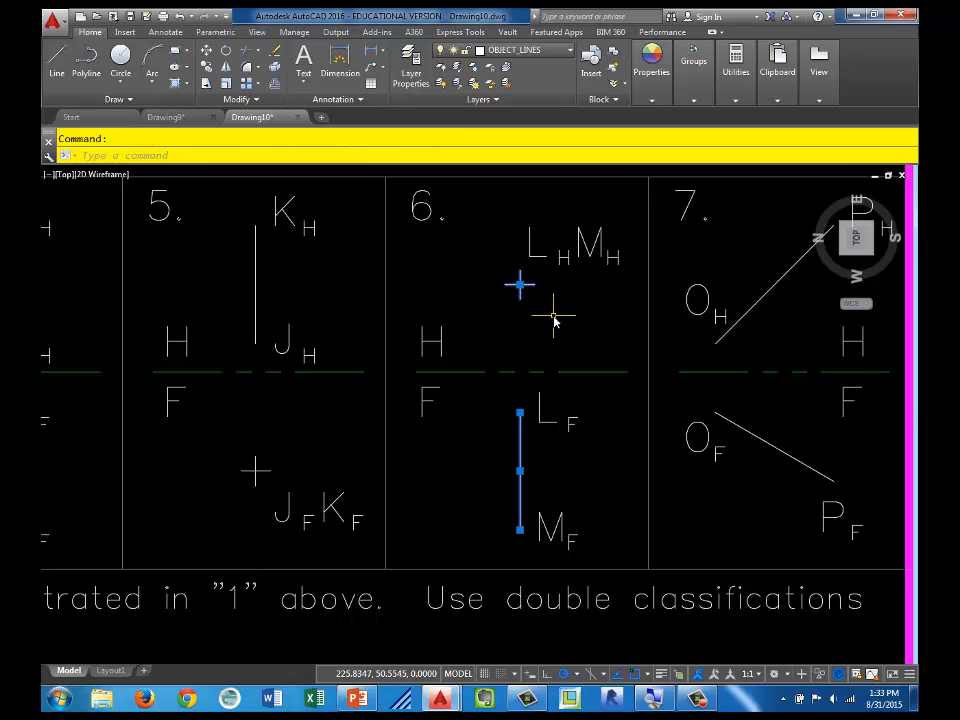
key(Escape)
middle_drag(381, 386, 799, 386)
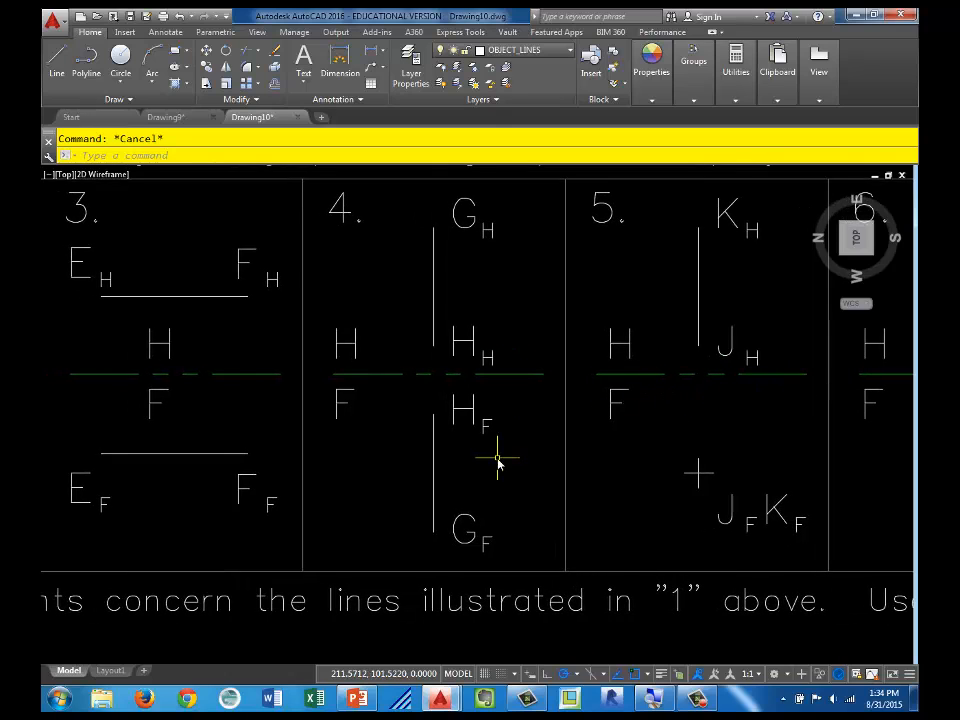
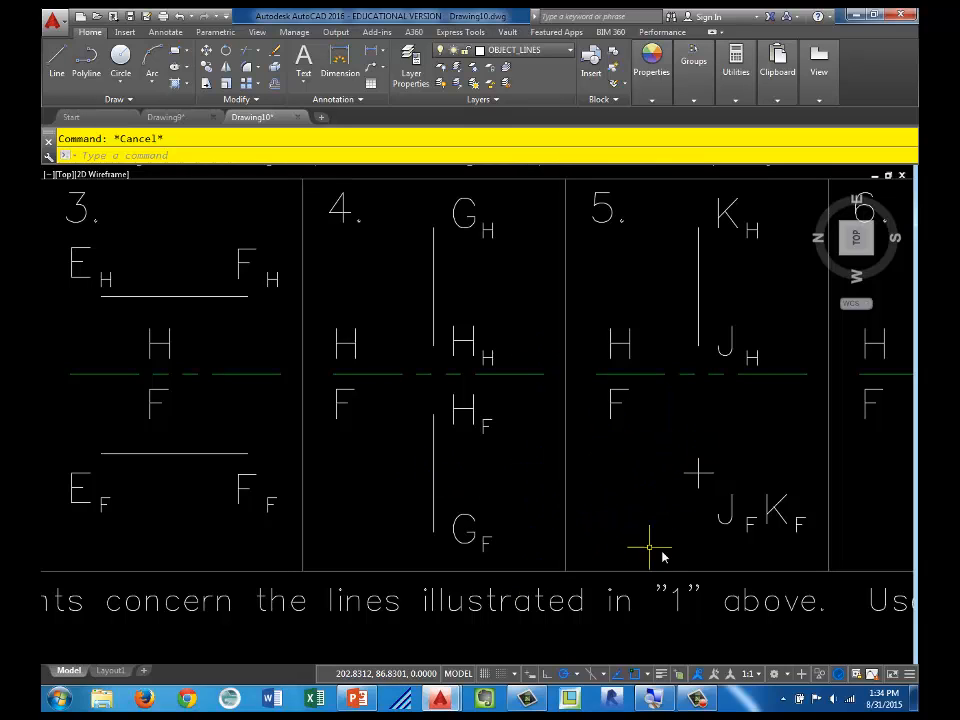
Step: Review the line boxes up to box 7 and the fill-in classification statements below them on the Lines_01 sheet
scroll(649, 532, down, 2)
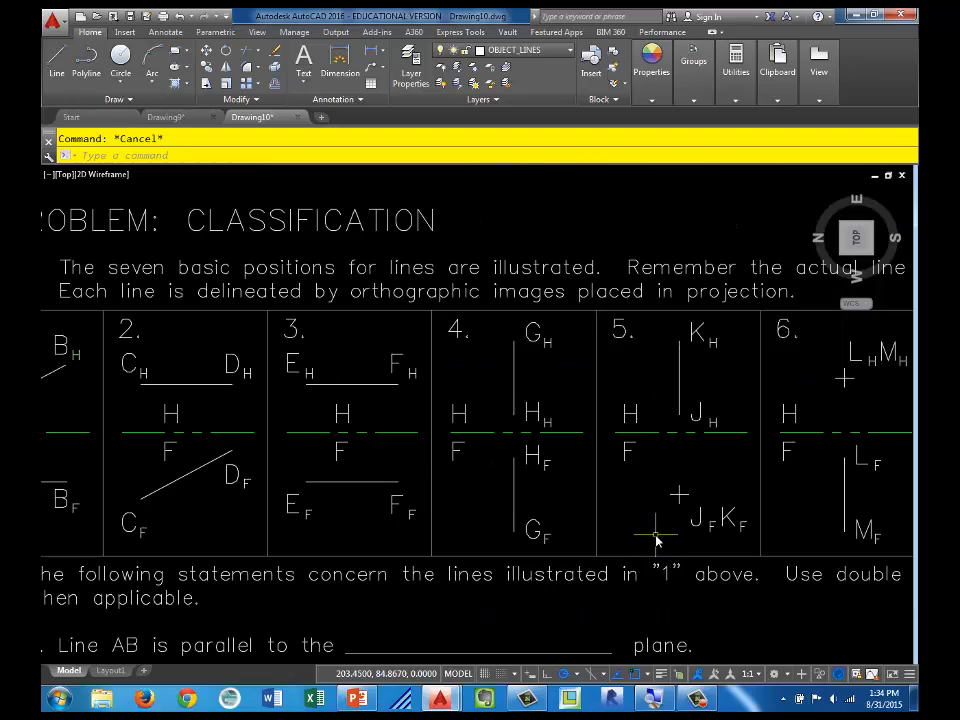
mouse_move(656, 540)
middle_down()
mouse_move(212, 478)
mouse_move(322, 490)
middle_up()
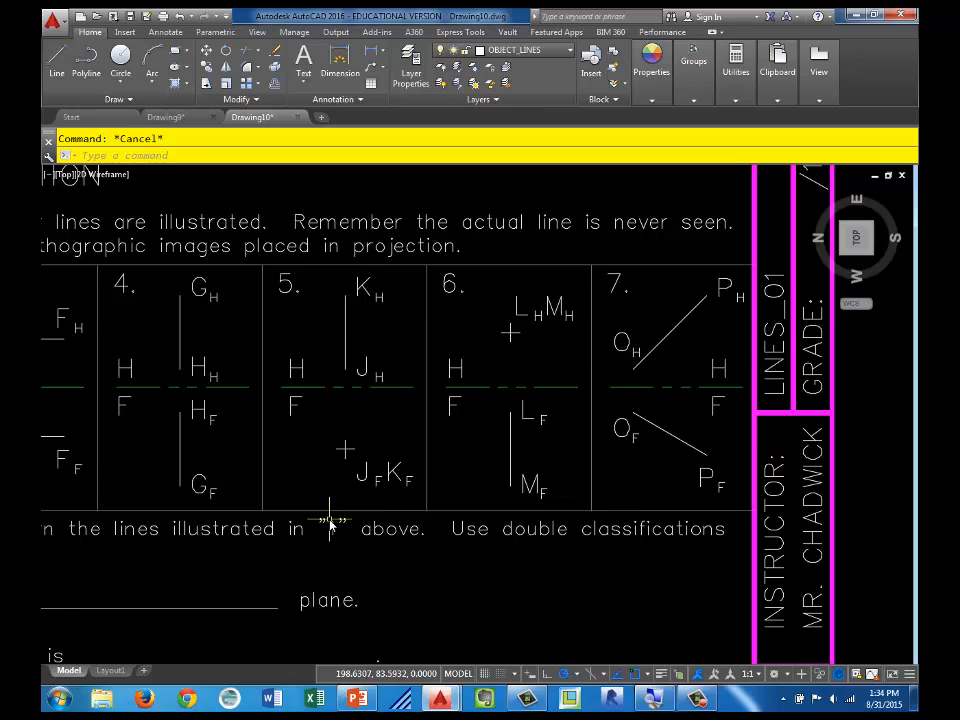
scroll(550, 503, down, 4)
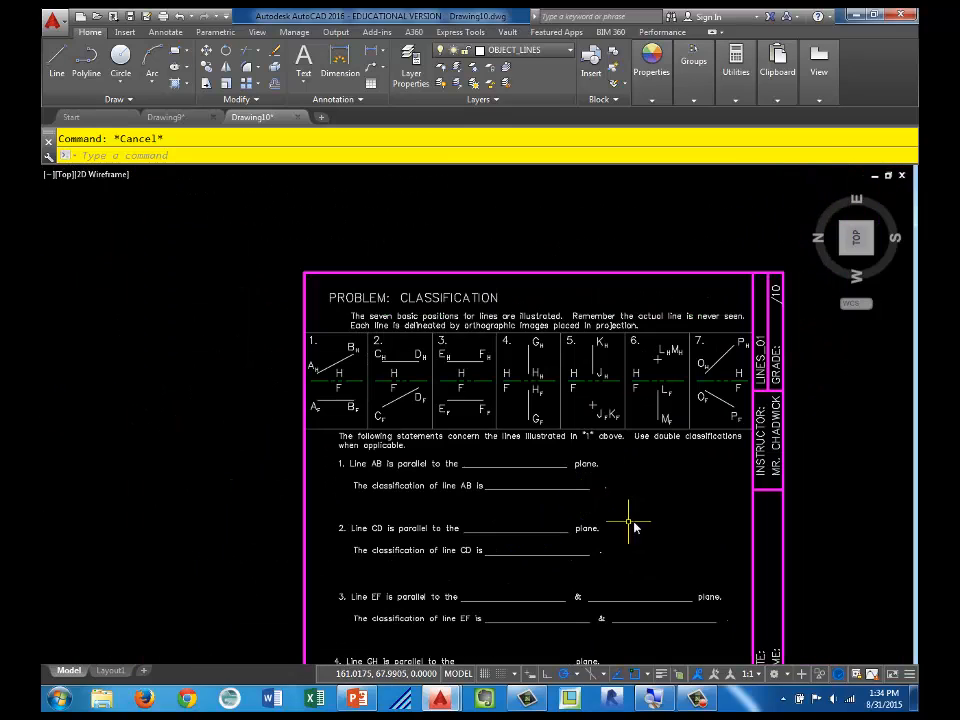
middle_drag(633, 527, 476, 403)
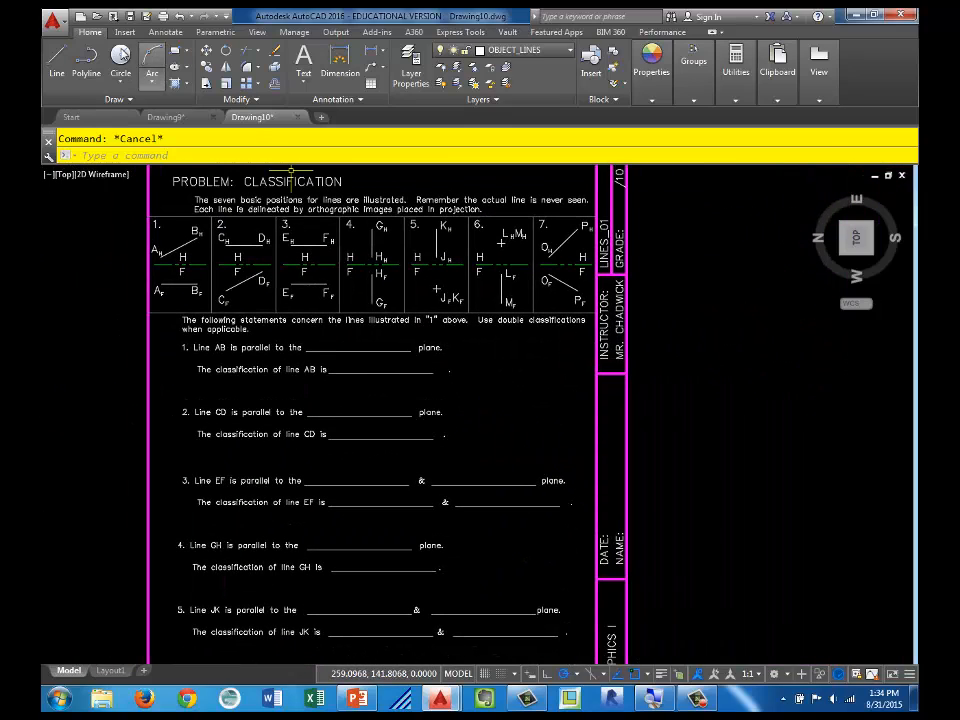
Step: Start a new drawing from the Lines_02 template in the MA 130 Engineering Graphics_2015 folder
click(80, 15)
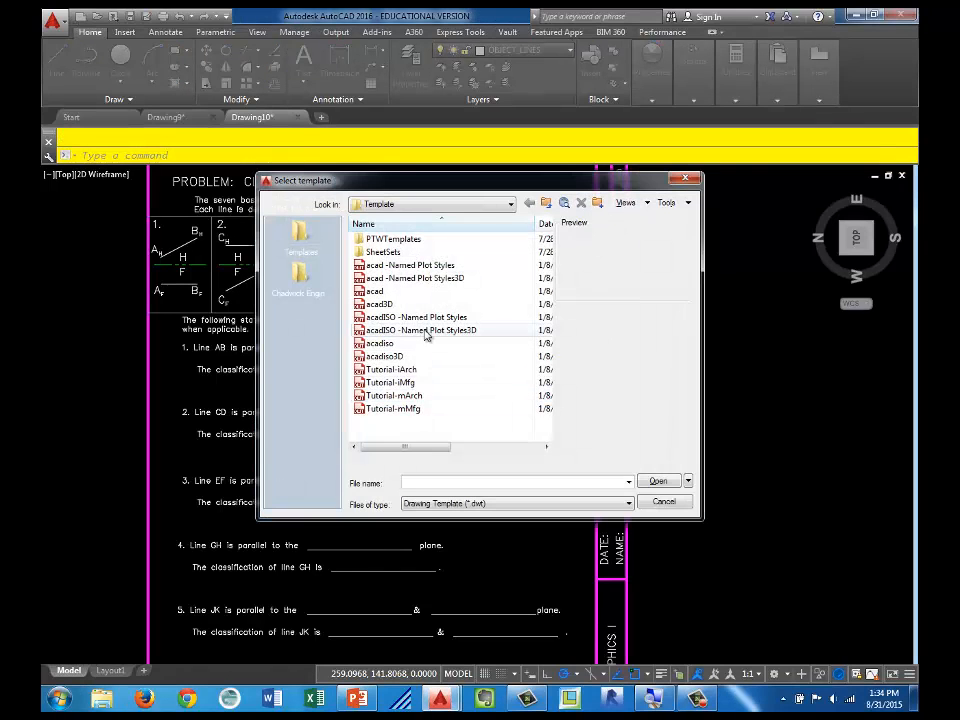
click(300, 238)
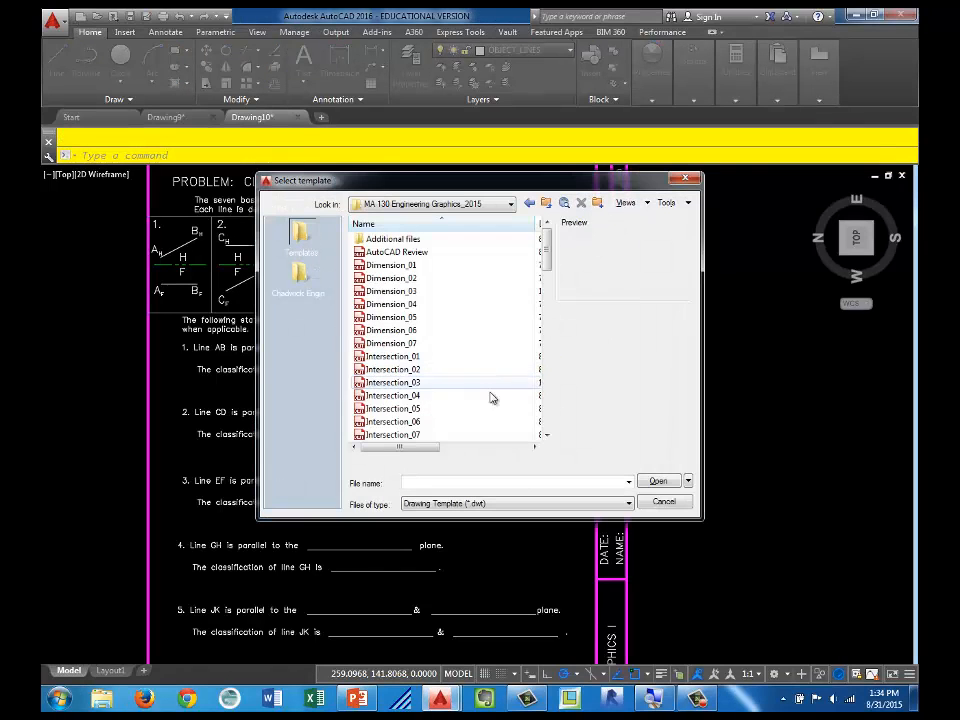
scroll(551, 414, down, 5)
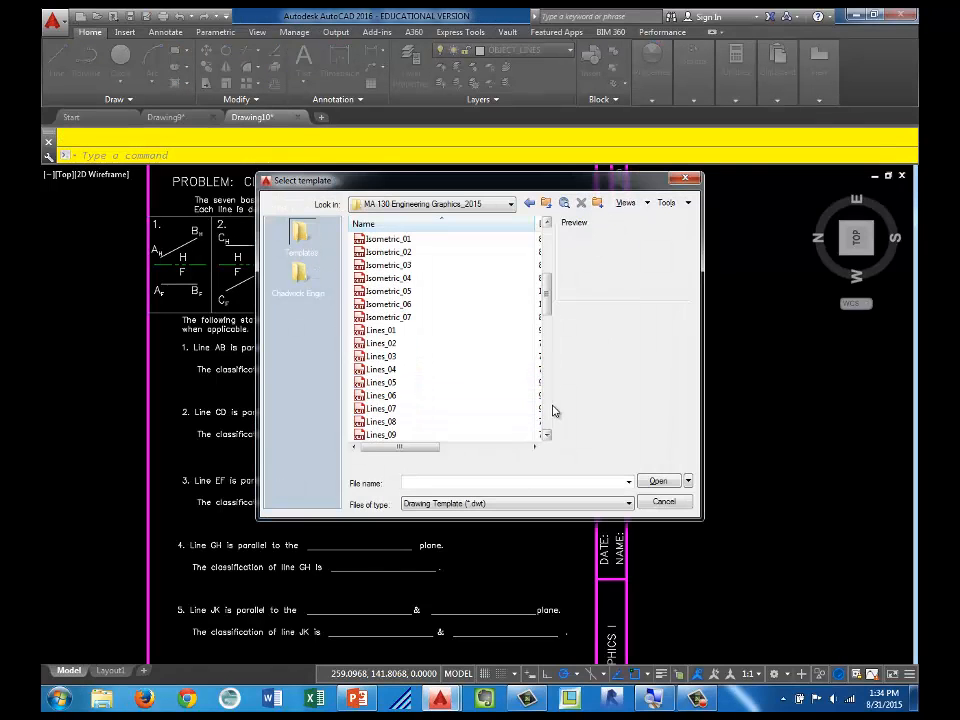
click(402, 347)
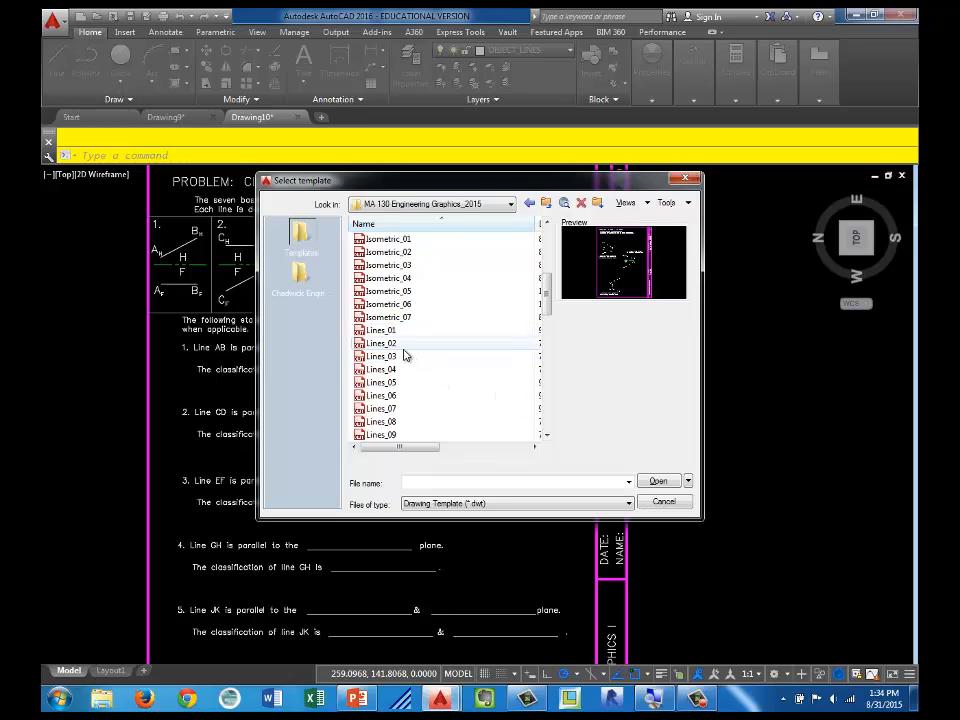
double_click(402, 346)
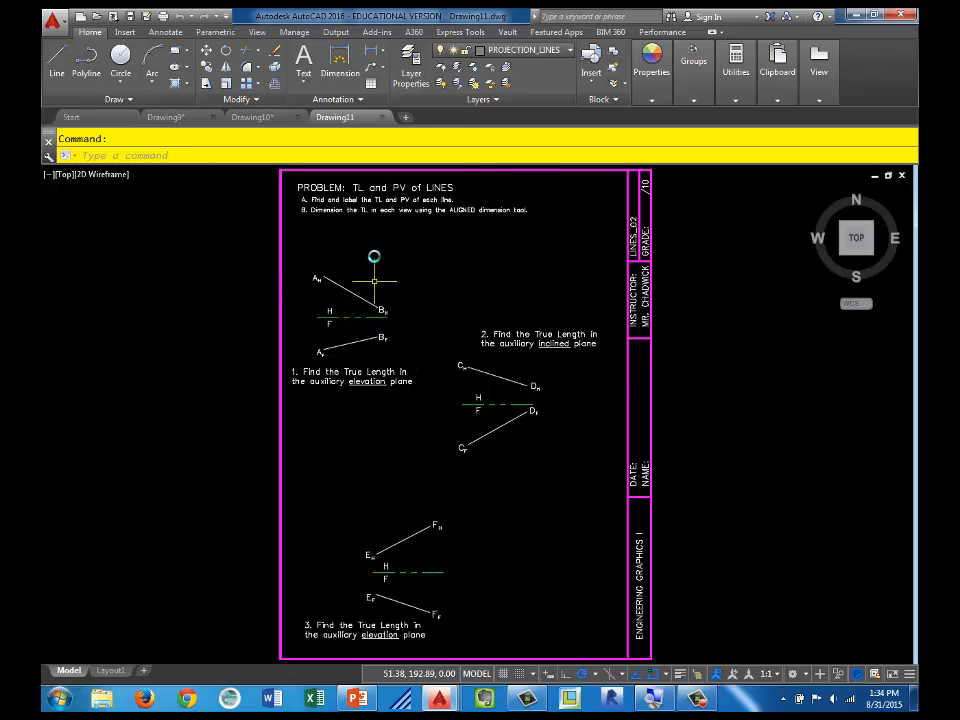
Step: Examine the instructions and the three true-length problems for lines AB, CD and EF on the Lines_02 sheet
scroll(373, 268, up, 2)
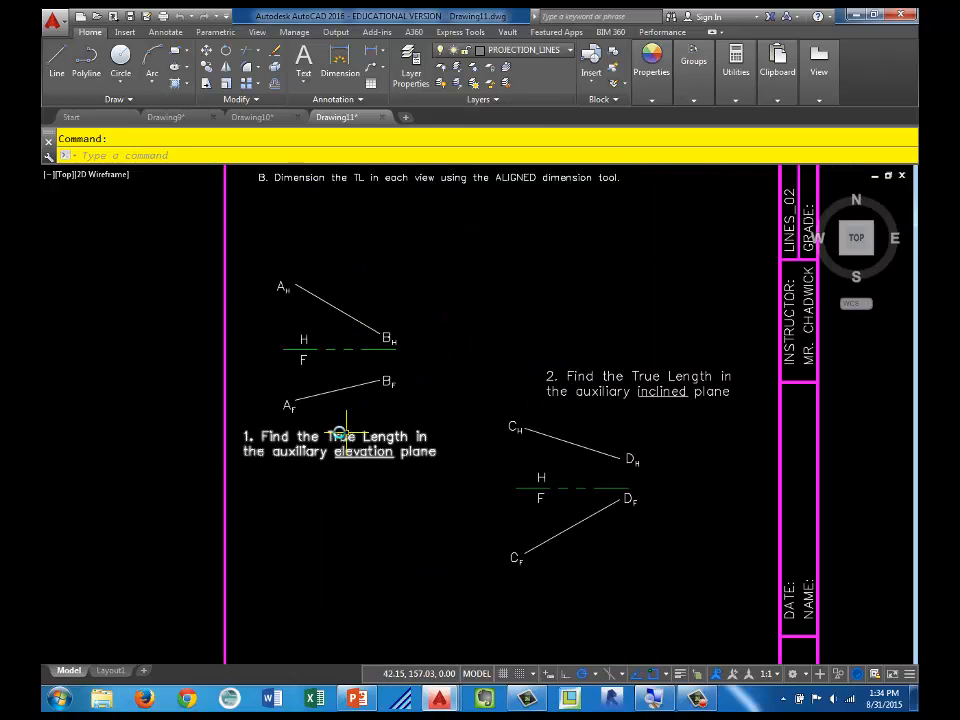
scroll(296, 450, up, 2)
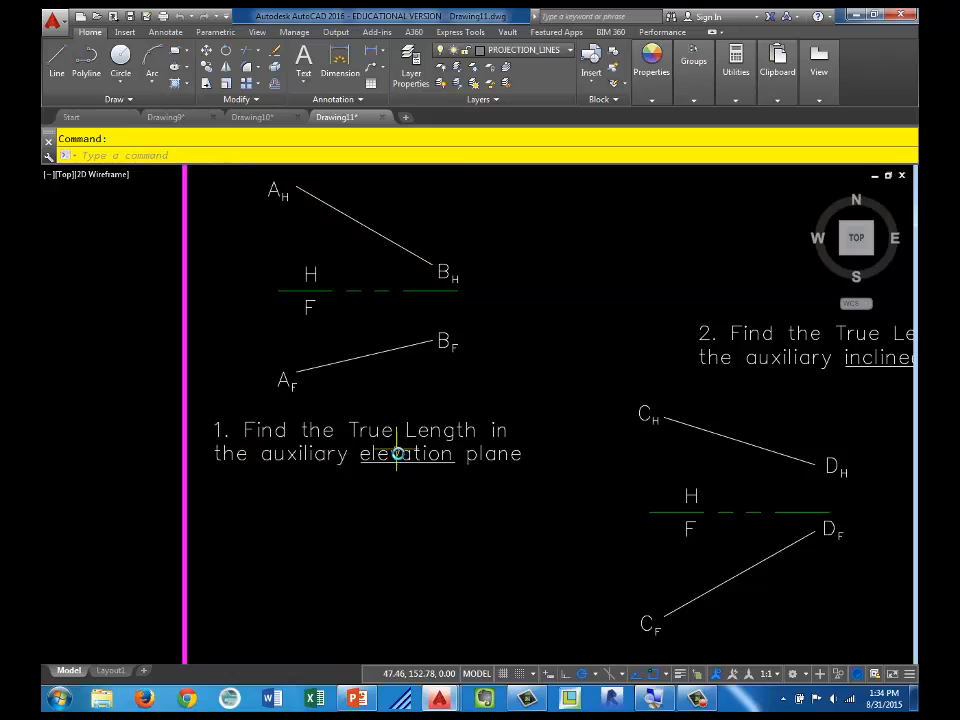
middle_drag(410, 394, 451, 536)
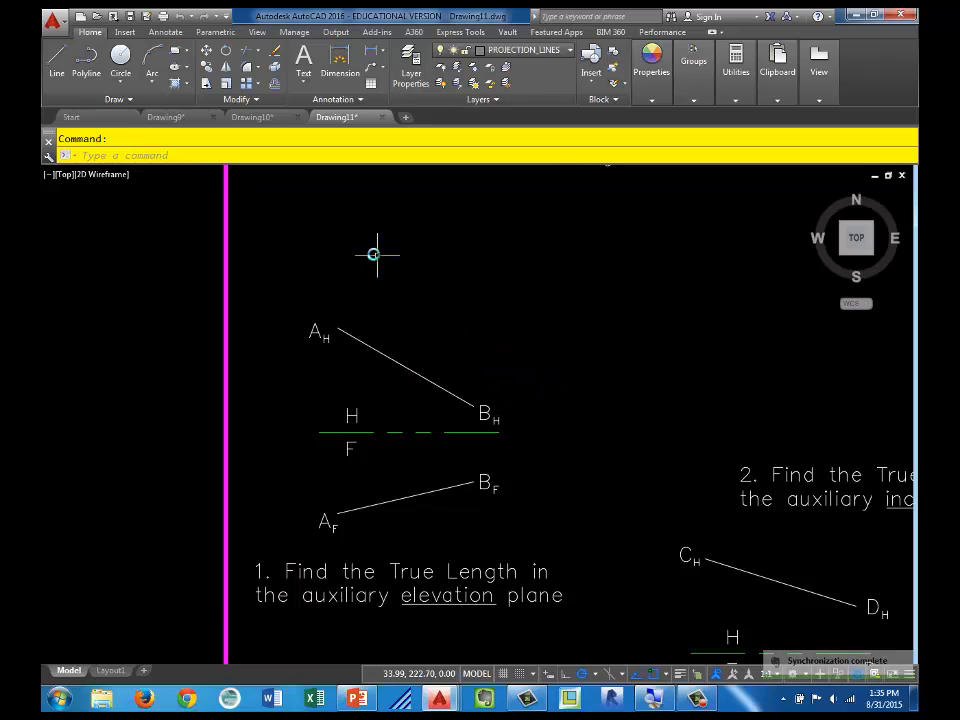
scroll(433, 325, down, 2)
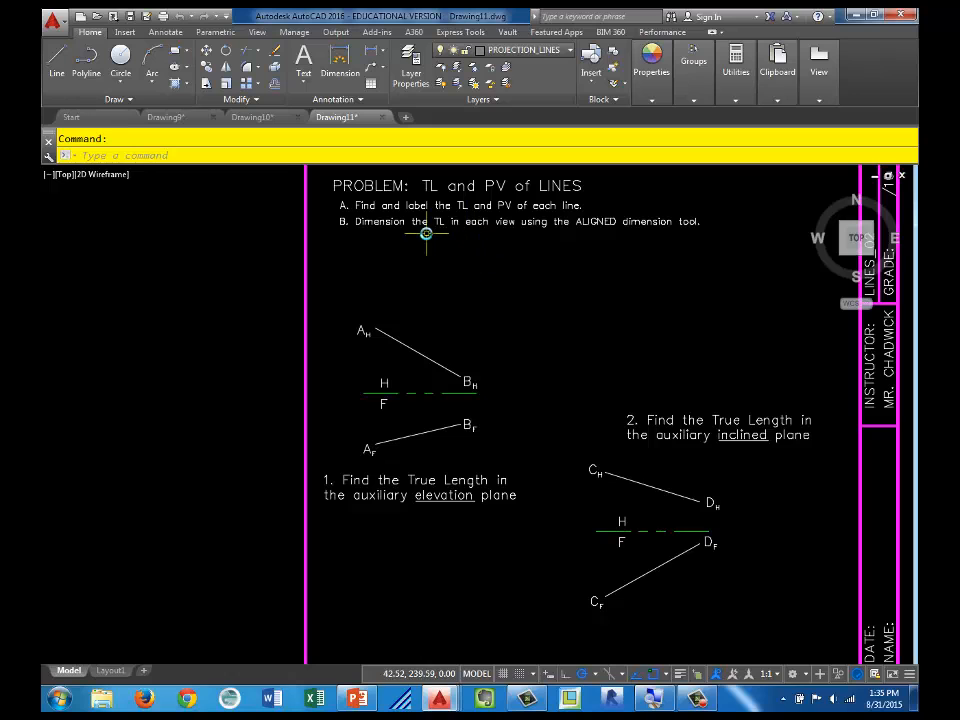
middle_drag(754, 531, 561, 401)
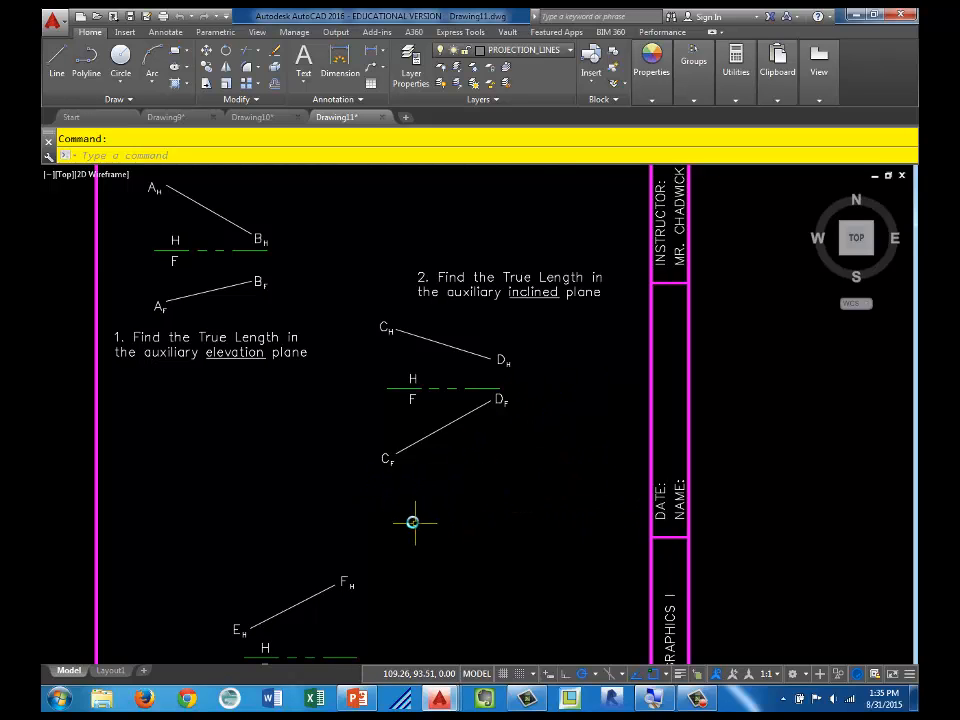
mouse_move(409, 521)
middle_down()
mouse_move(429, 514)
mouse_move(591, 296)
mouse_move(607, 315)
middle_up()
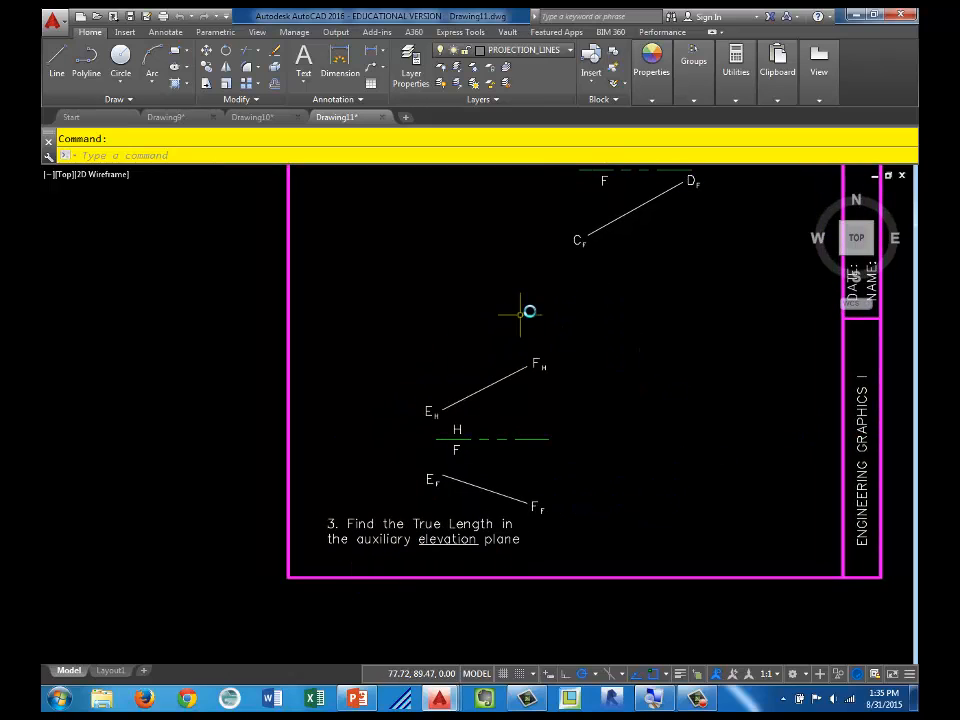
middle_drag(761, 411, 422, 476)
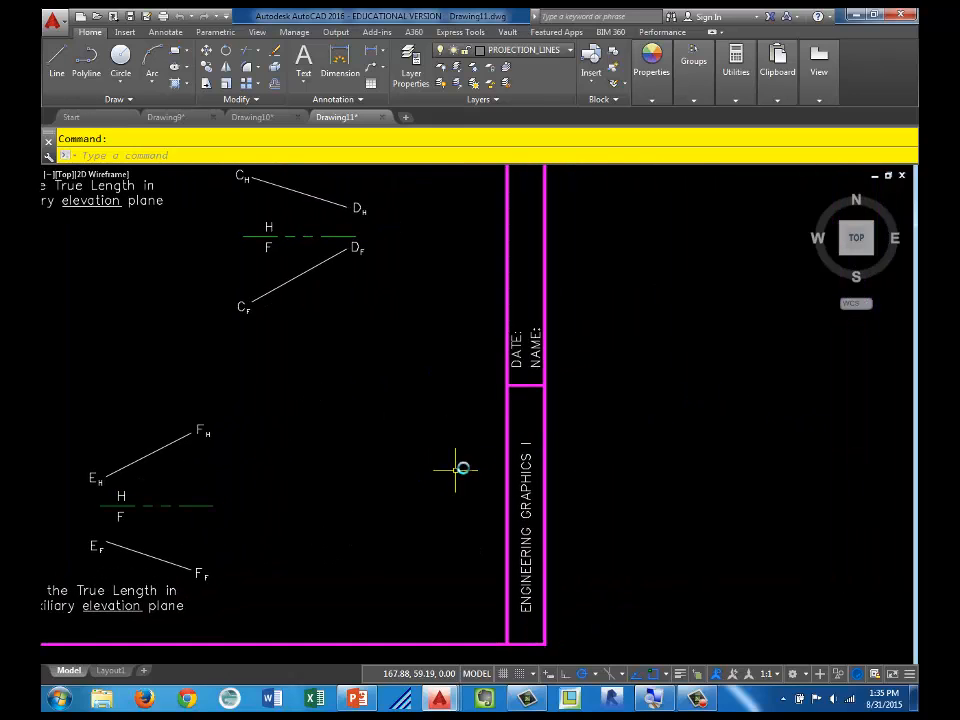
Step: Fill in the student's name after the NAME label in the Lines_02 title block
scroll(573, 440, up, 2)
middle_drag(555, 379, 506, 439)
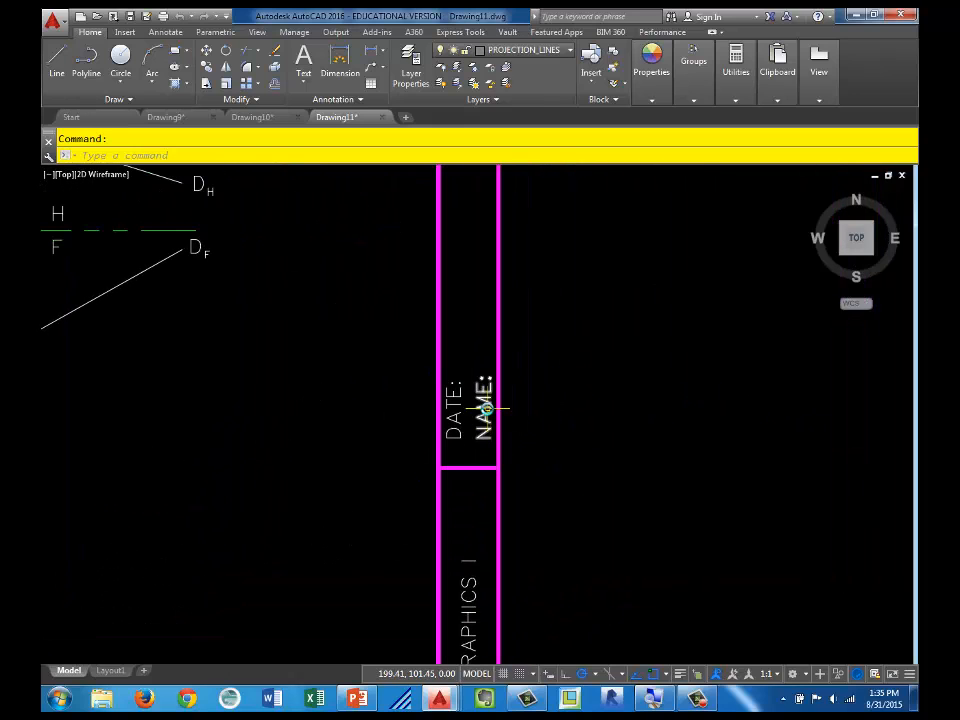
double_click(489, 412)
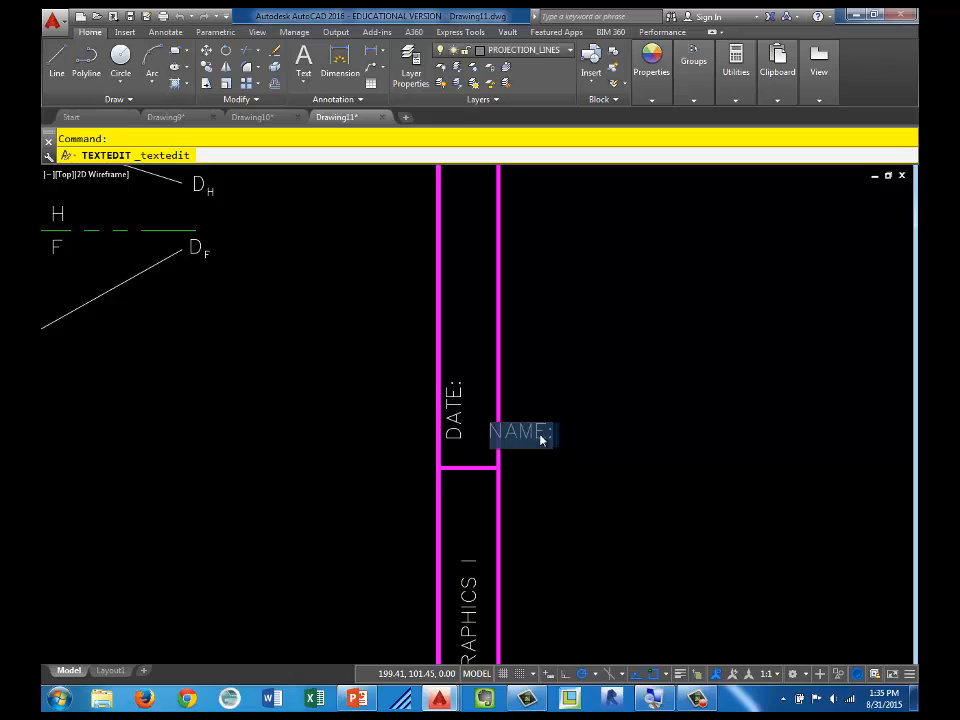
text(tra)
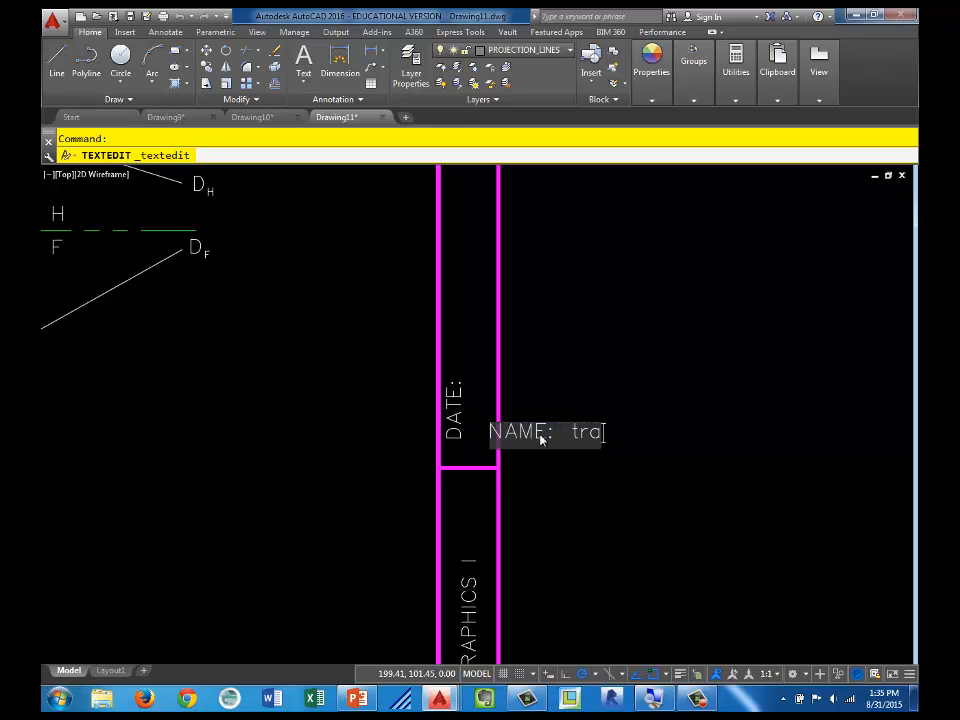
text(cy)
click(615, 526)
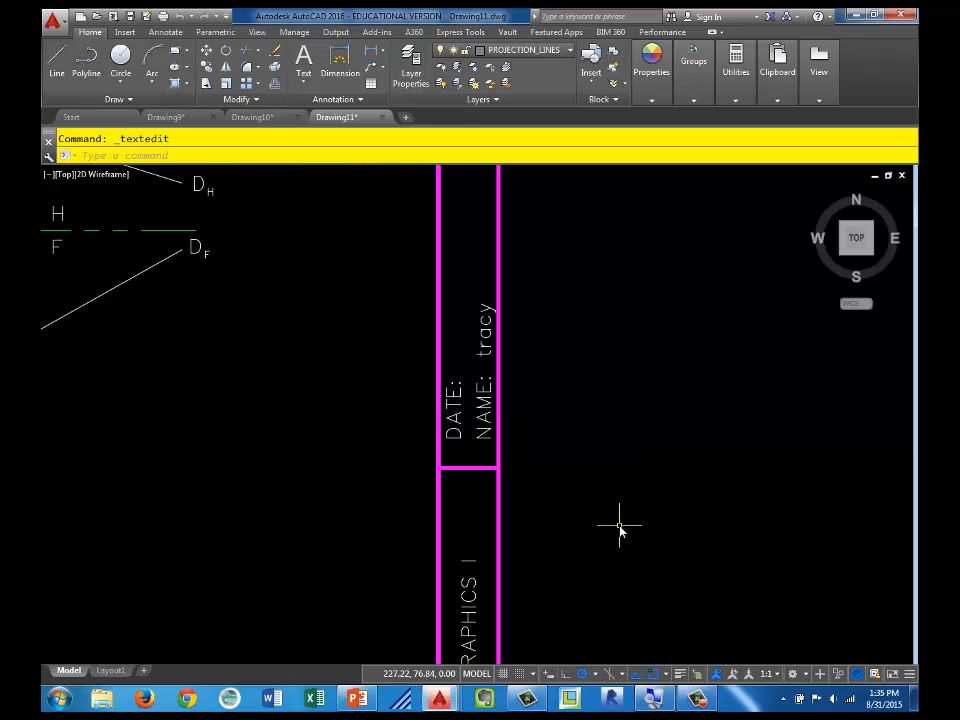
Step: Start another new drawing from the Lines_03 template in the MA 130 Engineering Graphics_2015 folder
scroll(588, 486, down, 5)
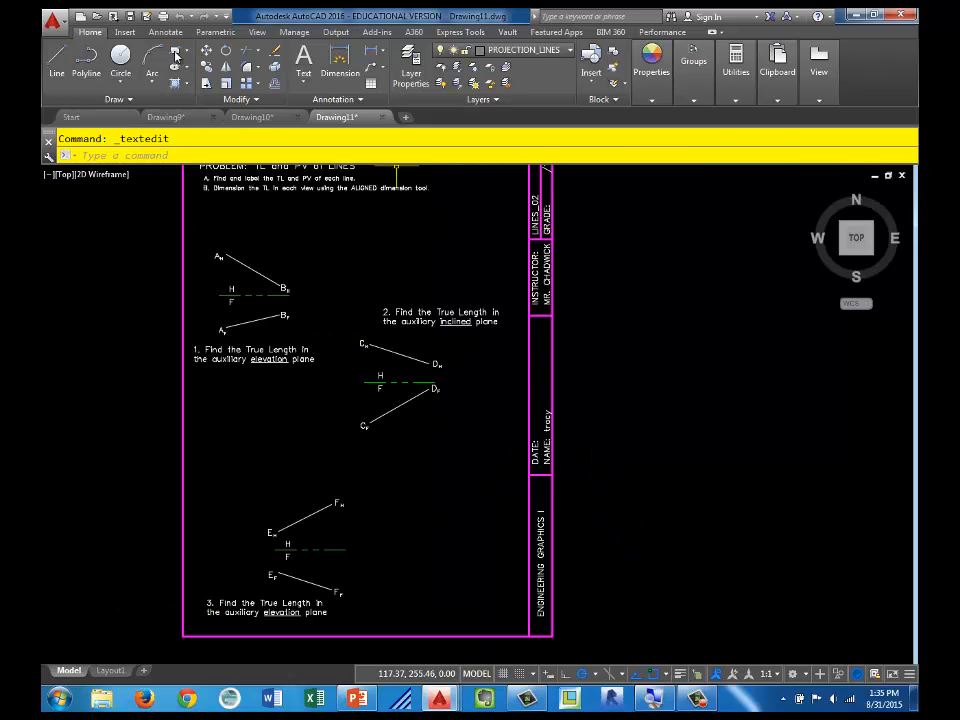
key(ctrl+n)
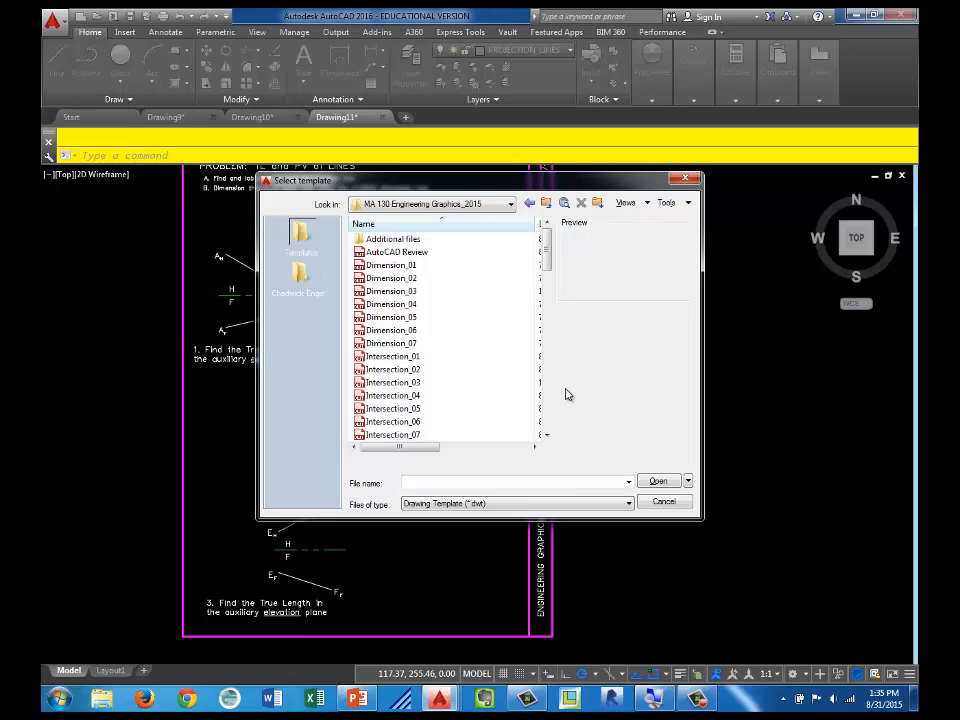
scroll(556, 400, down, 6)
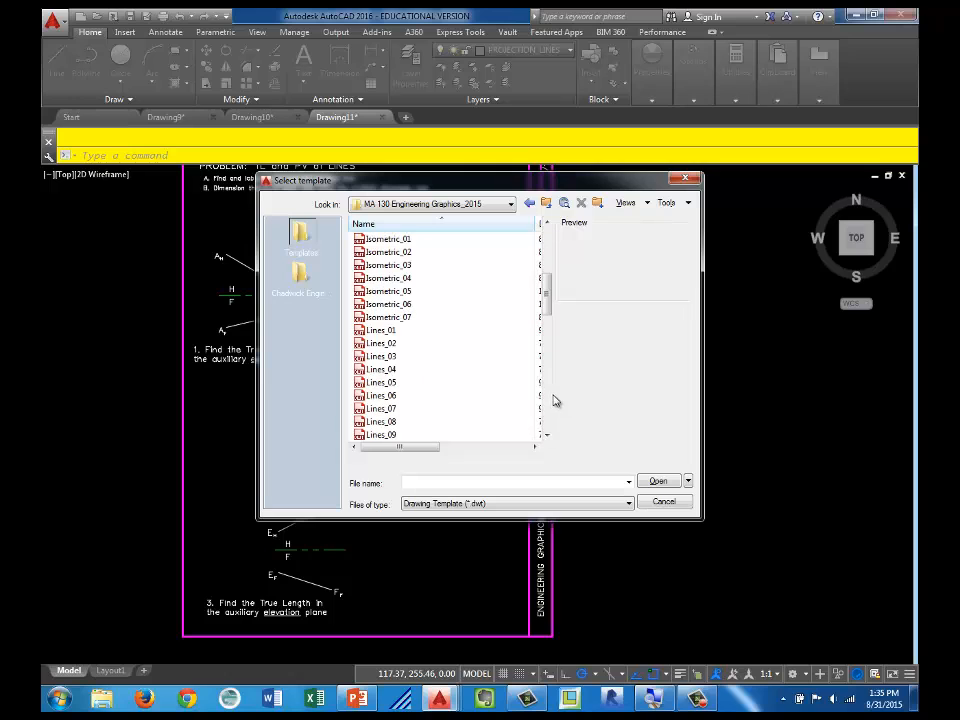
double_click(392, 358)
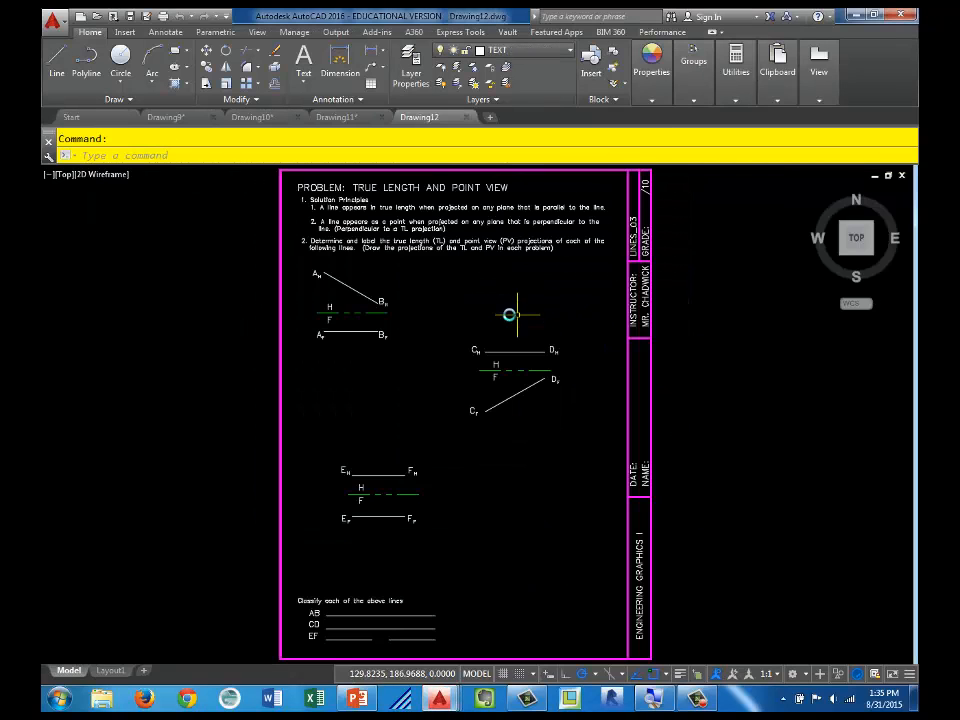
Step: Examine lines AB, CD and EF and the classification blanks for them on the Lines_03 true length and point view sheet
scroll(350, 270, up, 4)
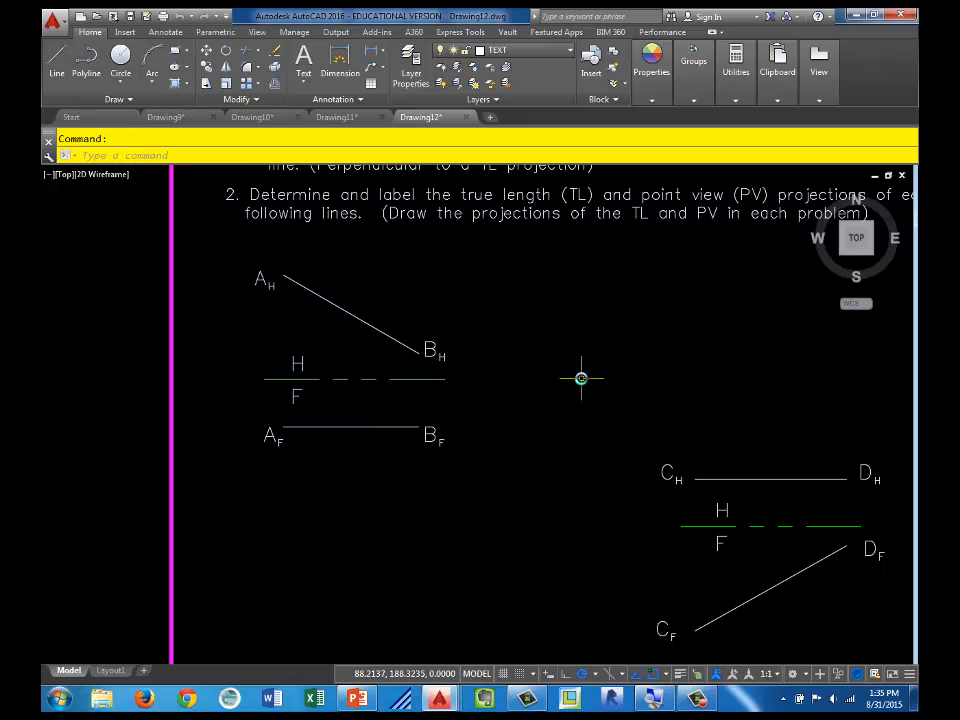
mouse_move(540, 386)
middle_down()
mouse_move(508, 394)
mouse_move(638, 401)
middle_up()
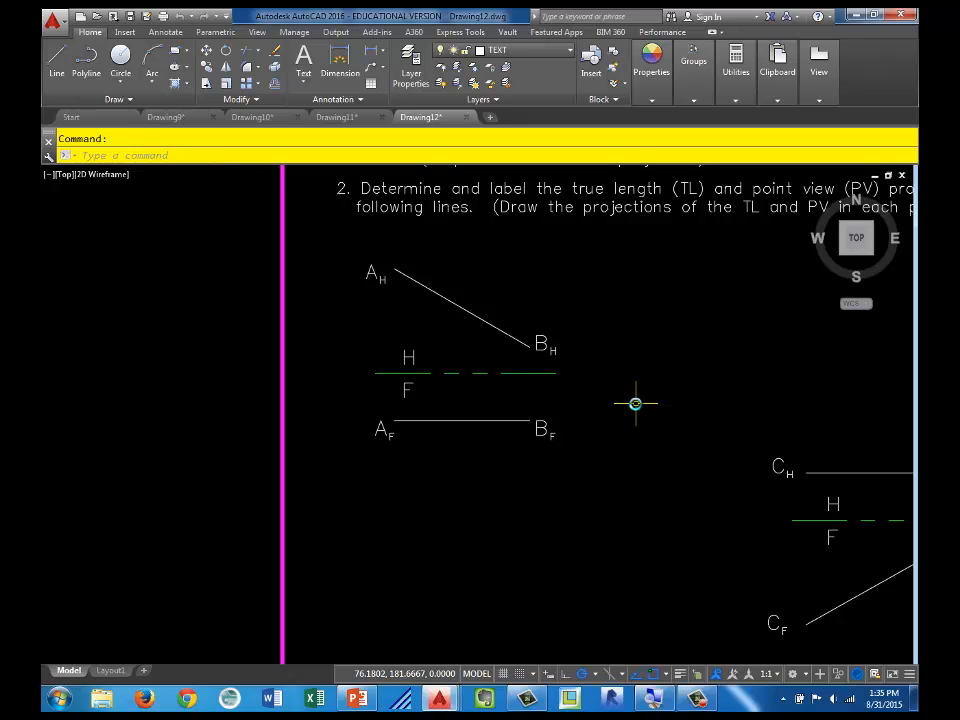
mouse_move(617, 366)
middle_down()
mouse_move(600, 441)
mouse_move(180, 364)
mouse_move(471, 336)
middle_up()
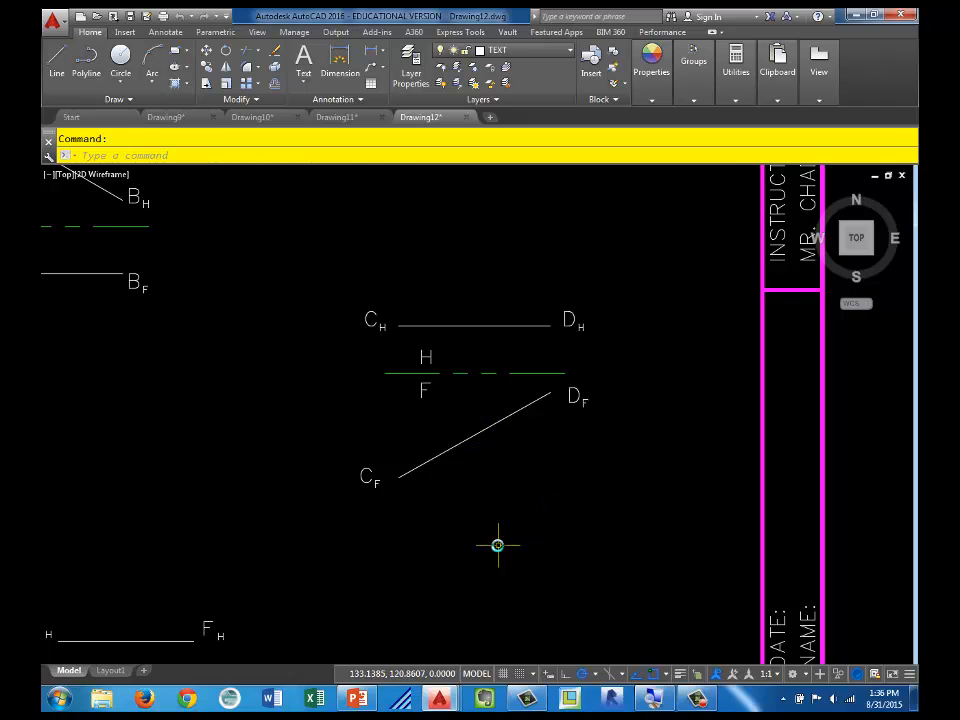
middle_drag(431, 624, 678, 503)
middle_drag(645, 546, 603, 365)
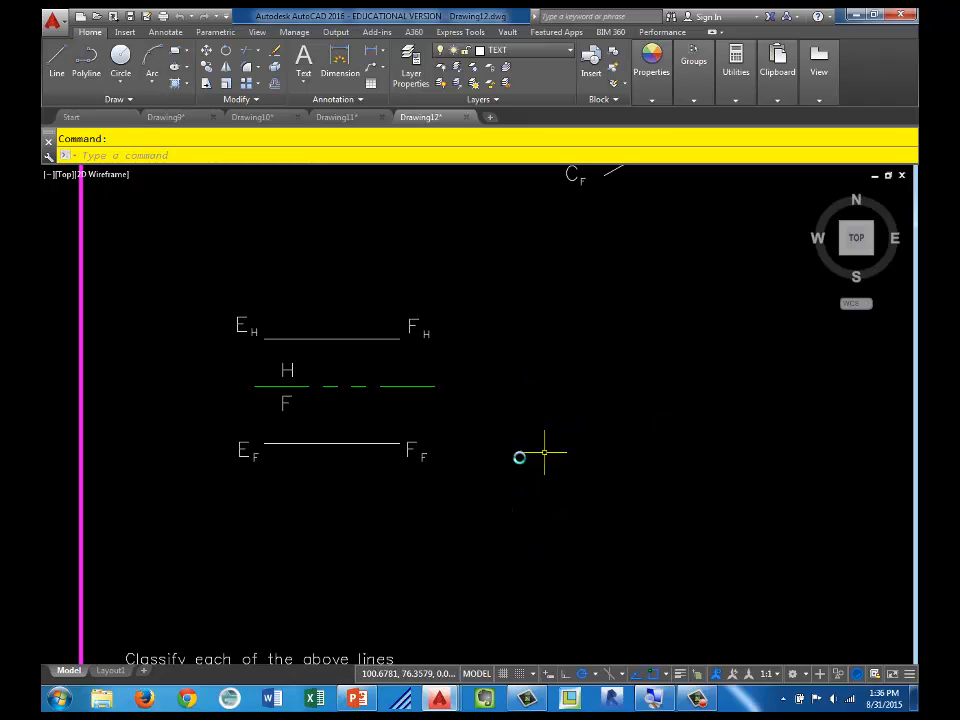
scroll(550, 470, down, 2)
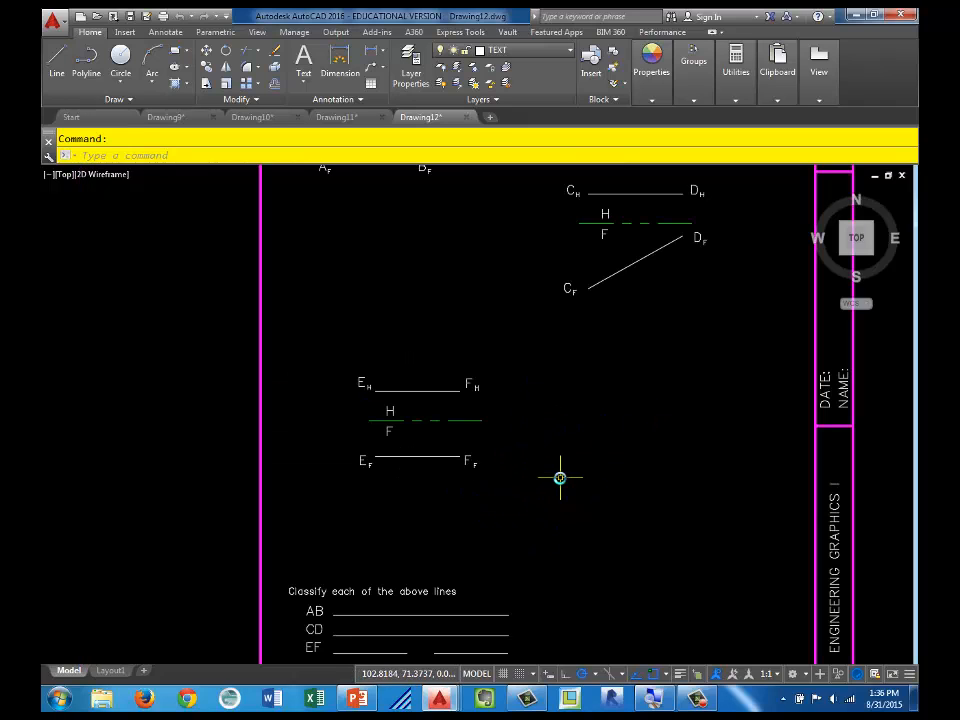
middle_drag(570, 495, 584, 435)
scroll(497, 467, up, 2)
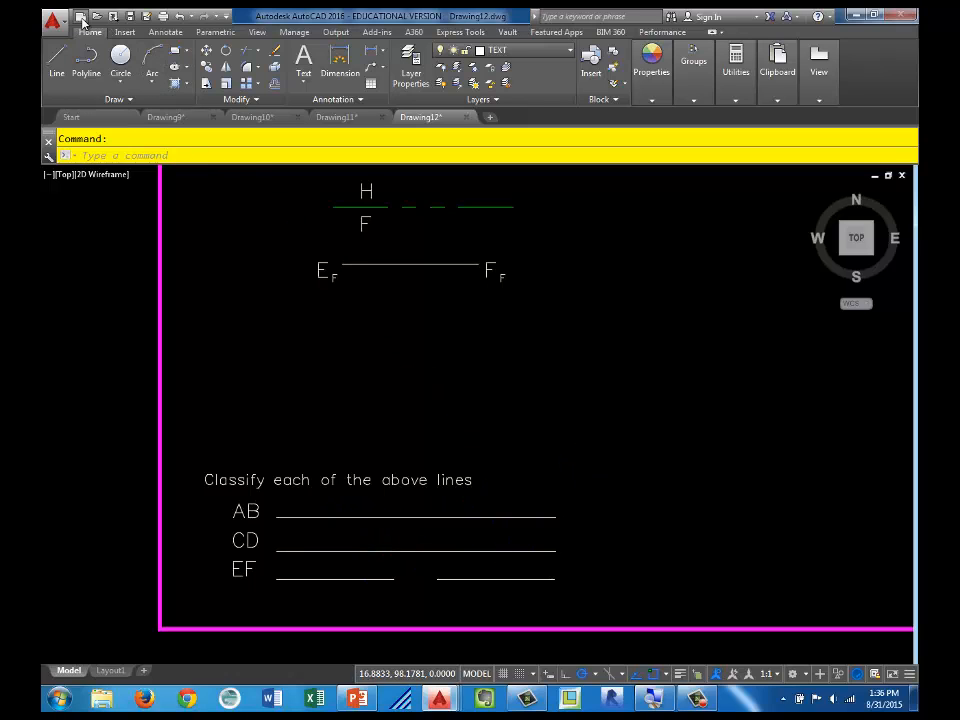
Step: Start a new drawing from the Lines_04 template and take a closer look at lines GH and OP
click(81, 17)
click(297, 288)
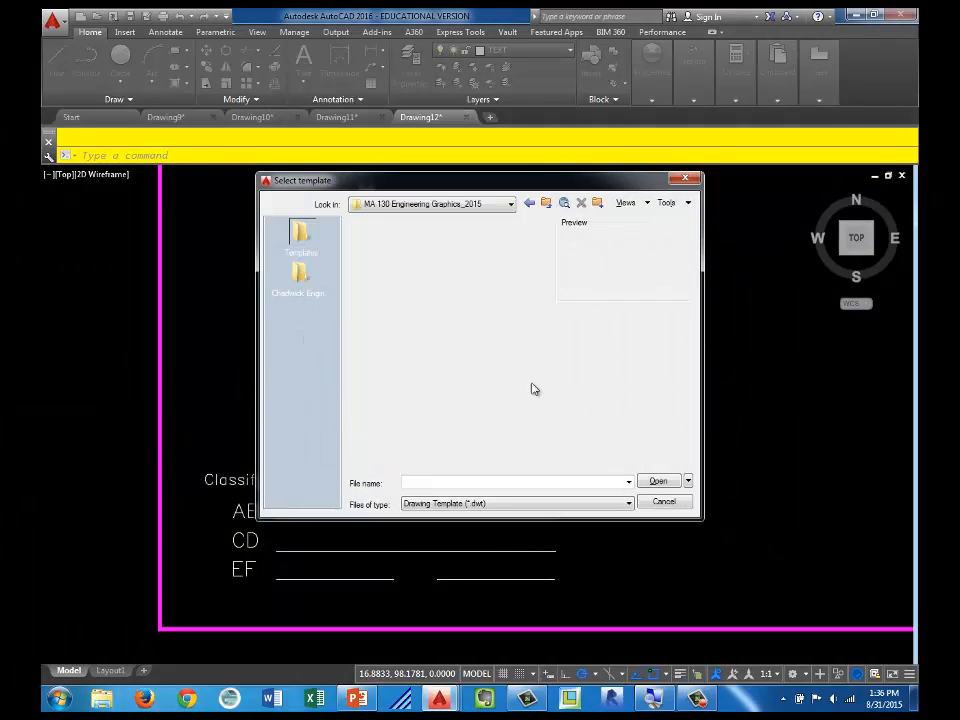
click(547, 408)
click(549, 412)
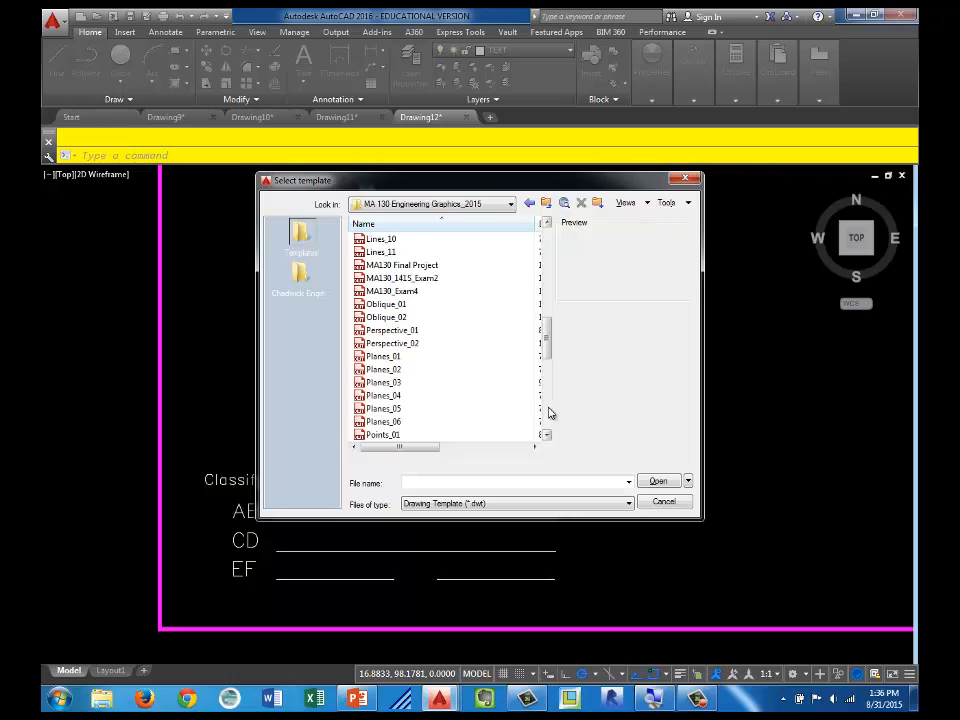
click(546, 300)
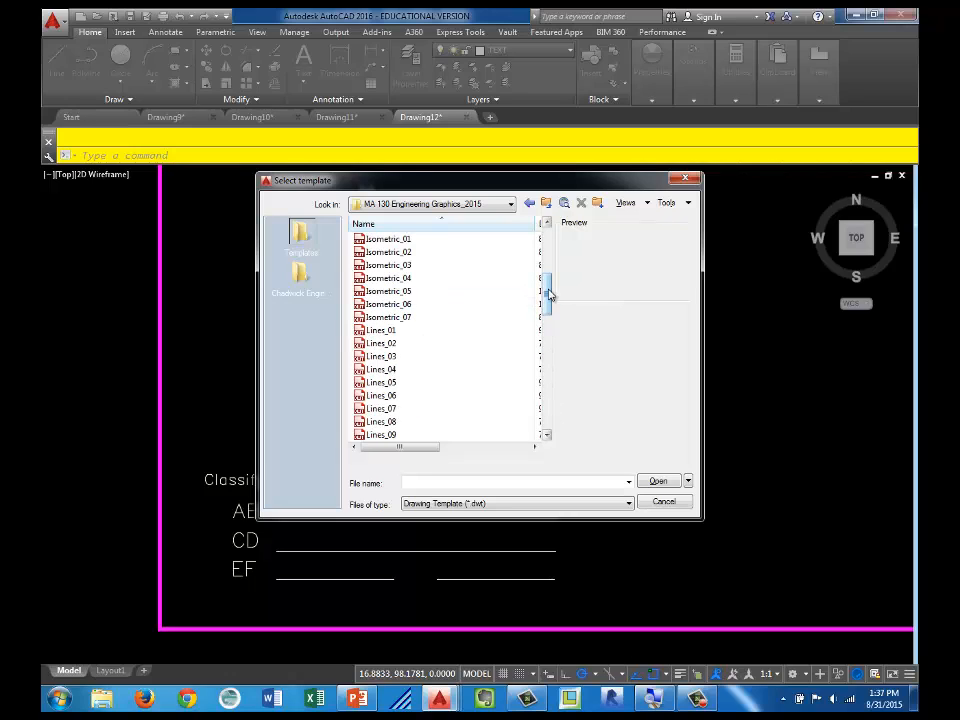
click(390, 371)
click(658, 481)
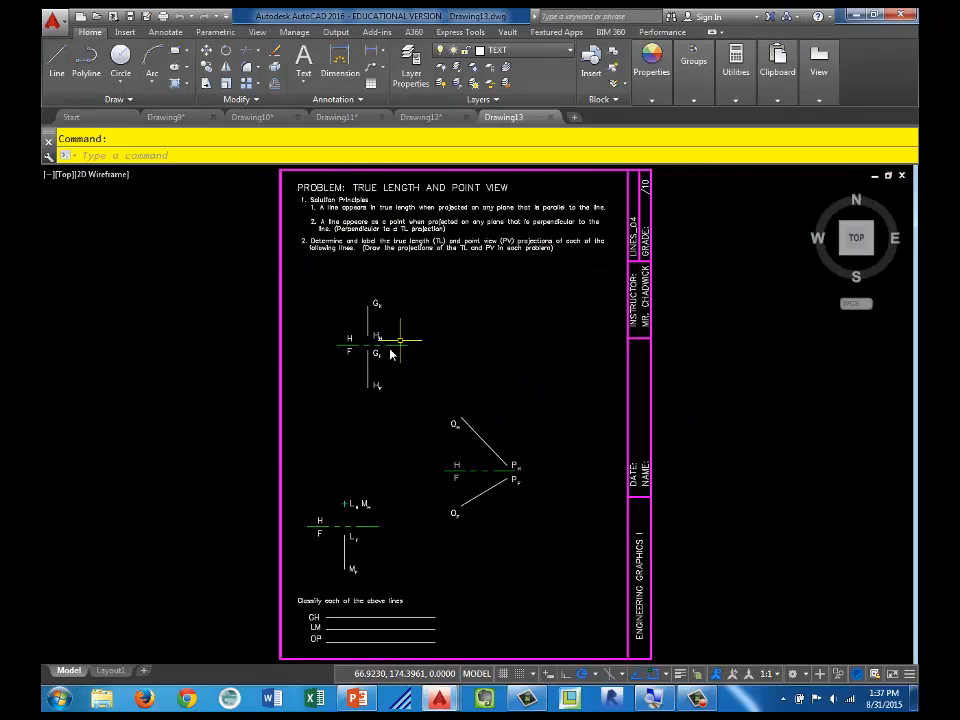
scroll(390, 354, up, 2)
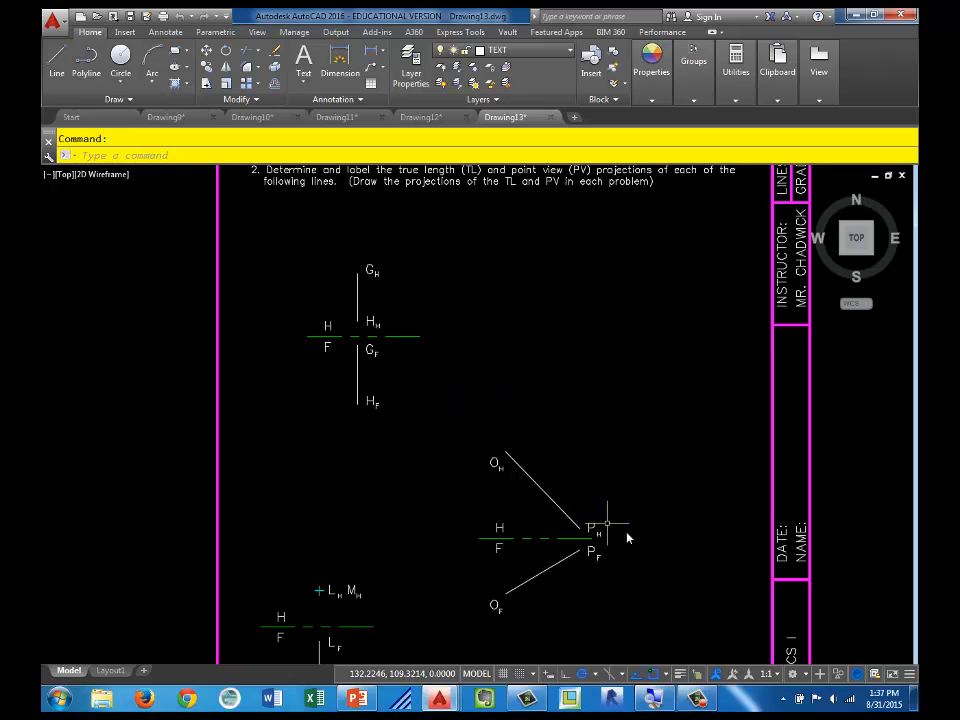
Step: Examine line LM on the Lines_04 sheet, including its point in the horizontal view and its line in the frontal view
mouse_move(626, 536)
middle_down()
mouse_move(675, 521)
mouse_move(677, 429)
middle_up()
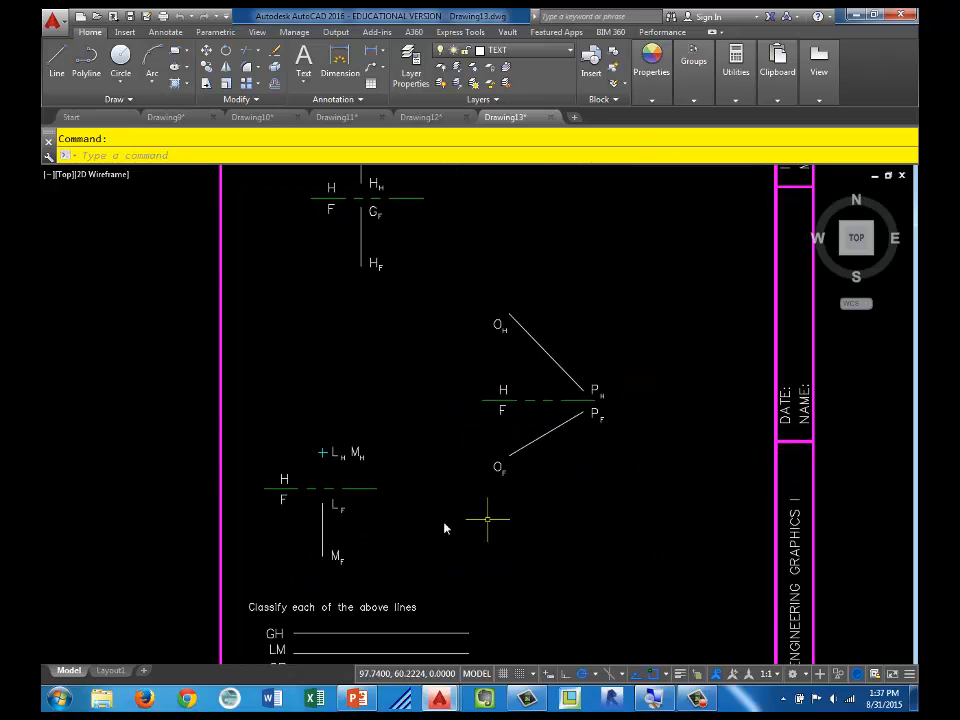
middle_drag(405, 552, 462, 472)
scroll(455, 470, up, 4)
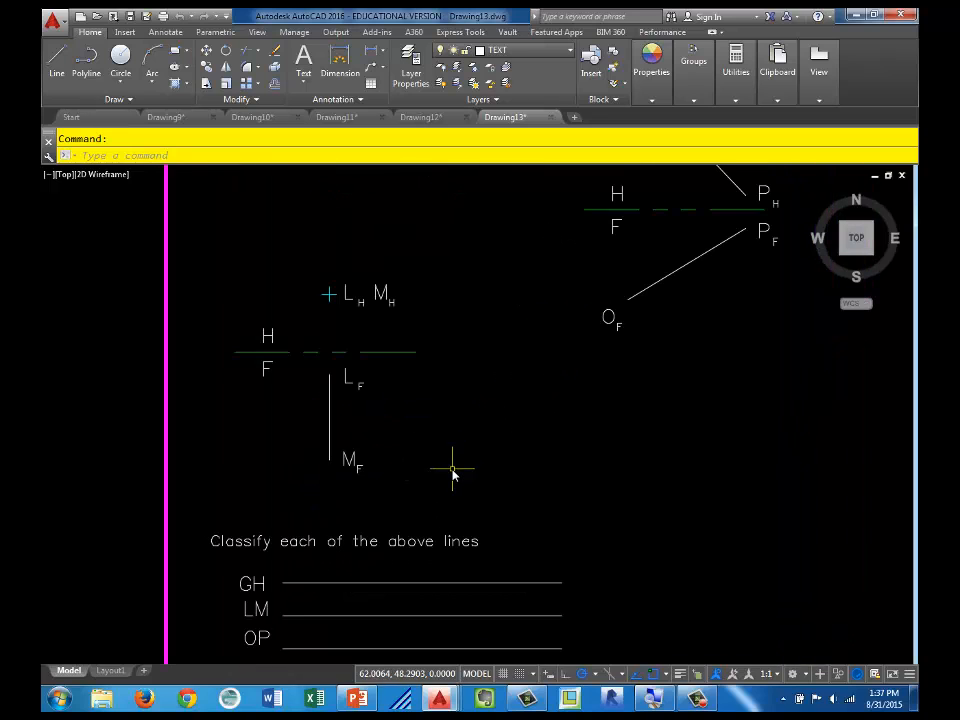
middle_drag(396, 486, 504, 538)
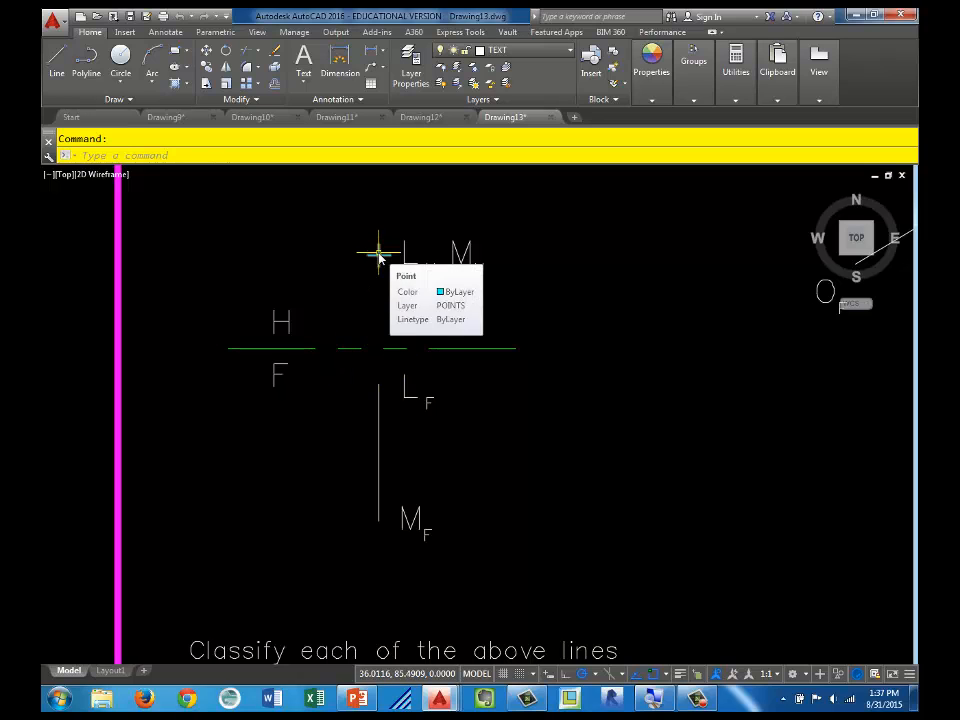
mouse_move(380, 483)
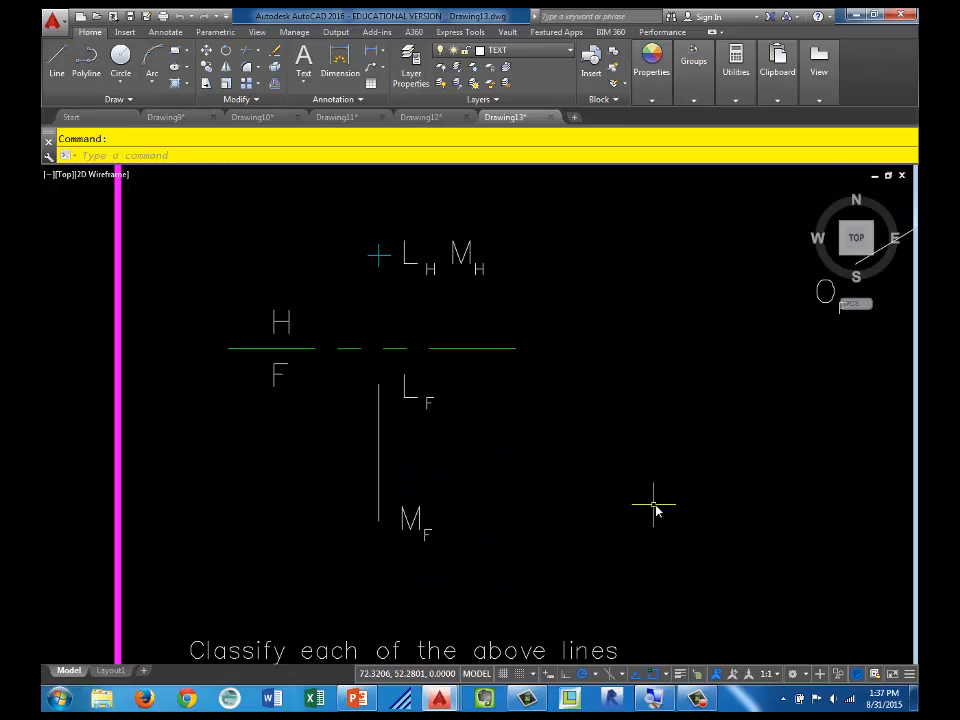
Step: Review the classification blanks for lines GH, LM and OP and the overall Lines_04 true length and point view sheet
scroll(680, 590, down, 6)
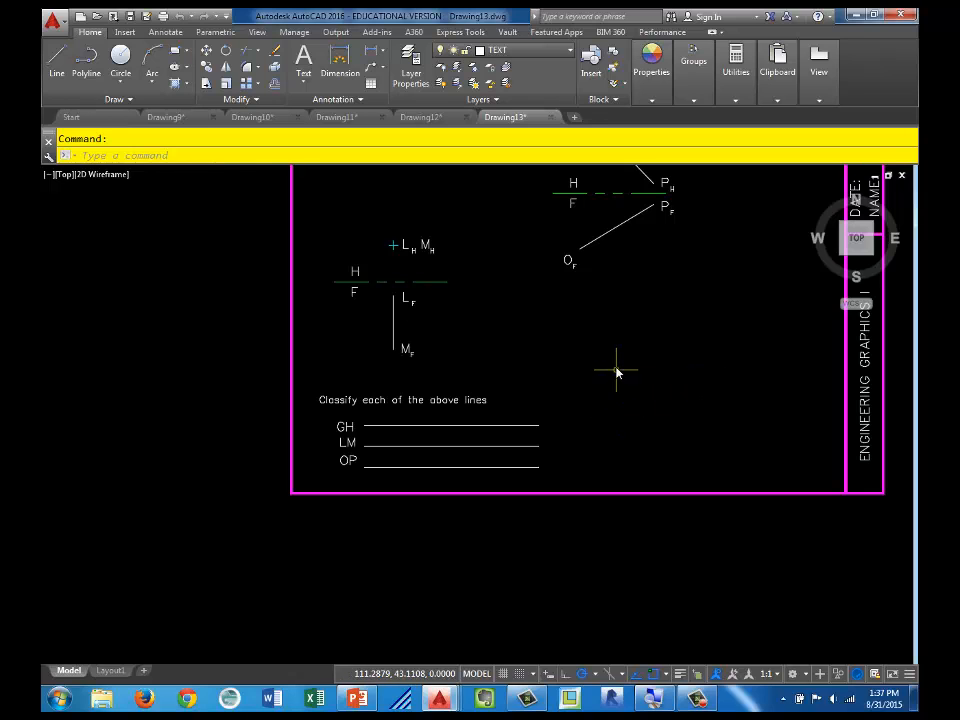
middle_drag(616, 371, 606, 516)
scroll(638, 456, down, 2)
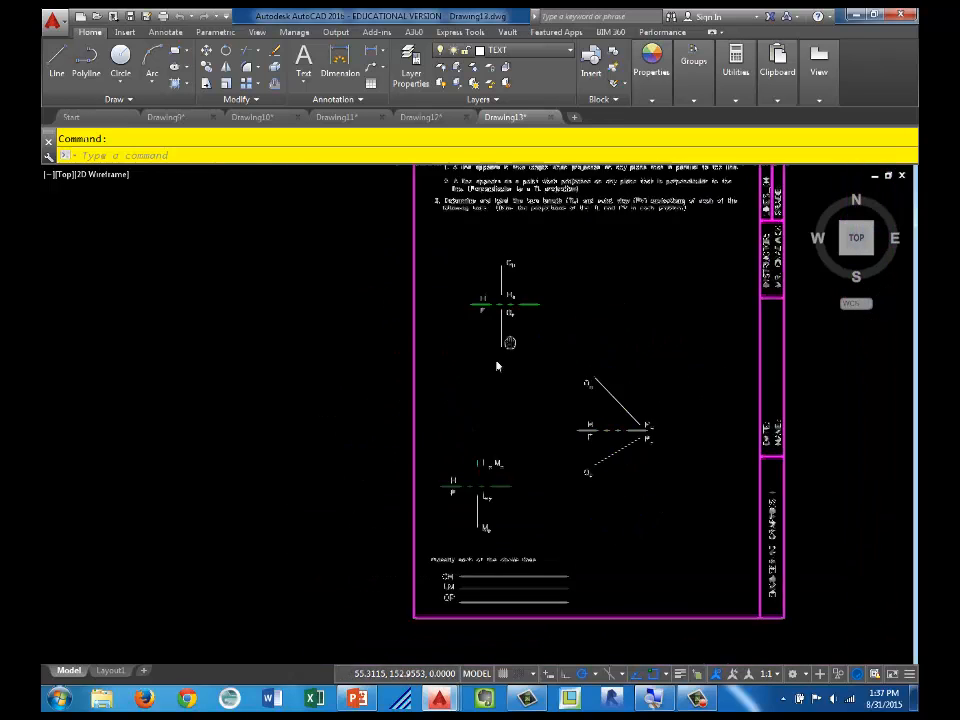
middle_drag(509, 343, 397, 396)
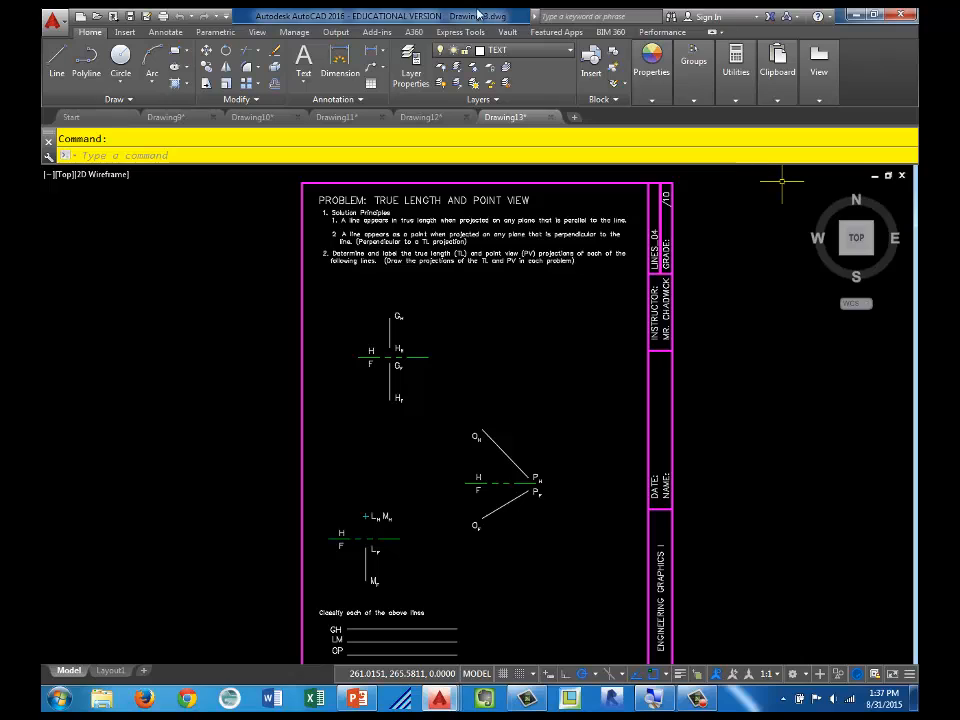
click(811, 394)
click(771, 400)
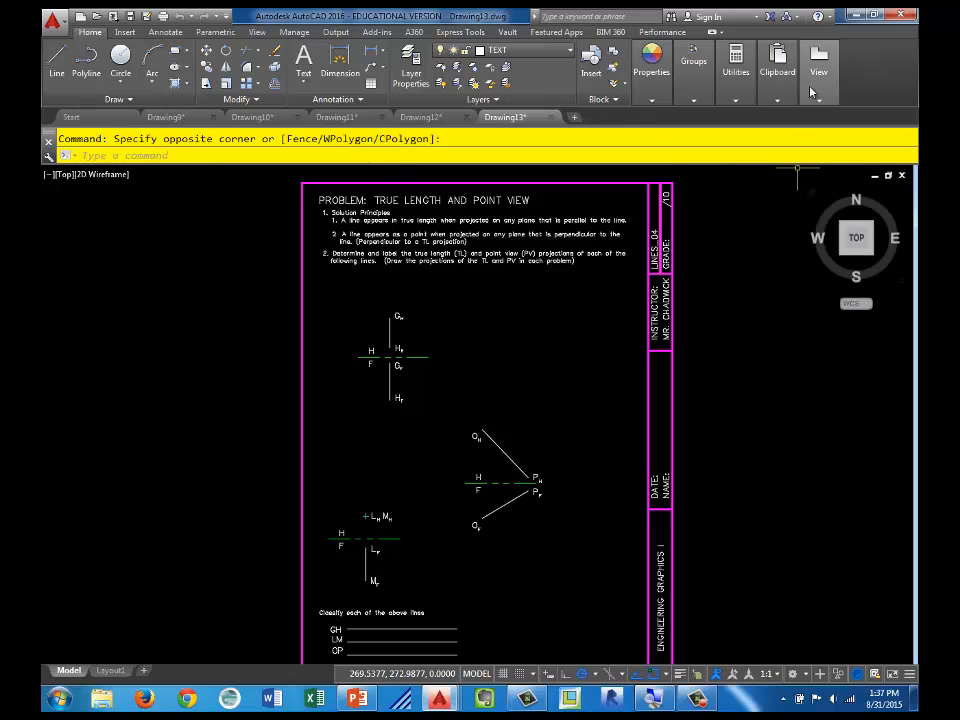